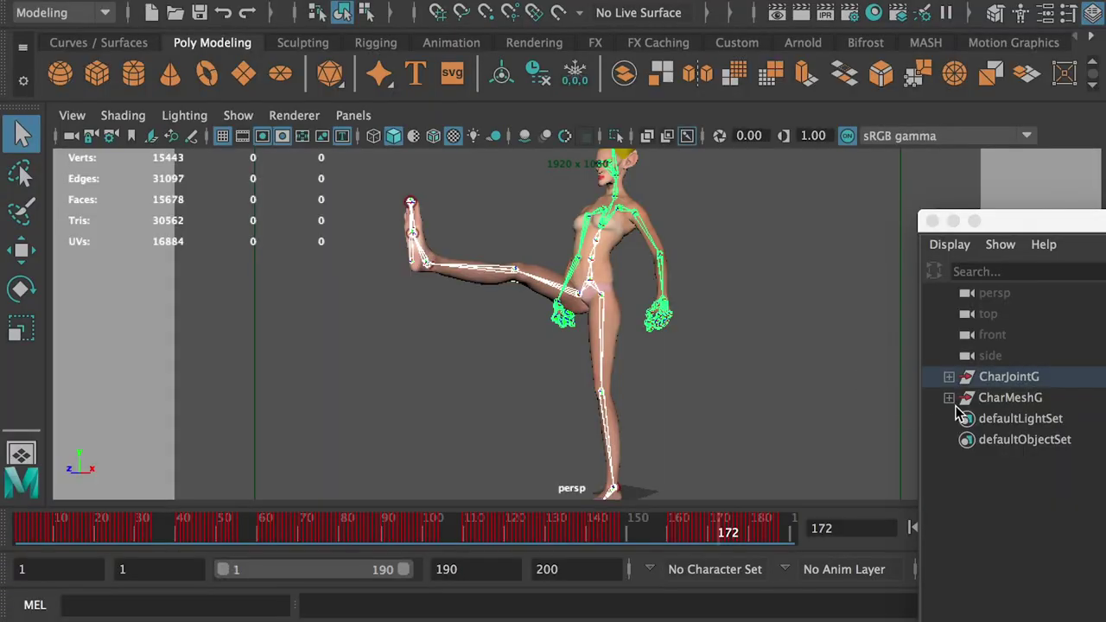
# Expand the CharMeshG group in the Outliner to list its mesh parts.
pyautogui.click(949, 397)
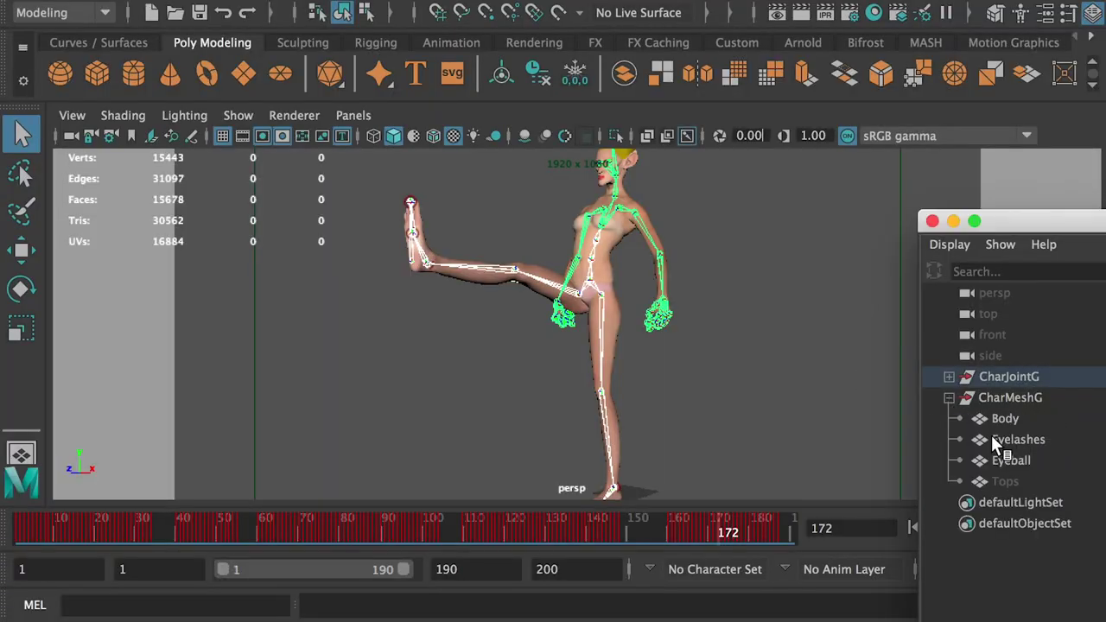
# Unhide the Tops dress mesh, select all joints and scrub the timeline to preview the motion.
pyautogui.click(1005, 481)
pyautogui.hotkey('shift', 'h')
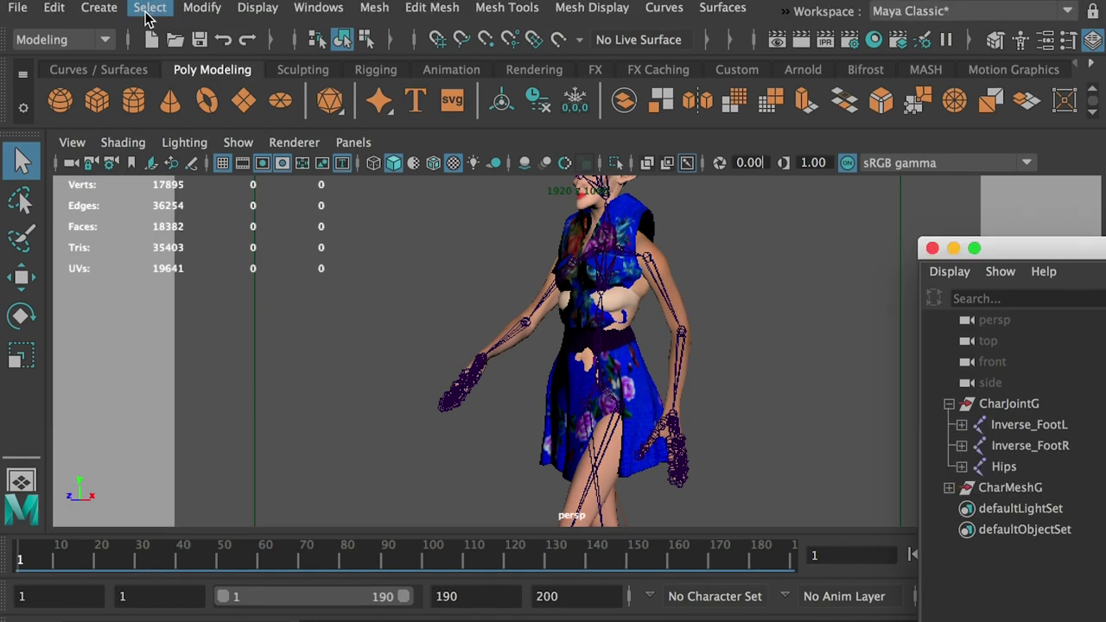
pyautogui.click(150, 7)
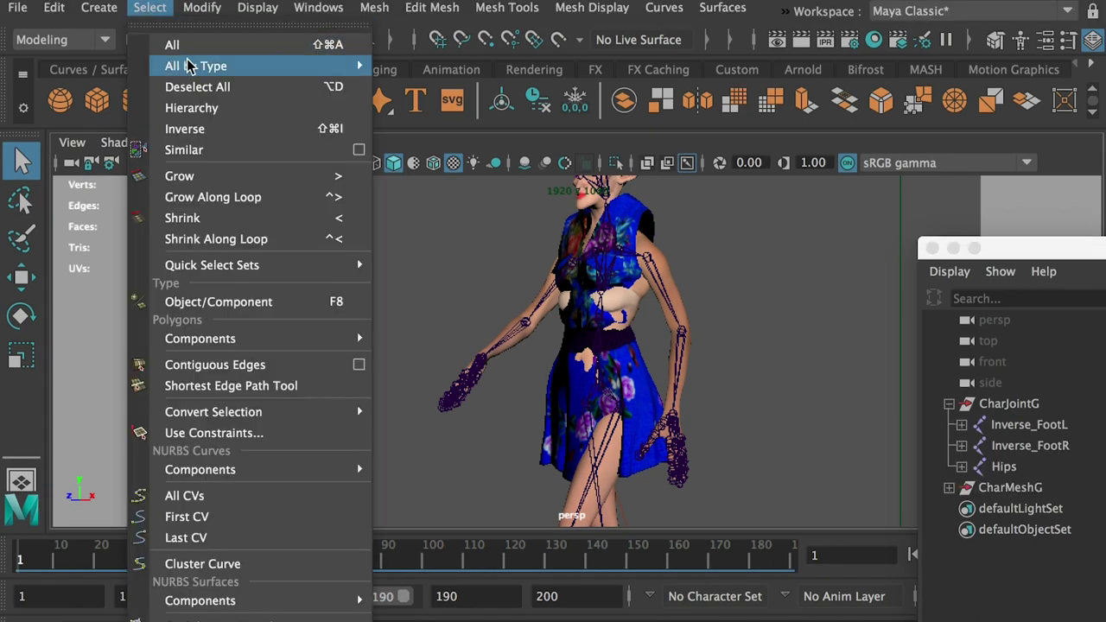
pyautogui.moveTo(196, 65)
pyautogui.click(486, 105)
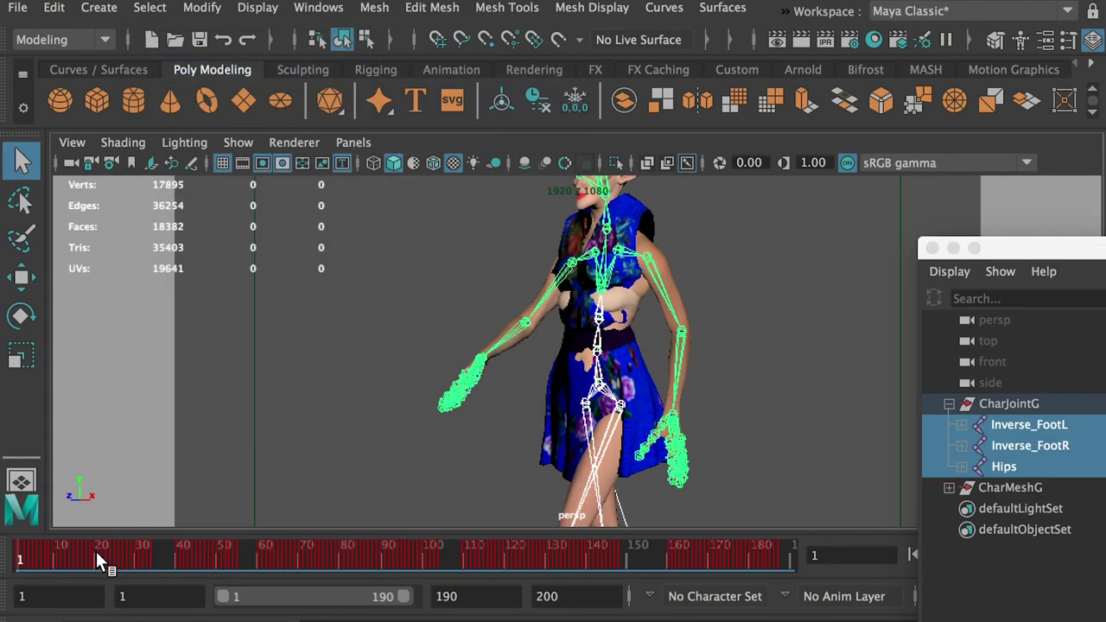
pyautogui.moveTo(95, 551); pyautogui.dragTo(41, 533)
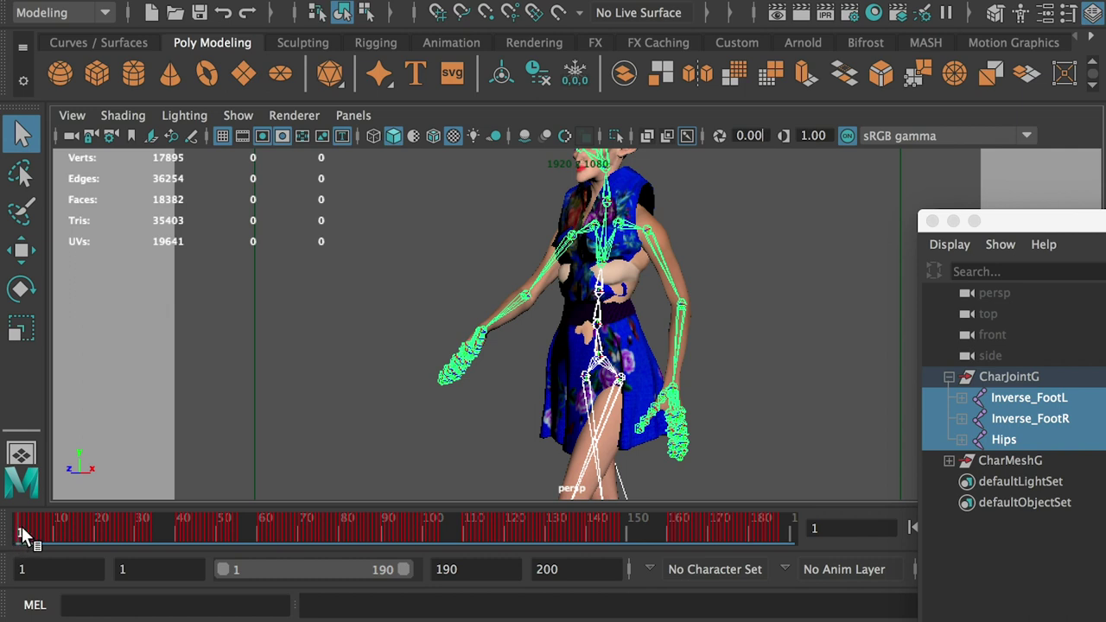
pyautogui.press('super+Tab')
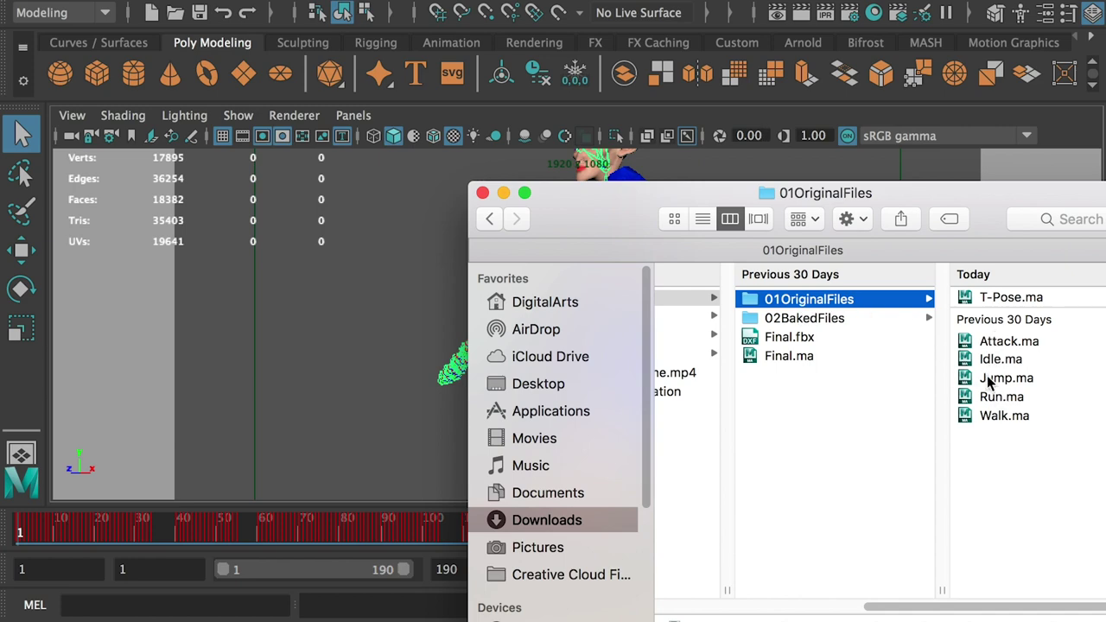
# Open T-Pose.ma, select all joints and copy their keyframes from the time slider.
pyautogui.doubleClick(1011, 297)
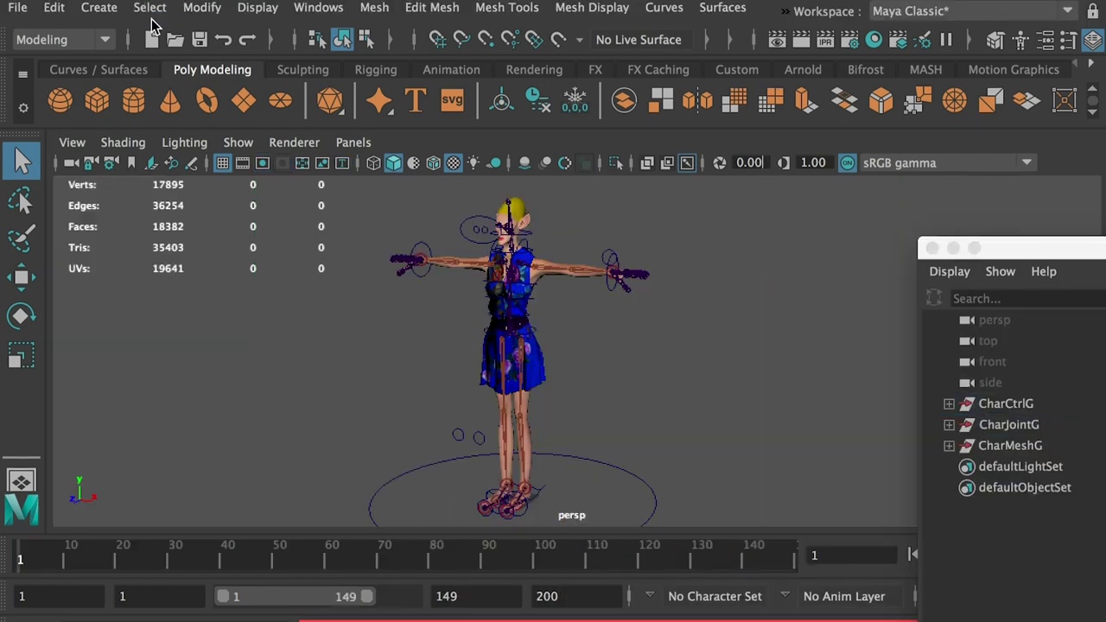
pyautogui.click(149, 7)
pyautogui.moveTo(345, 65)
pyautogui.click(438, 103)
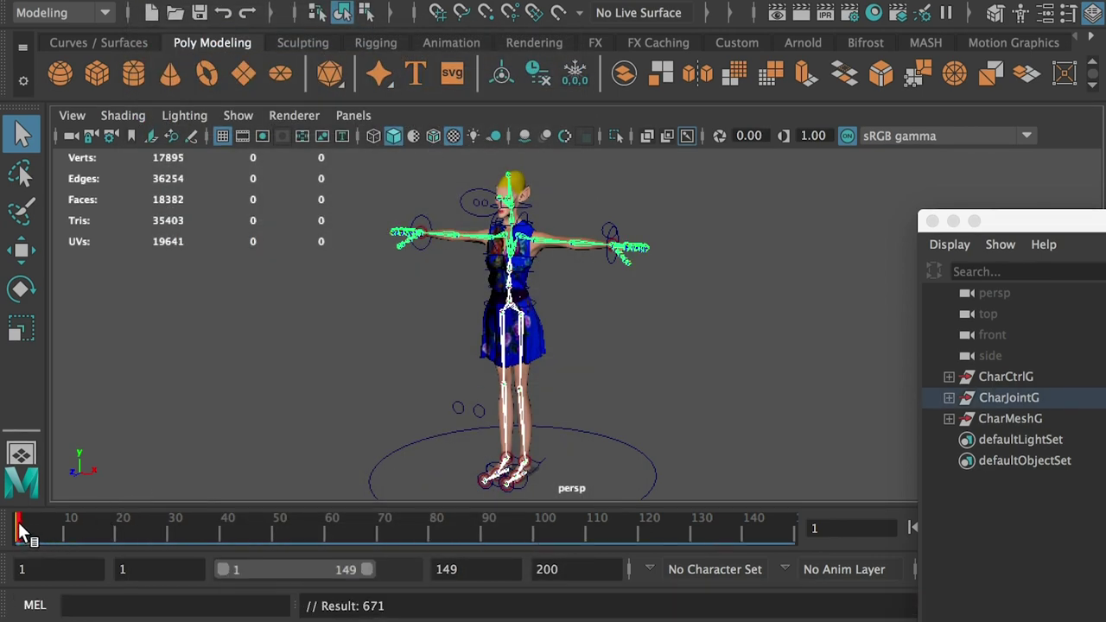
pyautogui.rightClick(19, 528)
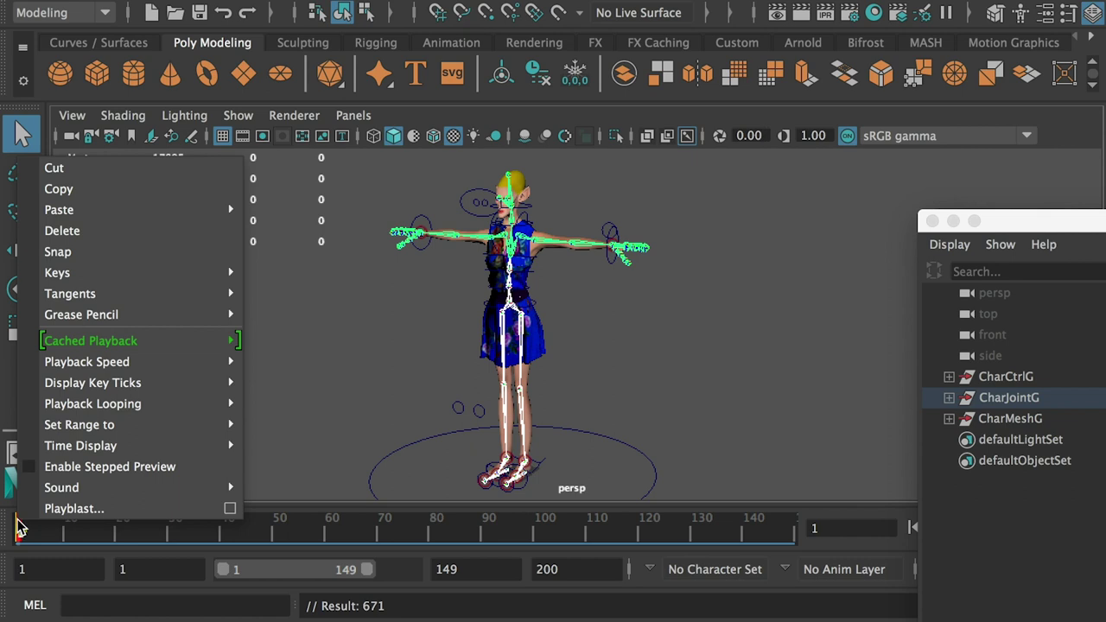
pyautogui.click(47, 194)
# Inspect the joint hierarchy in the Outliner, expanding Inverse_FootR and Inverse_ToeR.
pyautogui.moveTo(1068, 222); pyautogui.dragTo(1015, 204)
pyautogui.click(895, 380)
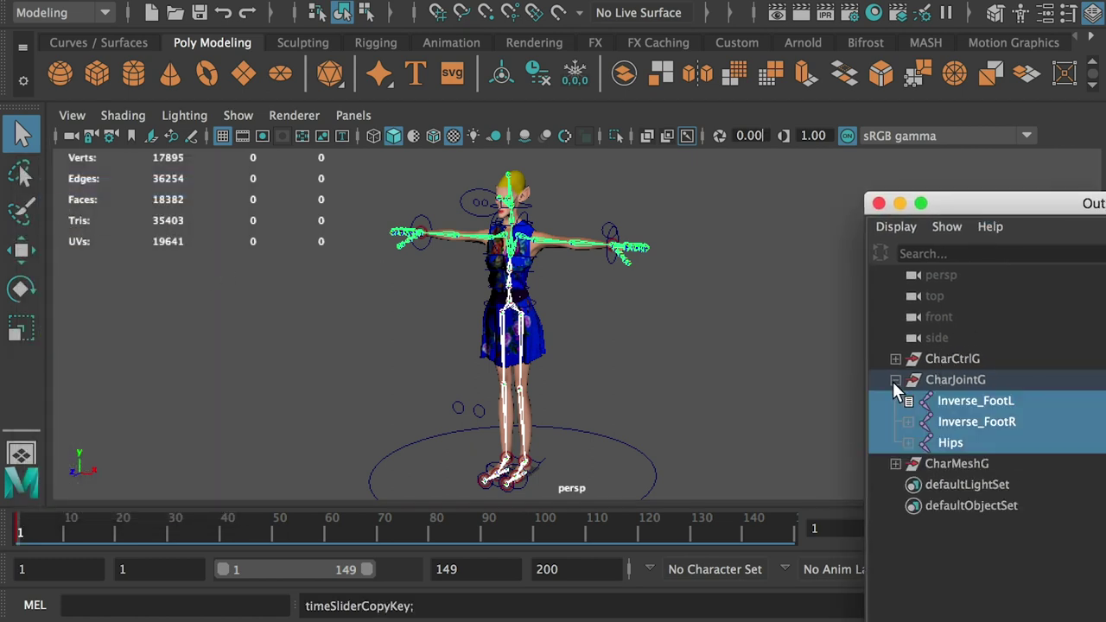
pyautogui.click(964, 423)
pyautogui.click(909, 424)
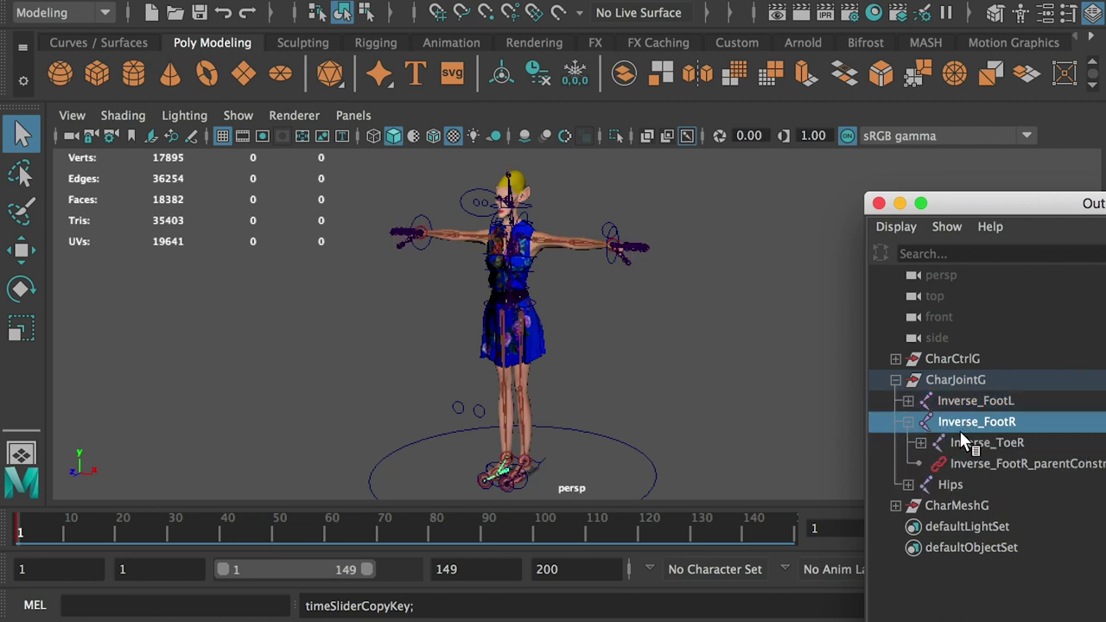
pyautogui.click(922, 444)
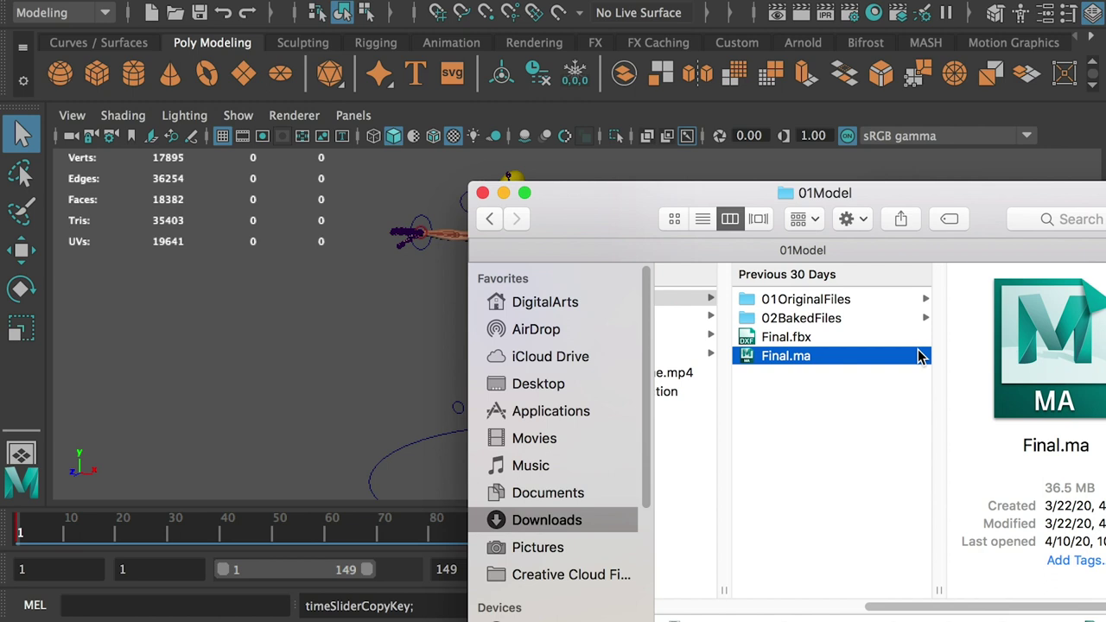
# Open Final.ma without saving the current scene and browse its joint hierarchy.
pyautogui.doubleClick(921, 357)
pyautogui.click(748, 400)
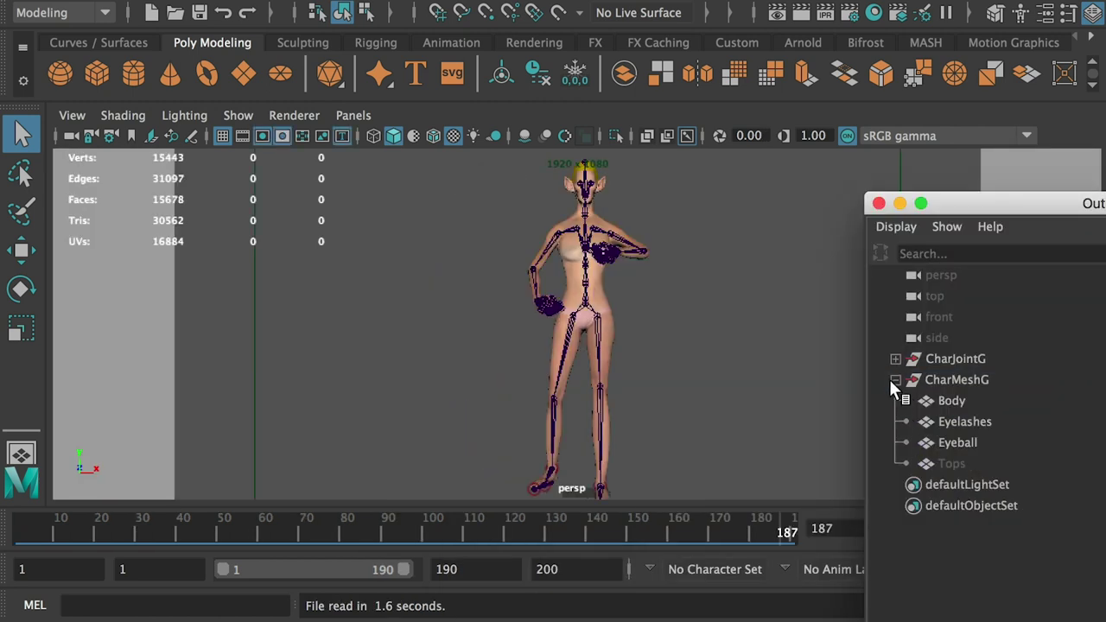
pyautogui.click(896, 380)
pyautogui.click(895, 358)
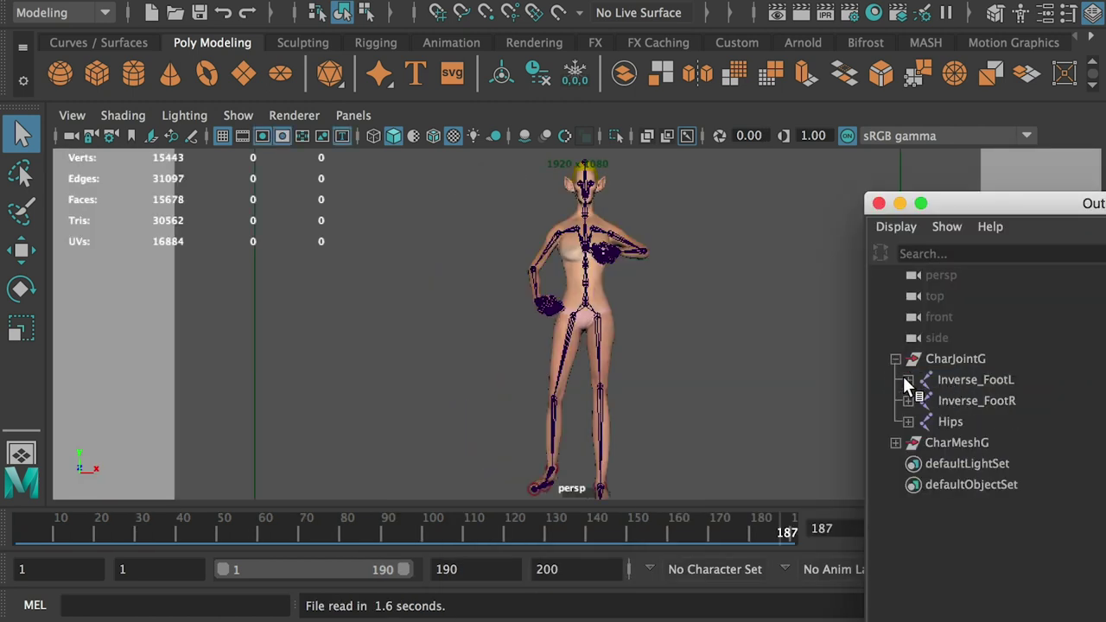
pyautogui.click(908, 380)
pyautogui.click(908, 441)
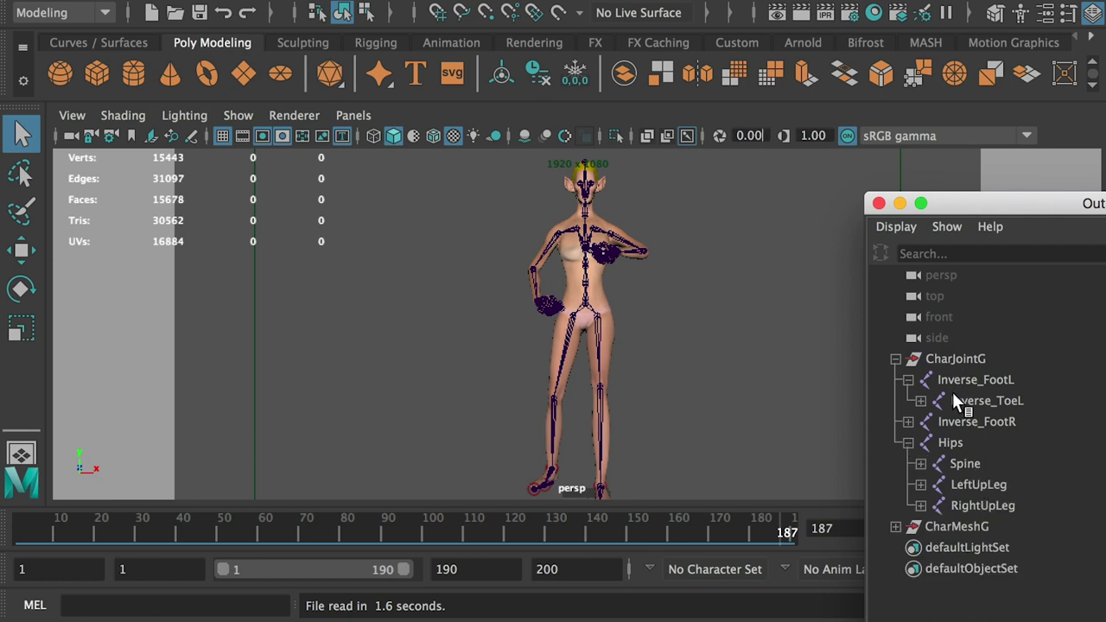
pyautogui.click(909, 380)
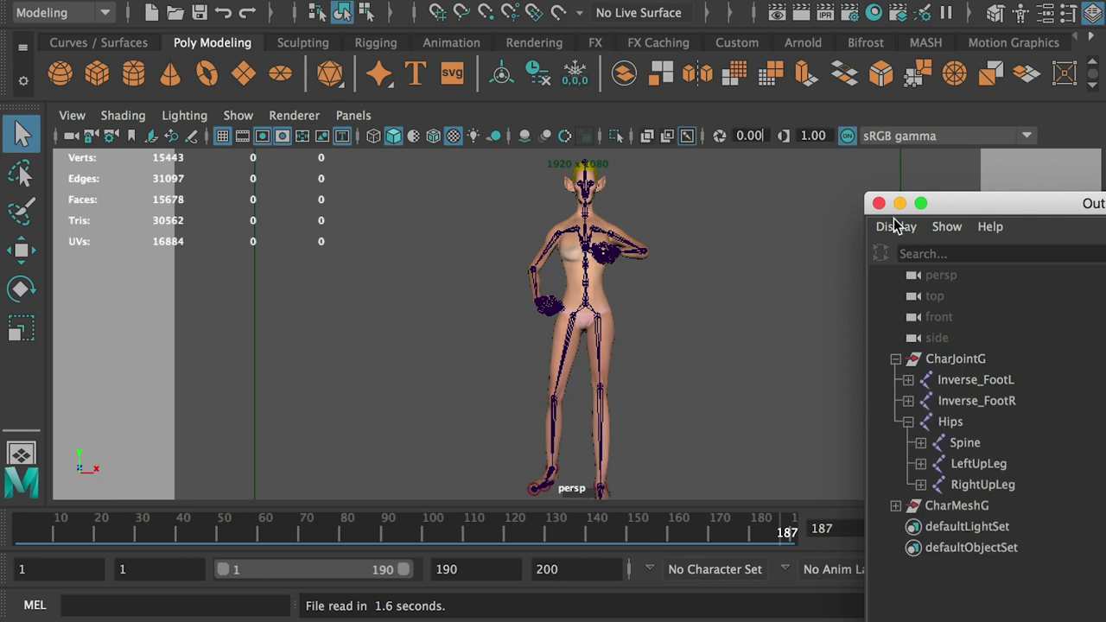
pyautogui.moveTo(977, 208); pyautogui.dragTo(1105, 260)
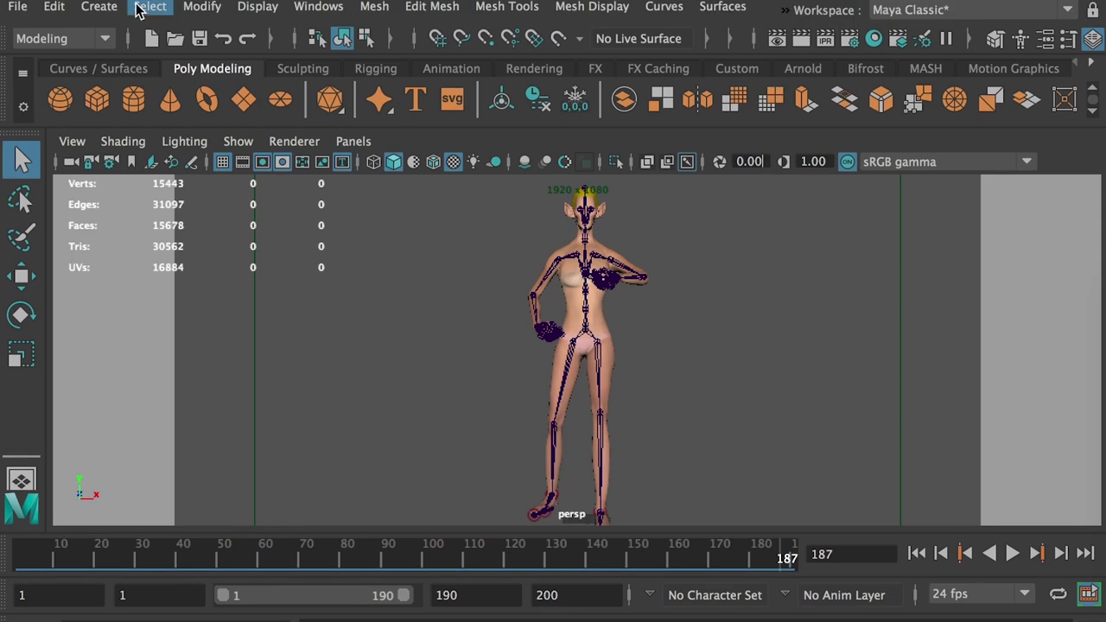
# Select all joints, set the end frame to 200 and shift their keys later toward frame 20.
pyautogui.click(147, 7)
pyautogui.moveTo(233, 74)
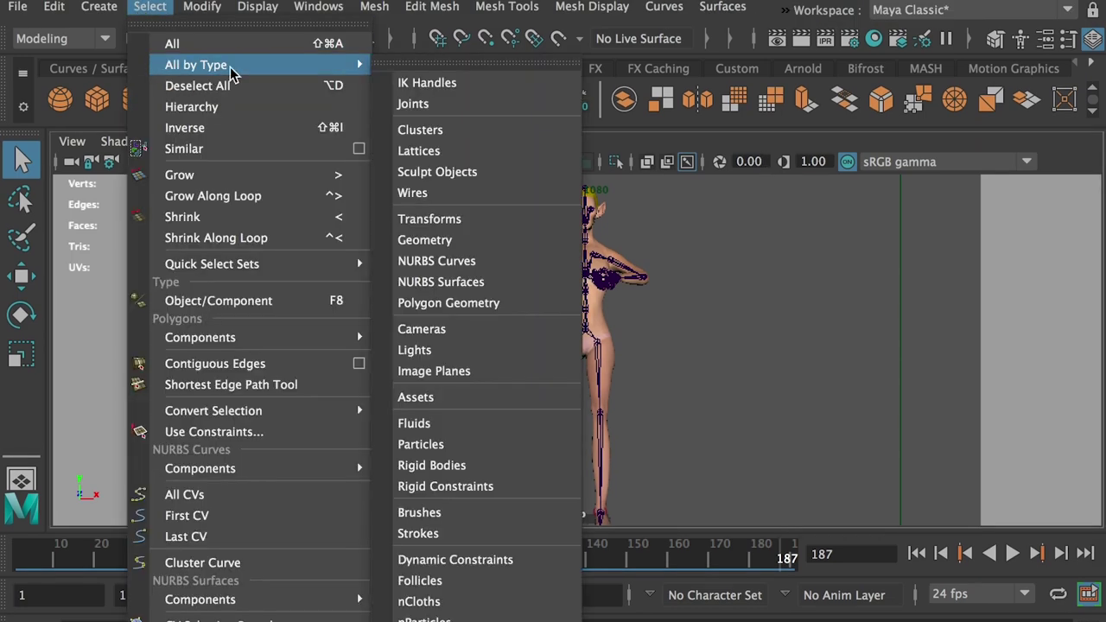
pyautogui.click(414, 104)
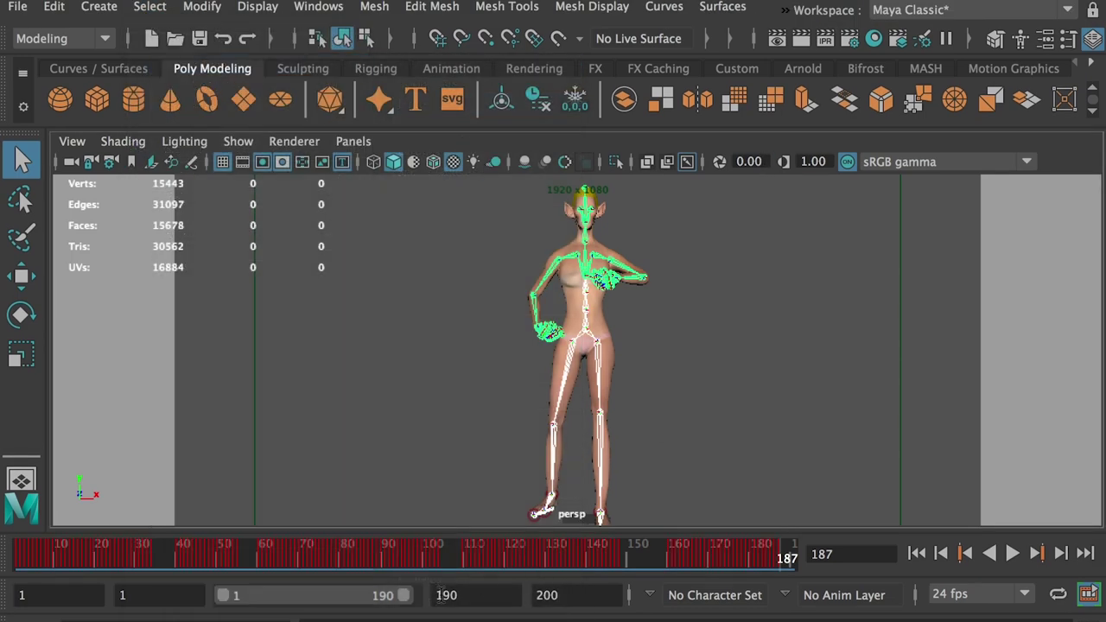
pyautogui.doubleClick(480, 594)
pyautogui.write('200')
pyautogui.press('Return')
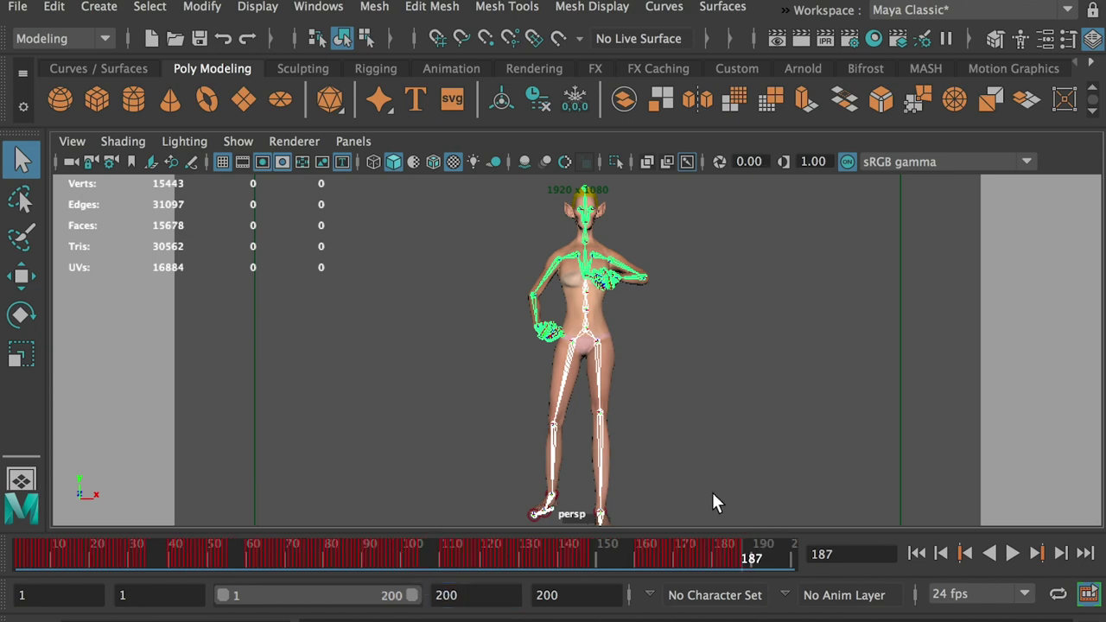
pyautogui.keyDown('shift'); pyautogui.moveTo(780, 560); pyautogui.dragTo(3, 566); pyautogui.keyUp('shift')
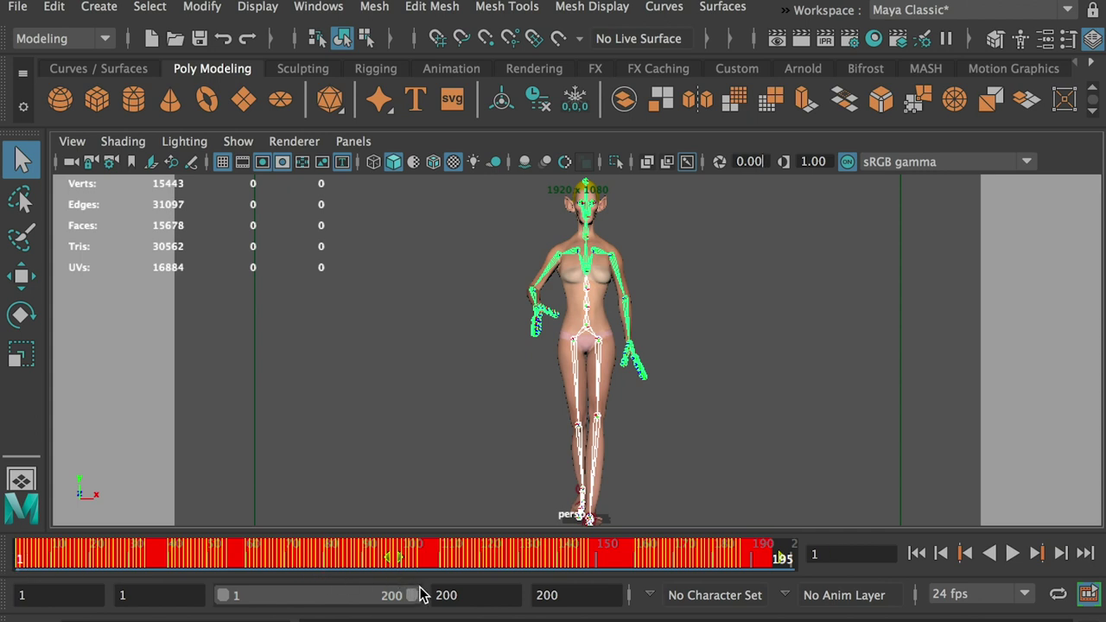
pyautogui.moveTo(421, 593)
pyautogui.mouseDown()
pyautogui.moveTo(403, 596)
pyautogui.moveTo(423, 596)
pyautogui.mouseUp()
pyautogui.moveTo(385, 555); pyautogui.dragTo(460, 561)
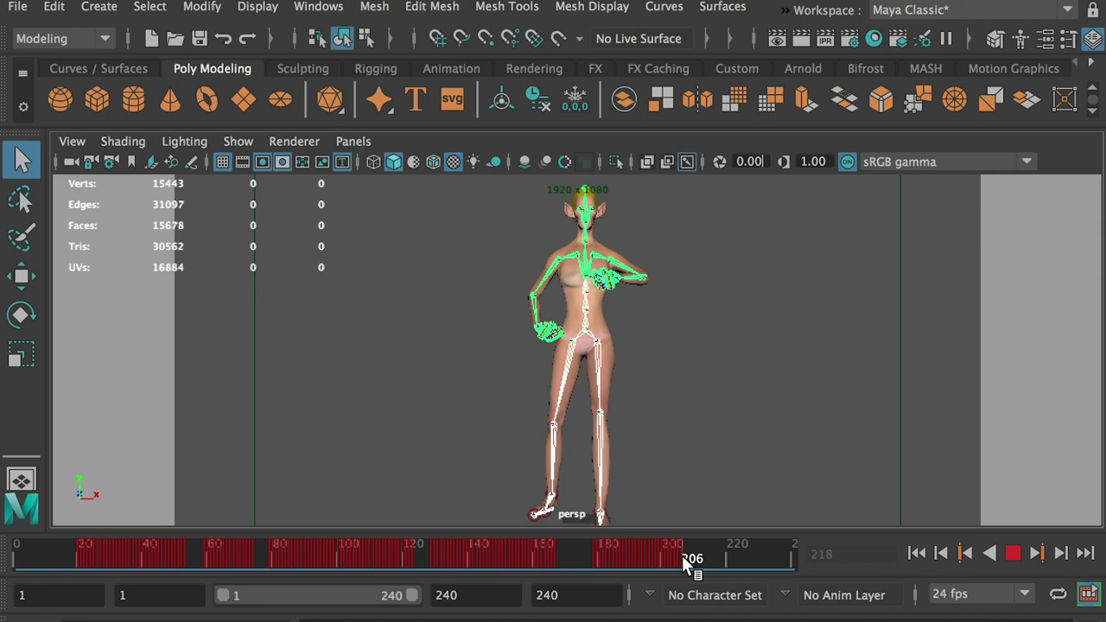
# Stop playback and paste the copied T-pose keys at frame 1, checking the pose change.
pyautogui.click(681, 555)
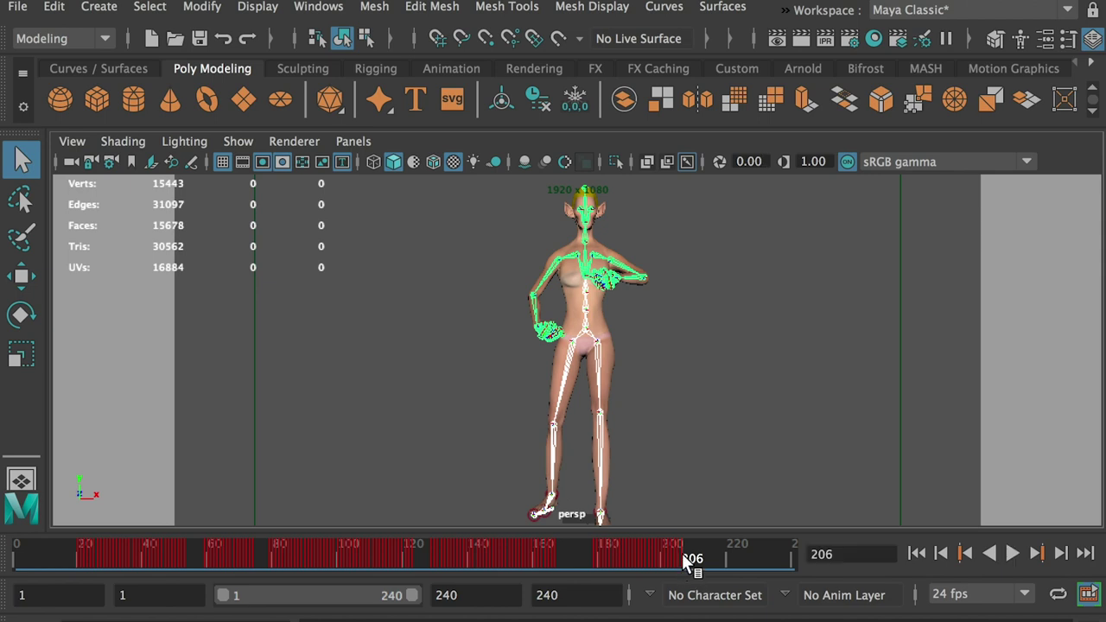
pyautogui.click(18, 558)
pyautogui.rightClick(17, 558)
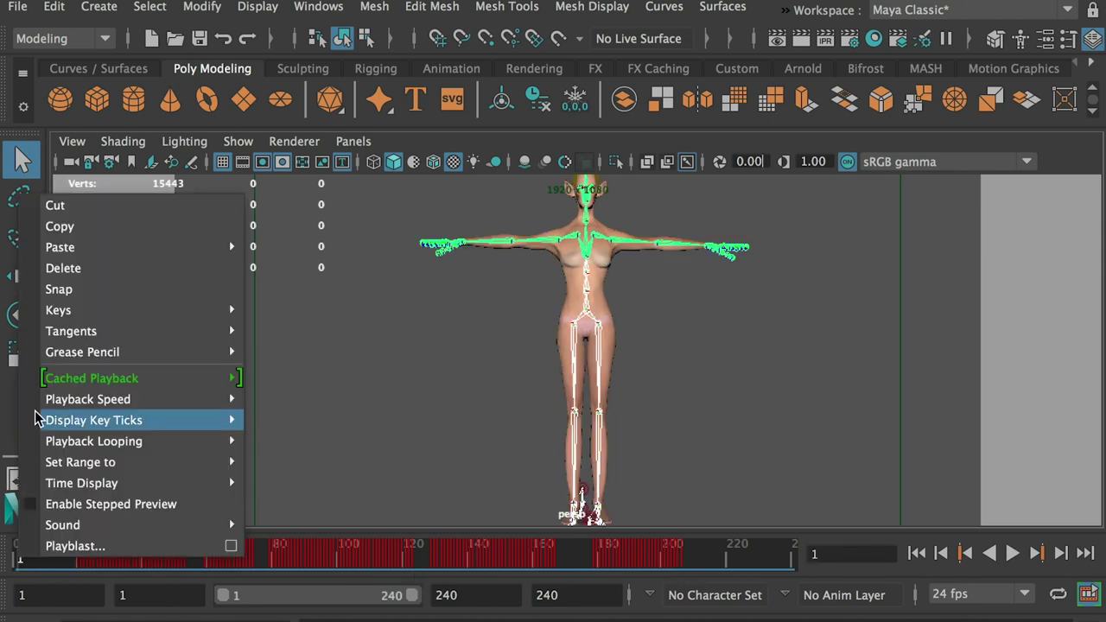
pyautogui.moveTo(101, 250)
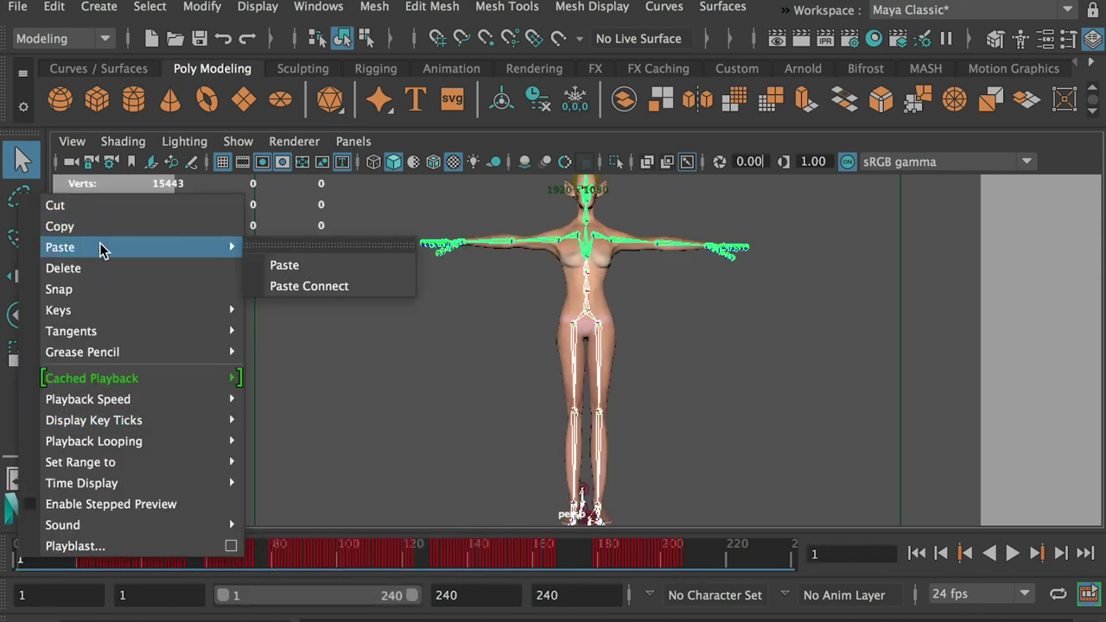
pyautogui.click(298, 271)
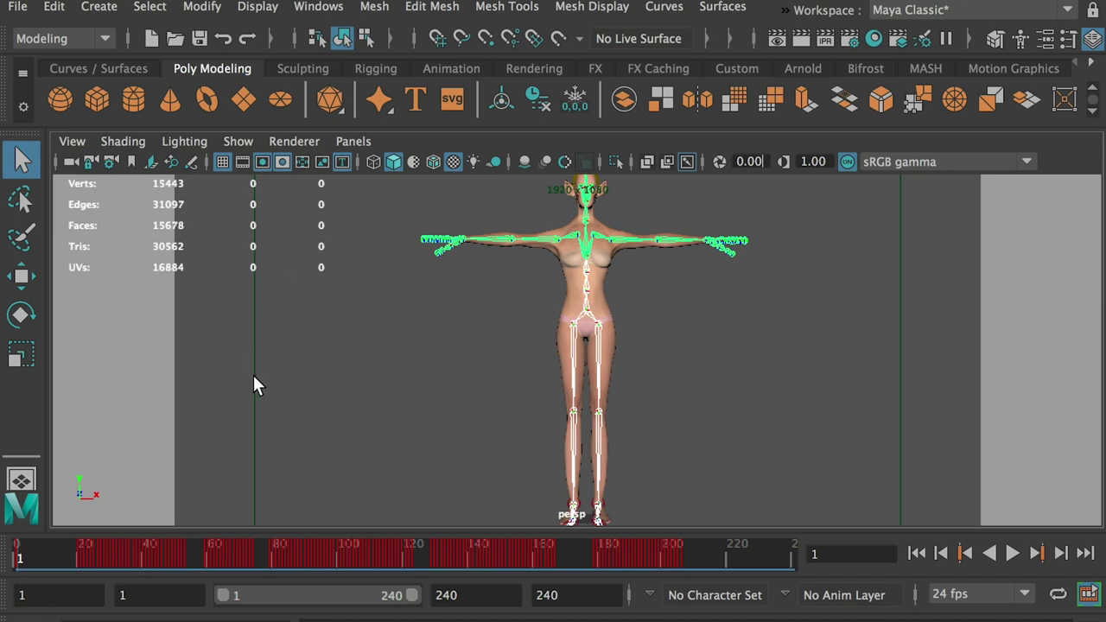
pyautogui.keyDown('alt'); pyautogui.moveTo(468, 387); pyautogui.dragTo(577, 404); pyautogui.keyUp('alt')
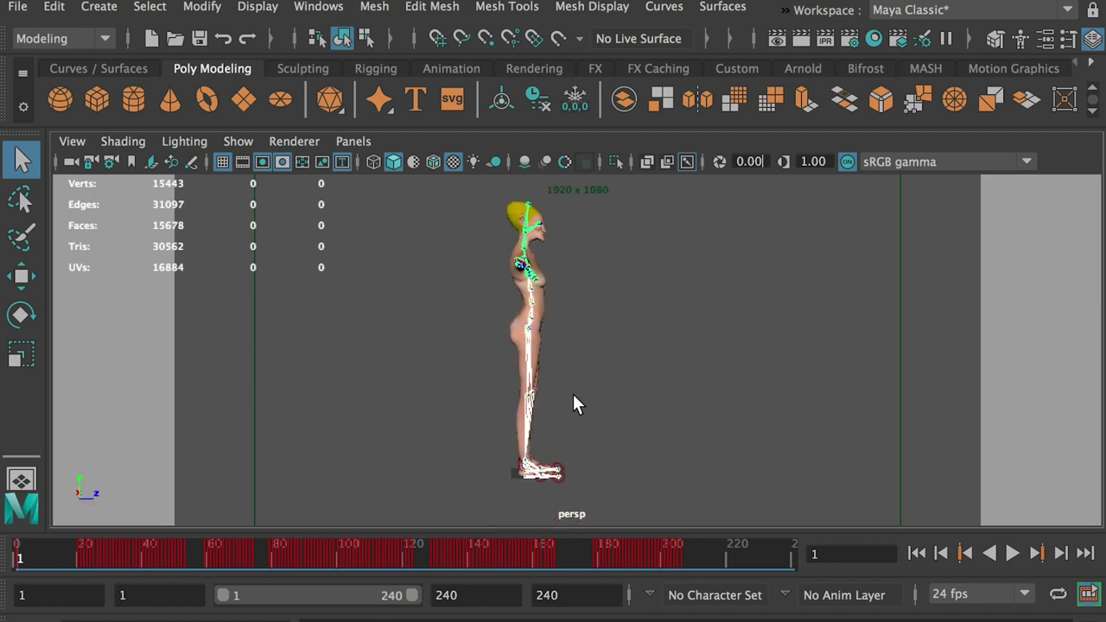
pyautogui.moveTo(19, 560)
pyautogui.mouseDown()
pyautogui.moveTo(90, 561)
pyautogui.moveTo(30, 562)
pyautogui.mouseUp()
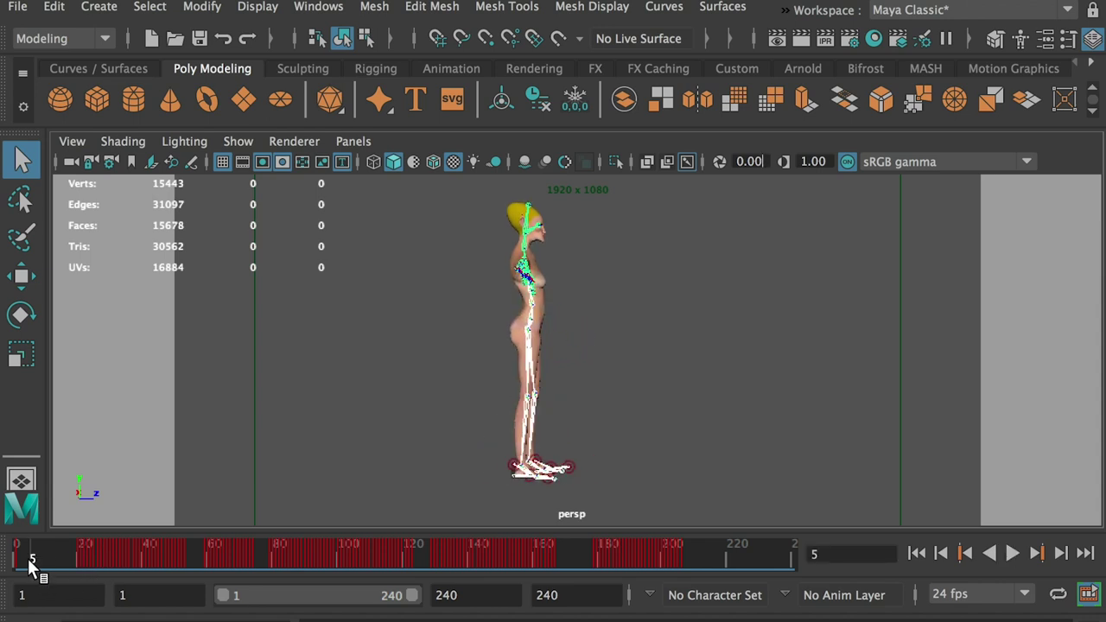
# Paste the copied T-pose keys at frame 5 instead and play back to check the pose.
pyautogui.rightClick(28, 558)
pyautogui.moveTo(82, 250)
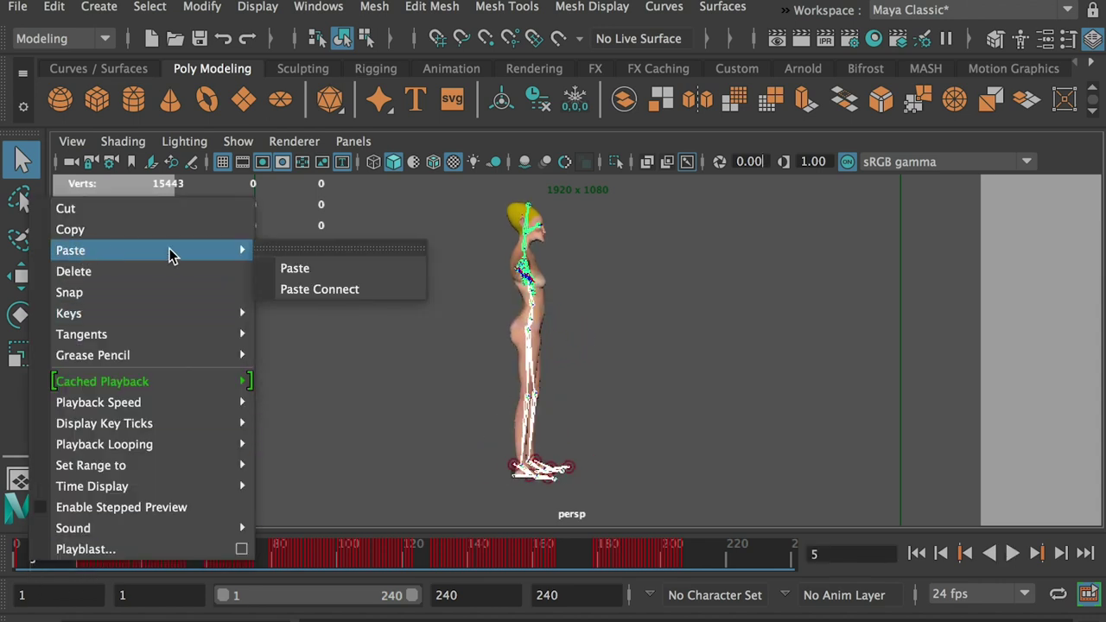
pyautogui.click(348, 270)
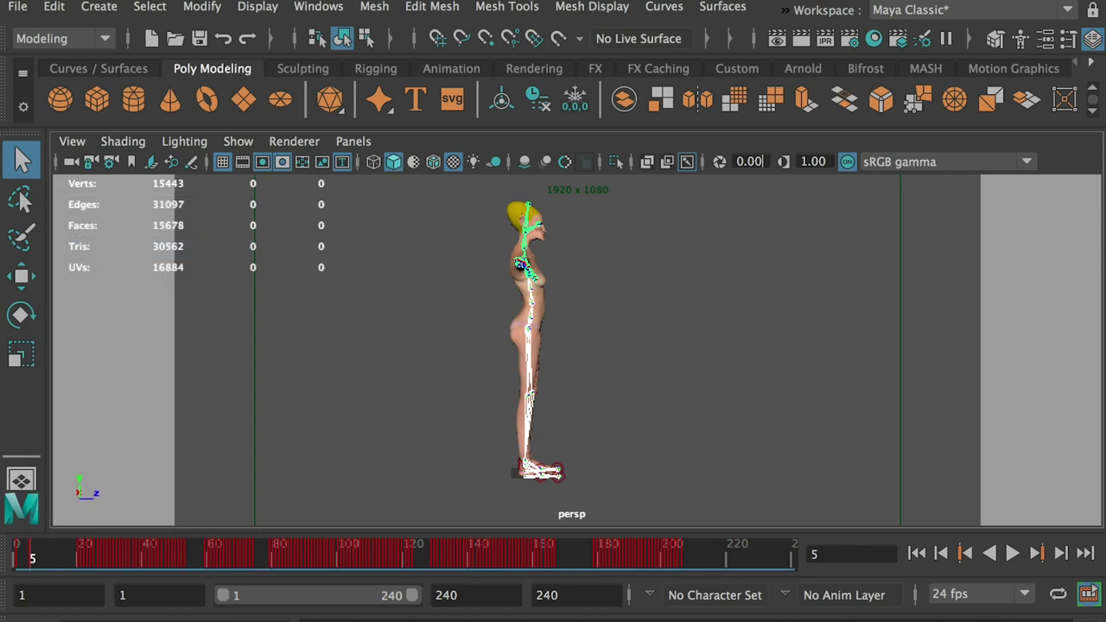
pyautogui.hotkey('alt', 'v')
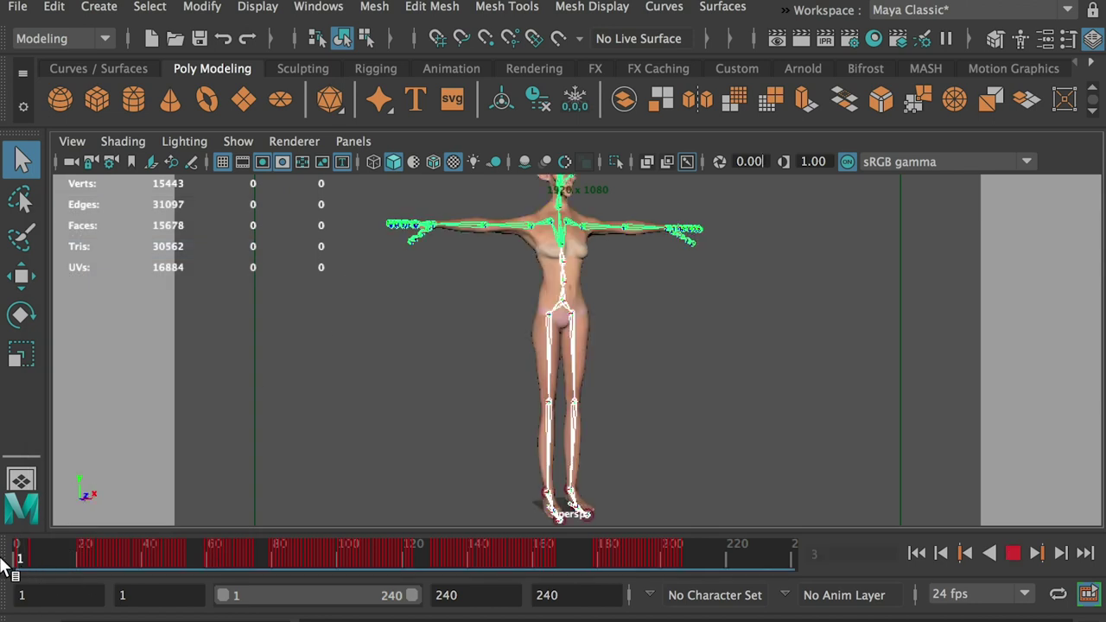
pyautogui.moveTo(4, 566)
pyautogui.mouseDown()
pyautogui.moveTo(72, 562)
pyautogui.moveTo(31, 571)
pyautogui.moveTo(208, 588)
pyautogui.moveTo(563, 563)
pyautogui.mouseUp()
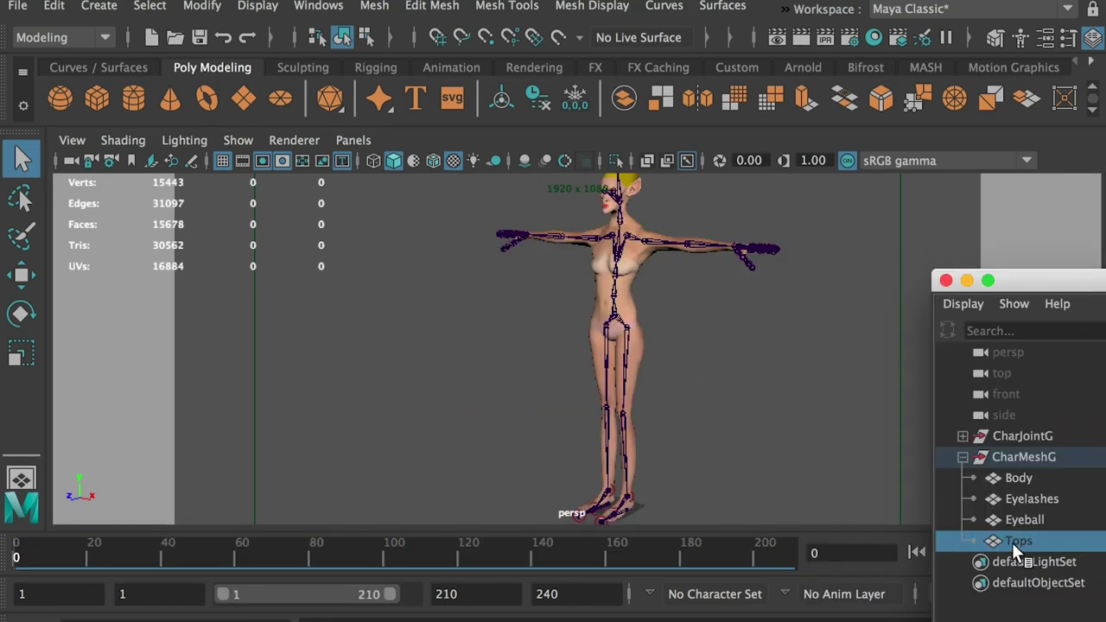
# Unhide the Tops dress and confirm the render image size is HD_1080, 1920 x 1080.
pyautogui.hotkey('shift', 'h')
pyautogui.click(723, 383)
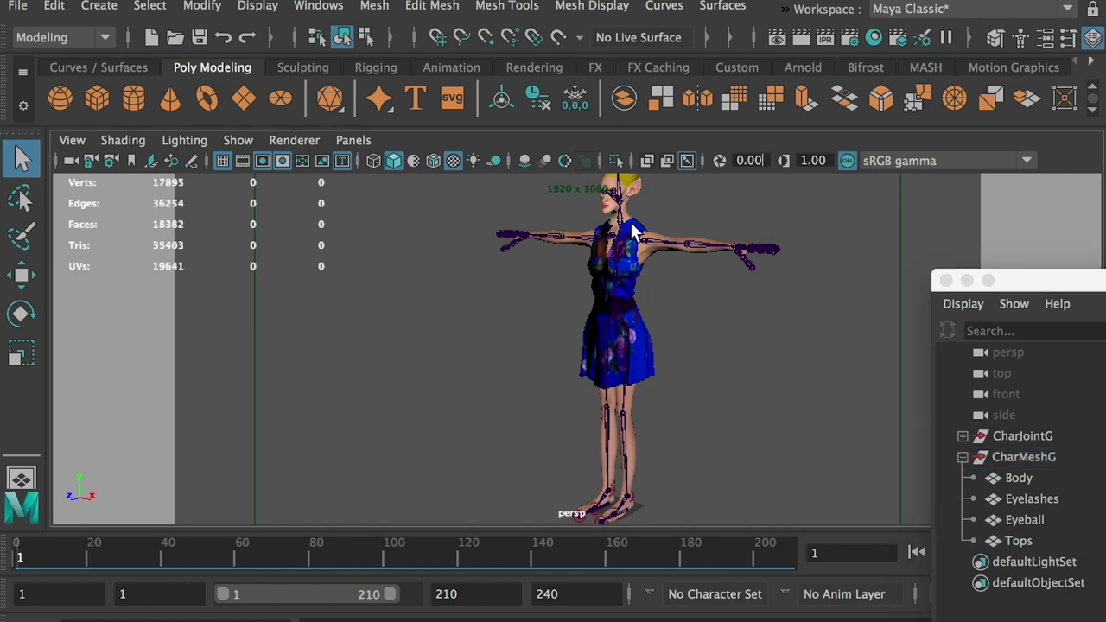
pyautogui.click(849, 38)
pyautogui.moveTo(718, 64); pyautogui.dragTo(699, 46)
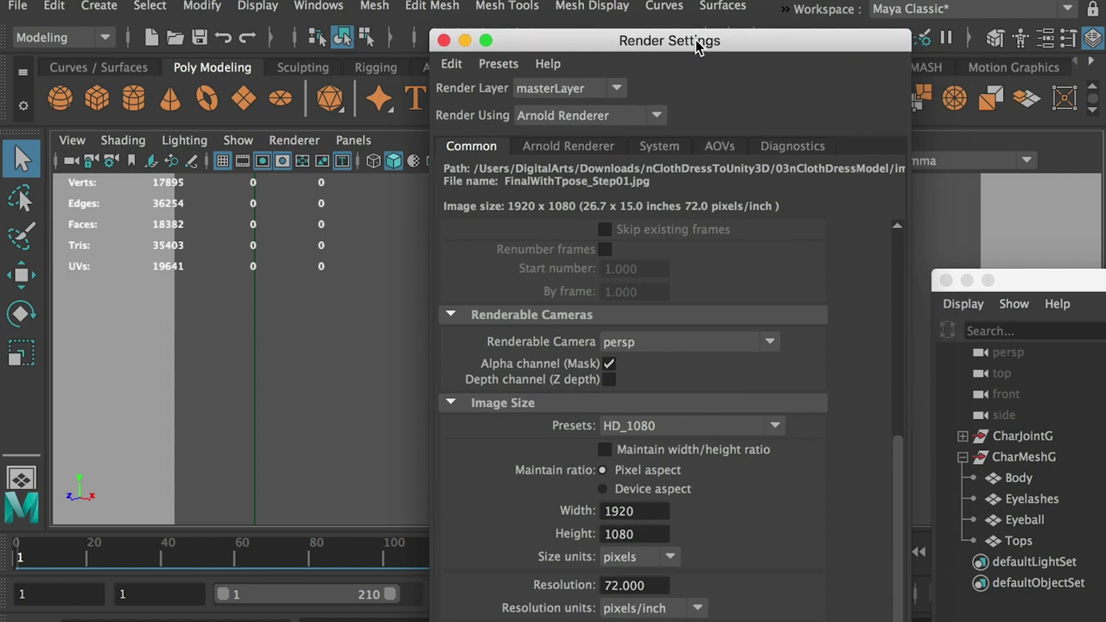
pyautogui.scroll(8, 675, 272)
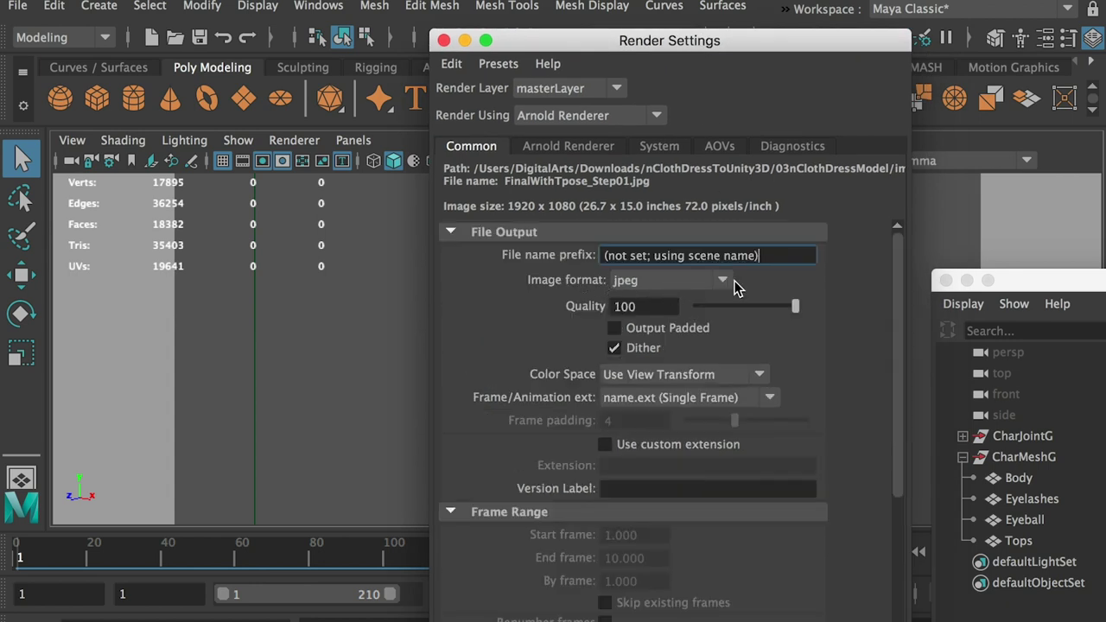
pyautogui.moveTo(898, 273); pyautogui.dragTo(886, 478)
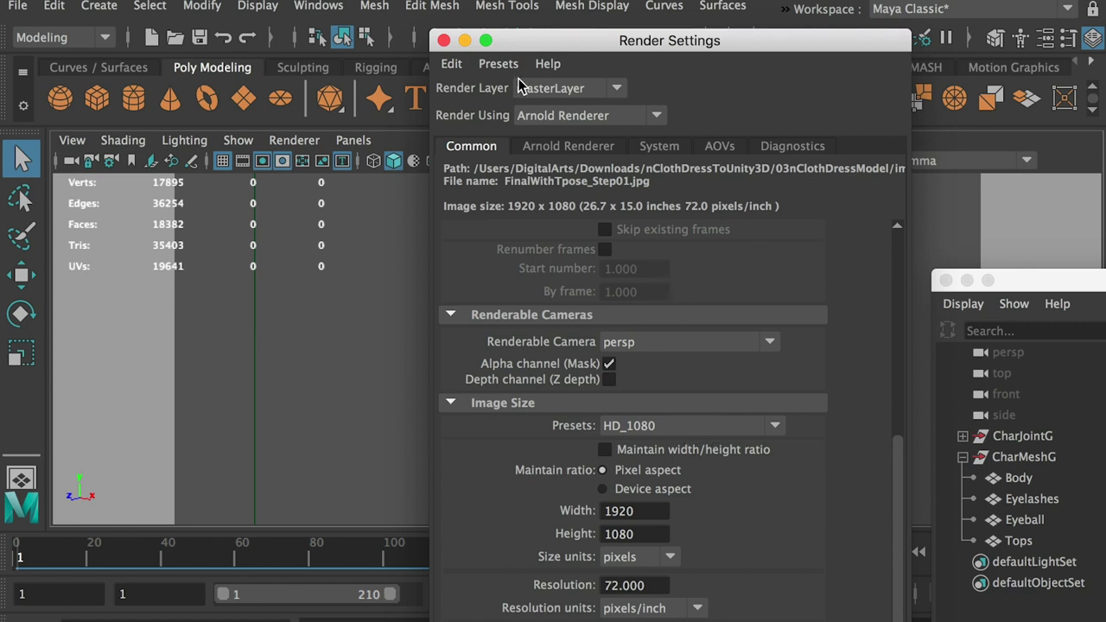
pyautogui.click(443, 41)
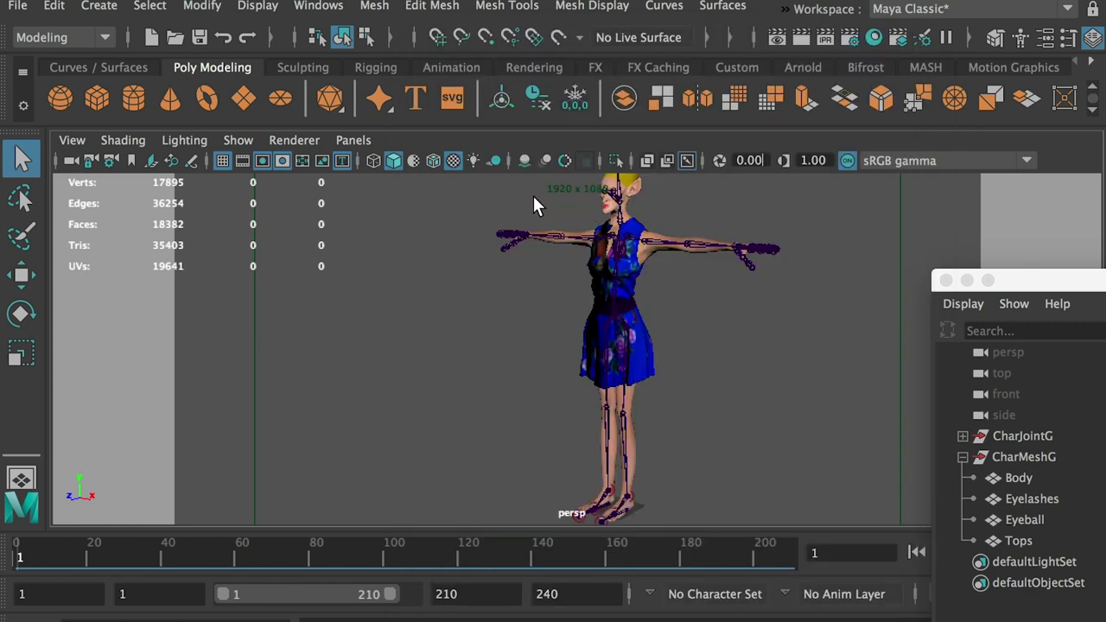
pyautogui.click(71, 140)
# Dismiss the camera settings unchanged and bring up the Maya application menu.
pyautogui.moveTo(259, 539)
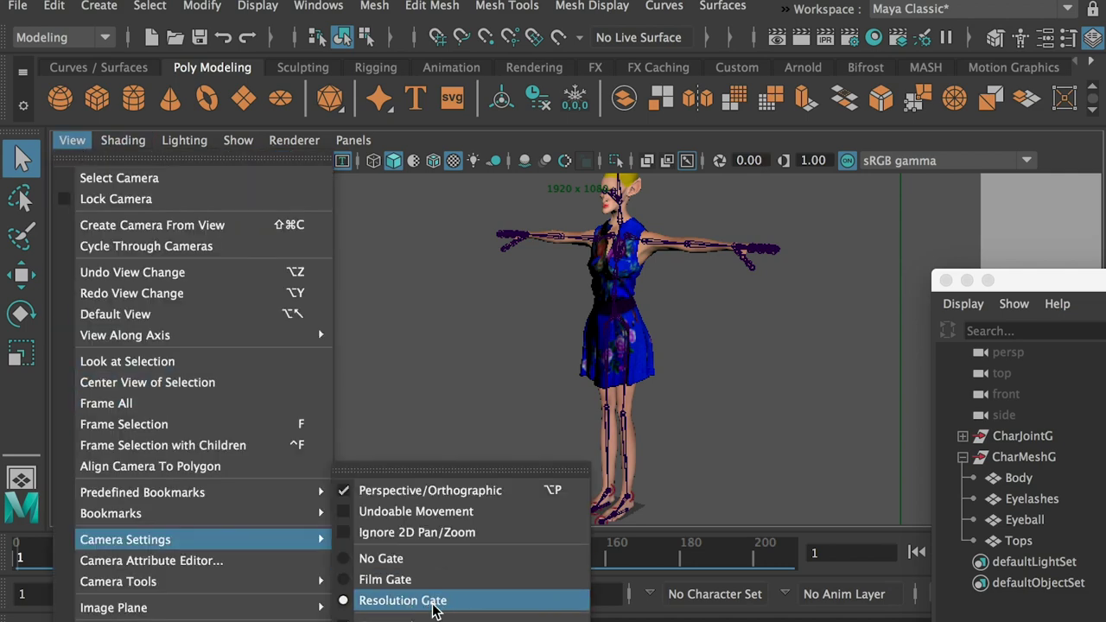
pyautogui.click(704, 522)
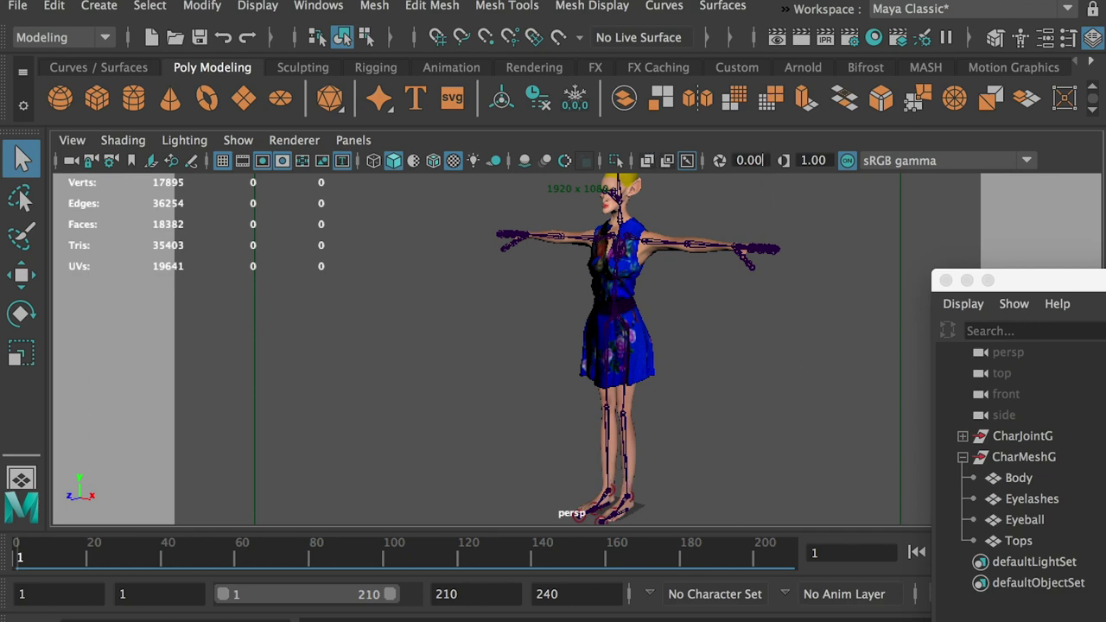
pyautogui.click(78, 0)
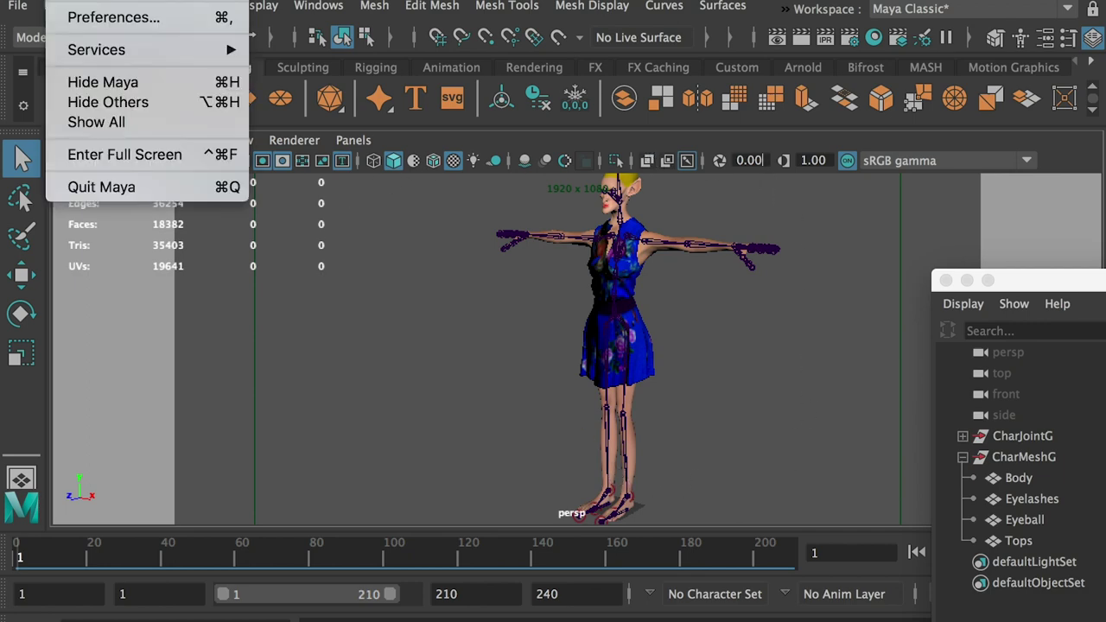
# Set the Time Slider playback speed preference to Play every frame and save the preferences.
pyautogui.click(95, 19)
pyautogui.moveTo(774, 203); pyautogui.dragTo(418, 95)
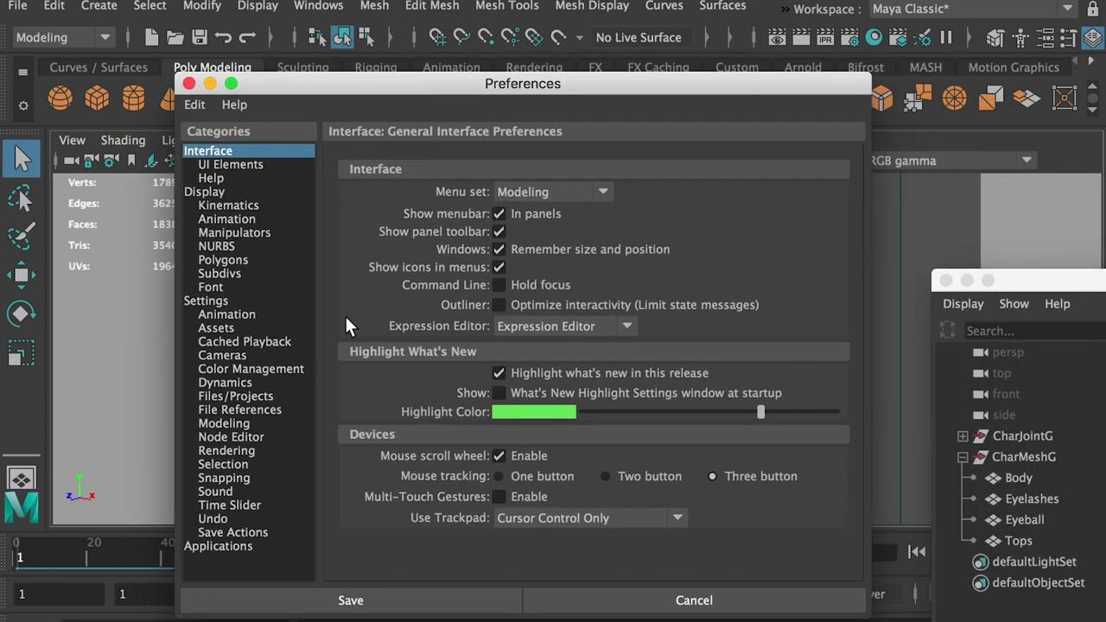
pyautogui.click(207, 301)
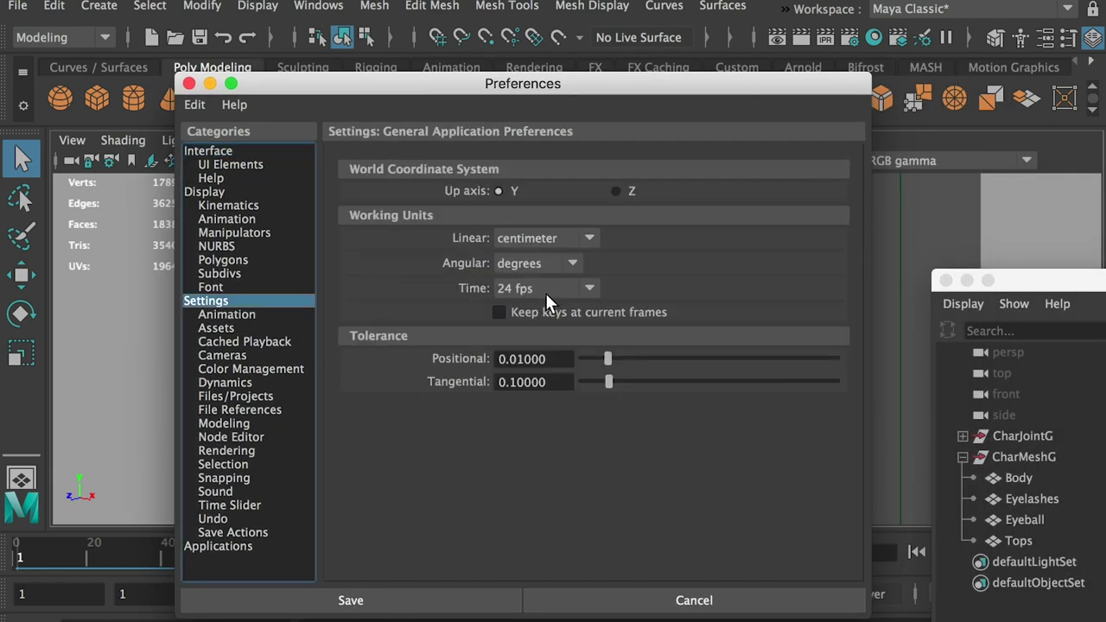
pyautogui.click(229, 506)
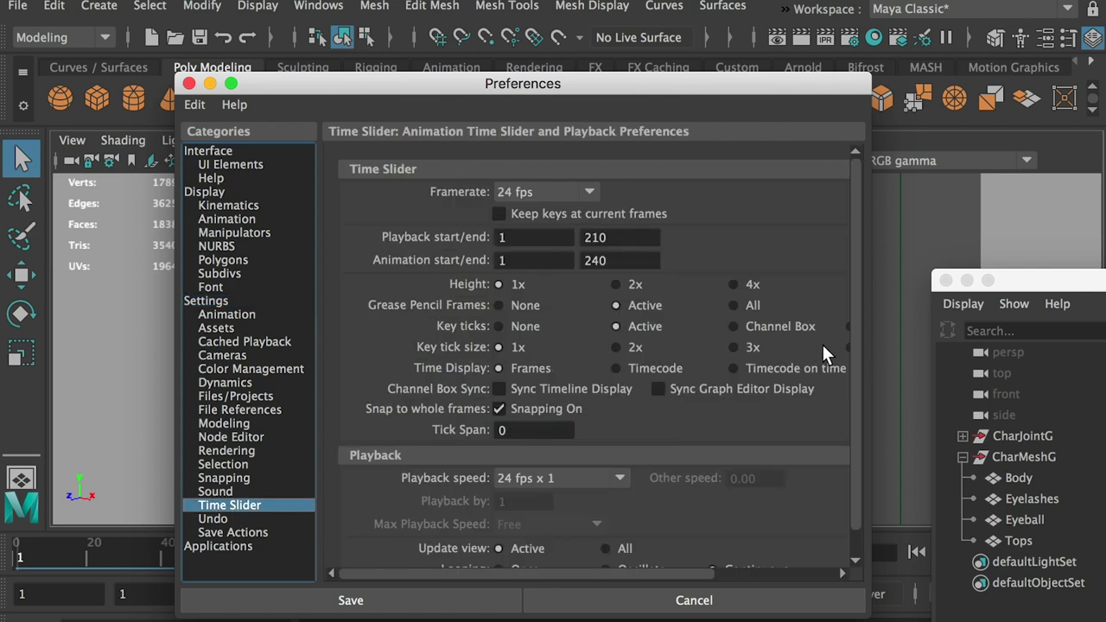
pyautogui.scroll(-1, 838, 372)
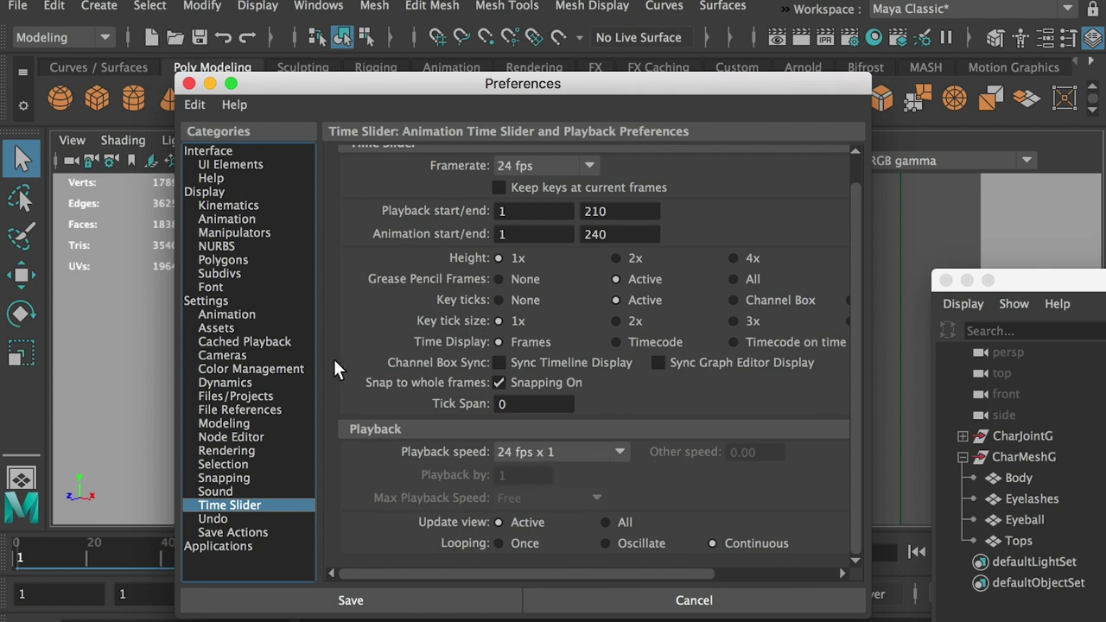
pyautogui.click(523, 452)
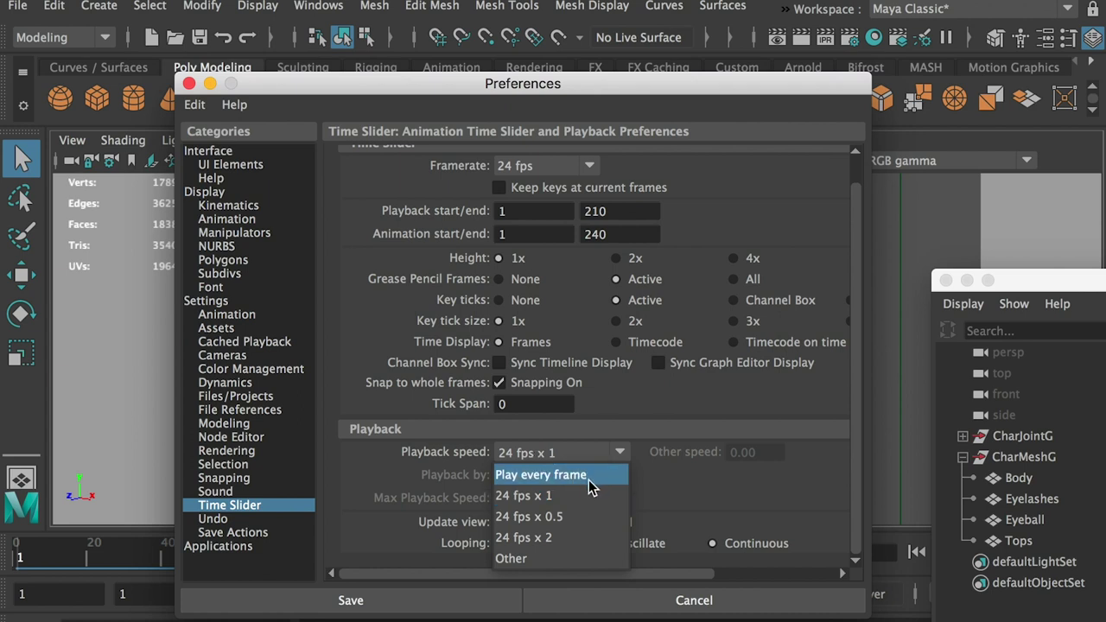
pyautogui.click(517, 471)
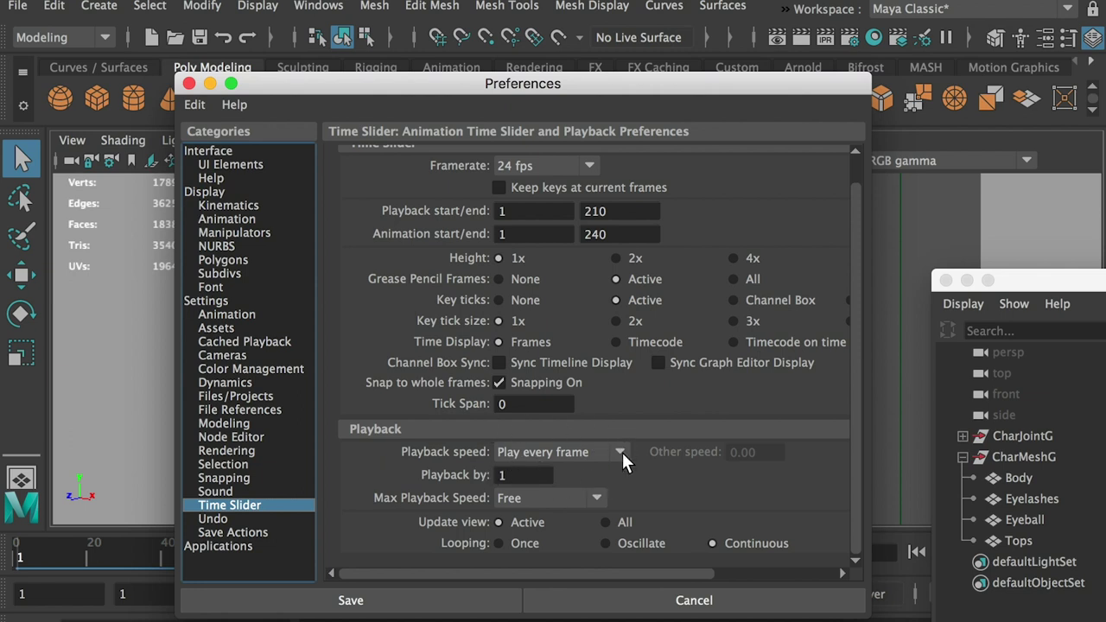
pyautogui.click(426, 607)
pyautogui.click(650, 362)
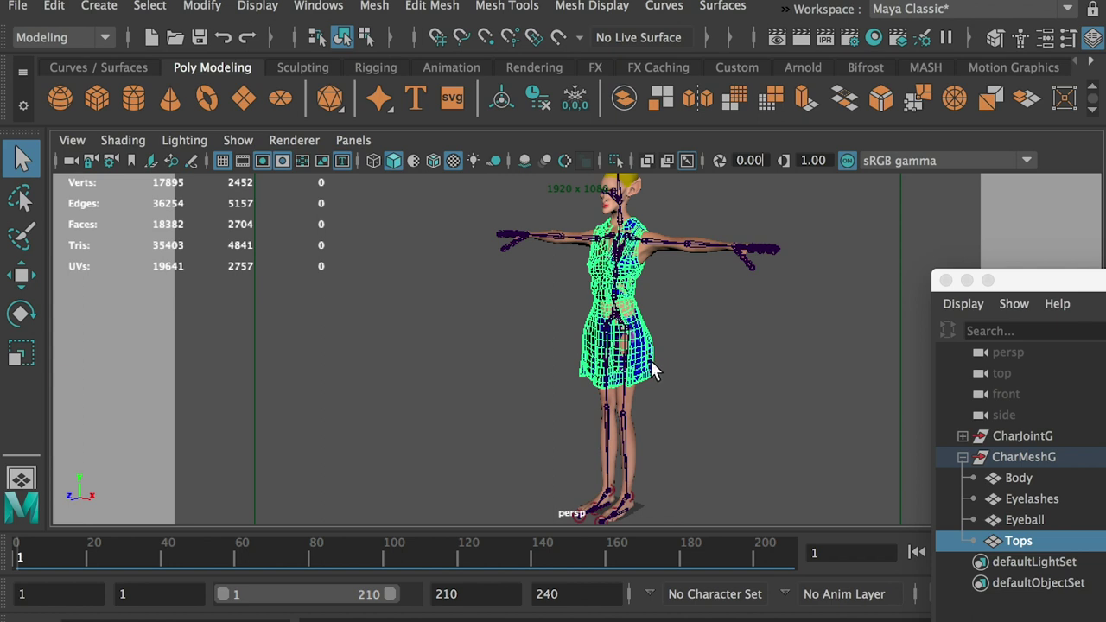
# Switch to the FX menu set and turn the Tops dress into an nCloth.
pyautogui.click(65, 37)
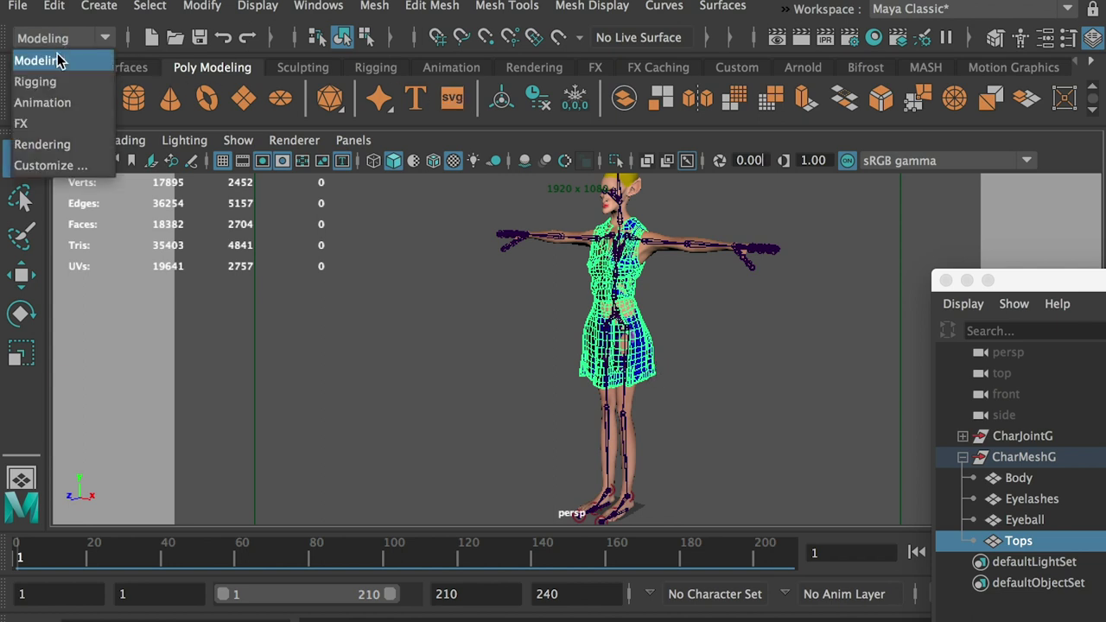
pyautogui.click(50, 120)
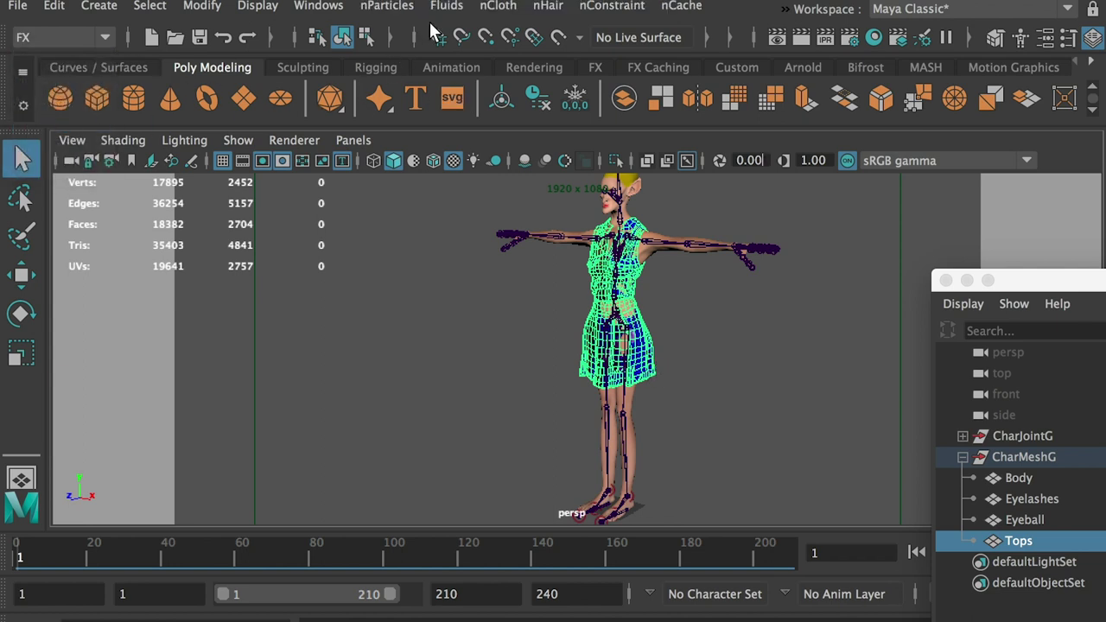
pyautogui.click(500, 7)
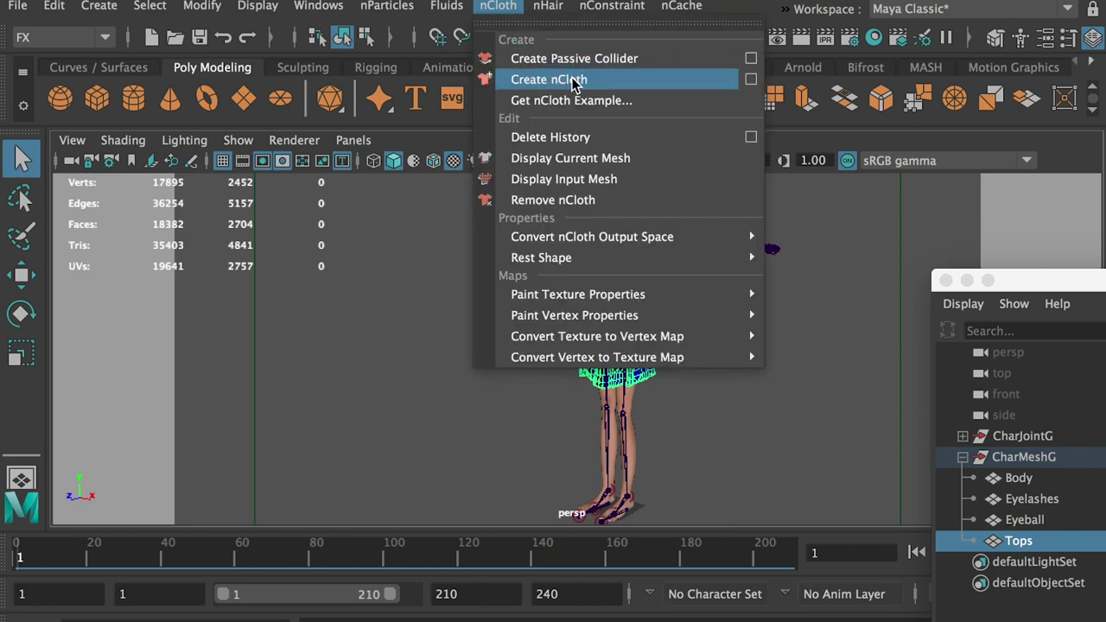
pyautogui.click(575, 82)
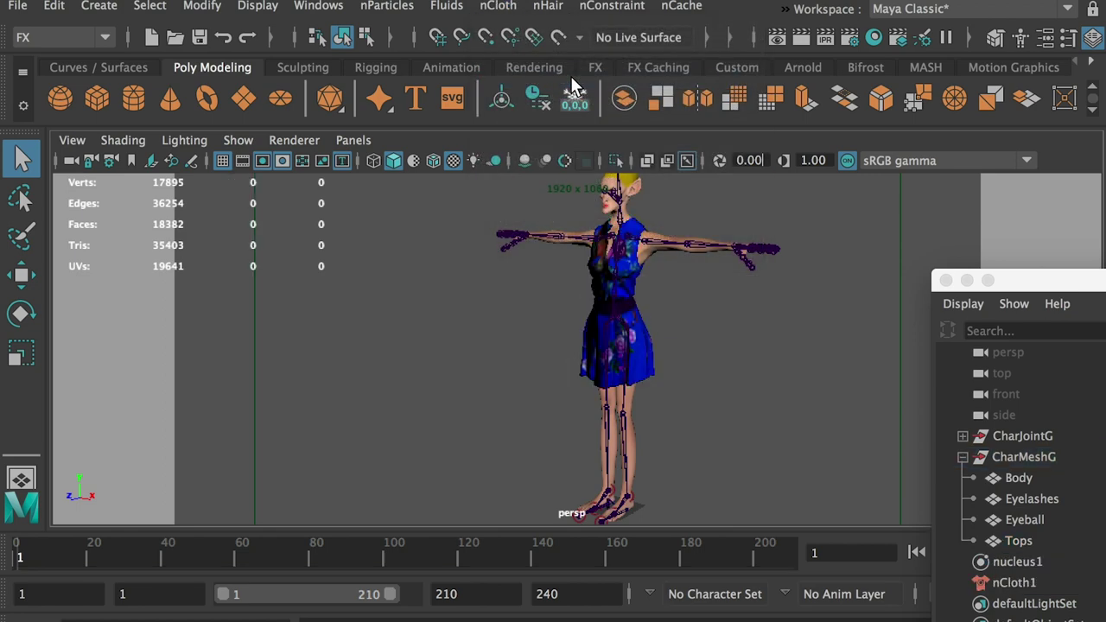
# Make the Body mesh a passive collider and play the cloth simulation.
pyautogui.click(628, 394)
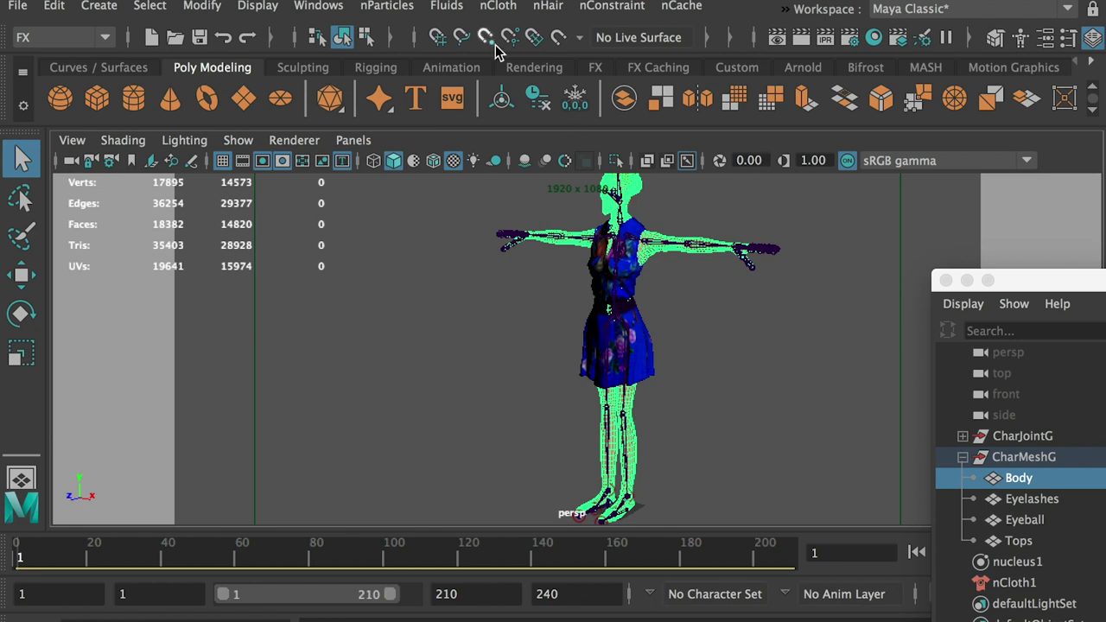
pyautogui.click(498, 9)
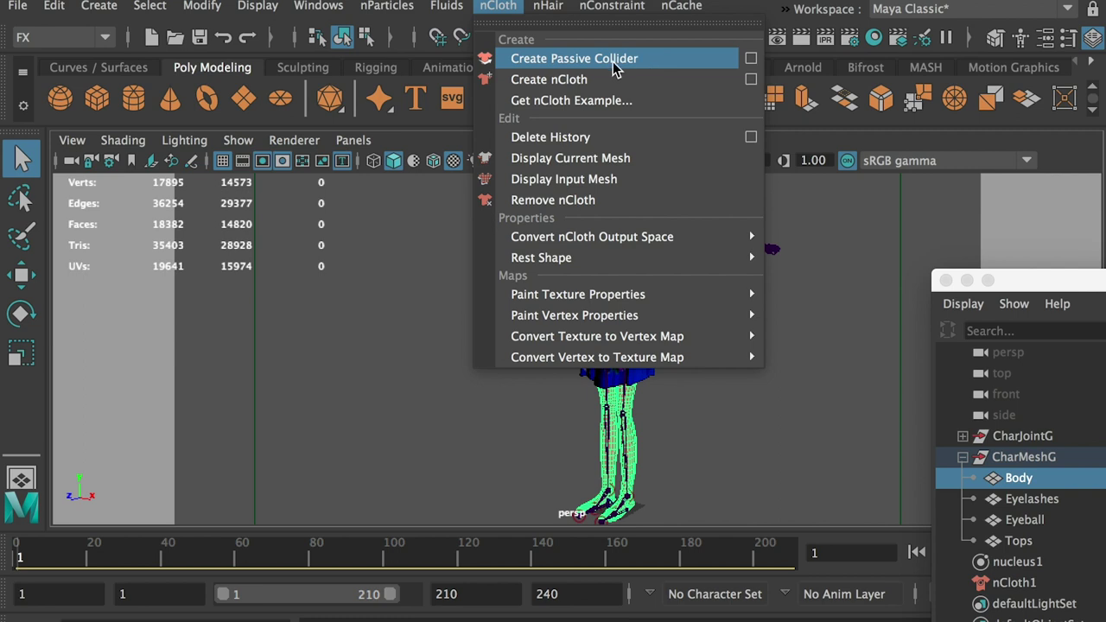
pyautogui.click(639, 60)
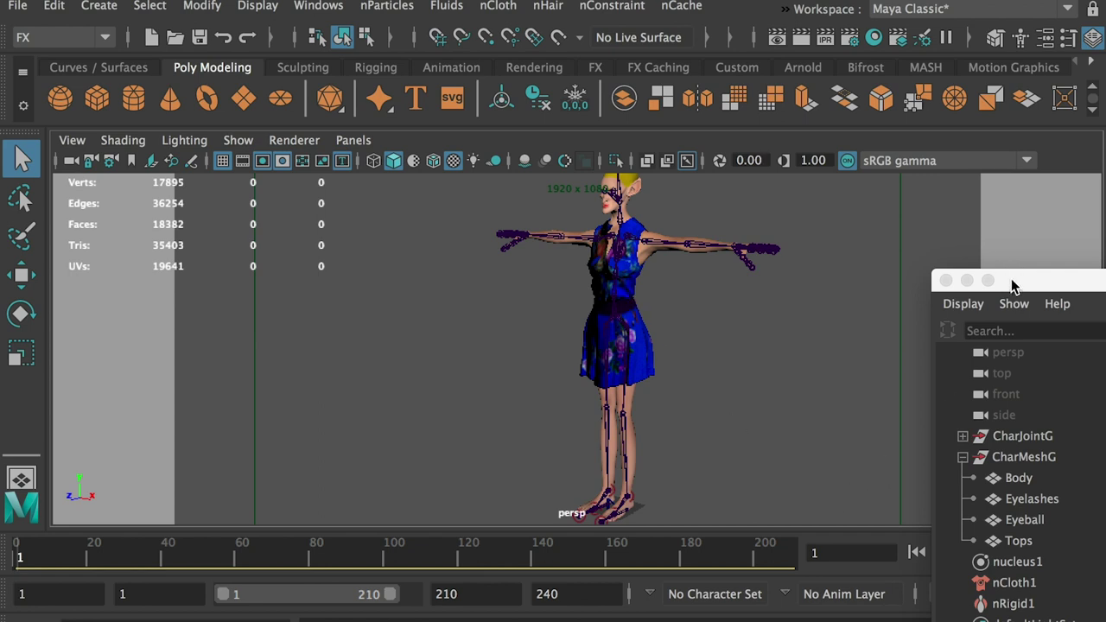
pyautogui.click(947, 280)
pyautogui.click(1013, 553)
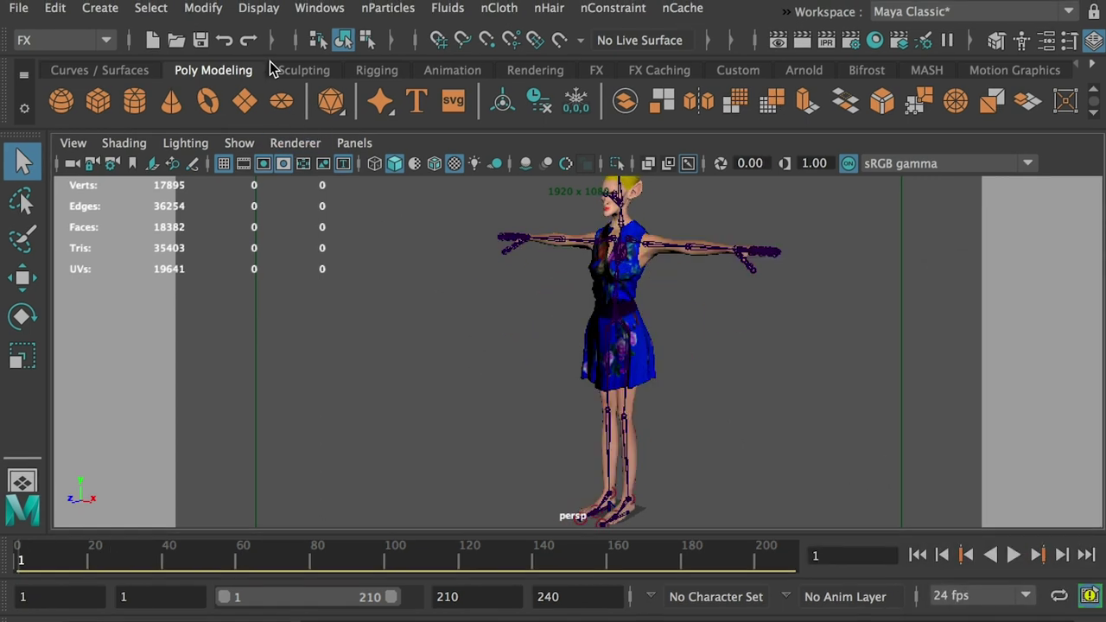
# Render a 1920 x 1080 H.264 playblast named FinalWithTpose_Step01 of the cloth animation.
pyautogui.click(316, 10)
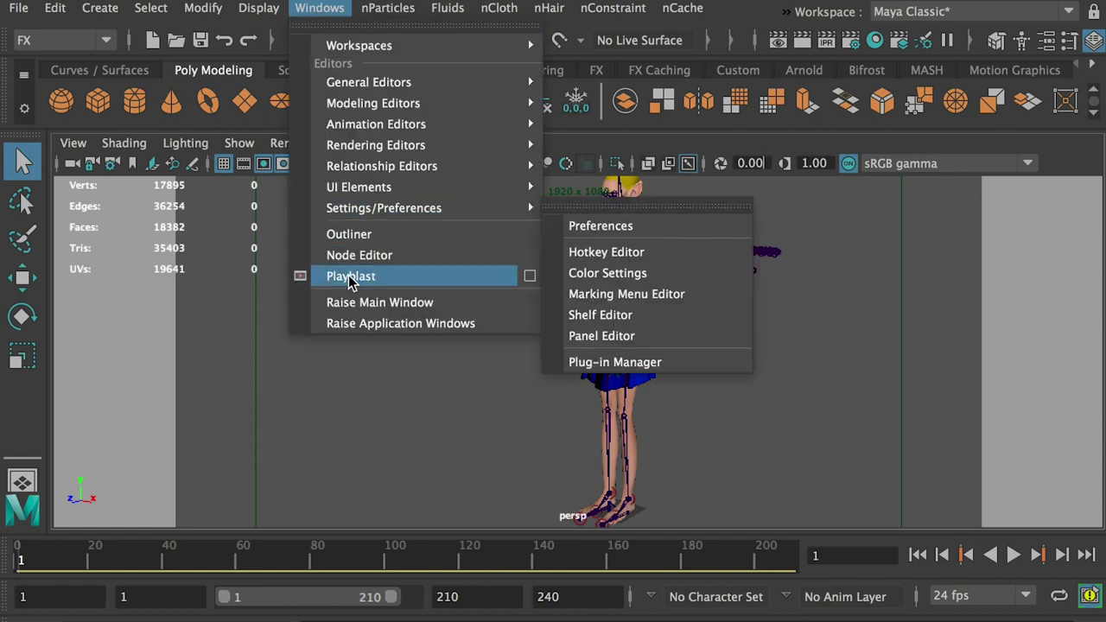
pyautogui.click(530, 276)
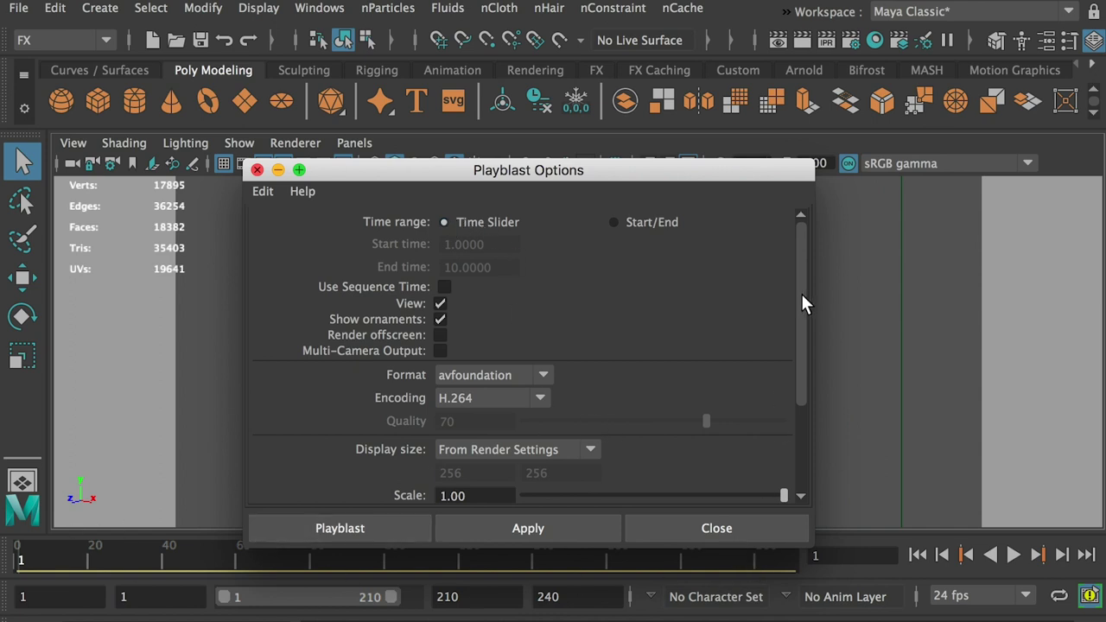
pyautogui.moveTo(801, 304); pyautogui.dragTo(458, 341)
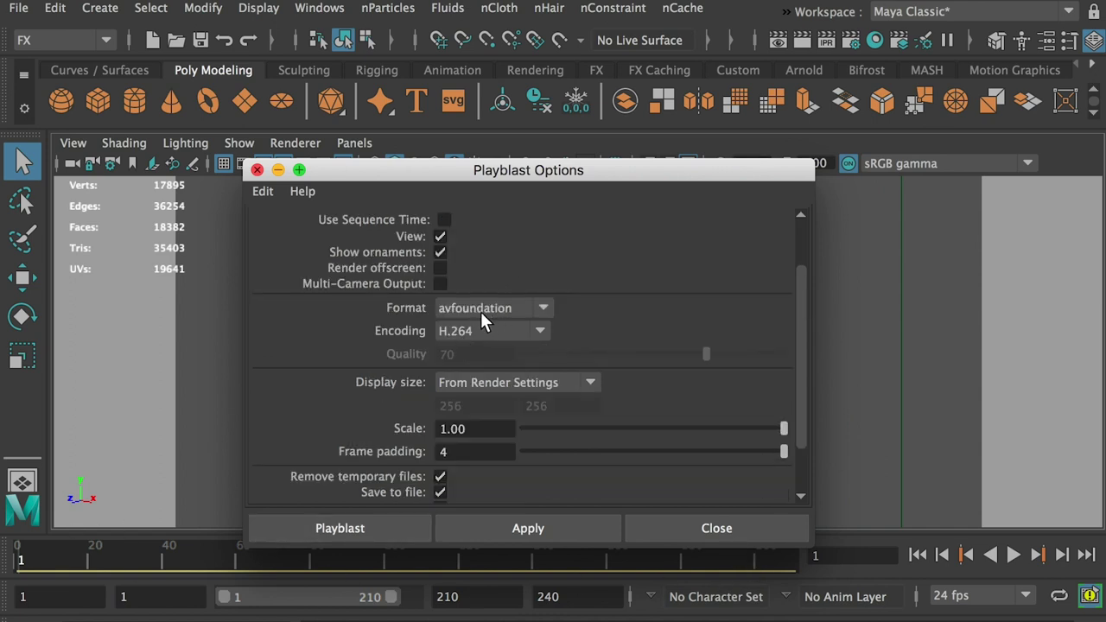
pyautogui.moveTo(800, 315); pyautogui.dragTo(801, 350)
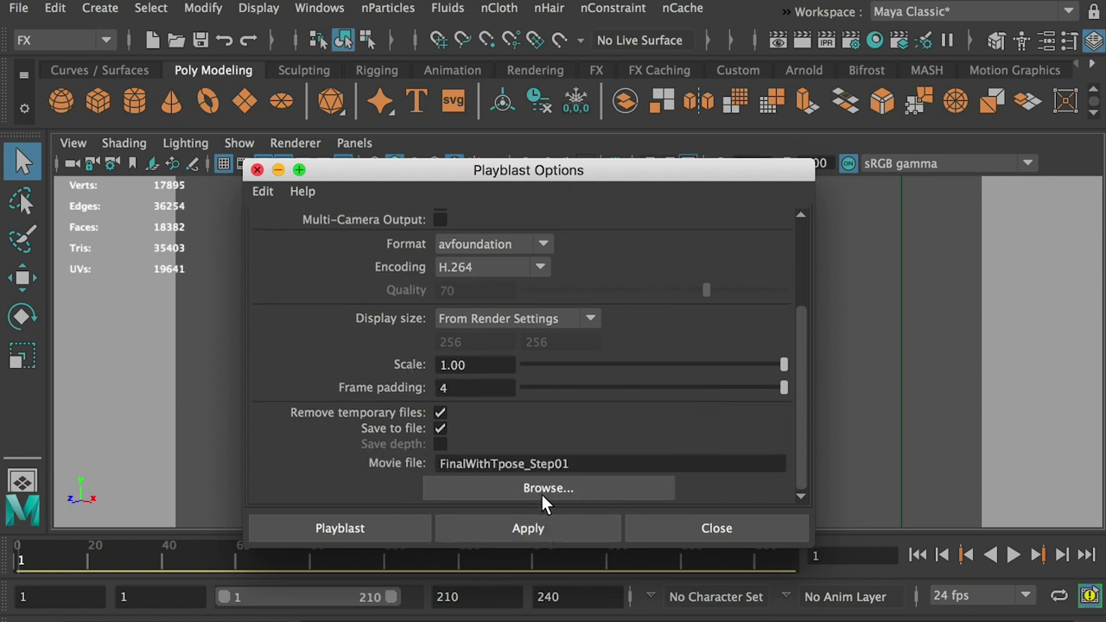
pyautogui.click(331, 528)
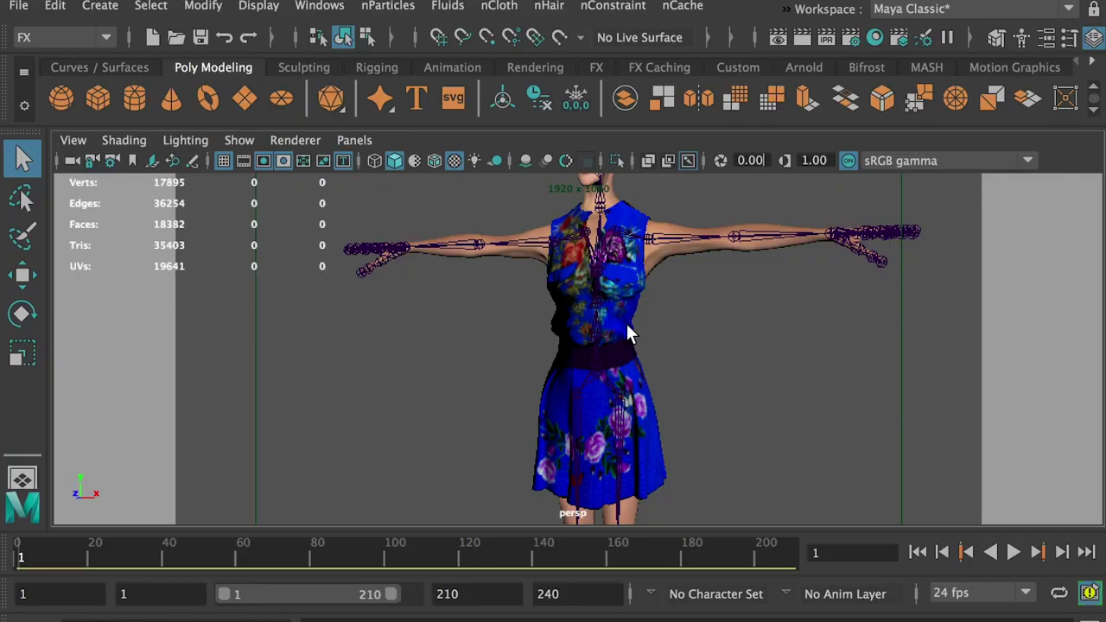
# Select the dress and bring up the nucleus1 solver attributes.
pyautogui.click(629, 334)
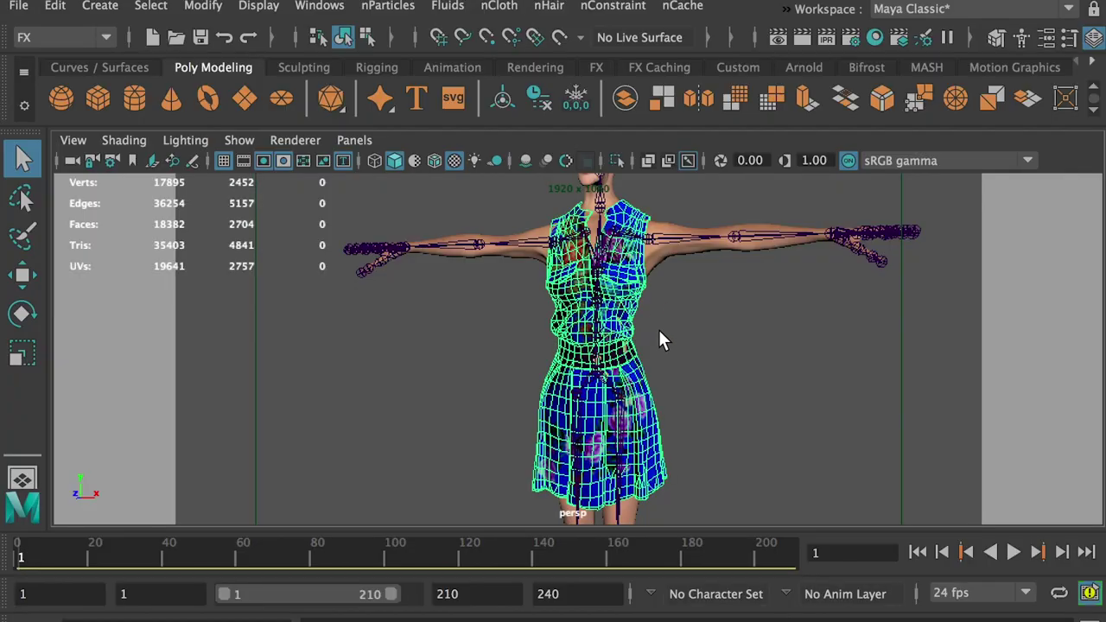
pyautogui.scroll(-2, 726, 295)
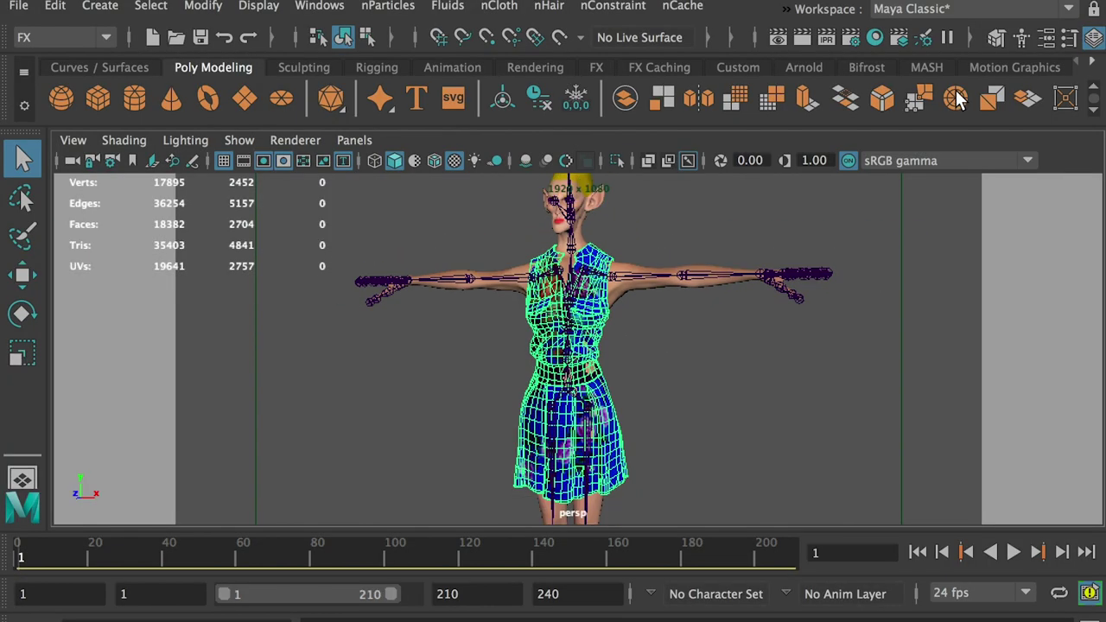
pyautogui.click(1047, 37)
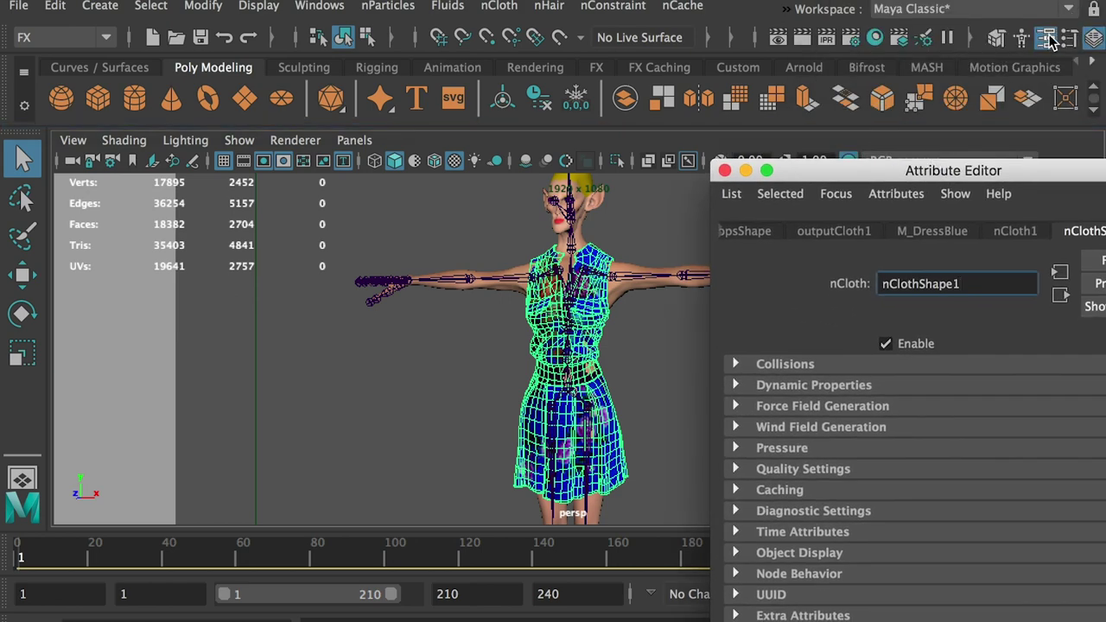
pyautogui.moveTo(1022, 175); pyautogui.dragTo(844, 126)
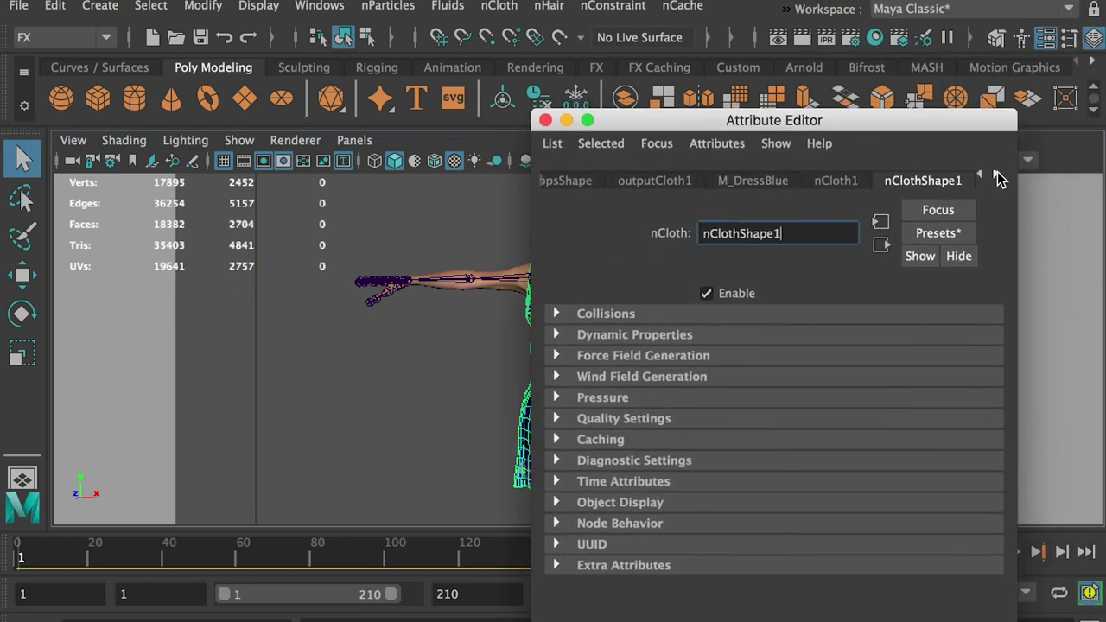
pyautogui.click(997, 178)
pyautogui.click(938, 182)
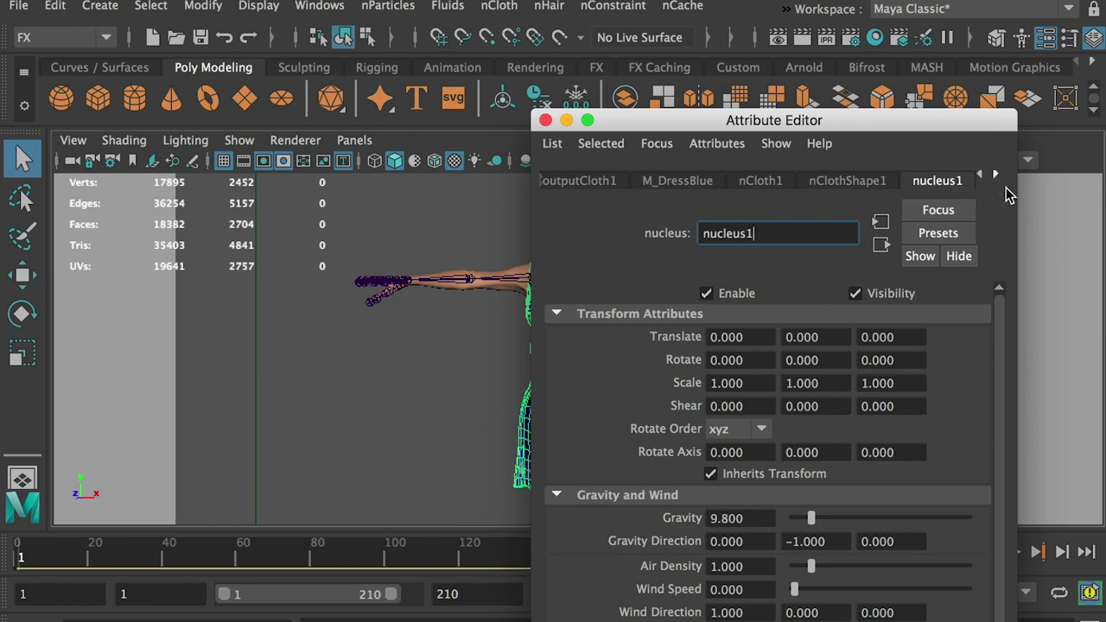
pyautogui.scroll(-5, 1001, 320)
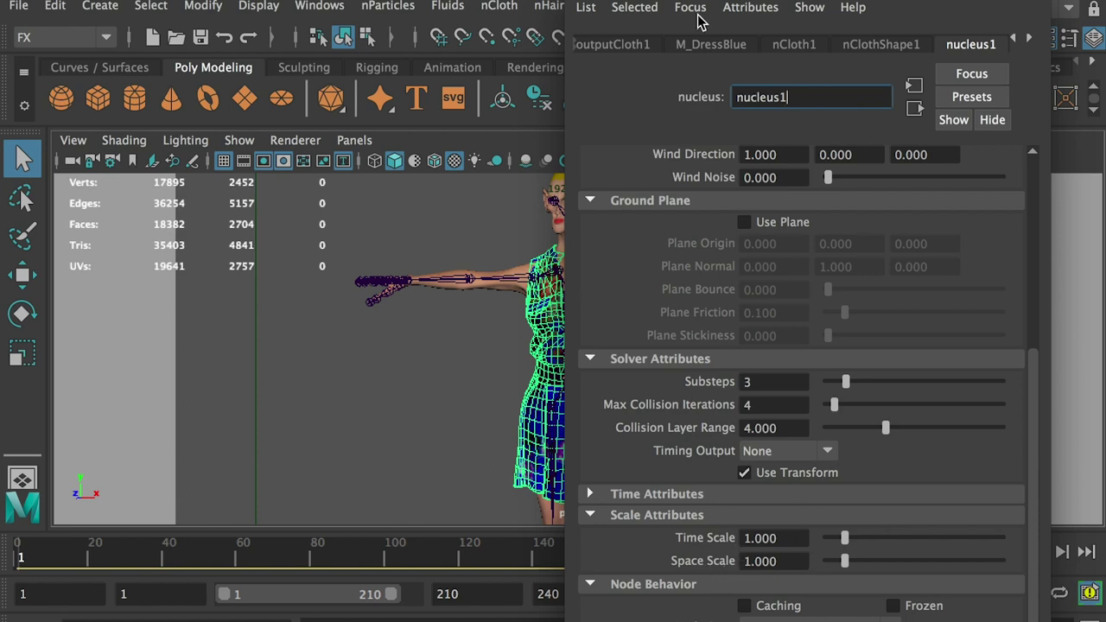
# Set the nucleus1 Scale Attributes Space Scale to 0.01.
pyautogui.moveTo(692, 2); pyautogui.dragTo(902, 1)
pyautogui.scroll(5, 612, 338)
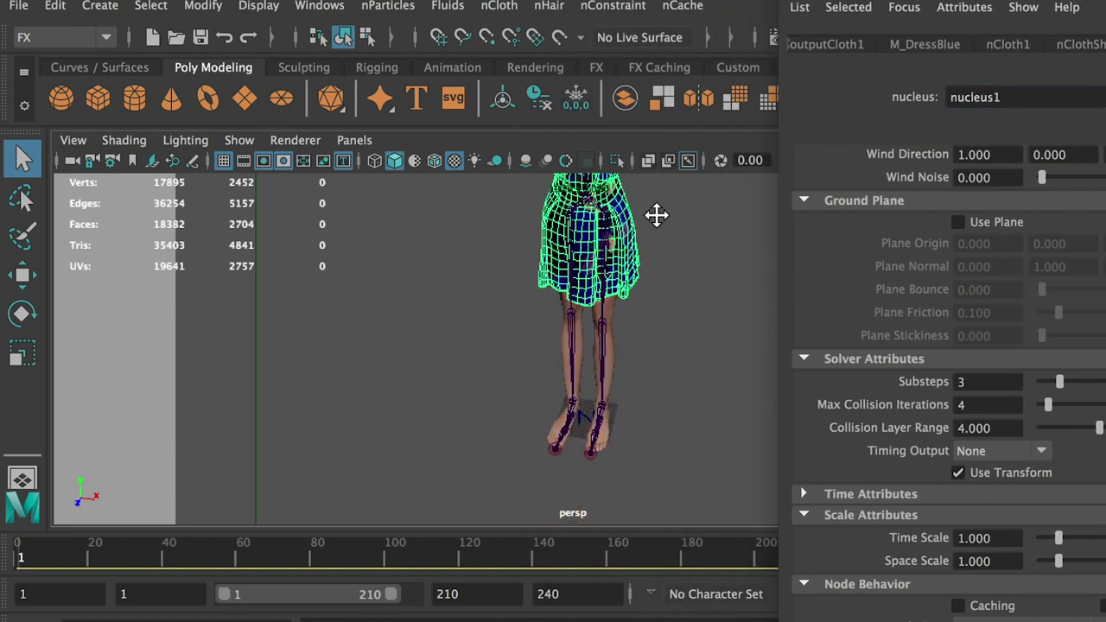
pyautogui.keyDown('alt'); pyautogui.moveTo(659, 215); pyautogui.dragTo(529, 370, button='middle'); pyautogui.keyUp('alt')
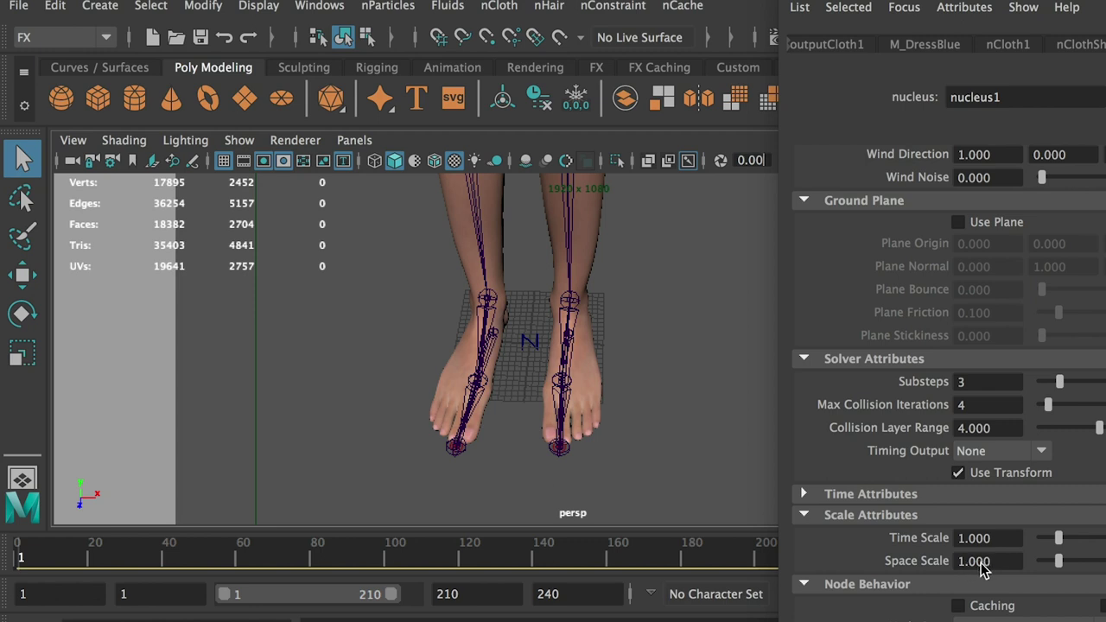
pyautogui.moveTo(980, 565); pyautogui.dragTo(914, 560)
pyautogui.write('0.00')
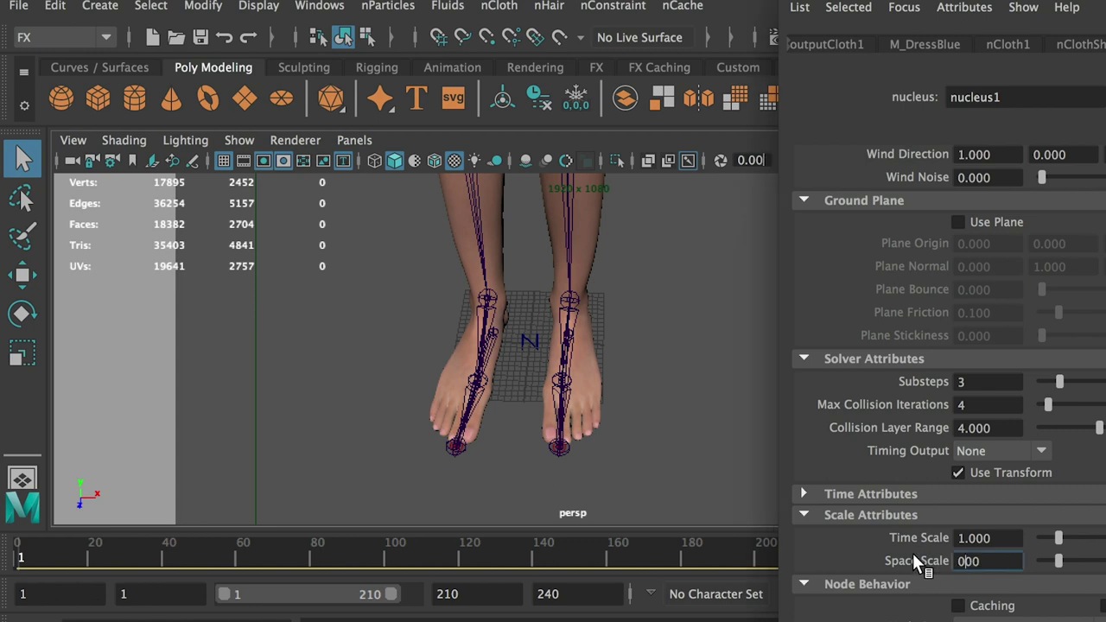
pyautogui.write('1')
pyautogui.press('Return')
pyautogui.write('0')
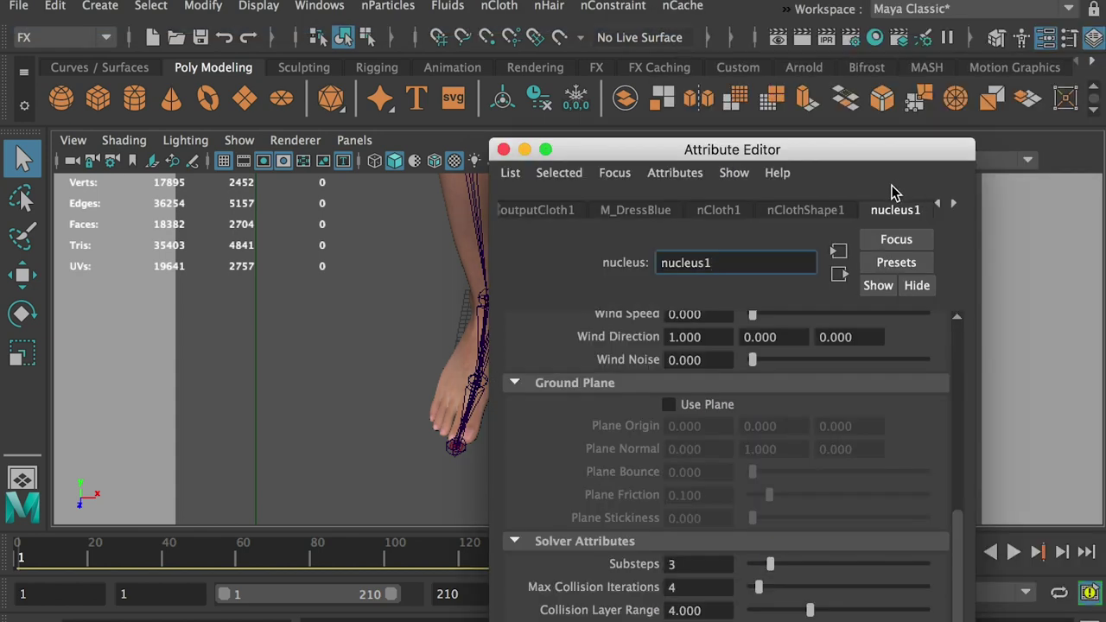
pyautogui.click(831, 216)
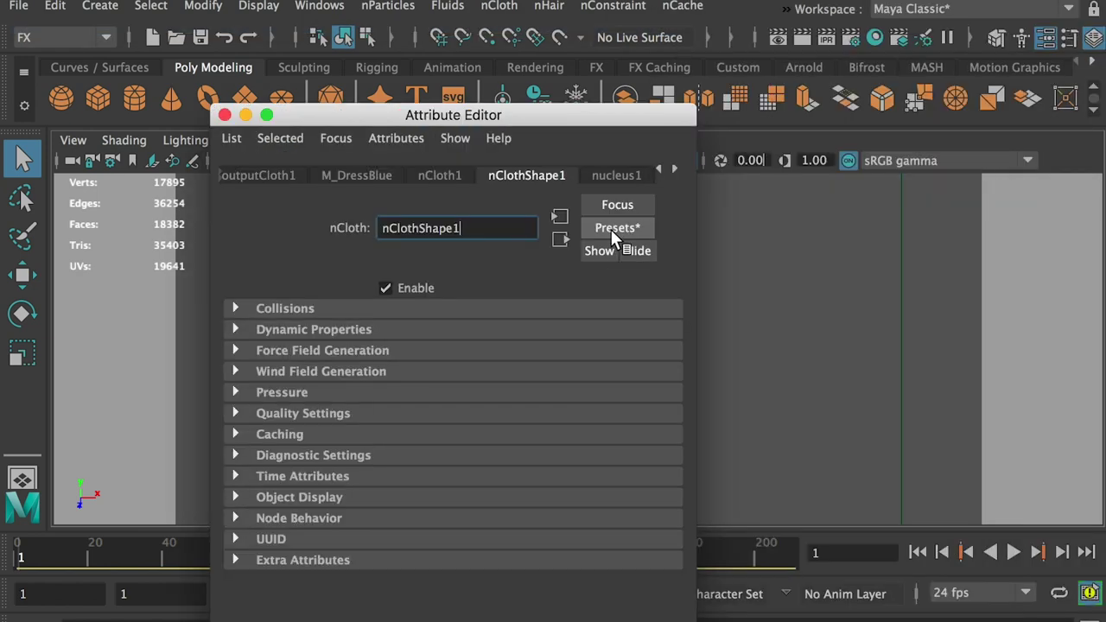
# Apply the tshirt cloth preset to nClothShape1 using Replace.
pyautogui.click(610, 229)
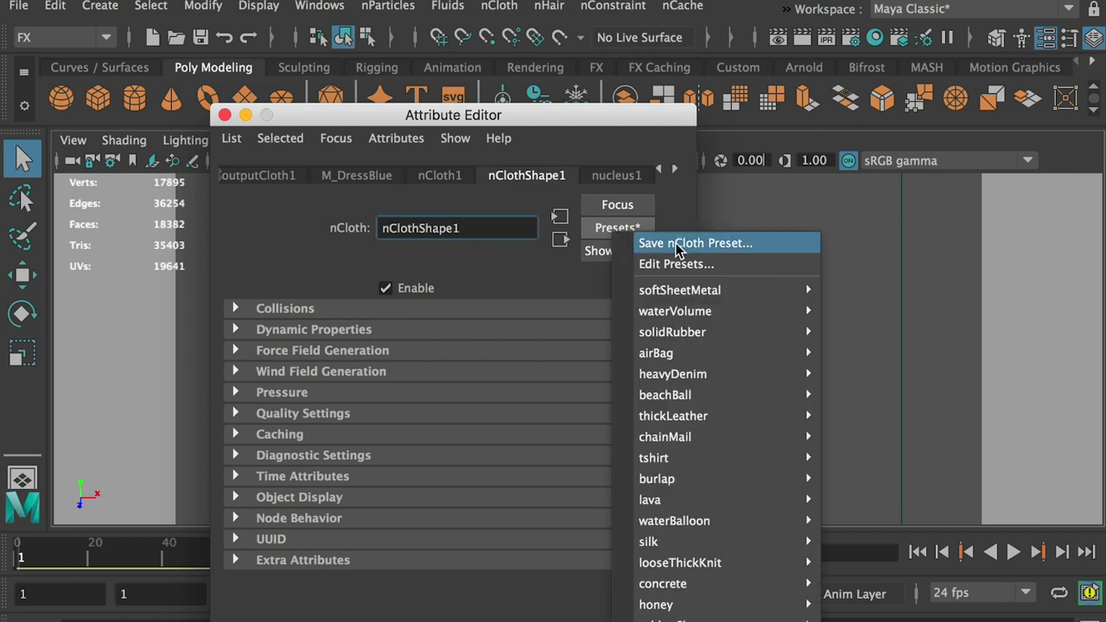
pyautogui.moveTo(728, 394)
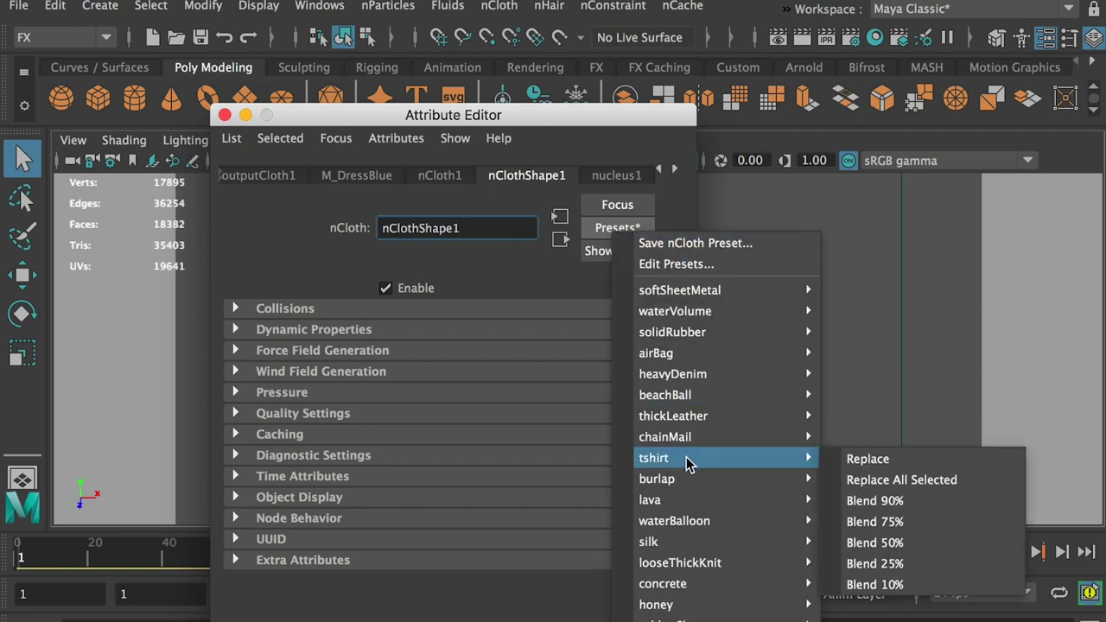
pyautogui.moveTo(680, 315)
pyautogui.moveTo(681, 378)
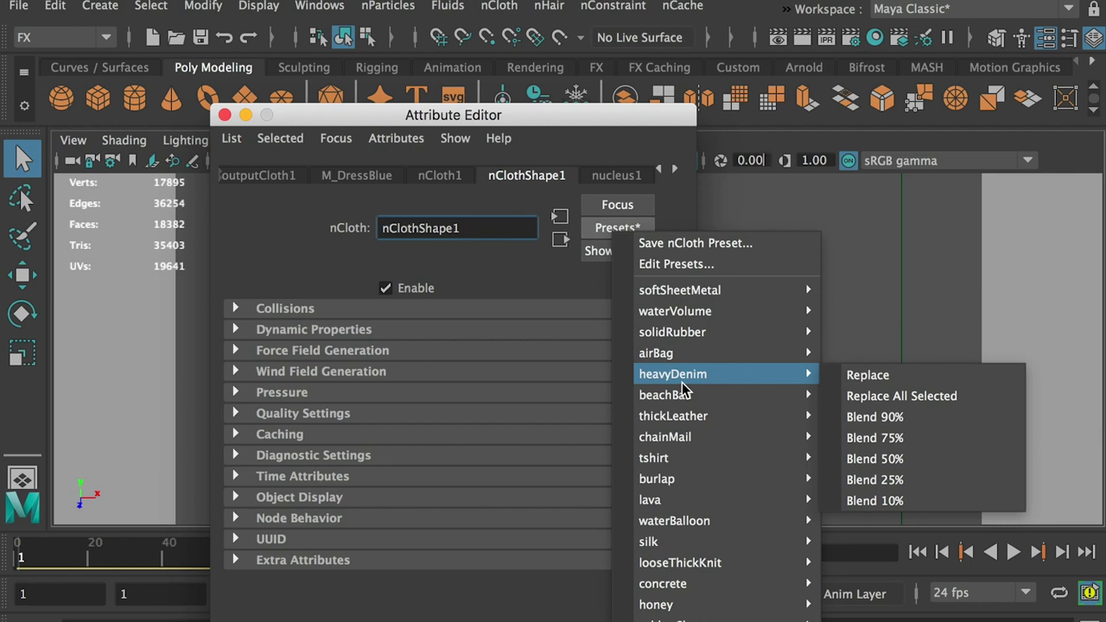
pyautogui.moveTo(662, 460)
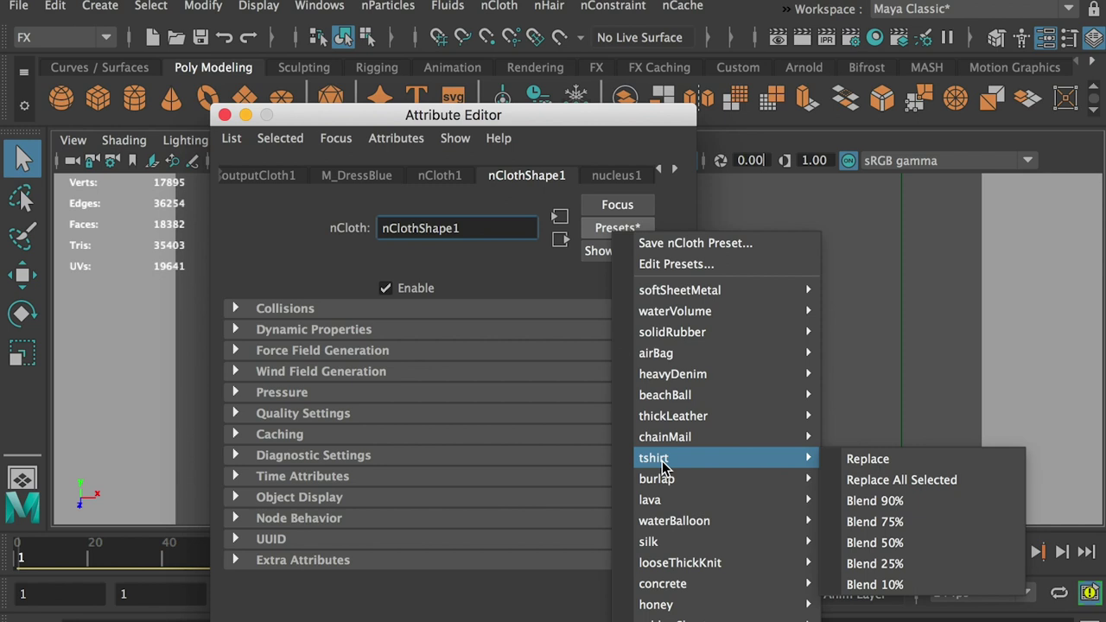
pyautogui.moveTo(675, 550)
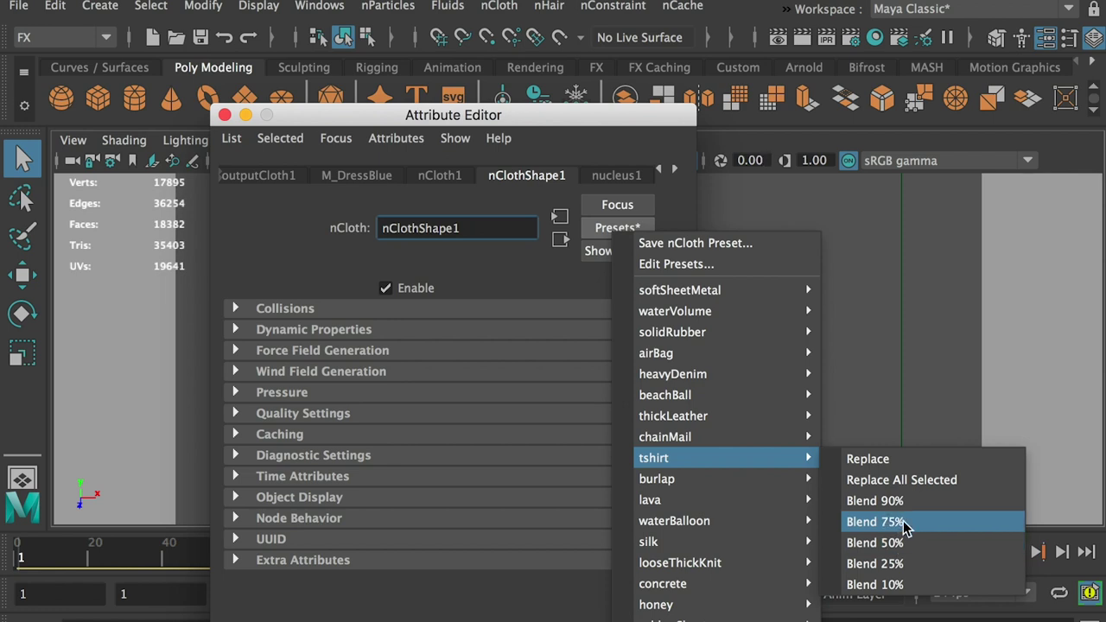
pyautogui.click(890, 464)
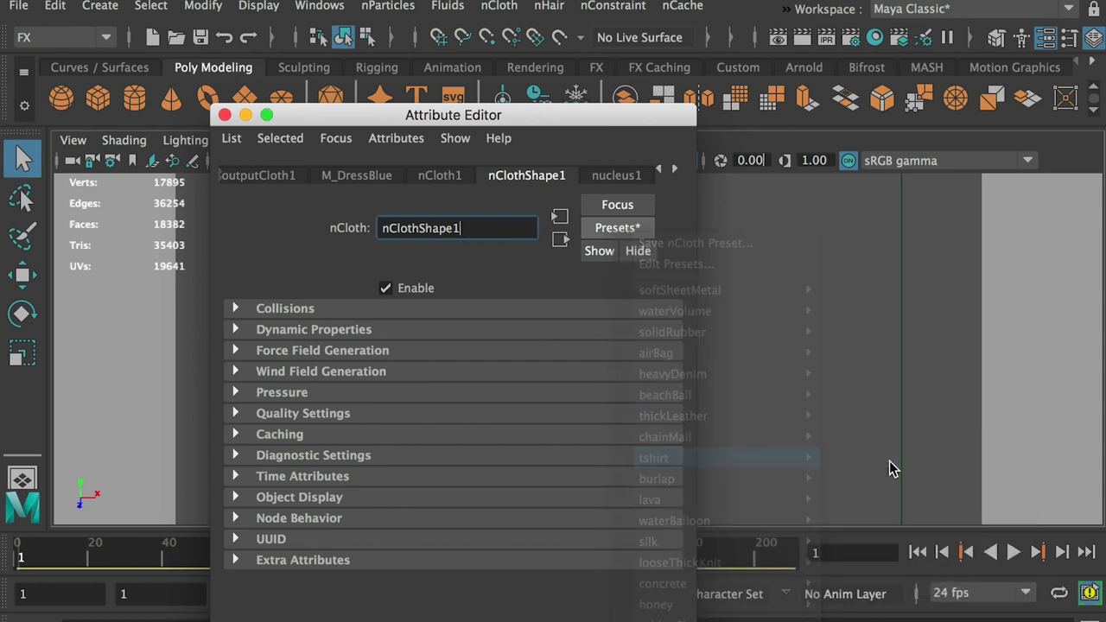
pyautogui.moveTo(530, 119); pyautogui.dragTo(993, 233)
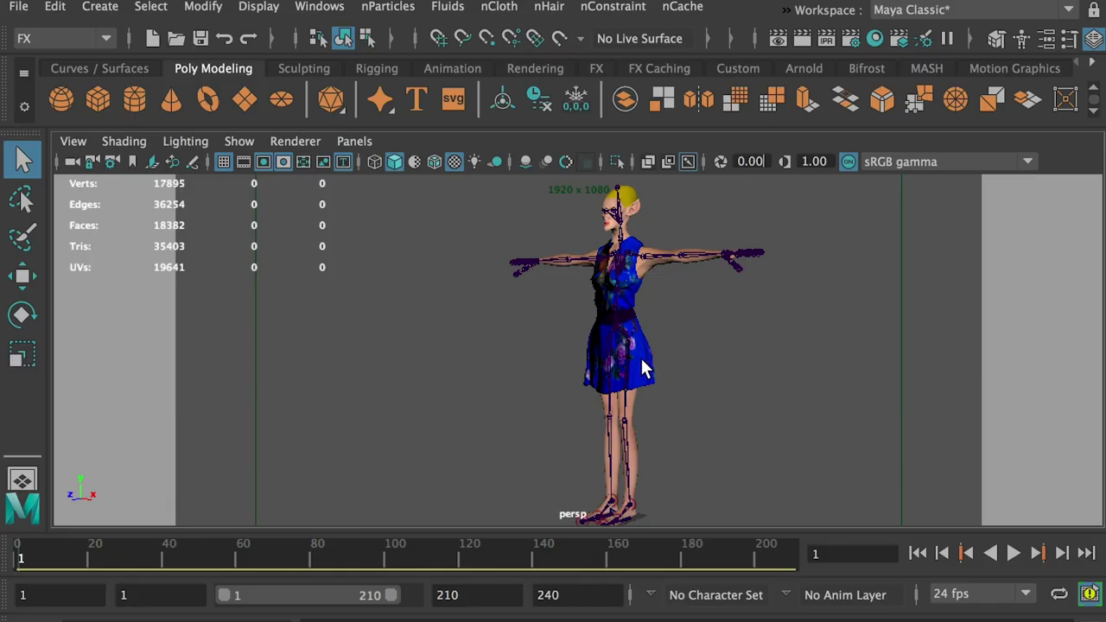
# Select the dress and expand the Collisions section of nClothShape1.
pyautogui.click(644, 363)
pyautogui.click(1044, 39)
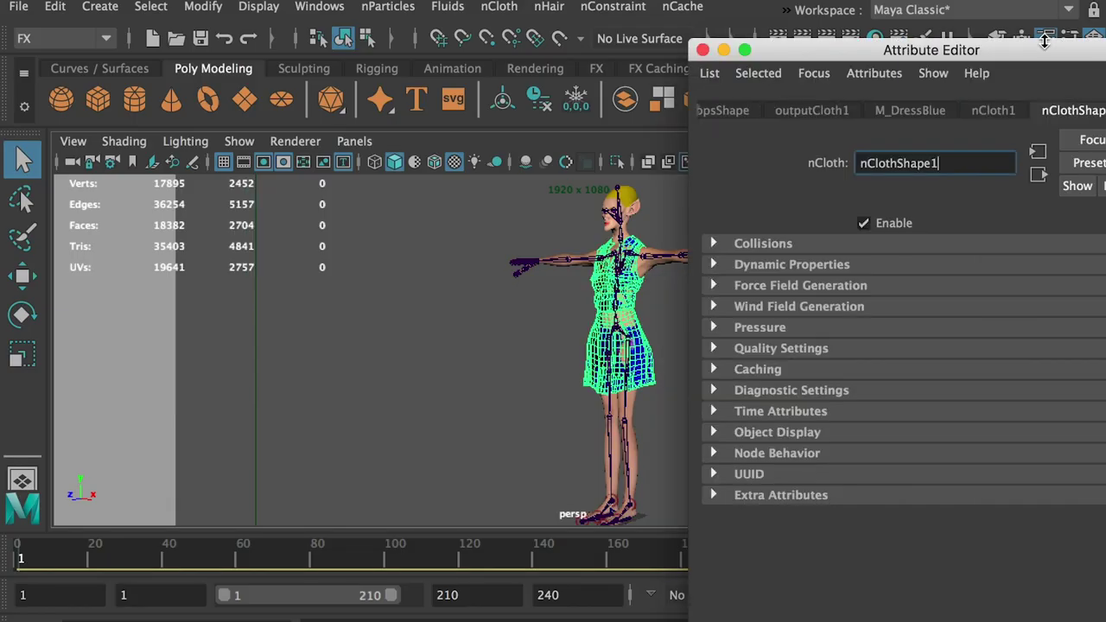
pyautogui.moveTo(918, 48); pyautogui.dragTo(765, 70)
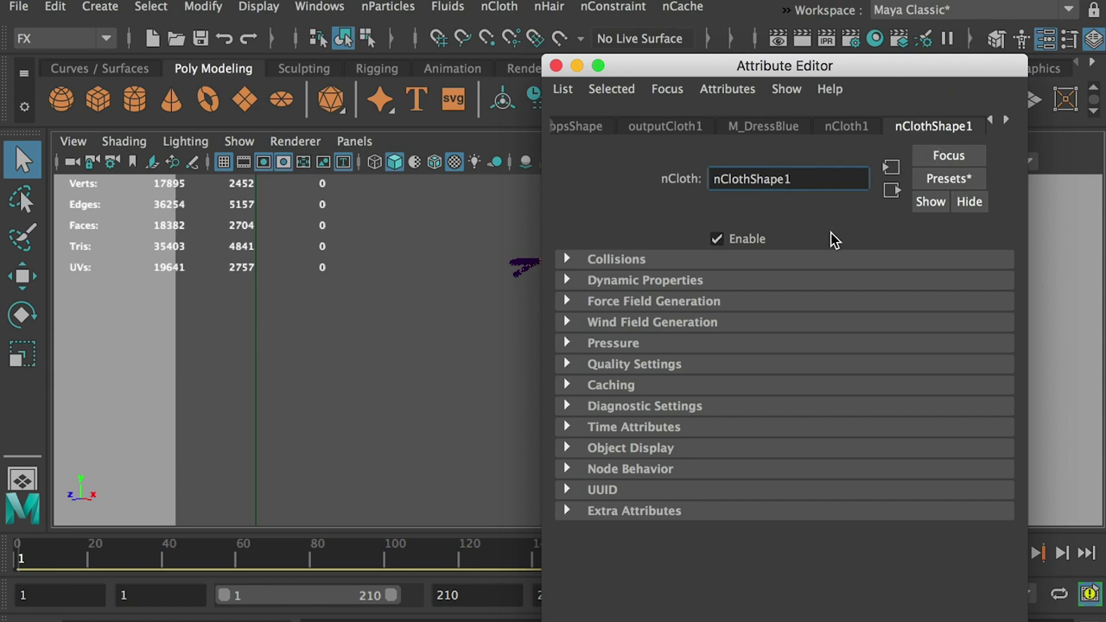
pyautogui.click(569, 261)
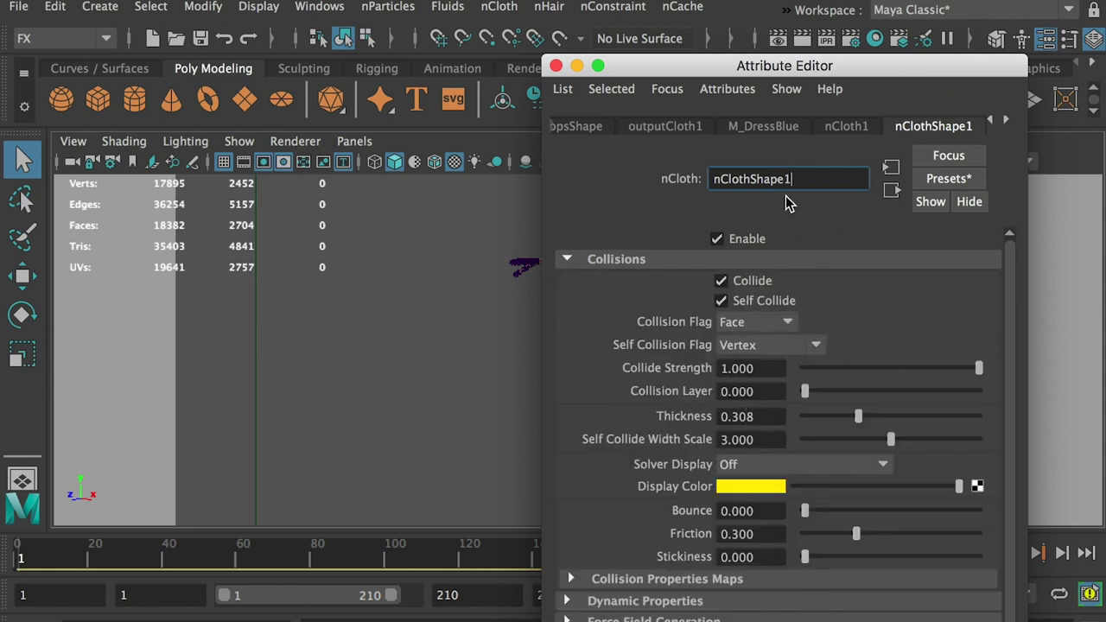
pyautogui.moveTo(740, 75); pyautogui.dragTo(851, 66)
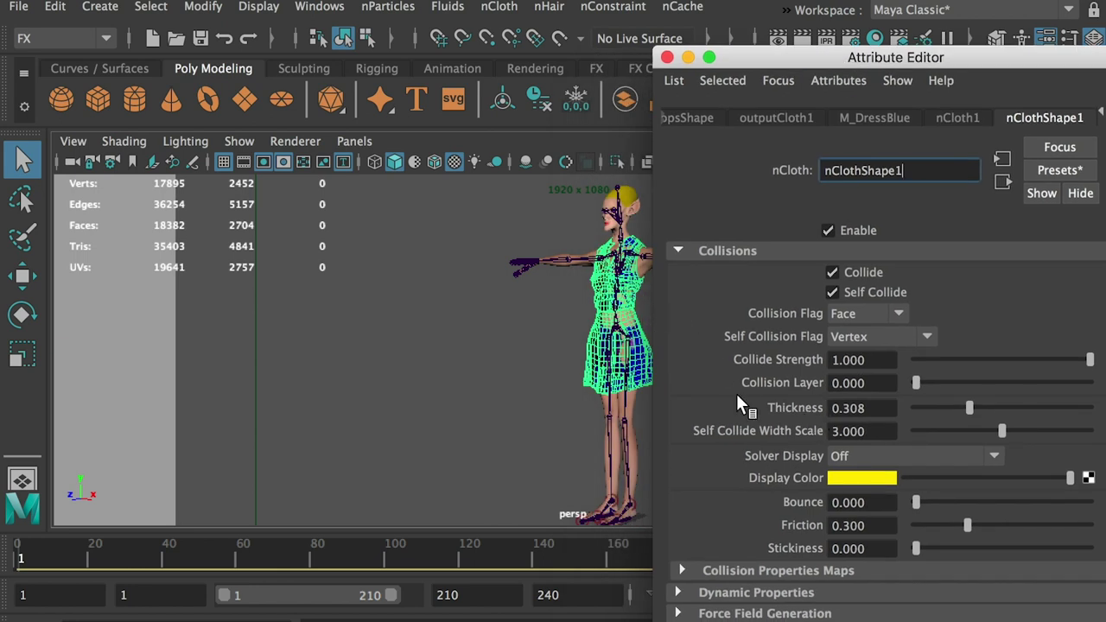
# Set collision Thickness to 0.4 and Stickiness to 0.5.
pyautogui.moveTo(870, 408); pyautogui.dragTo(845, 411)
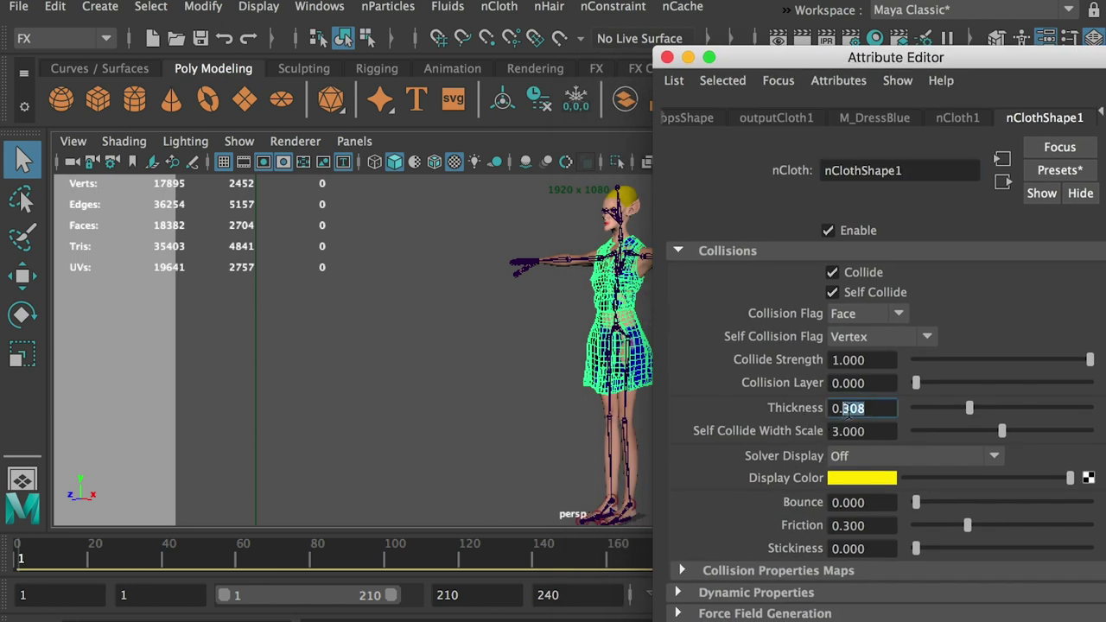
pyautogui.write('4')
pyautogui.click(865, 548)
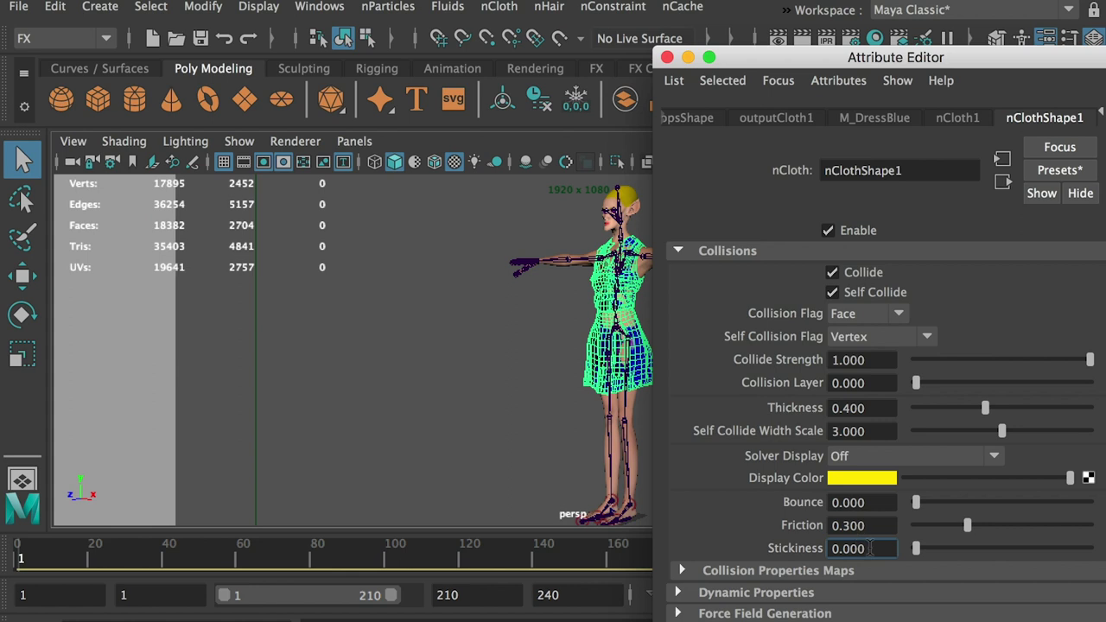
pyautogui.moveTo(870, 548); pyautogui.dragTo(845, 549)
pyautogui.write('5')
pyautogui.click(319, 6)
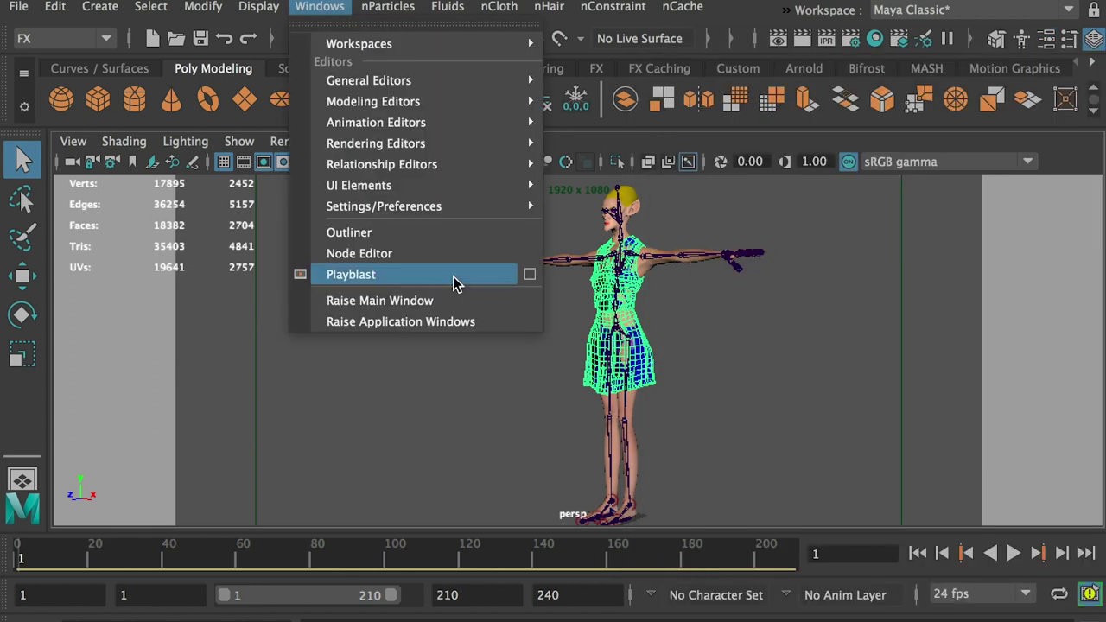
# Playblast the cloth animation, then orbit to the dress chest and switch to edge mode.
pyautogui.click(503, 277)
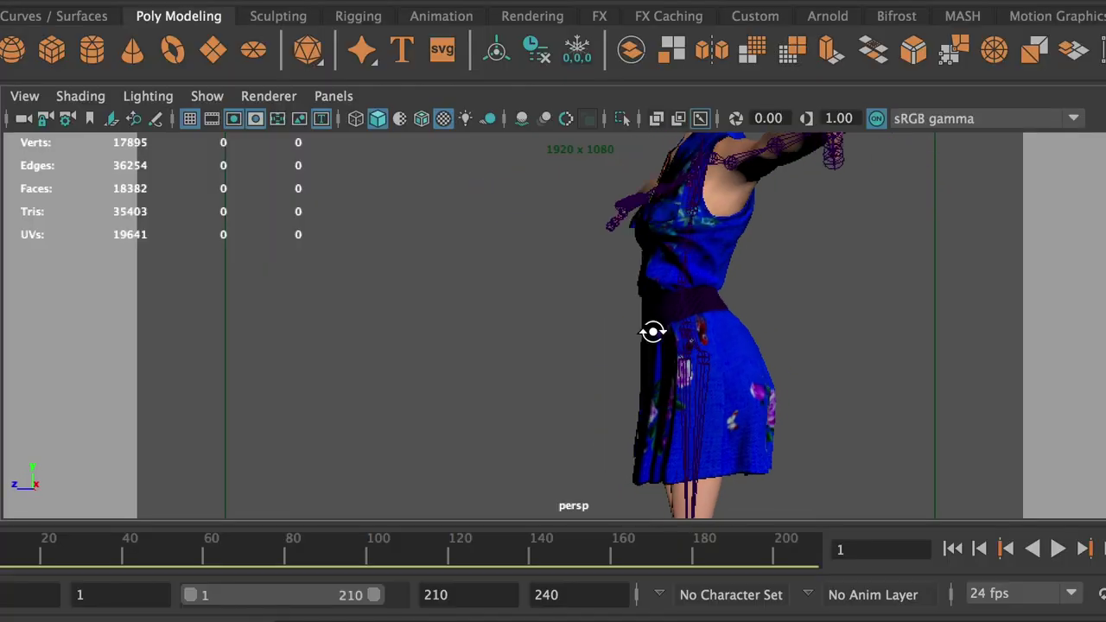
pyautogui.keyDown('alt'); pyautogui.moveTo(649, 334); pyautogui.dragTo(664, 341); pyautogui.keyUp('alt')
pyautogui.keyDown('alt'); pyautogui.moveTo(769, 348); pyautogui.dragTo(747, 381); pyautogui.keyUp('alt')
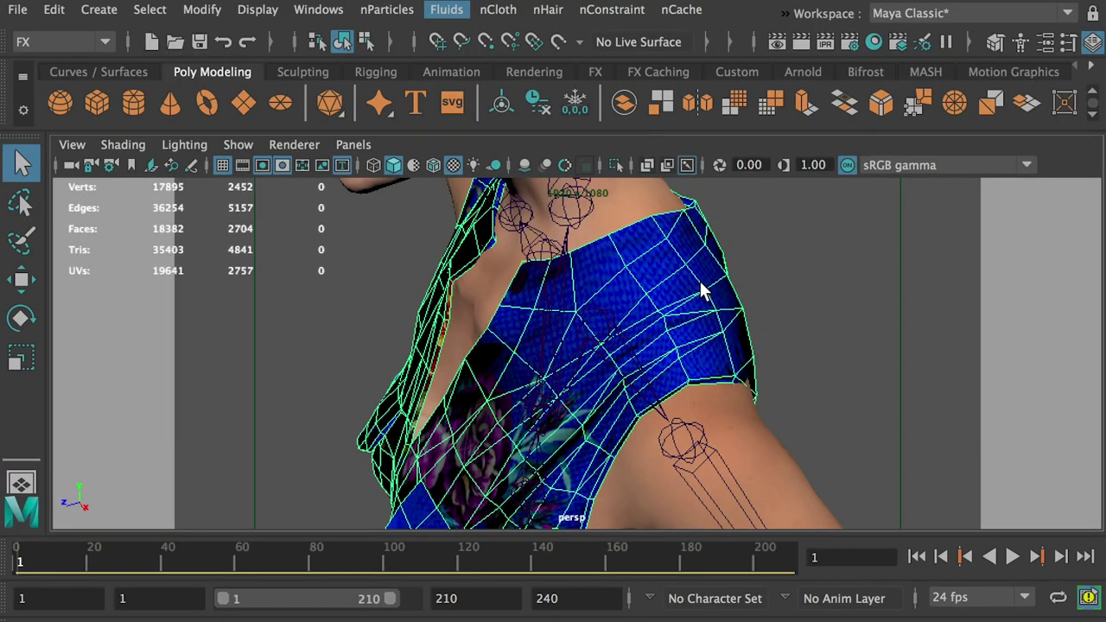
pyautogui.moveTo(702, 292); pyautogui.dragTo(696, 194, button='right')
# Select edge loops and a single edge along the dress shoulder.
pyautogui.scroll(5, 639, 413)
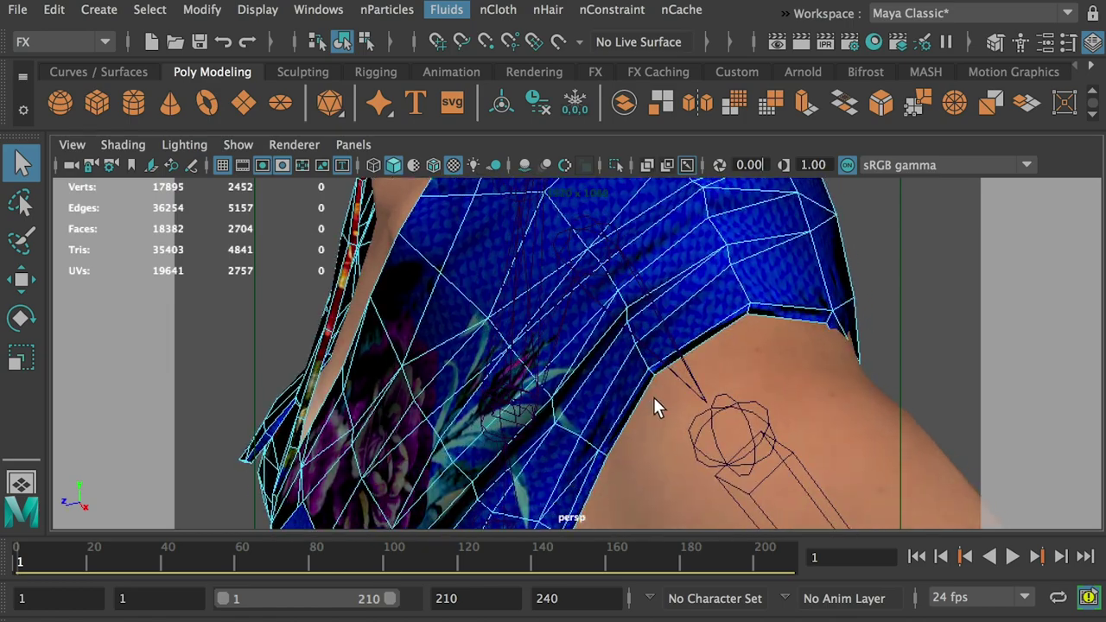
pyautogui.keyDown('alt'); pyautogui.moveTo(652, 380); pyautogui.dragTo(476, 378); pyautogui.keyUp('alt')
pyautogui.doubleClick(594, 262)
pyautogui.keyDown('shift'); pyautogui.doubleClick(574, 307); pyautogui.keyUp('shift')
pyautogui.keyDown('shift'); pyautogui.click(728, 329); pyautogui.keyUp('shift')
pyautogui.keyDown('shift'); pyautogui.doubleClick(477, 378); pyautogui.keyUp('shift')
# Add two collar edges around the neck to the edge selection.
pyautogui.keyDown('alt'); pyautogui.moveTo(476, 378); pyautogui.dragTo(506, 363, button='middle'); pyautogui.keyUp('alt')
pyautogui.keyDown('alt'); pyautogui.moveTo(506, 363); pyautogui.dragTo(459, 346); pyautogui.keyUp('alt')
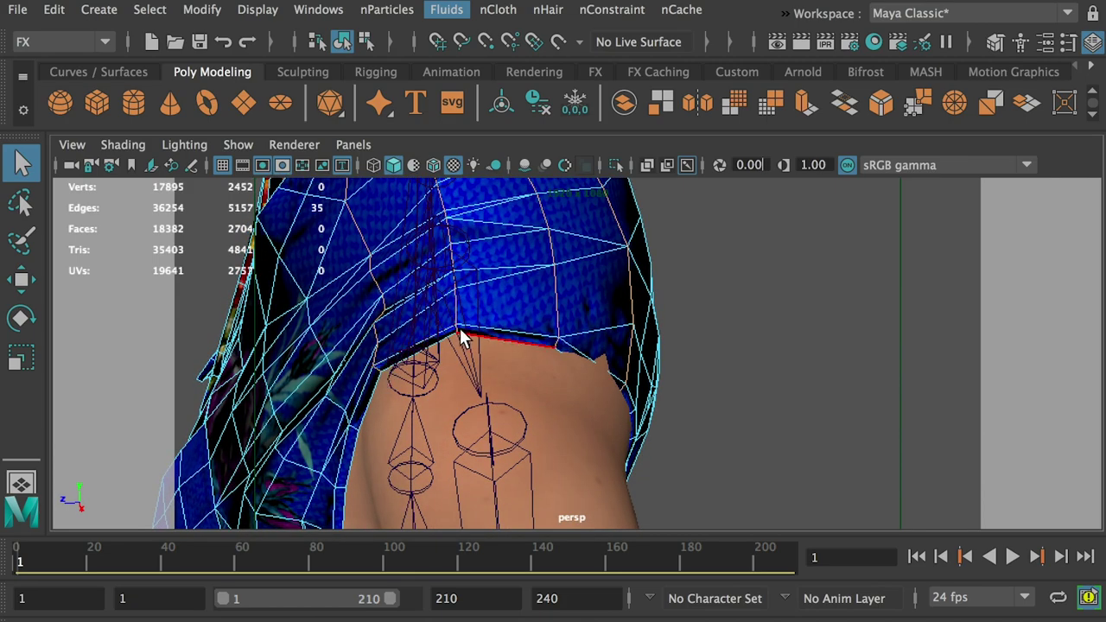
pyautogui.keyDown('alt'); pyautogui.moveTo(603, 374); pyautogui.dragTo(488, 386); pyautogui.keyUp('alt')
pyautogui.keyDown('alt'); pyautogui.moveTo(488, 387); pyautogui.dragTo(544, 444, button='right'); pyautogui.keyUp('alt')
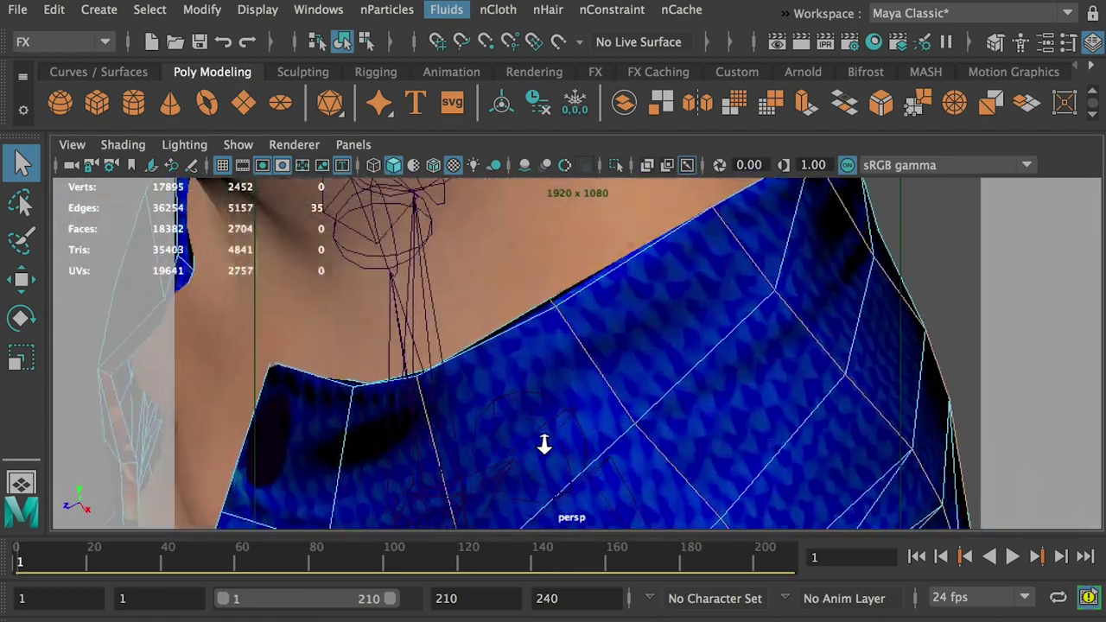
pyautogui.keyDown('alt'); pyautogui.moveTo(544, 444); pyautogui.dragTo(513, 481, button='middle'); pyautogui.keyUp('alt')
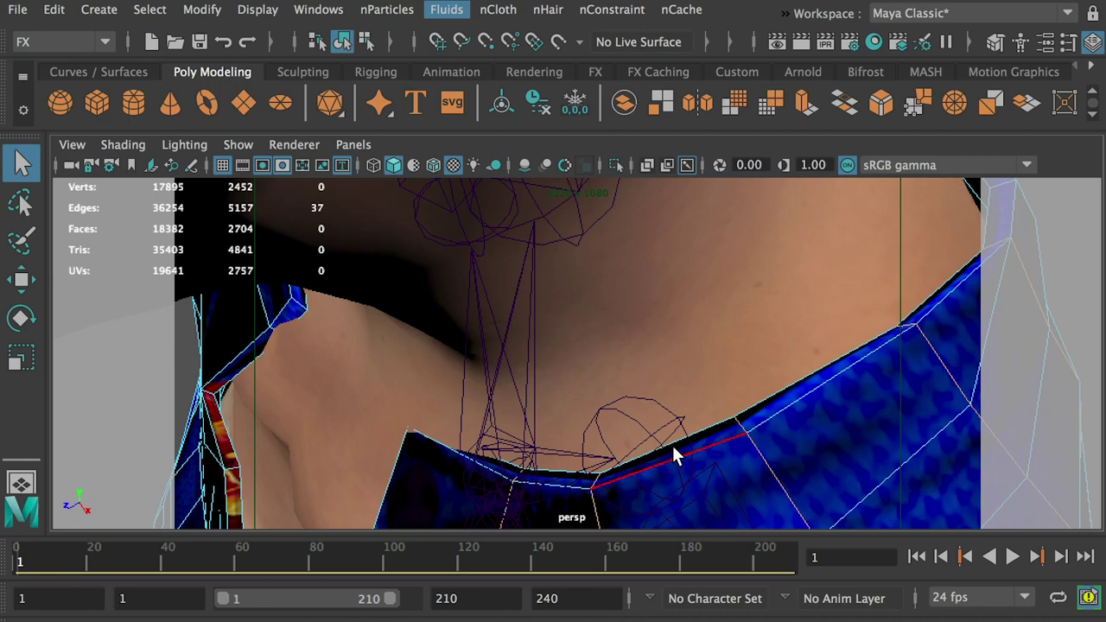
pyautogui.keyDown('alt'); pyautogui.moveTo(674, 452); pyautogui.dragTo(681, 304); pyautogui.keyUp('alt')
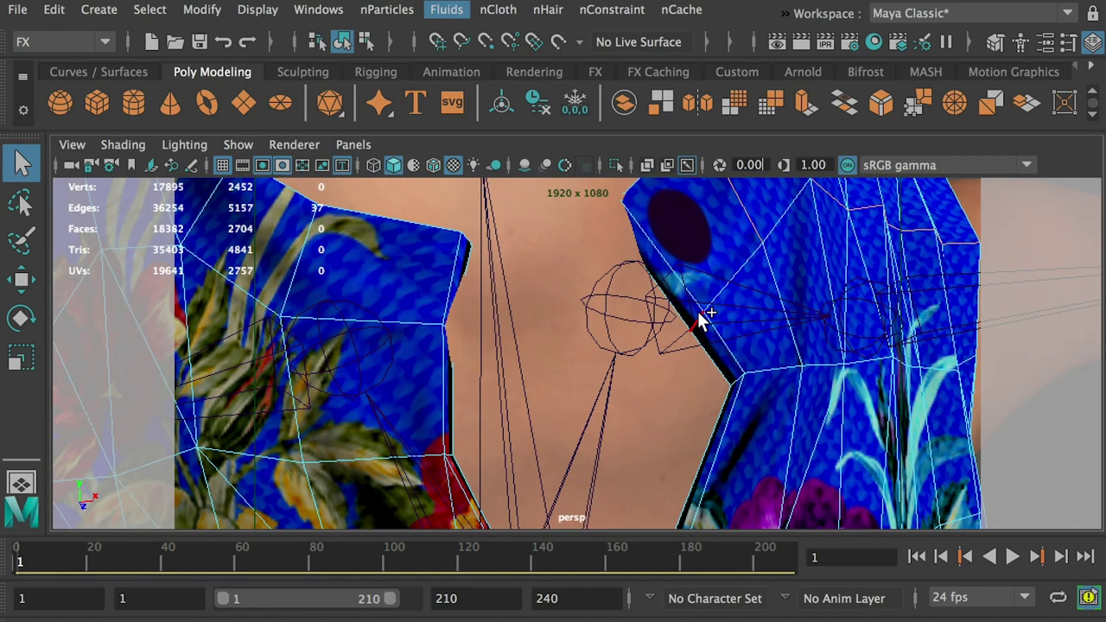
pyautogui.keyDown('shift'); pyautogui.click(700, 324); pyautogui.keyUp('shift')
pyautogui.keyDown('shift'); pyautogui.click(613, 210); pyautogui.keyUp('shift')
pyautogui.keyDown('alt'); pyautogui.moveTo(615, 214); pyautogui.dragTo(390, 330); pyautogui.keyUp('alt')
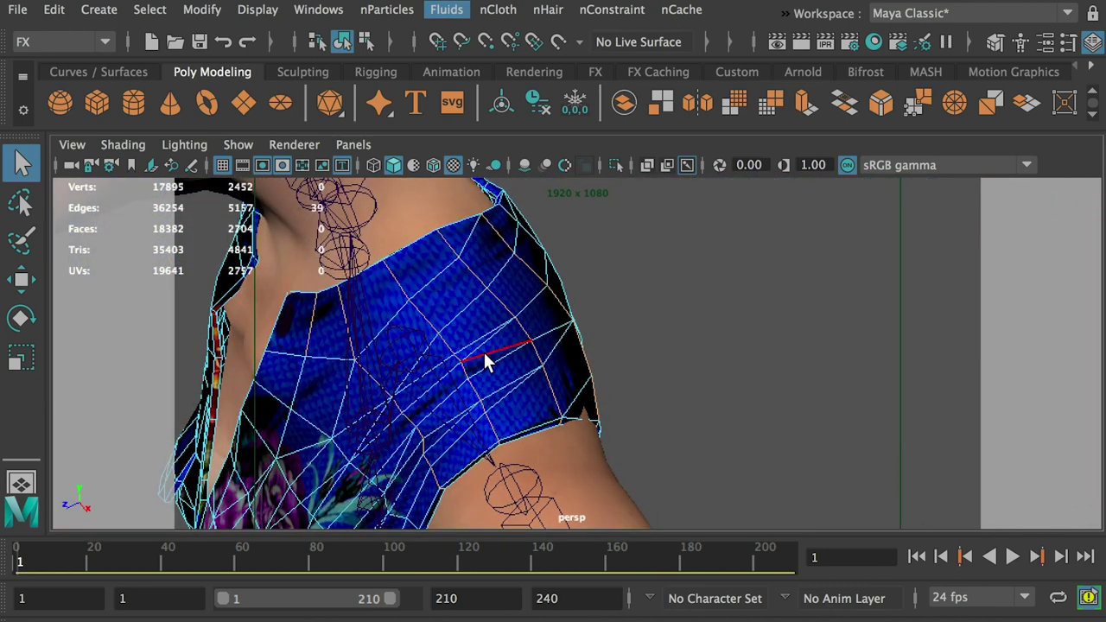
pyautogui.keyDown('alt'); pyautogui.moveTo(484, 355); pyautogui.dragTo(489, 374, button='middle'); pyautogui.keyUp('alt')
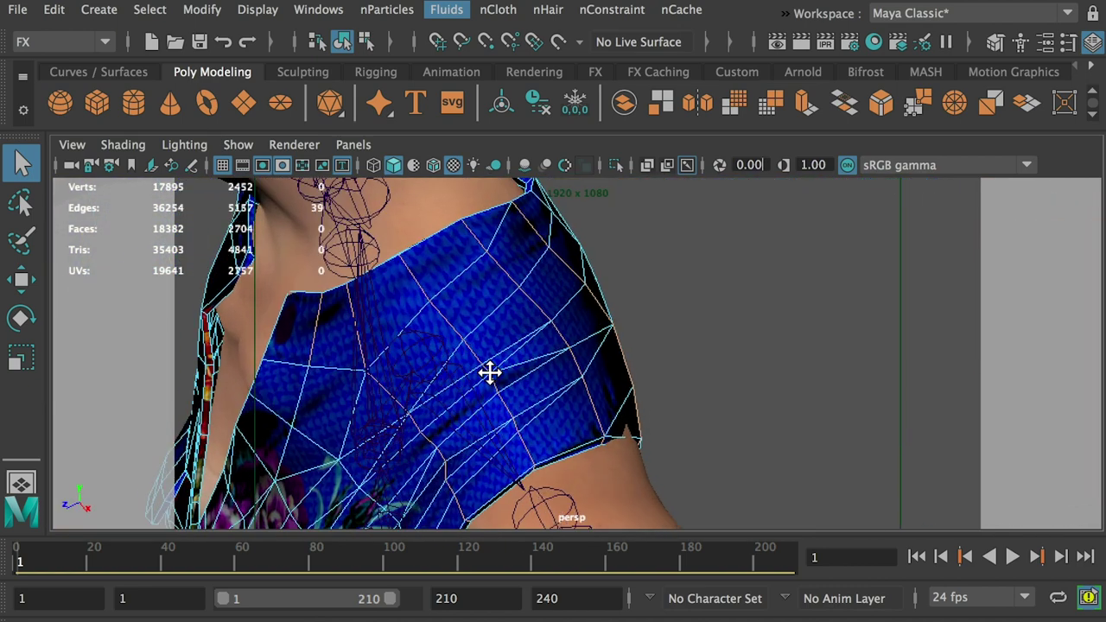
# Convert the edges to vertices and pin them to the body with Point to Surface.
pyautogui.keyDown('ctrl'); pyautogui.rightClick(483, 323); pyautogui.keyUp('ctrl')
pyautogui.keyDown('ctrl'); pyautogui.moveTo(484, 324); pyautogui.dragTo(309, 328, button='right'); pyautogui.keyUp('ctrl')
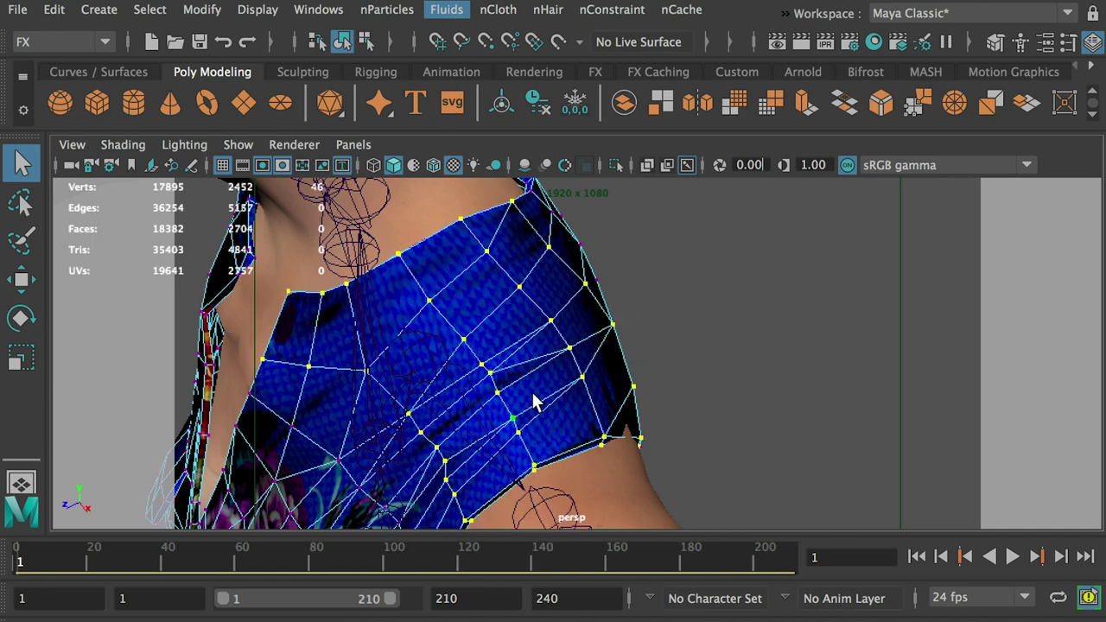
pyautogui.keyDown('alt'); pyautogui.moveTo(388, 358); pyautogui.dragTo(423, 356); pyautogui.keyUp('alt')
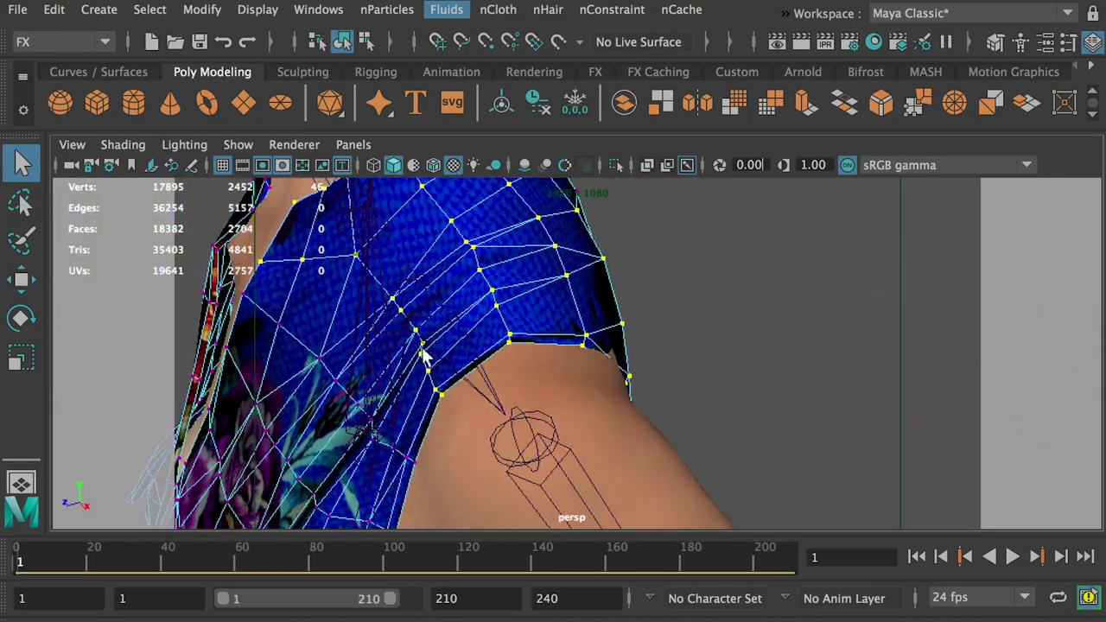
pyautogui.keyDown('shift'); pyautogui.click(657, 462); pyautogui.keyUp('shift')
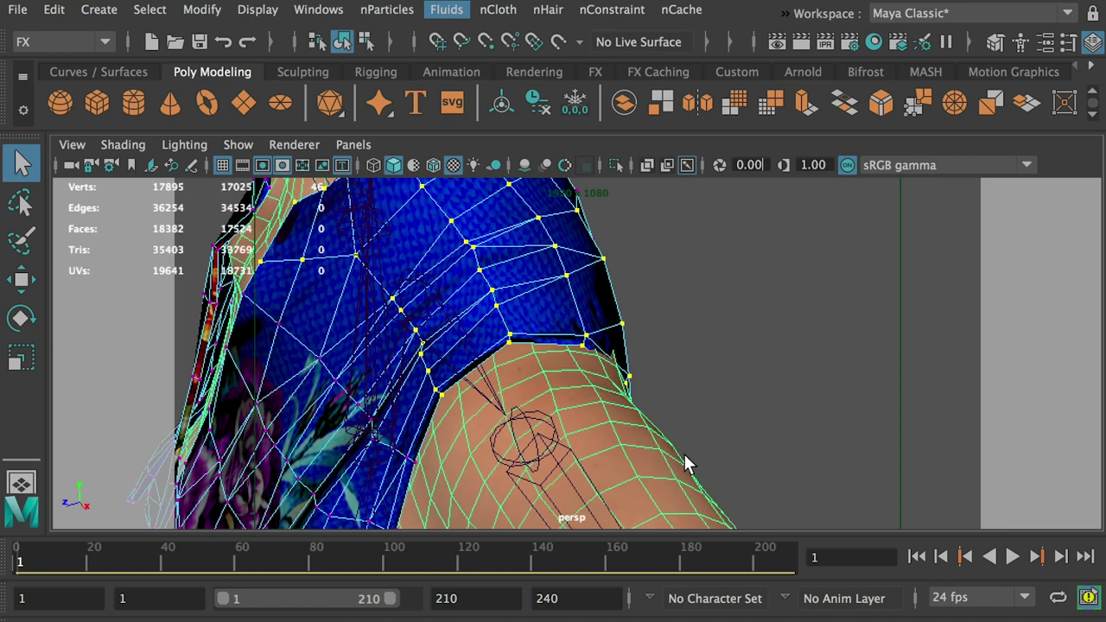
pyautogui.keyDown('alt'); pyautogui.moveTo(683, 462); pyautogui.dragTo(628, 433); pyautogui.keyUp('alt')
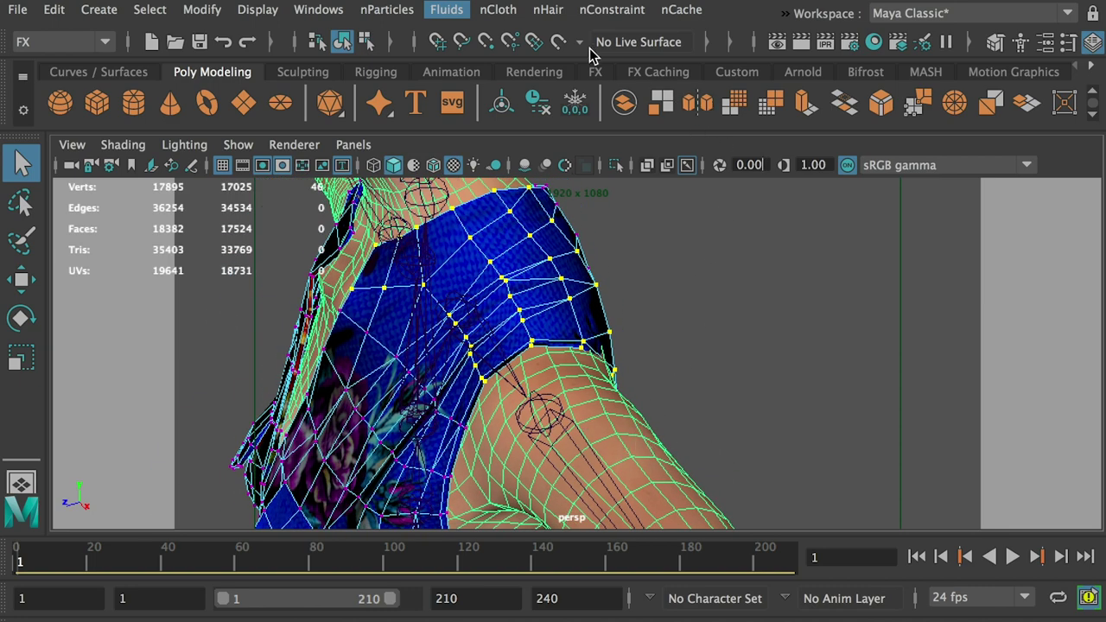
pyautogui.click(614, 10)
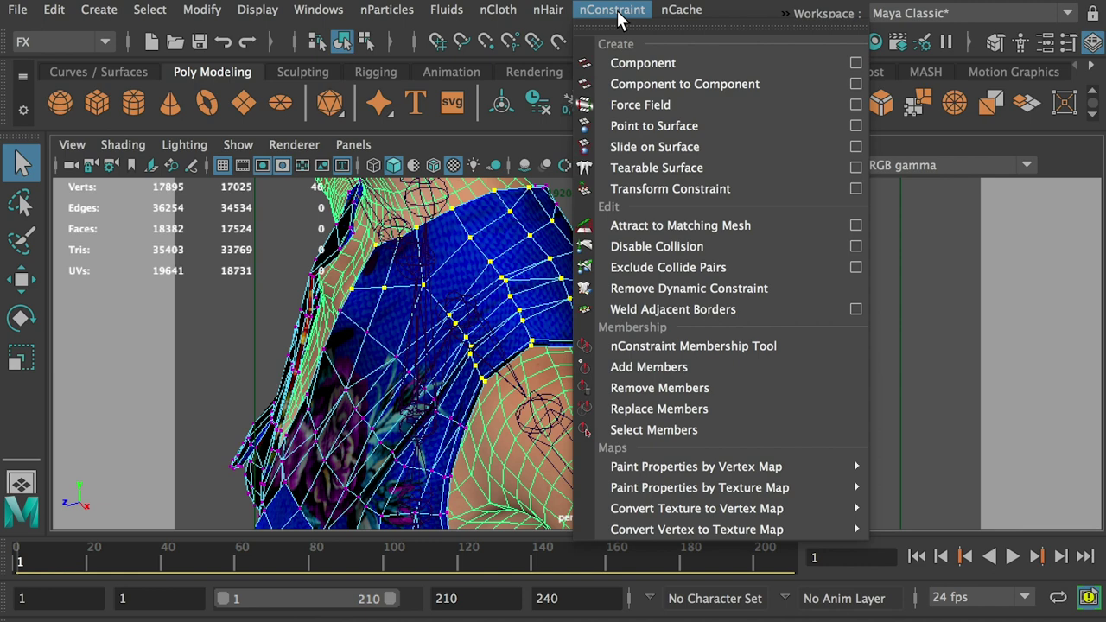
pyautogui.click(678, 128)
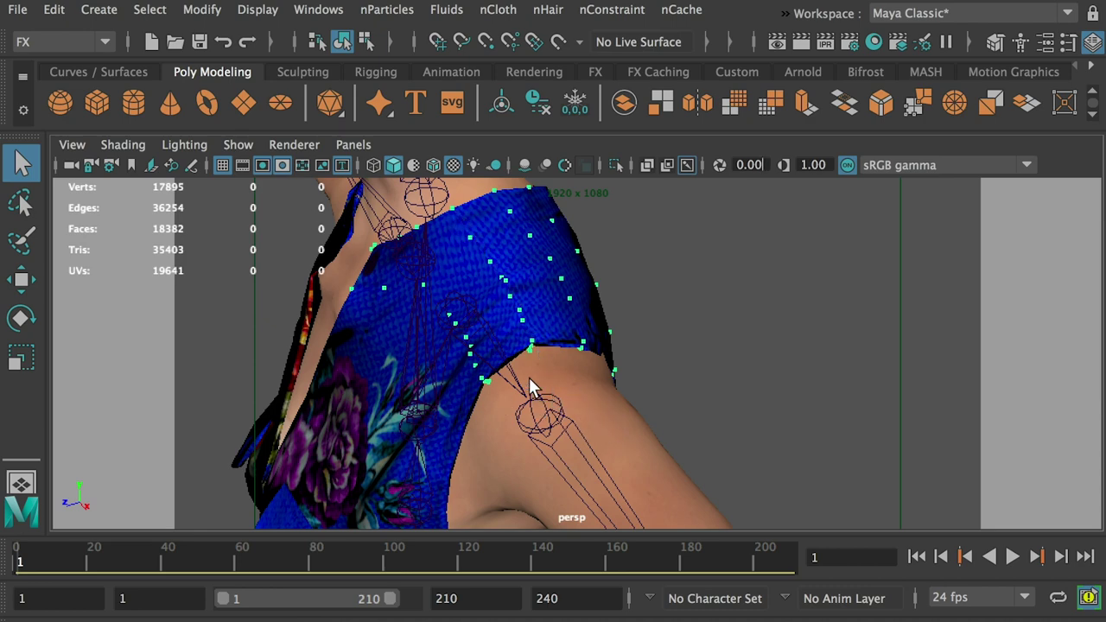
# Play the simulation with Alt+V to test the constraint, then return to frame 1.
pyautogui.keyDown('alt'); pyautogui.moveTo(705, 360); pyautogui.dragTo(172, 508, button='right'); pyautogui.keyUp('alt')
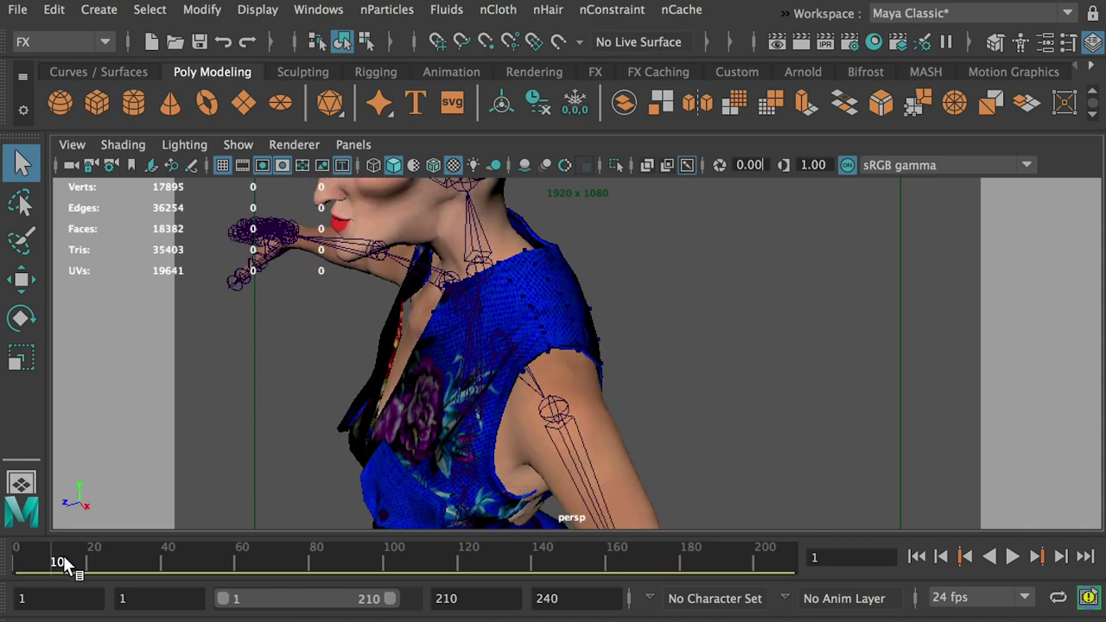
pyautogui.hotkey('alt', 'v')
pyautogui.hotkey('alt', 'v')
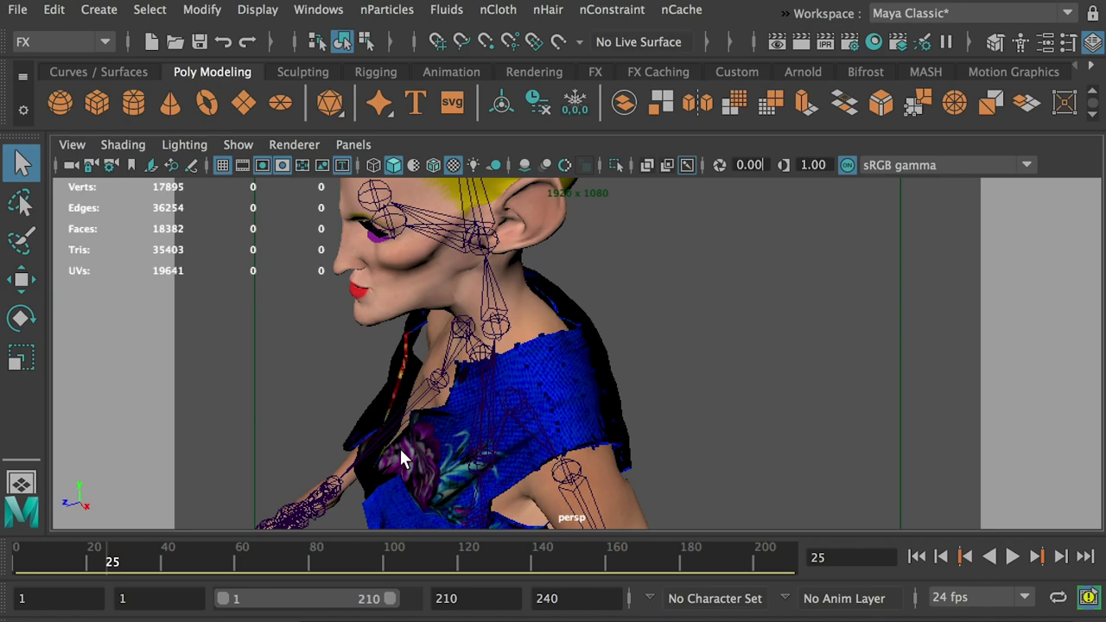
pyautogui.hotkey('alt', 'shift', 'v')
pyautogui.keyDown('alt'); pyautogui.moveTo(274, 422); pyautogui.dragTo(533, 308); pyautogui.keyUp('alt')
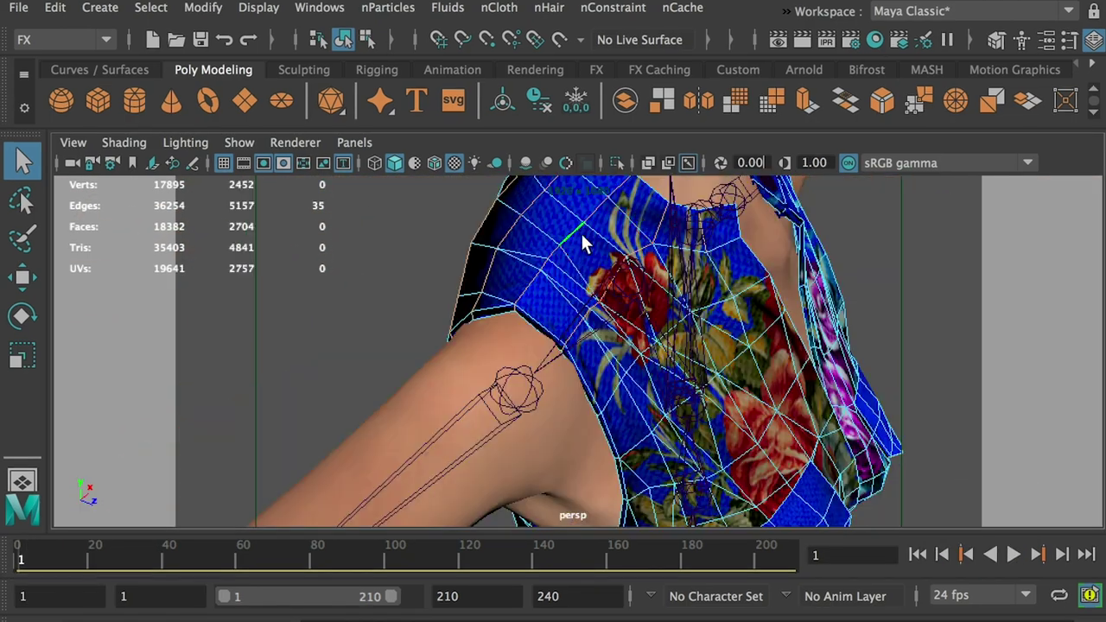
# Convert the other shoulder's edges to 42 vertices and pin them to the body with Point to Surface.
pyautogui.keyDown('alt'); pyautogui.moveTo(480, 285); pyautogui.dragTo(550, 286); pyautogui.keyUp('alt')
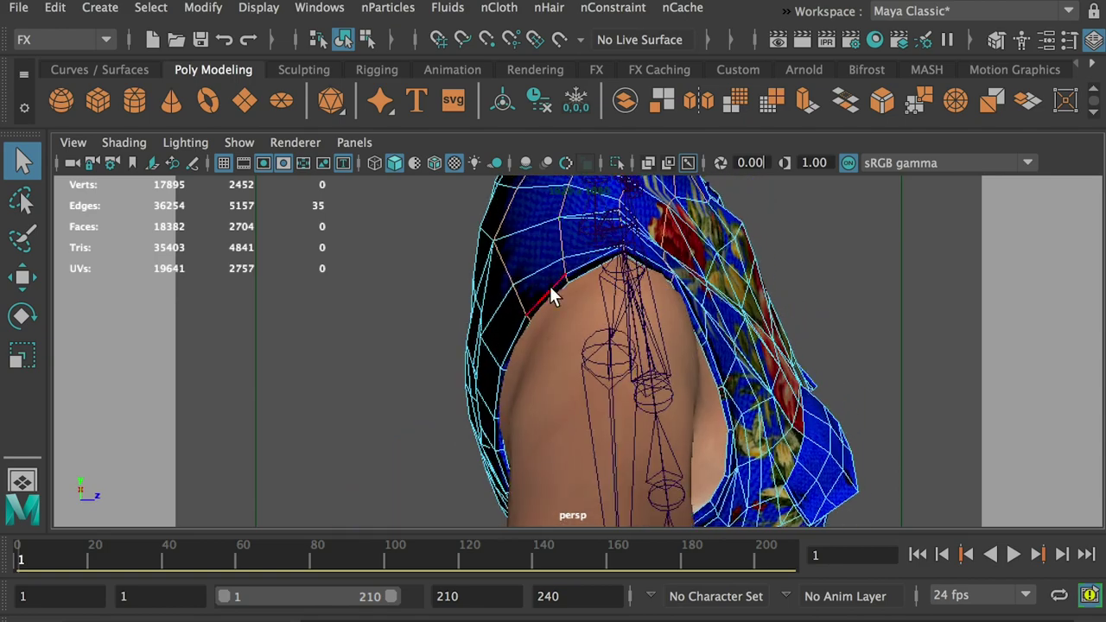
pyautogui.moveTo(618, 259)
pyautogui.keyDown('alt'); pyautogui.mouseDown()
pyautogui.moveTo(575, 314)
pyautogui.moveTo(457, 289)
pyautogui.moveTo(593, 297)
pyautogui.moveTo(560, 275)
pyautogui.moveTo(605, 242)
pyautogui.mouseUp(); pyautogui.keyUp('alt')
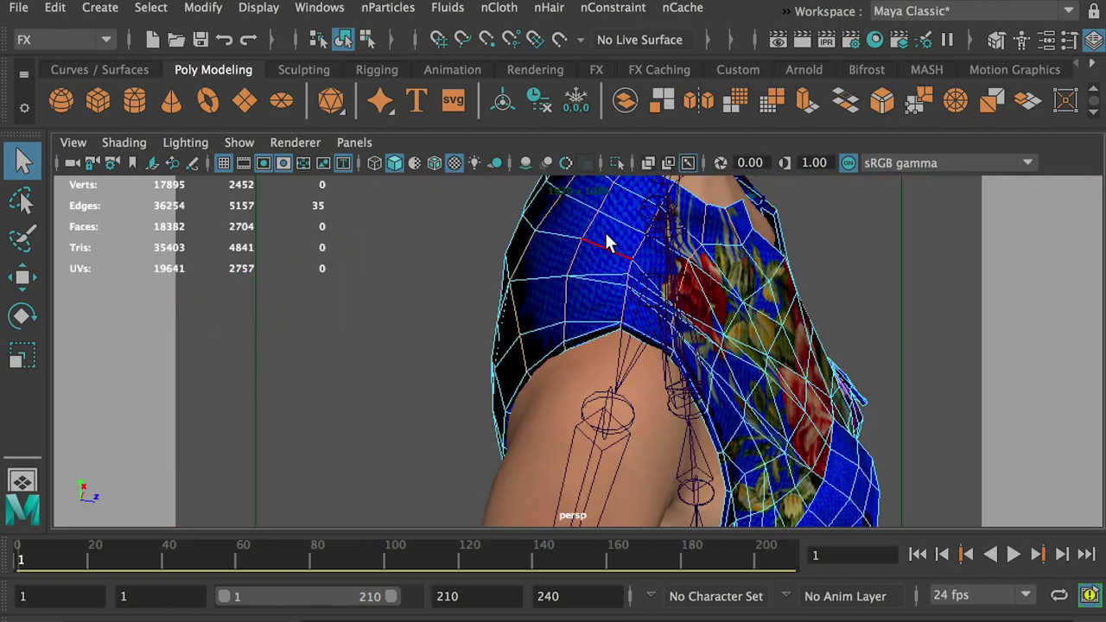
pyautogui.keyDown('shift'); pyautogui.moveTo(608, 243); pyautogui.dragTo(421, 238, button='right'); pyautogui.keyUp('shift')
pyautogui.keyDown('alt'); pyautogui.moveTo(422, 238); pyautogui.dragTo(425, 422); pyautogui.keyUp('alt')
pyautogui.keyDown('shift'); pyautogui.click(323, 345); pyautogui.keyUp('shift')
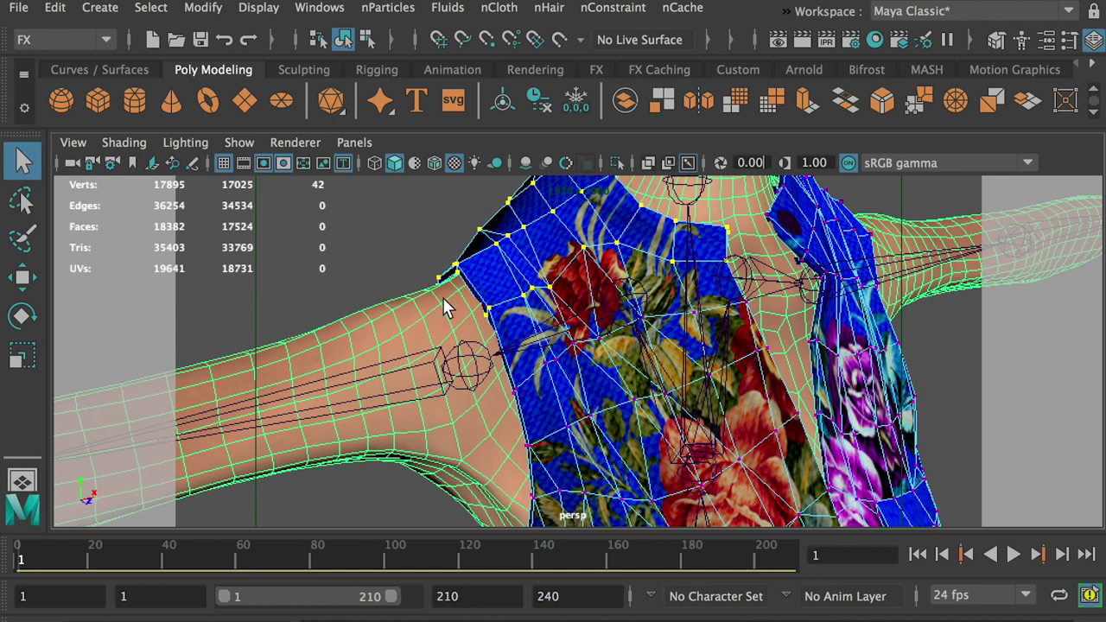
pyautogui.click(613, 7)
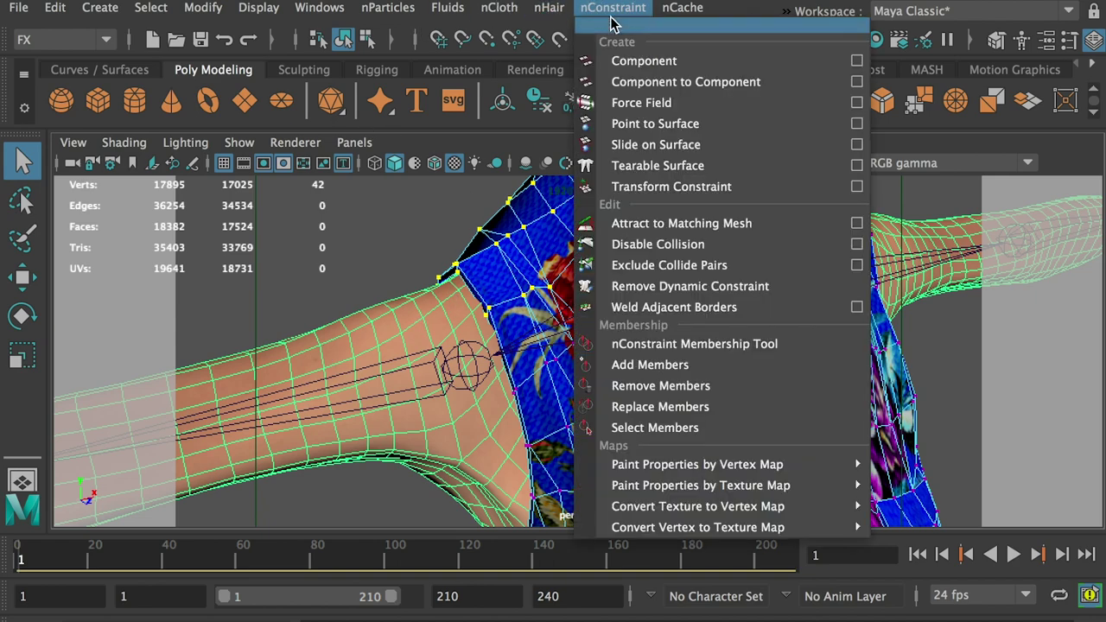
pyautogui.click(669, 125)
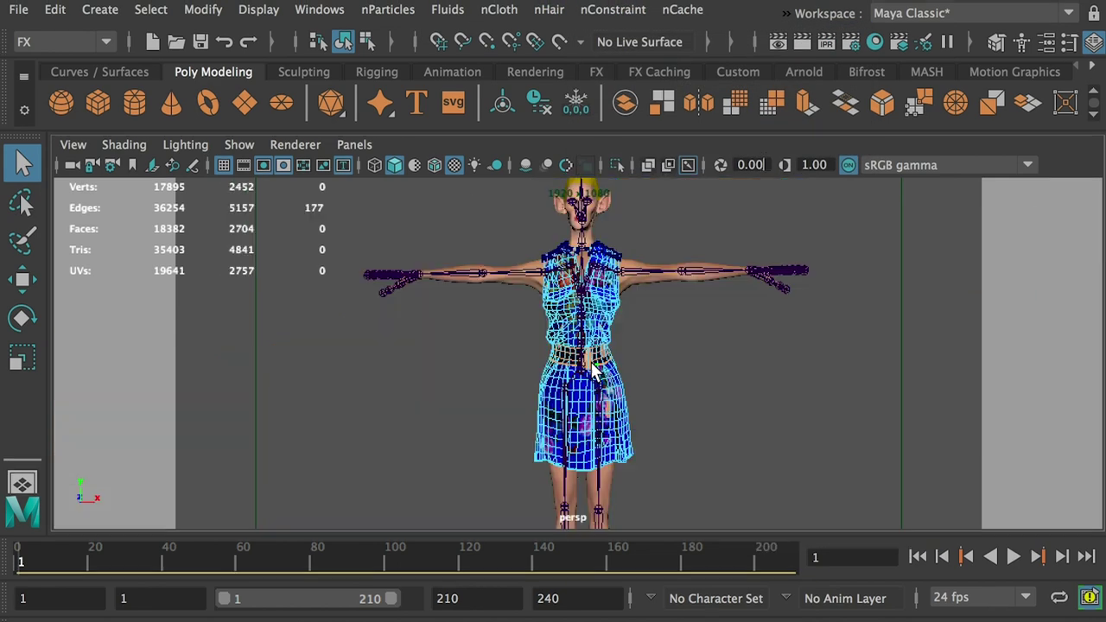
# Convert the waistband edges to vertices and pin them to the body with Point to Surface.
pyautogui.keyDown('alt'); pyautogui.moveTo(605, 363); pyautogui.dragTo(872, 510, button='right'); pyautogui.keyUp('alt')
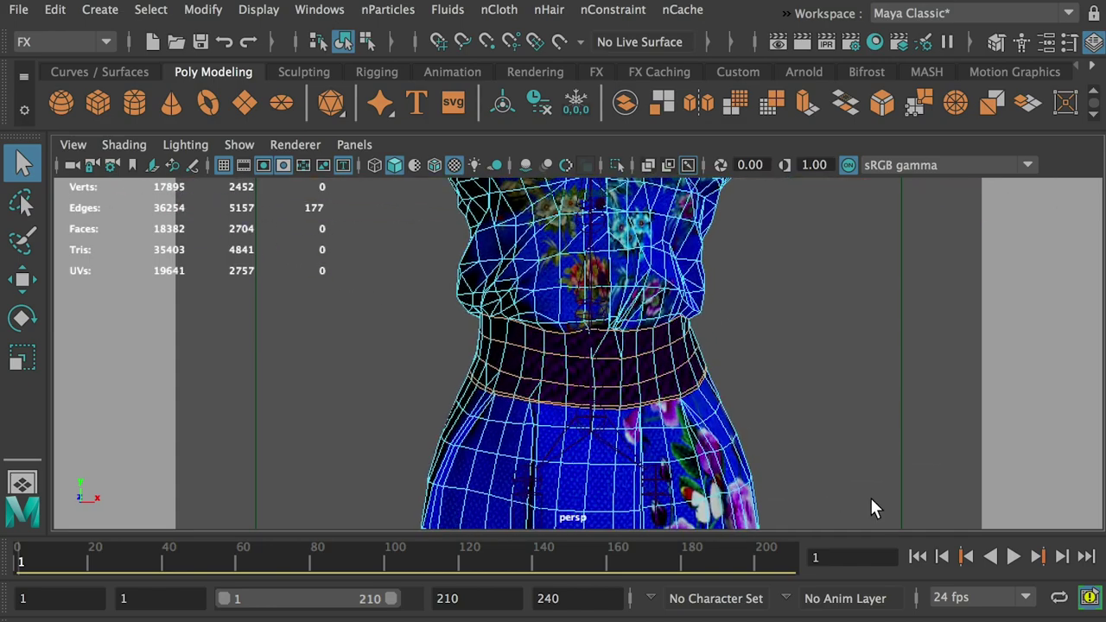
pyautogui.keyDown('shift'); pyautogui.rightClick(646, 371); pyautogui.keyUp('shift')
pyautogui.moveTo(530, 370)
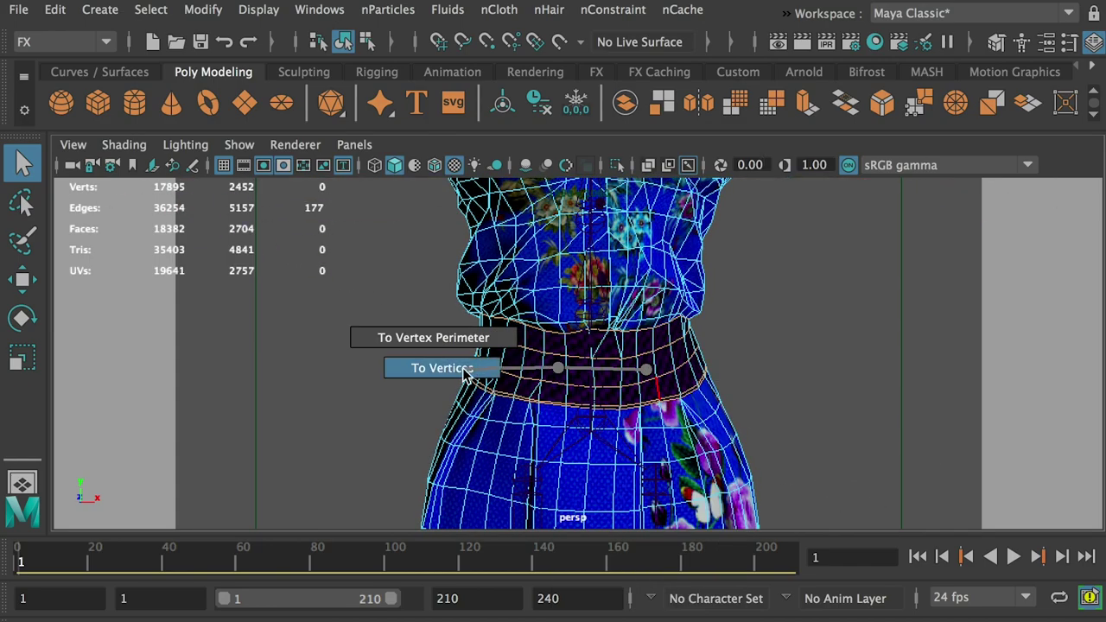
pyautogui.click(440, 369)
pyautogui.keyDown('alt'); pyautogui.moveTo(439, 368); pyautogui.dragTo(685, 255, button='right'); pyautogui.keyUp('alt')
pyautogui.keyDown('shift'); pyautogui.click(683, 247); pyautogui.keyUp('shift')
pyautogui.keyDown('alt'); pyautogui.moveTo(802, 322); pyautogui.dragTo(678, 312, button='right'); pyautogui.keyUp('alt')
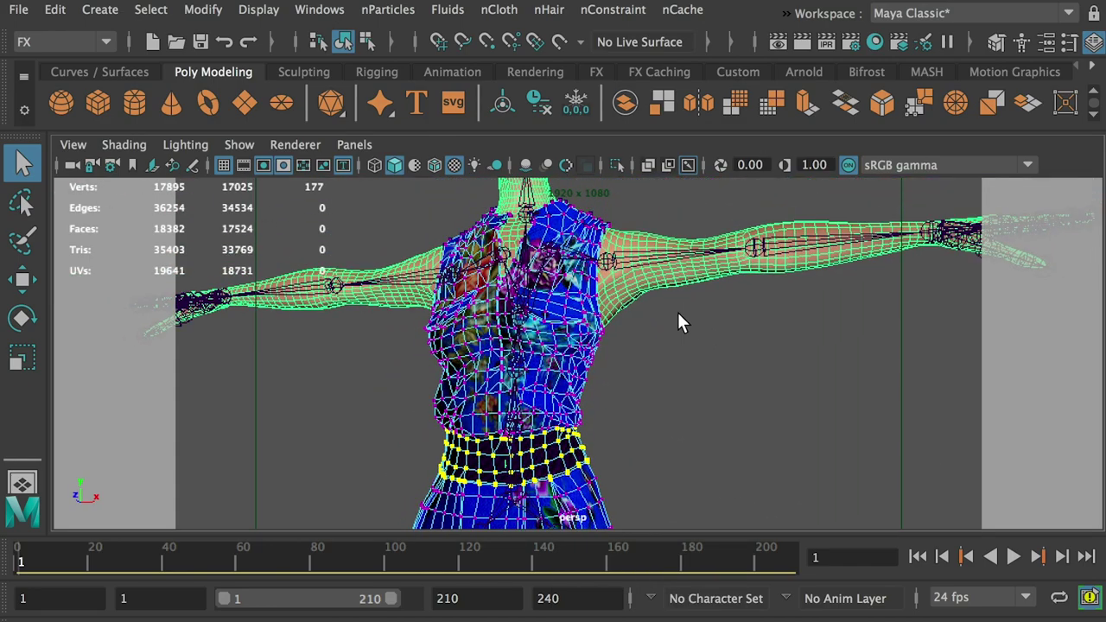
pyautogui.click(609, 10)
pyautogui.click(731, 124)
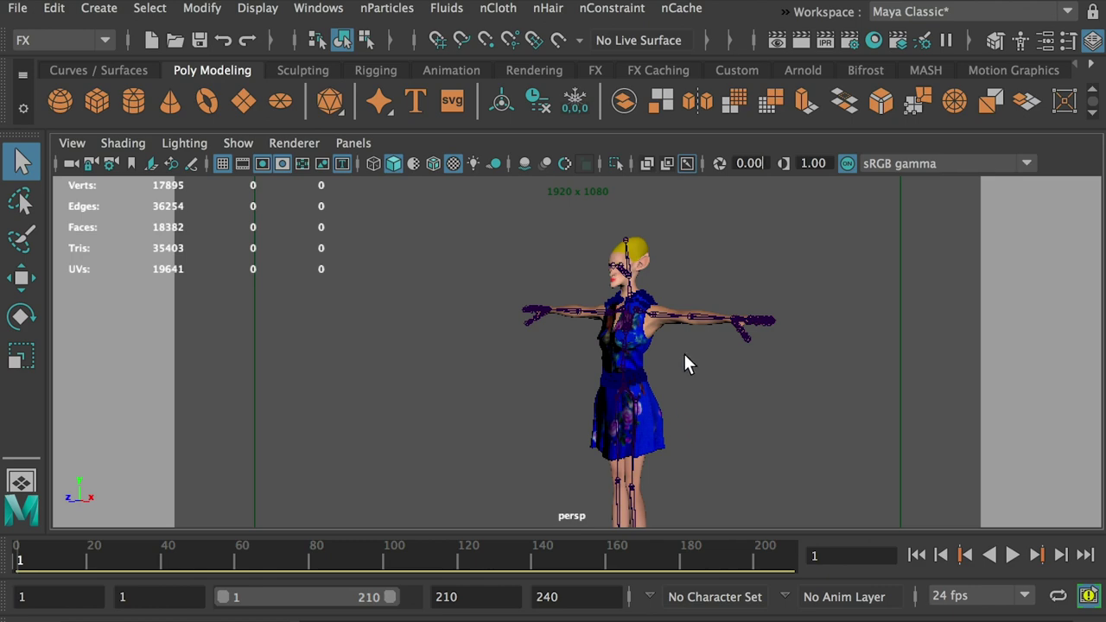
# Select the dress and expand Dynamic Properties in its nClothShape1 attributes.
pyautogui.keyDown('alt'); pyautogui.moveTo(684, 355); pyautogui.dragTo(723, 476, button='right'); pyautogui.keyUp('alt')
pyautogui.click(714, 489)
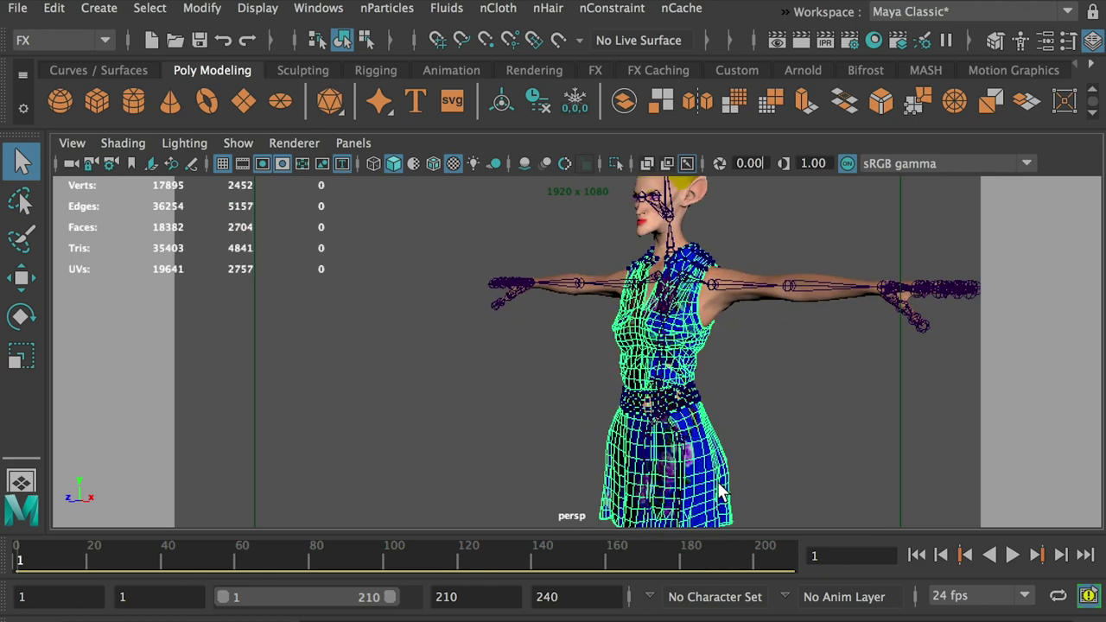
pyautogui.click(1039, 42)
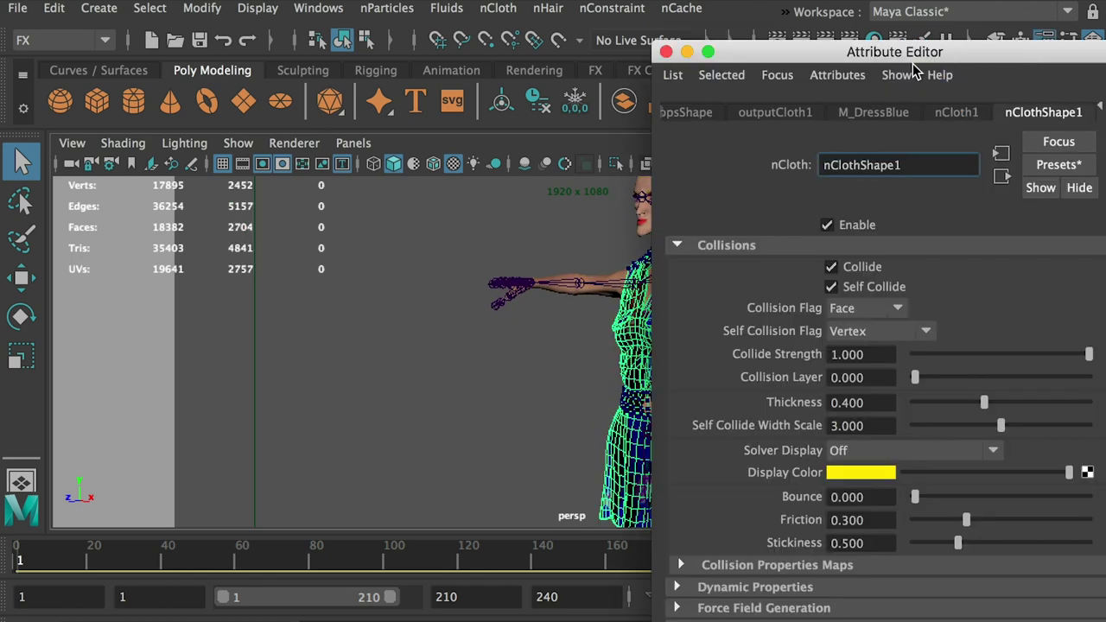
pyautogui.moveTo(873, 55); pyautogui.dragTo(875, 72)
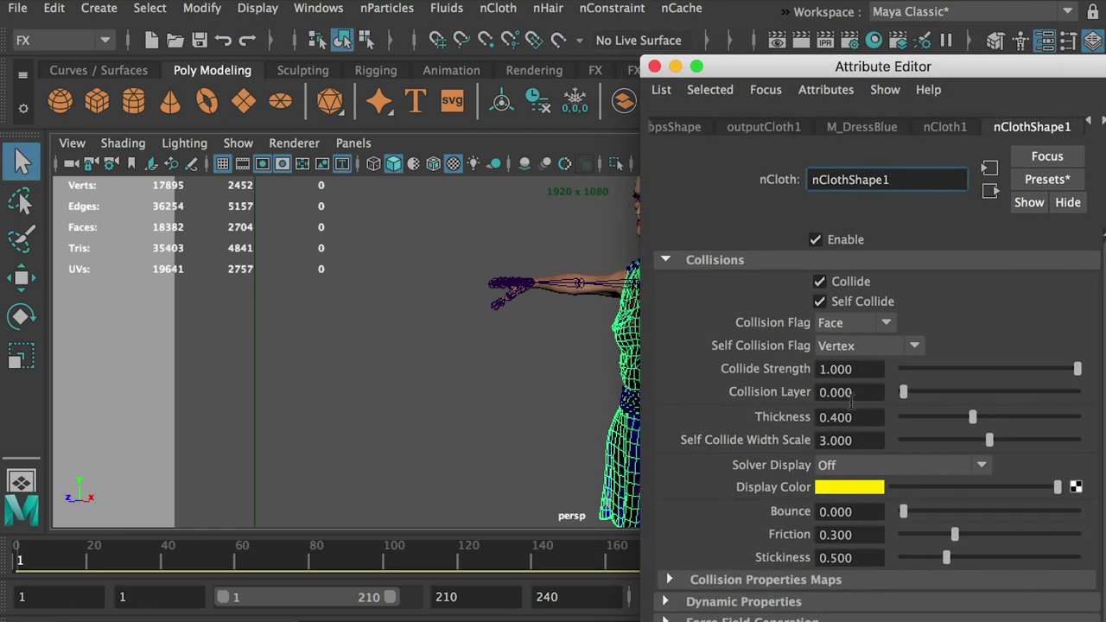
pyautogui.scroll(-3, 821, 428)
pyautogui.click(668, 518)
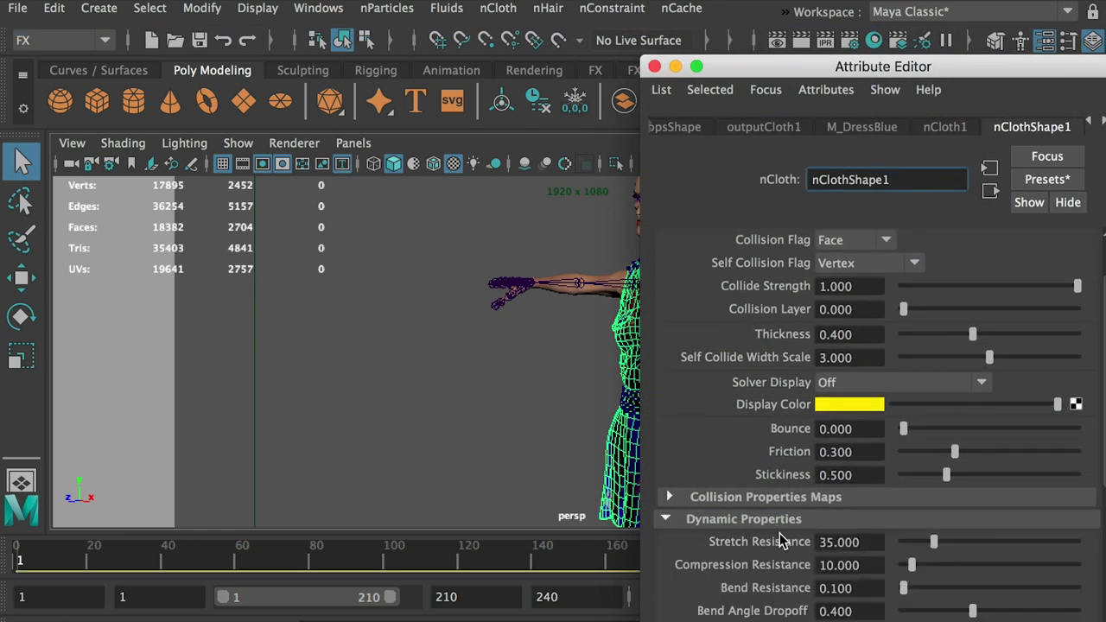
pyautogui.scroll(-2, 802, 536)
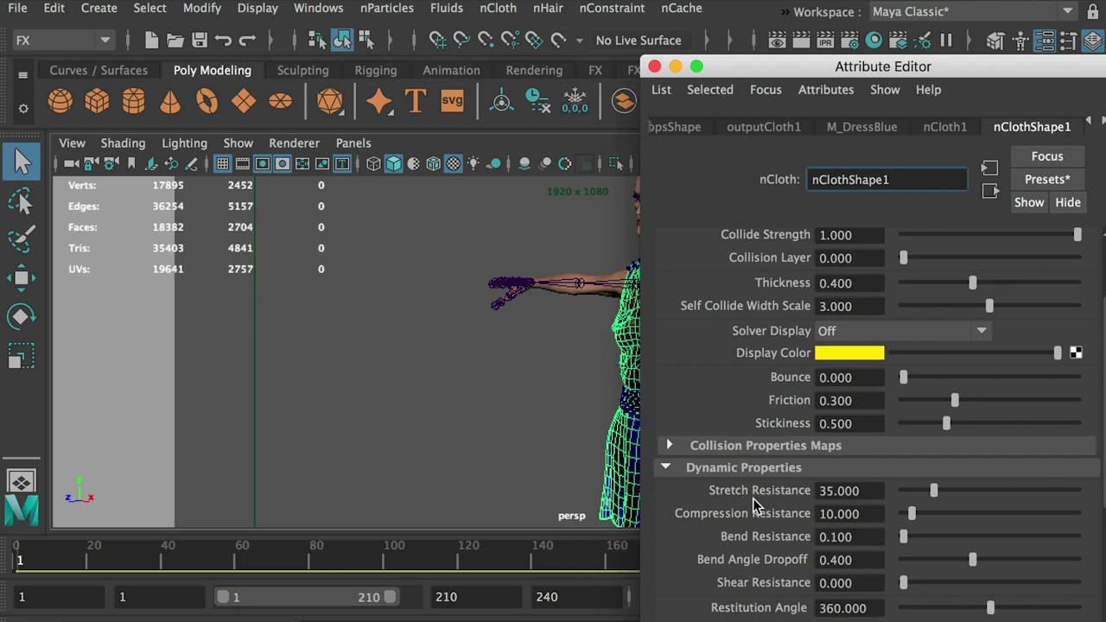
pyautogui.keyDown('alt'); pyautogui.moveTo(558, 430); pyautogui.dragTo(588, 470); pyautogui.keyUp('alt')
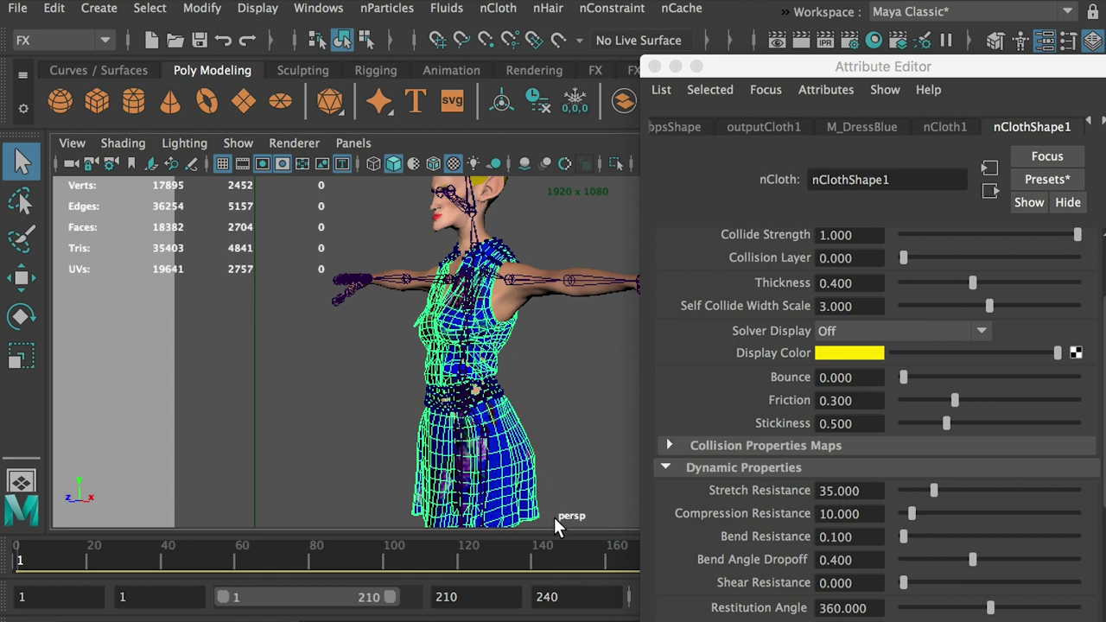
# Change Stretch Resistance from 35 to 50 and deselect the dress.
pyautogui.doubleClick(876, 492)
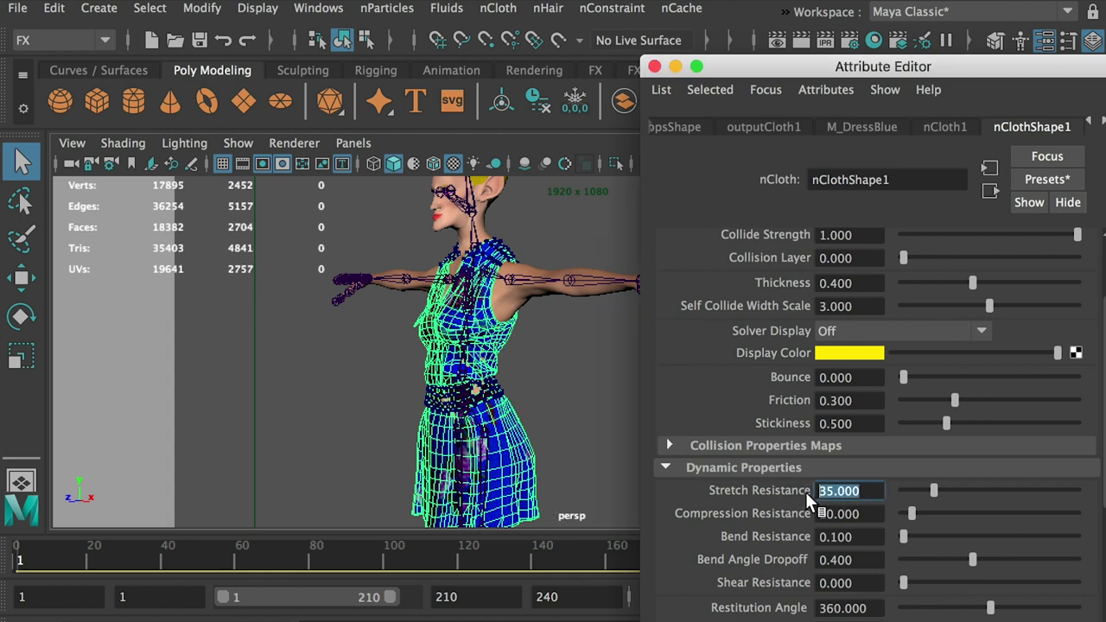
pyautogui.write('5')
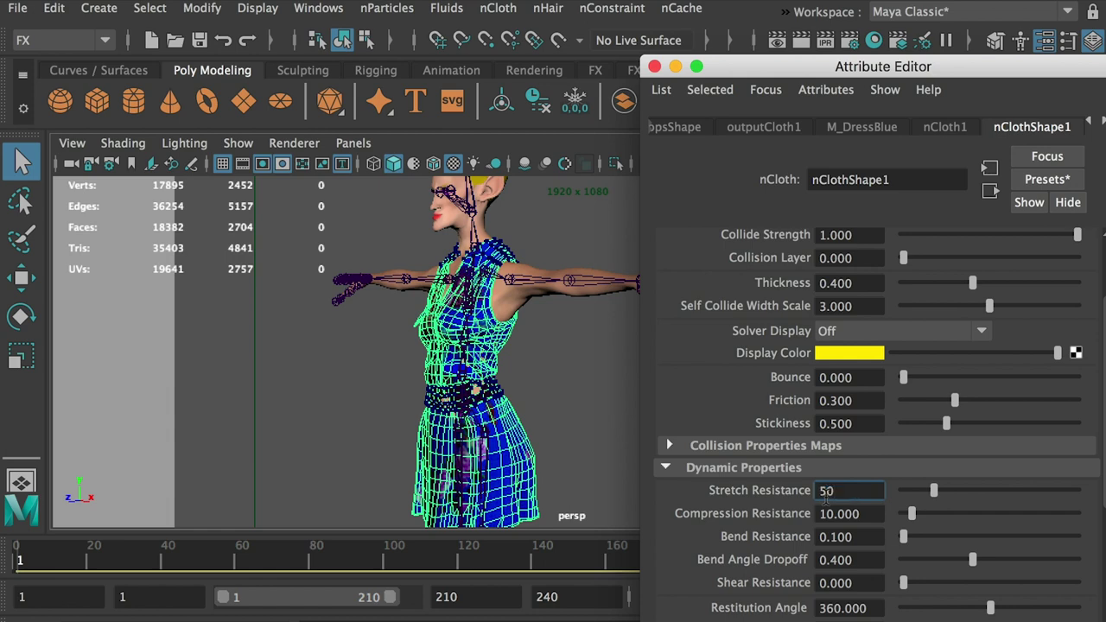
pyautogui.write('0')
pyautogui.click(612, 446)
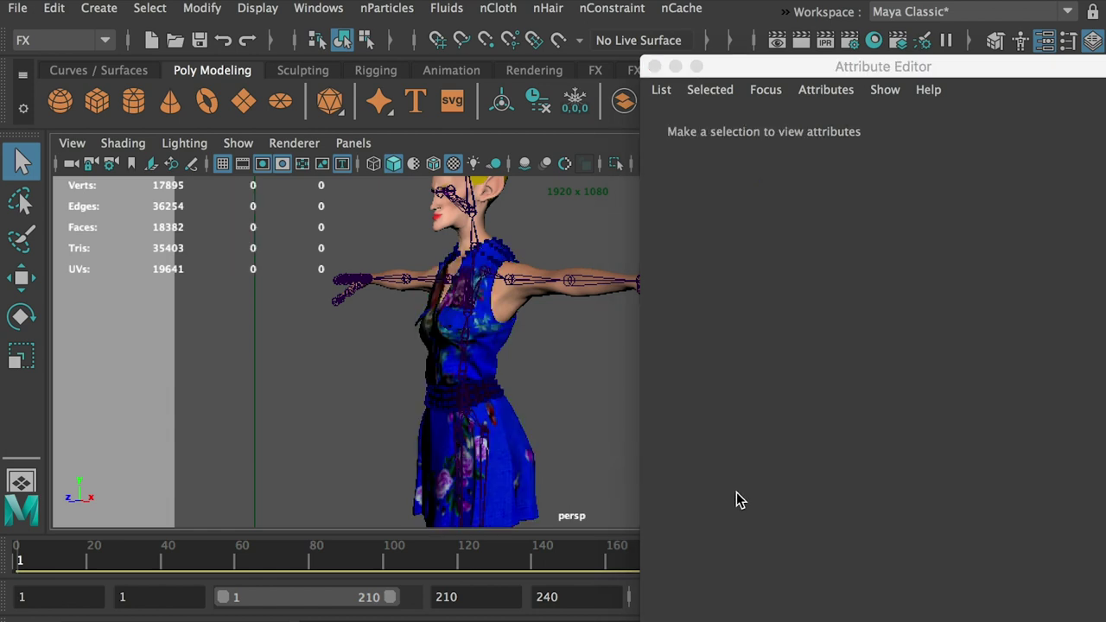
# Select the dress mesh.
pyautogui.click(491, 363)
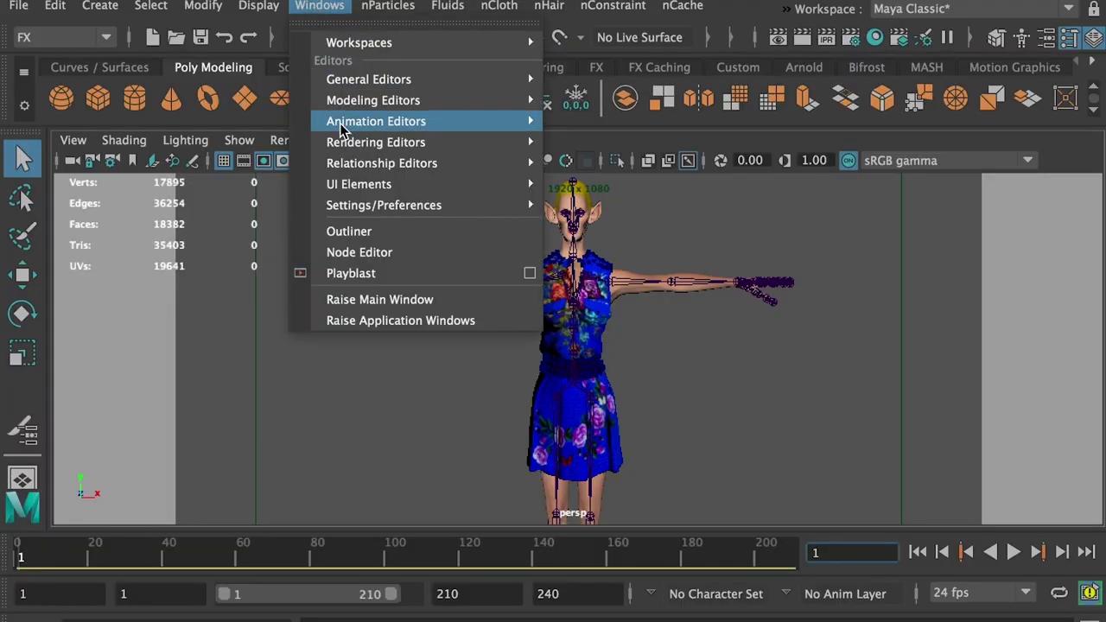
# In Hypershade, open M_DressBlue and break its Bump Mapping connection to file2.
pyautogui.moveTo(345, 144)
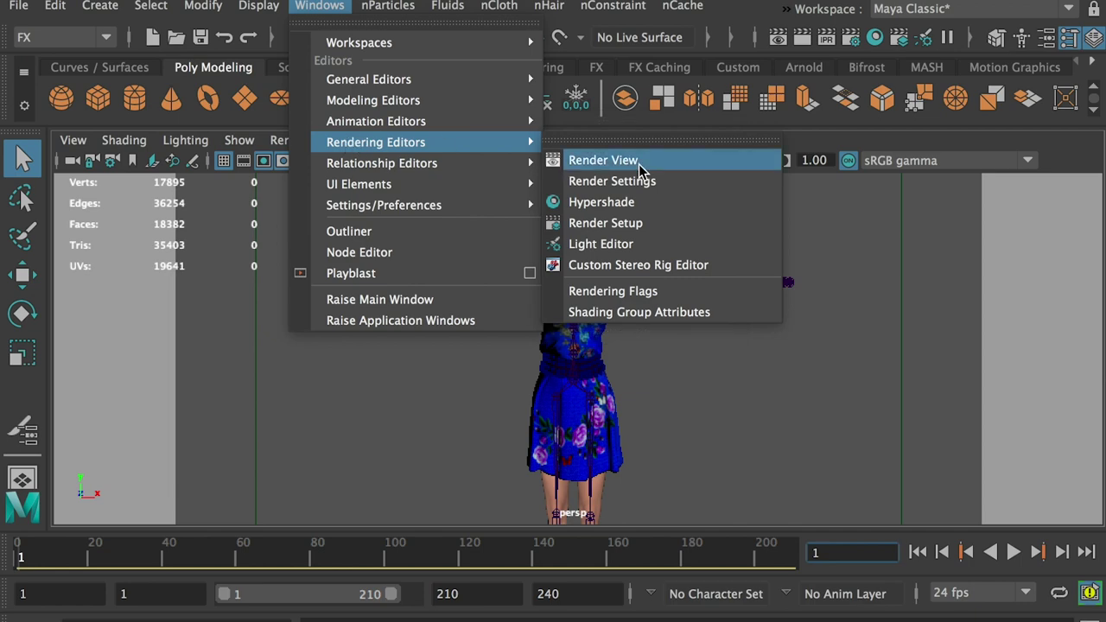
pyautogui.click(630, 210)
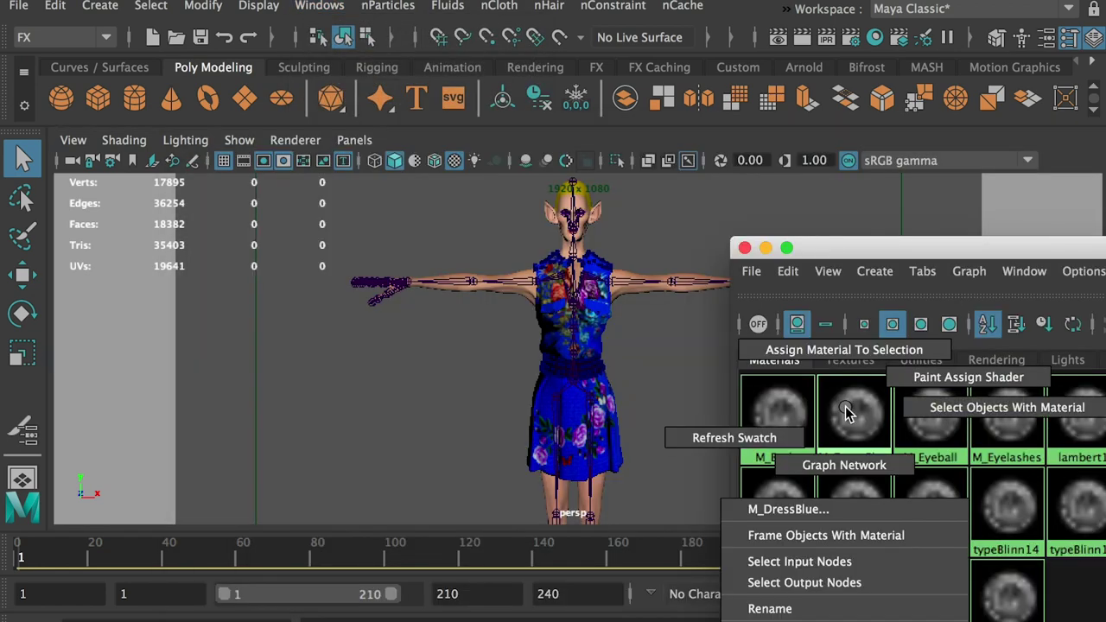
pyautogui.moveTo(851, 411); pyautogui.dragTo(960, 411, button='right')
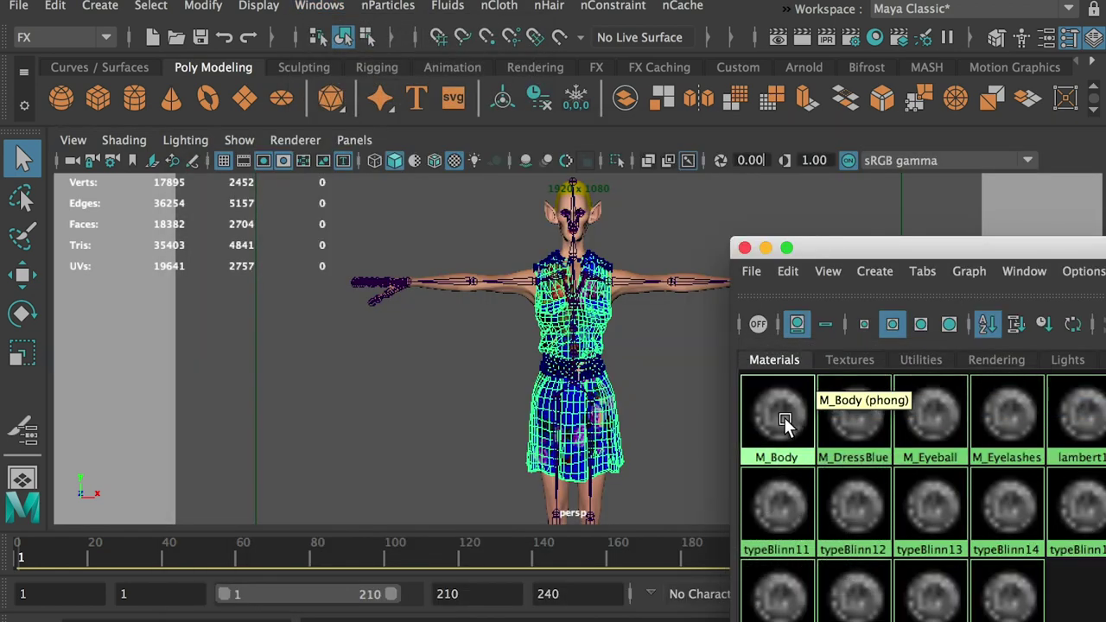
pyautogui.click(691, 377)
pyautogui.doubleClick(851, 406)
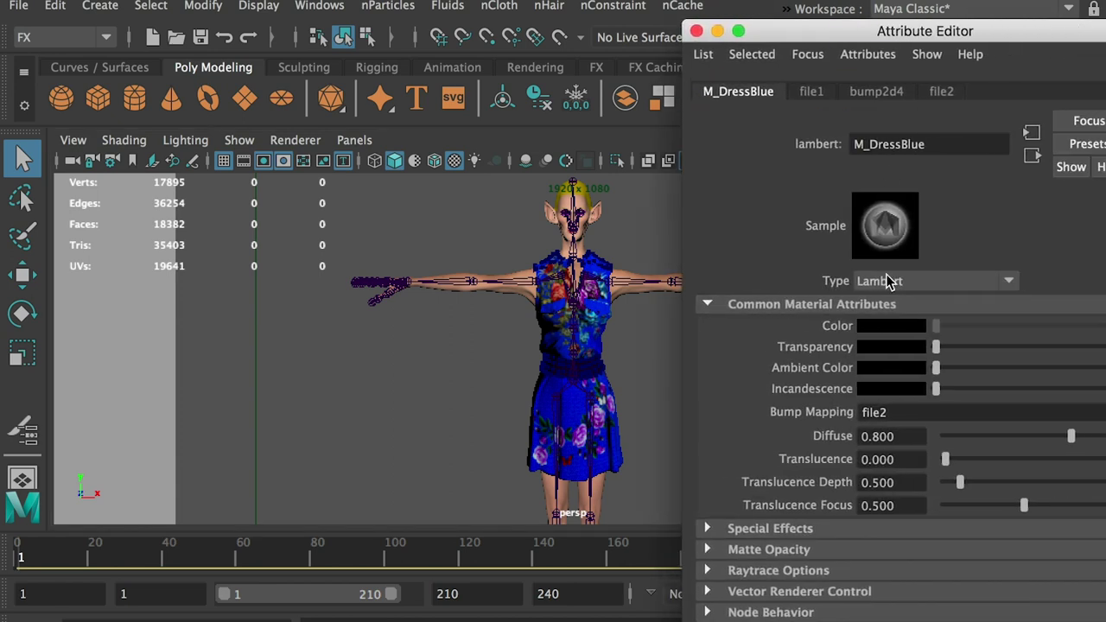
pyautogui.moveTo(902, 17); pyautogui.dragTo(797, 42)
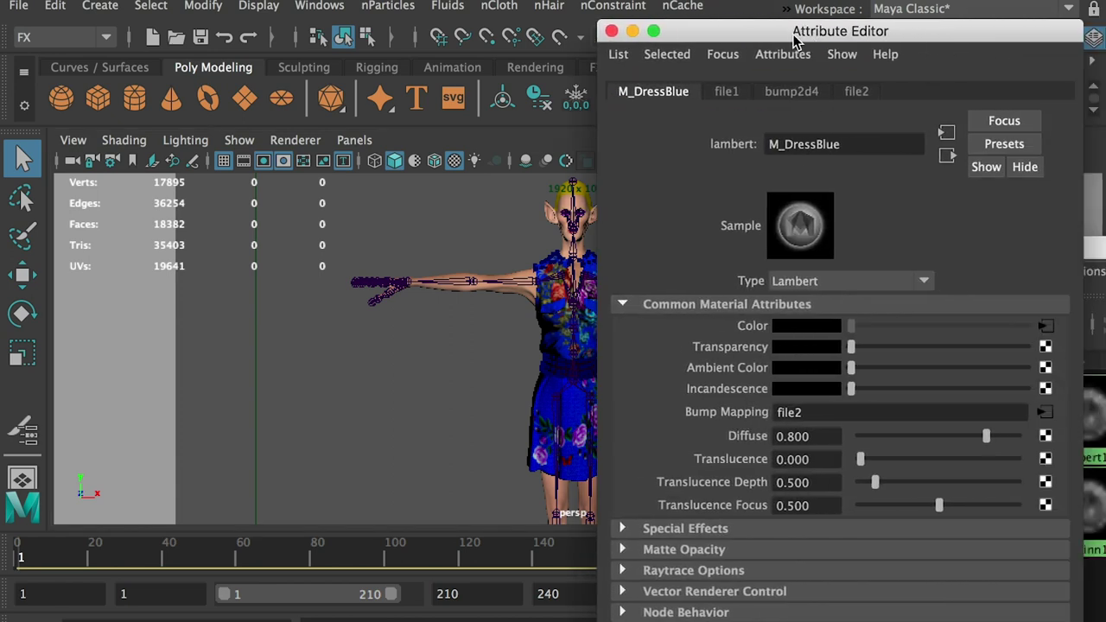
pyautogui.rightClick(745, 410)
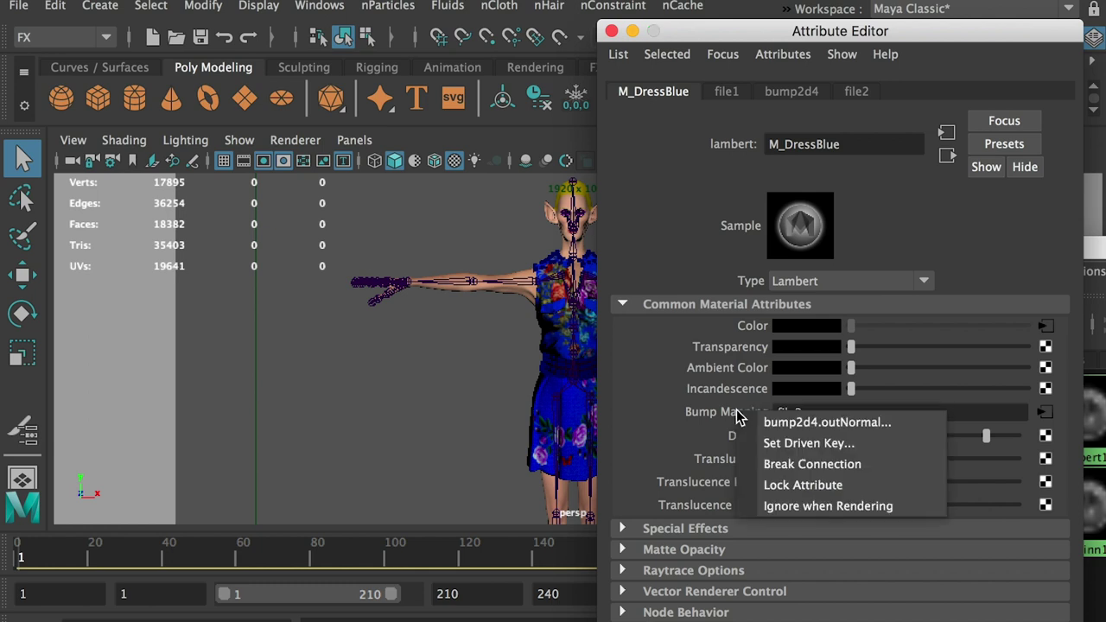
pyautogui.click(812, 467)
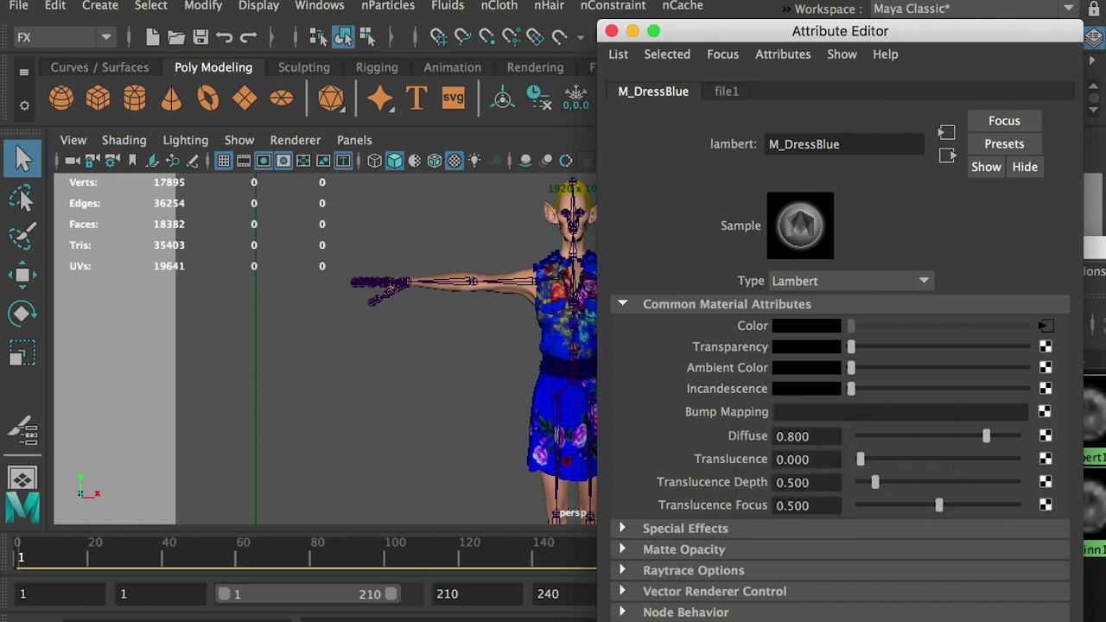
pyautogui.moveTo(721, 36); pyautogui.dragTo(889, 80)
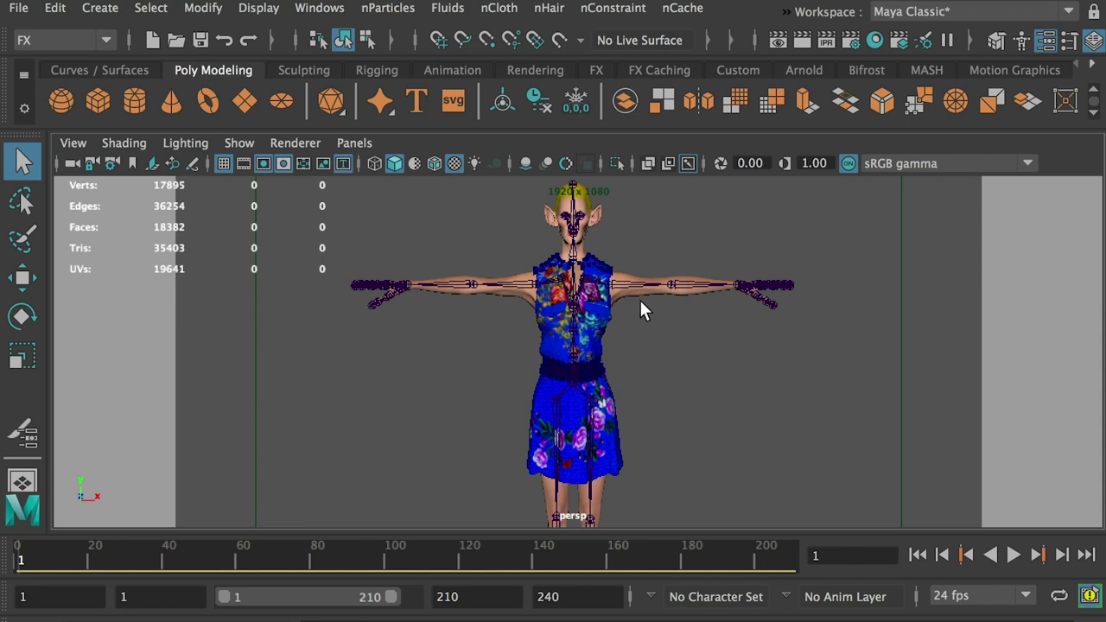
# Hide joints in the viewport via Show > Joints.
pyautogui.click(240, 145)
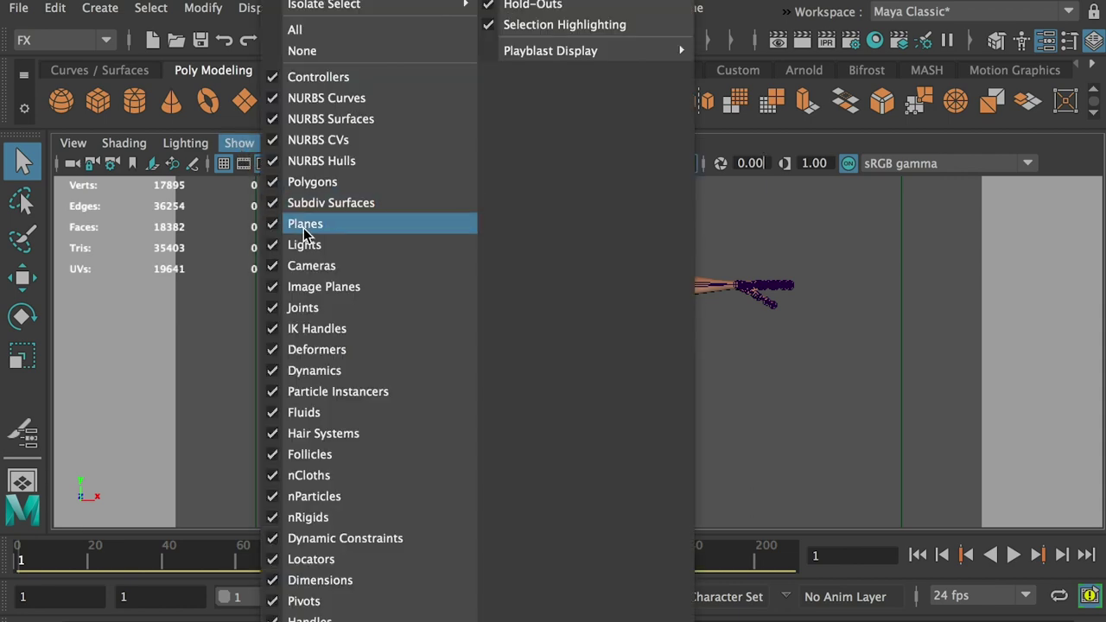
pyautogui.click(310, 309)
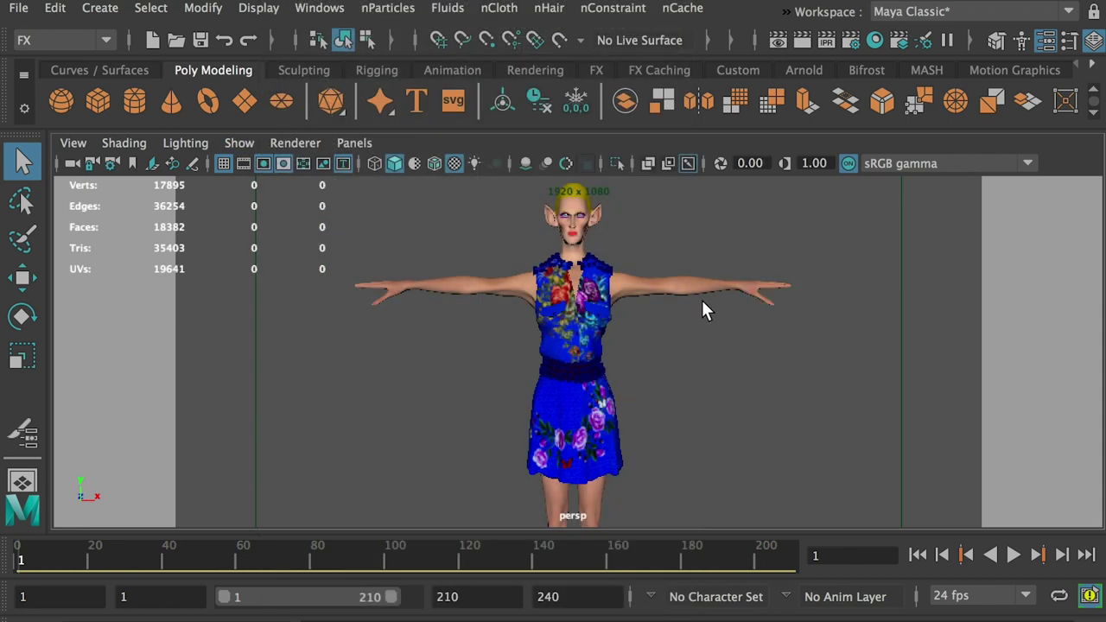
pyautogui.scroll(2, 702, 302)
# Start painting the body's nCloth Collide Strength vertex map with Use Color Ramp enabled.
pyautogui.click(672, 343)
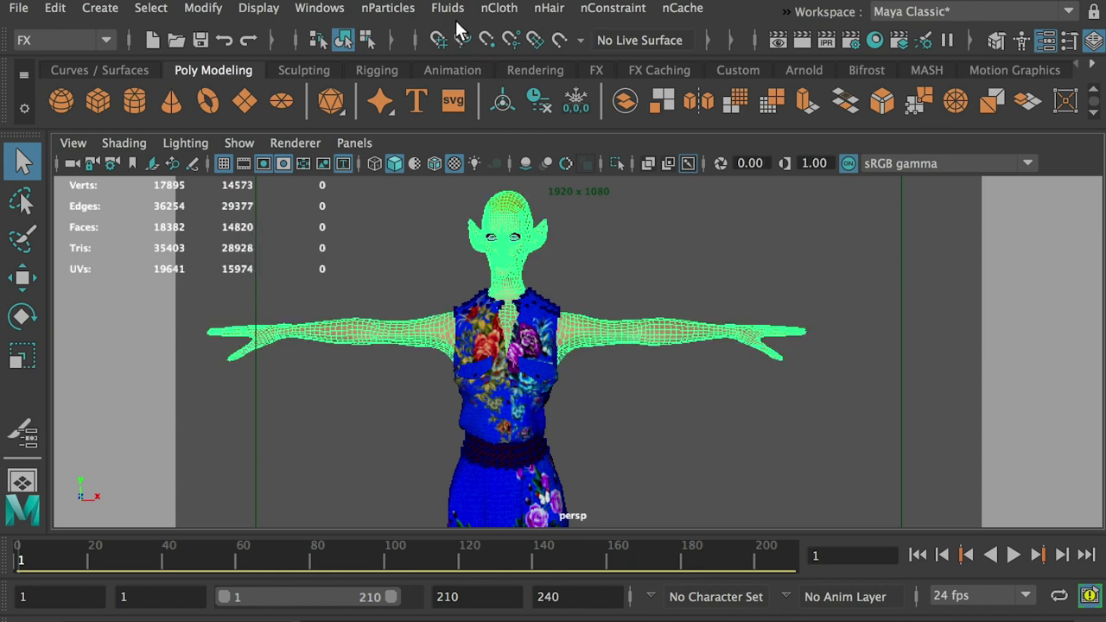
pyautogui.click(499, 8)
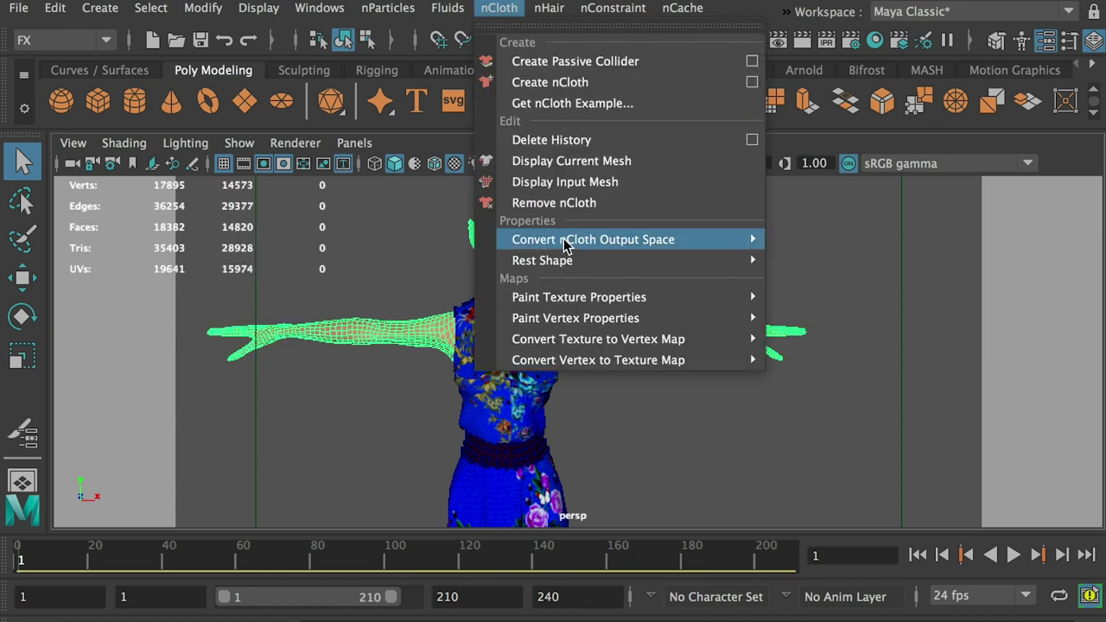
pyautogui.moveTo(722, 324)
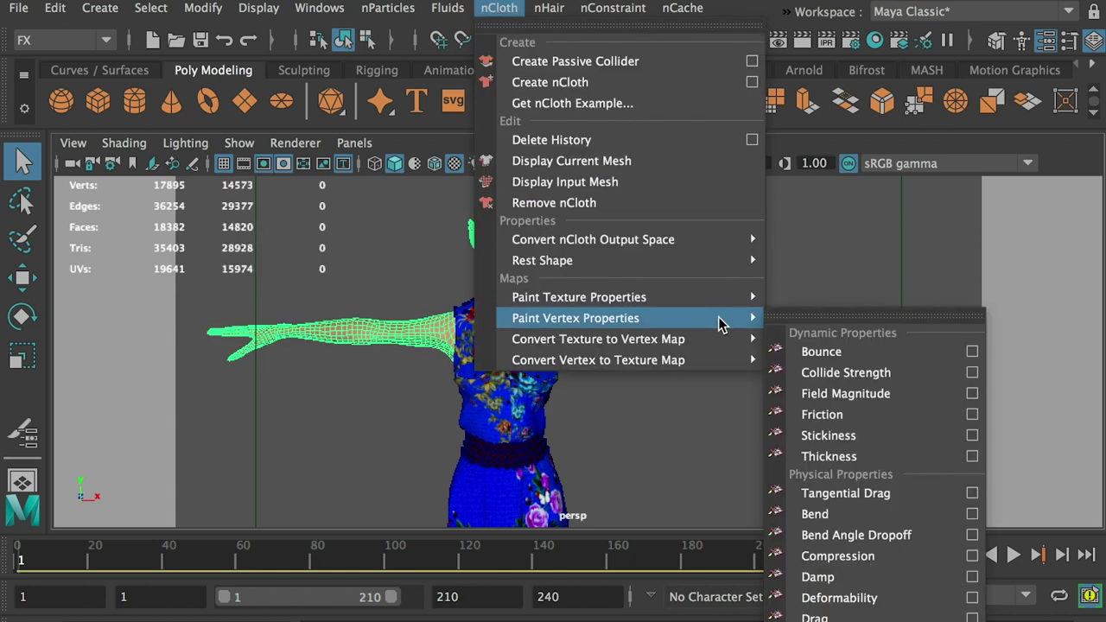
pyautogui.click(974, 374)
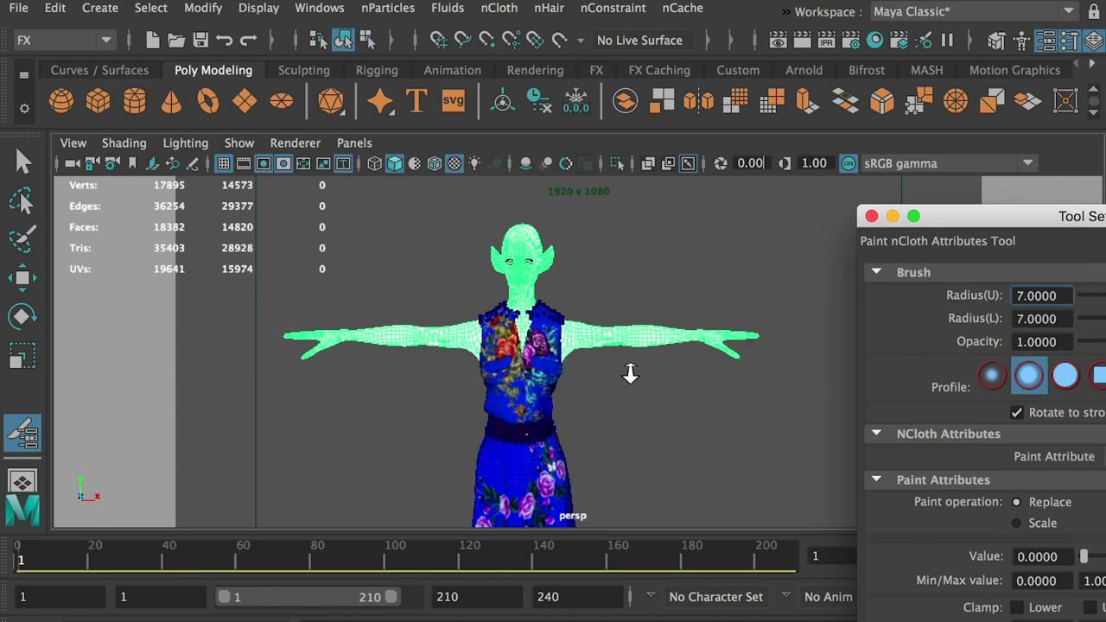
pyautogui.moveTo(1024, 218); pyautogui.dragTo(827, 71)
pyautogui.keyDown('alt'); pyautogui.moveTo(610, 401); pyautogui.dragTo(521, 383, button='middle'); pyautogui.keyUp('alt')
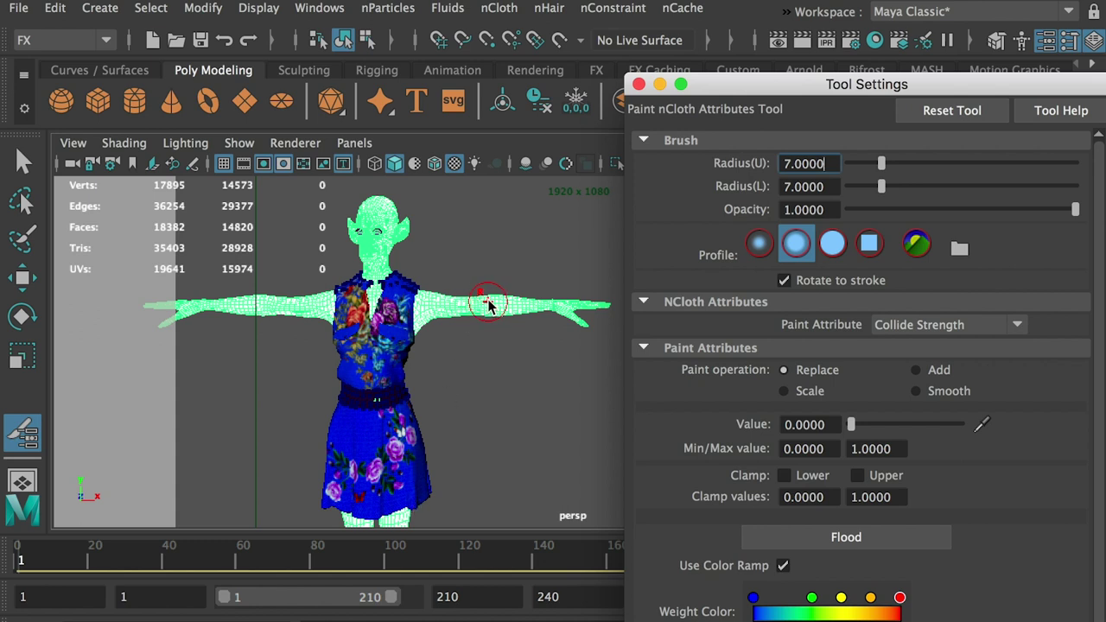
pyautogui.scroll(-3, 1016, 503)
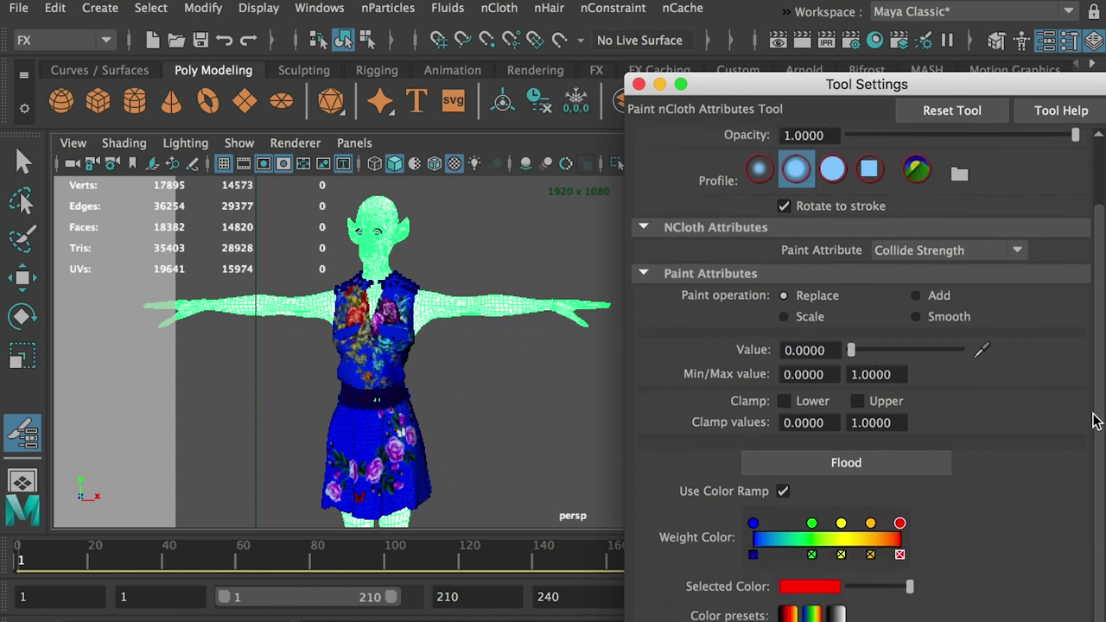
pyautogui.click(783, 485)
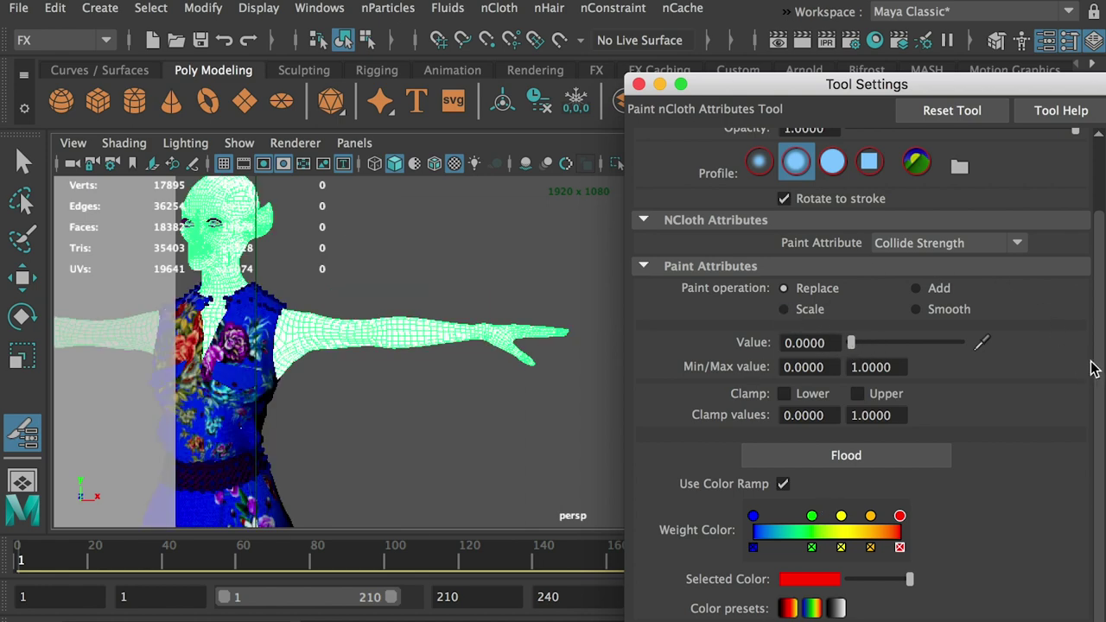
# Paint Collide Strength 0 onto the hand and wrist, then return to vertex selection.
pyautogui.scroll(2, 1090, 354)
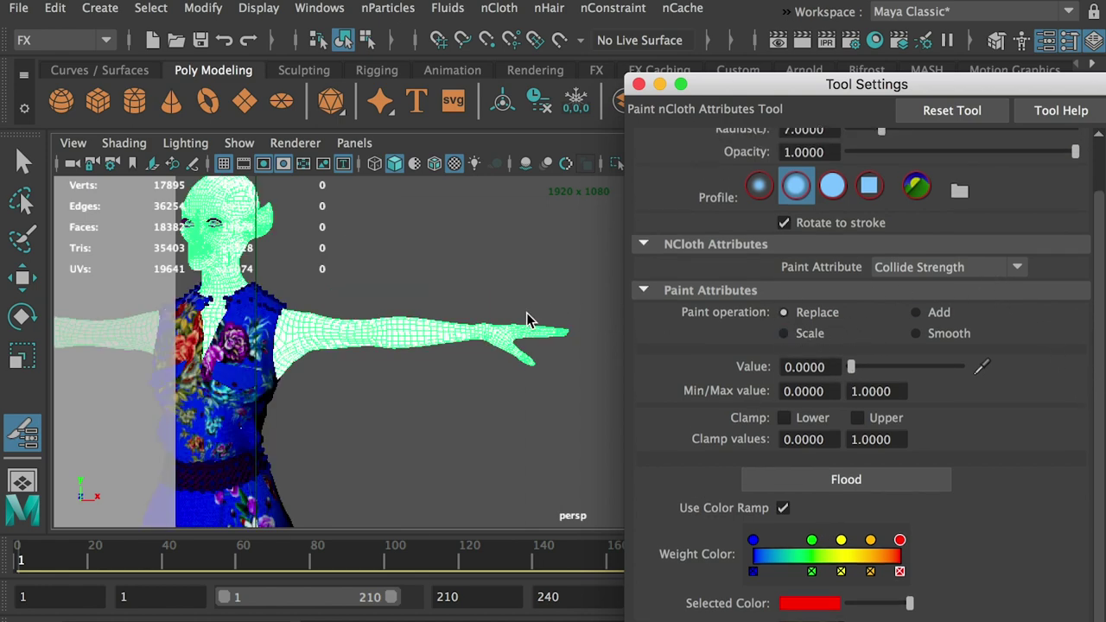
pyautogui.moveTo(529, 320)
pyautogui.mouseDown()
pyautogui.moveTo(496, 324)
pyautogui.moveTo(495, 311)
pyautogui.moveTo(469, 326)
pyautogui.mouseUp()
pyautogui.moveTo(469, 326)
pyautogui.keyDown('alt'); pyautogui.mouseDown(button='right')
pyautogui.moveTo(455, 370)
pyautogui.moveTo(440, 296)
pyautogui.mouseUp(button='right'); pyautogui.keyUp('alt')
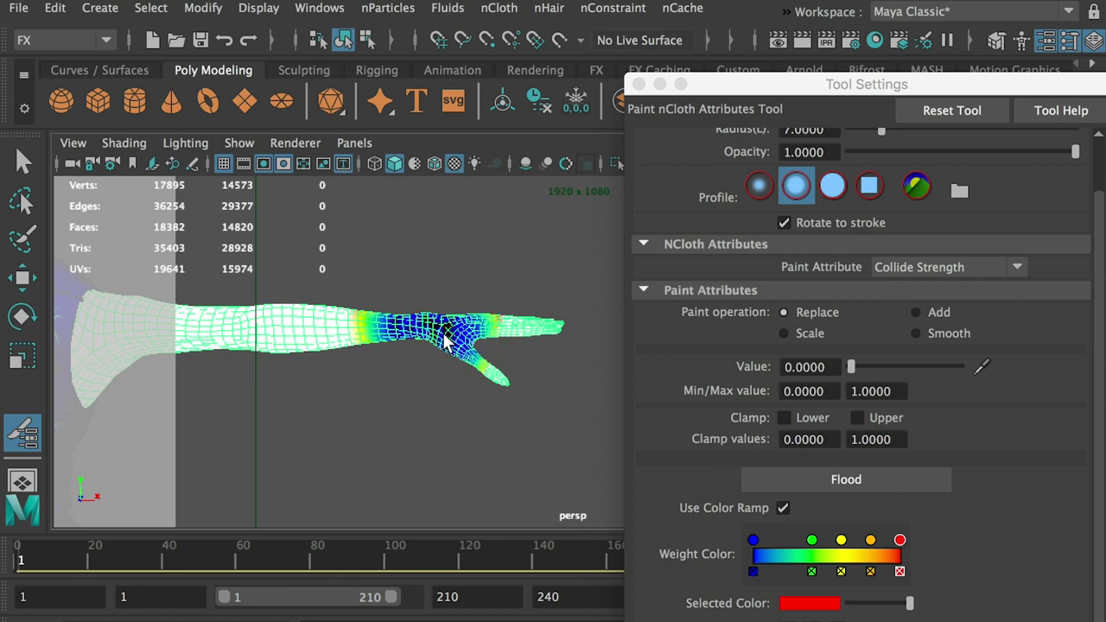
pyautogui.moveTo(445, 338)
pyautogui.keyDown('alt'); pyautogui.mouseDown(button='right')
pyautogui.moveTo(474, 378)
pyautogui.moveTo(462, 367)
pyautogui.mouseUp(button='right'); pyautogui.keyUp('alt')
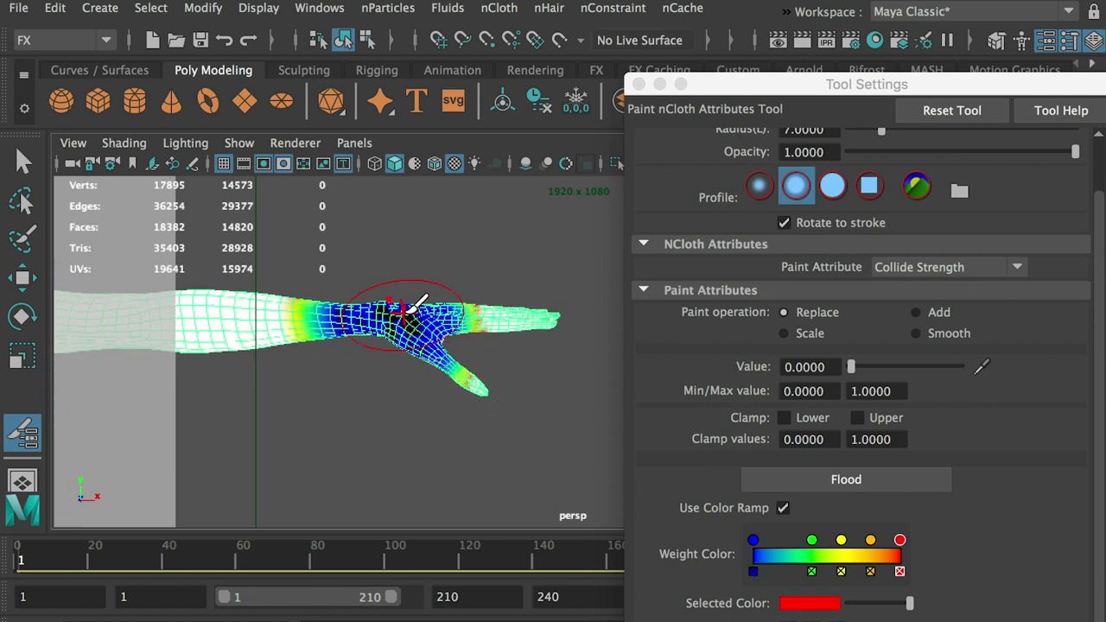
pyautogui.keyDown('alt'); pyautogui.moveTo(465, 414); pyautogui.dragTo(400, 358); pyautogui.keyUp('alt')
pyautogui.press('q')
pyautogui.rightClick(412, 250)
pyautogui.moveTo(415, 250); pyautogui.dragTo(313, 256, button='right')
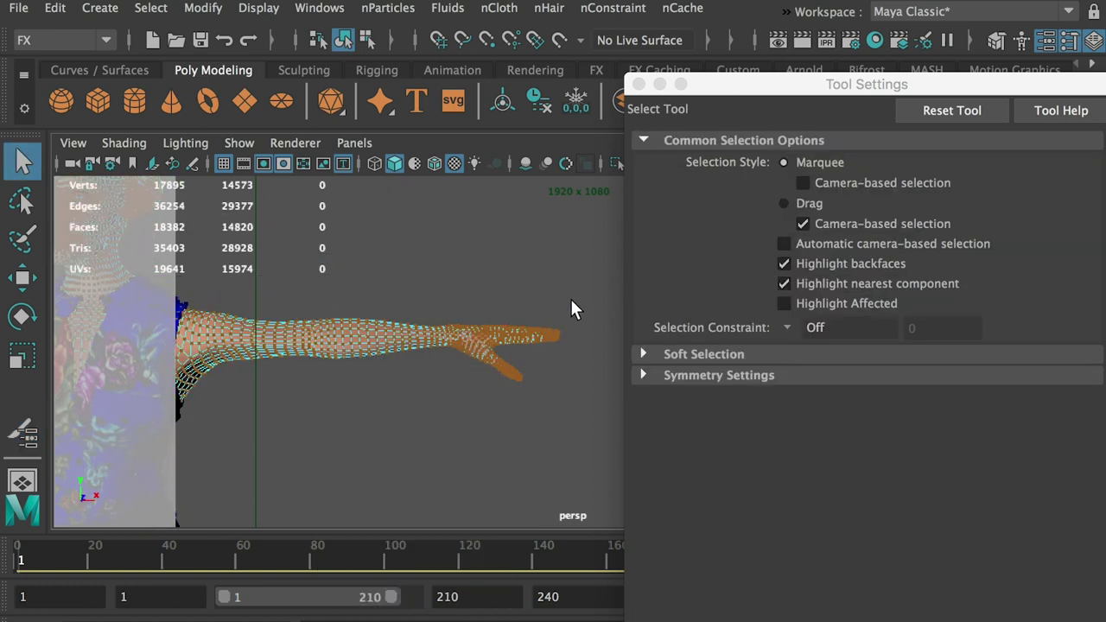
# Flood the selected arm vertices' nCloth Collide Strength to 0.
pyautogui.moveTo(586, 278)
pyautogui.mouseDown()
pyautogui.moveTo(289, 432)
pyautogui.moveTo(570, 278)
pyautogui.moveTo(303, 438)
pyautogui.moveTo(351, 413)
pyautogui.moveTo(329, 366)
pyautogui.moveTo(447, 378)
pyautogui.moveTo(494, 406)
pyautogui.mouseUp()
pyautogui.click(500, 7)
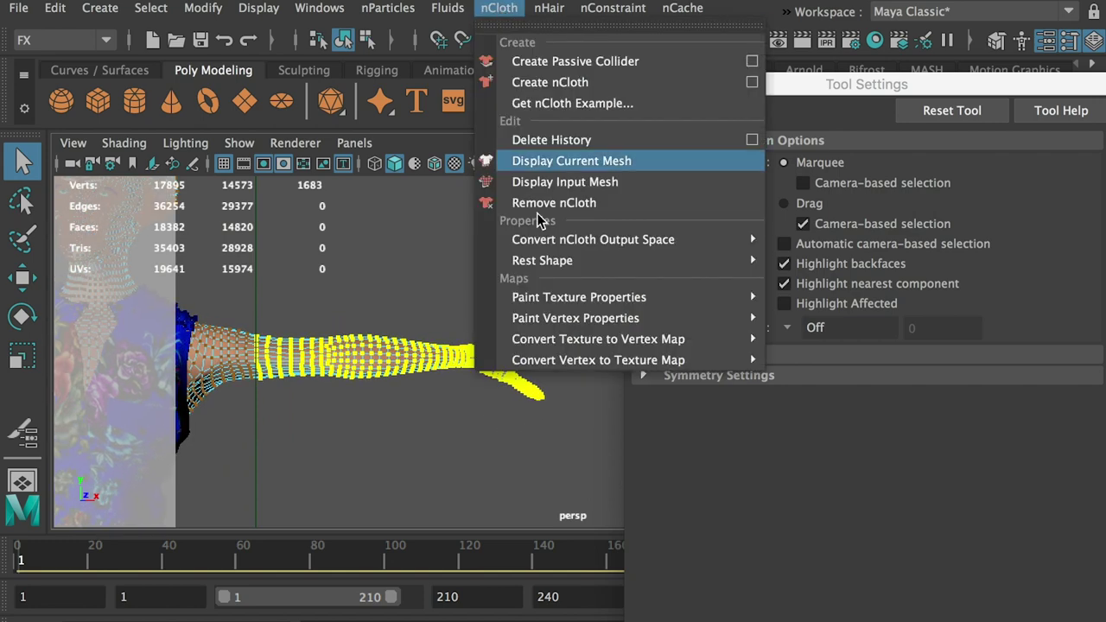
pyautogui.moveTo(589, 302)
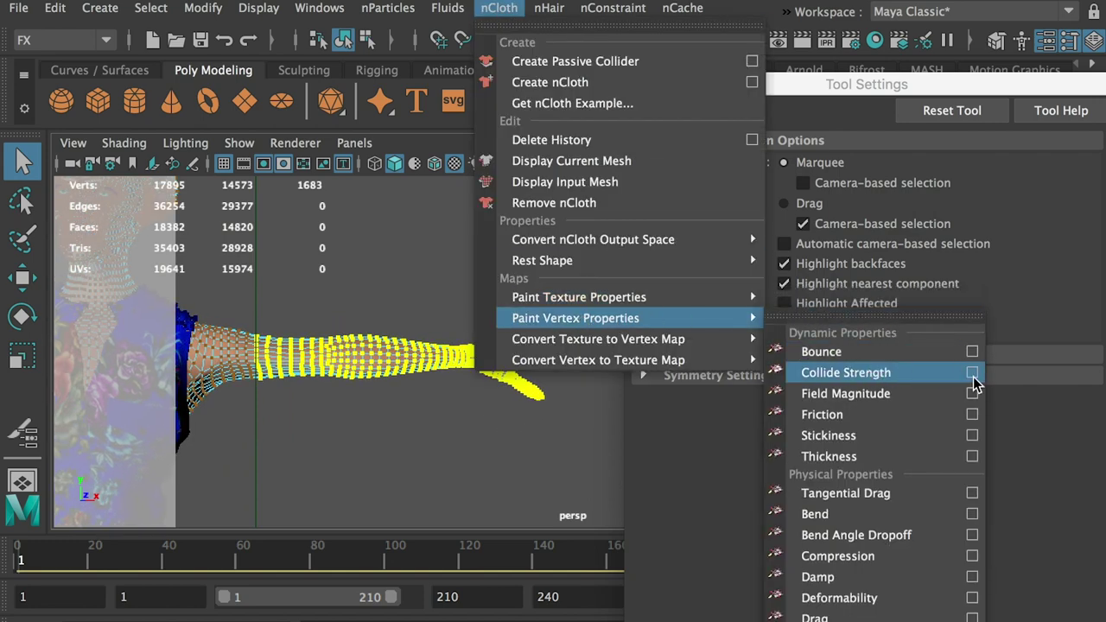
pyautogui.click(972, 375)
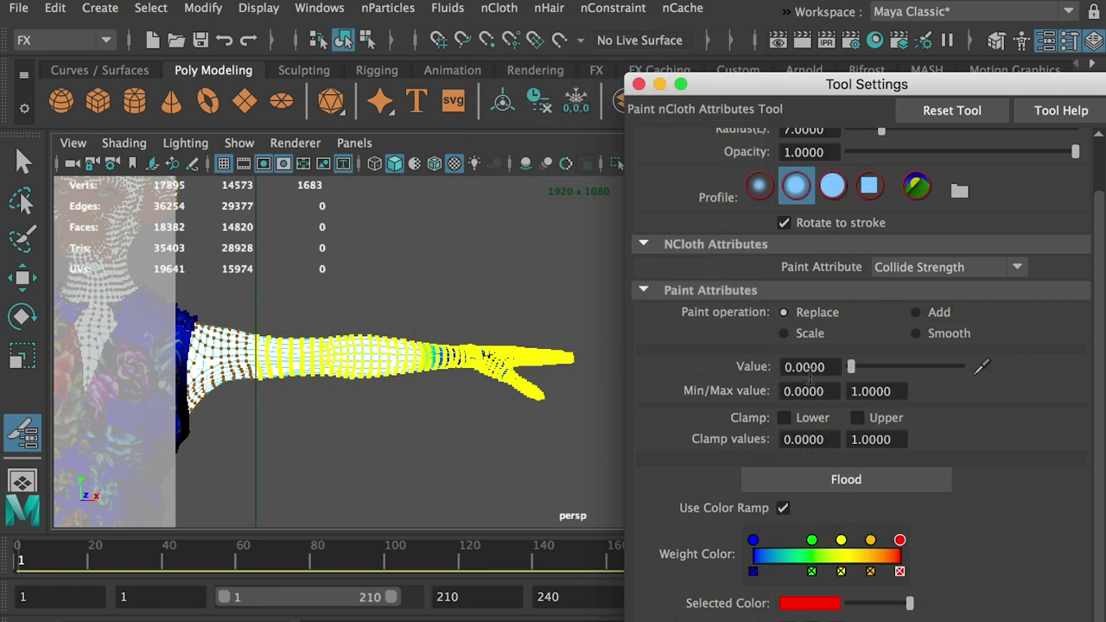
pyautogui.click(824, 479)
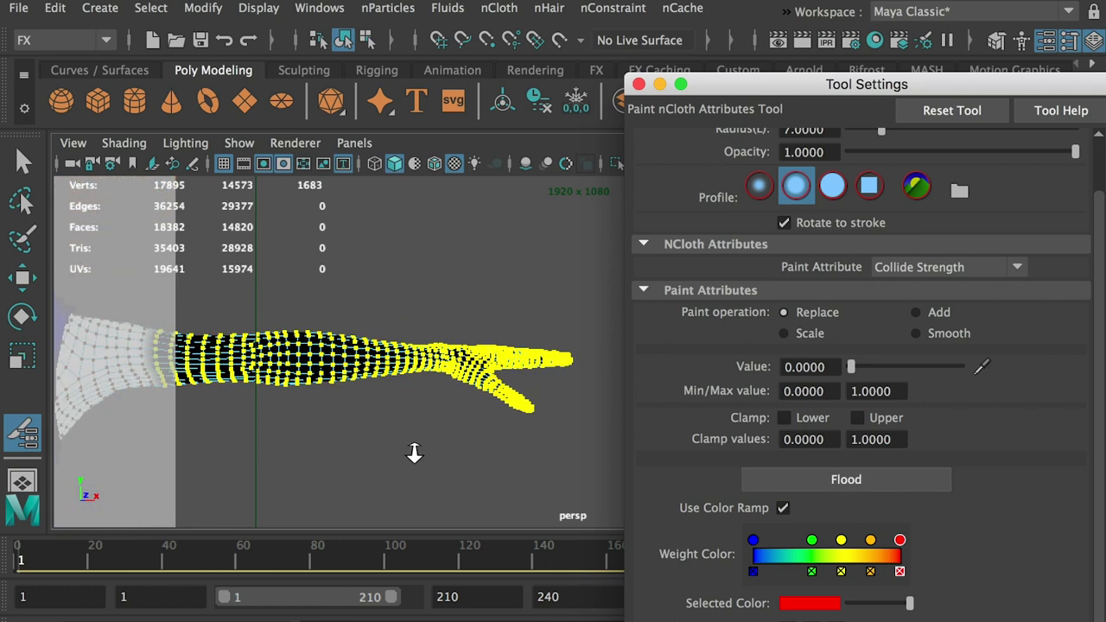
# Select the body's arm and hand vertices and flood their Collide Strength to 0.
pyautogui.press('q')
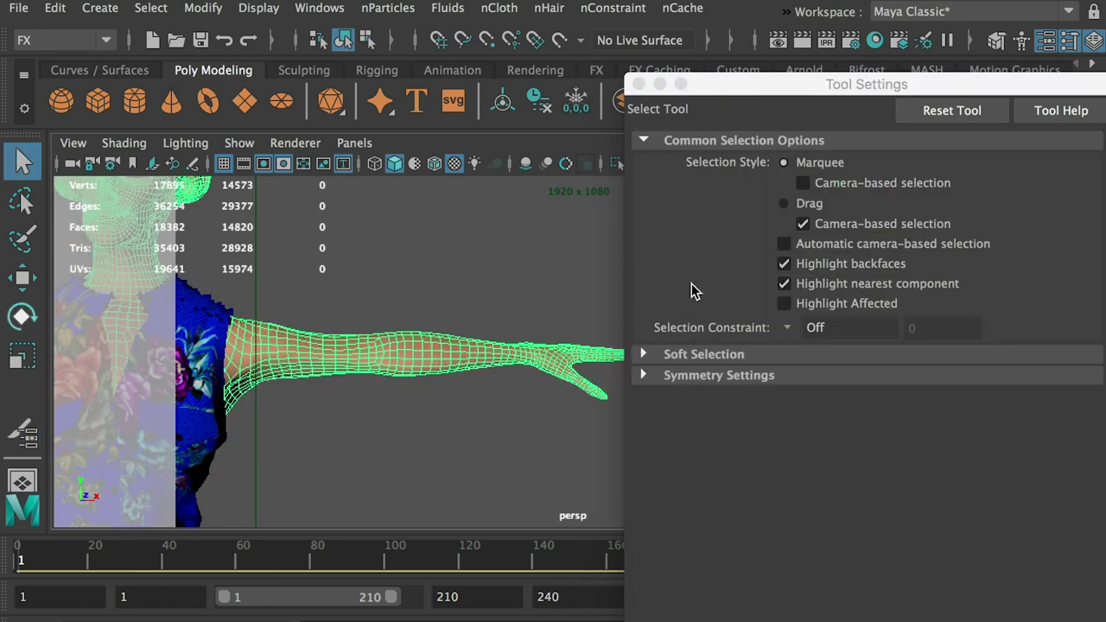
pyautogui.keyDown('alt'); pyautogui.moveTo(605, 406); pyautogui.dragTo(543, 403); pyautogui.keyUp('alt')
pyautogui.moveTo(414, 253); pyautogui.dragTo(321, 282, button='right')
pyautogui.keyDown('alt'); pyautogui.moveTo(320, 284); pyautogui.dragTo(340, 323); pyautogui.keyUp('alt')
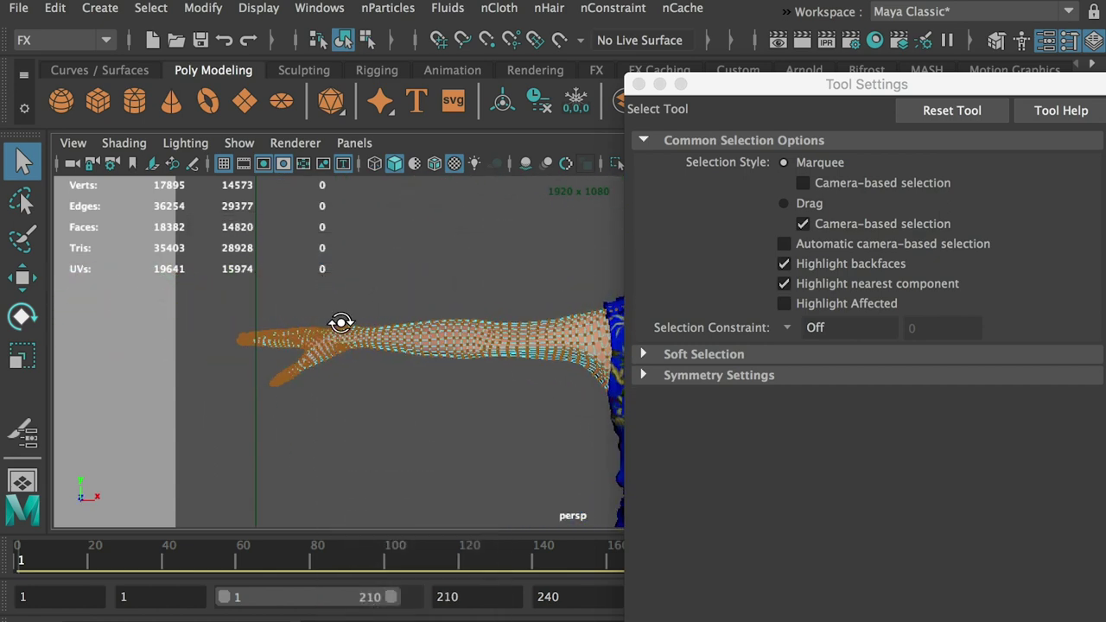
pyautogui.moveTo(204, 260); pyautogui.dragTo(550, 453)
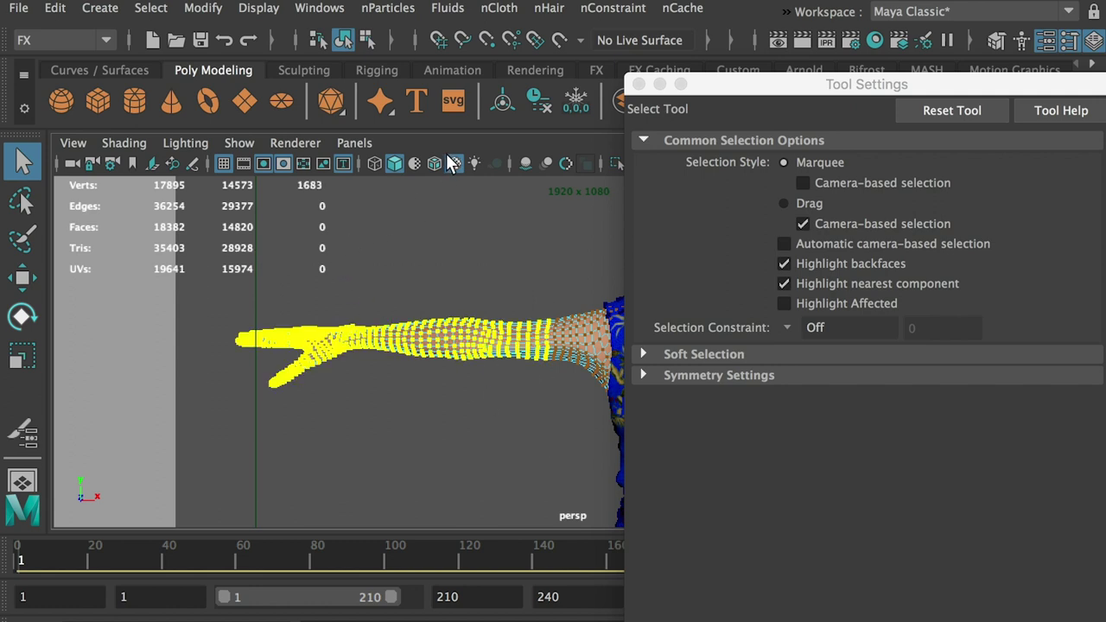
pyautogui.click(500, 8)
pyautogui.moveTo(623, 318)
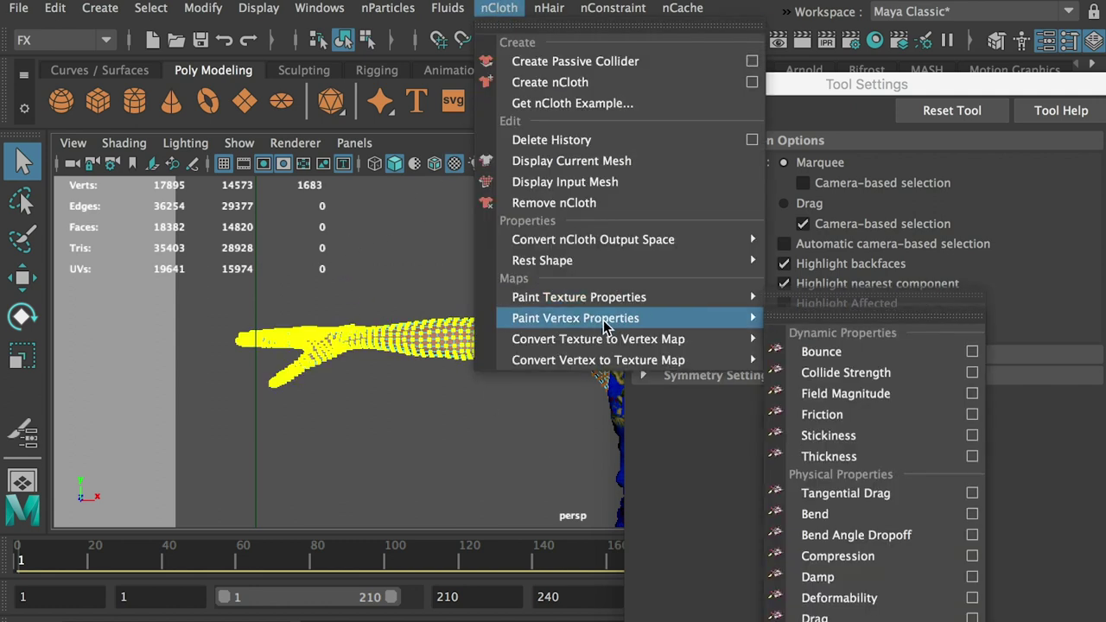
pyautogui.click(972, 375)
pyautogui.click(837, 482)
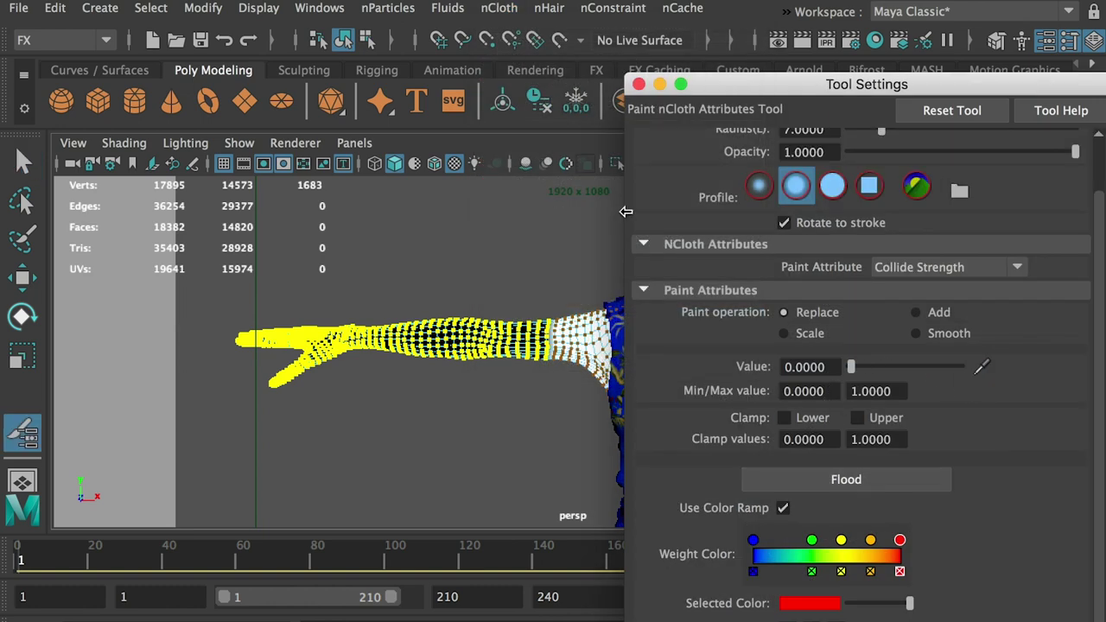
# Return to object selection and frame the whole dressed character.
pyautogui.moveTo(726, 91); pyautogui.dragTo(1105, 78)
pyautogui.moveTo(662, 259); pyautogui.dragTo(756, 273, button='right')
pyautogui.scroll(-5, 756, 273)
pyautogui.keyDown('alt'); pyautogui.moveTo(718, 277); pyautogui.dragTo(628, 298, button='middle'); pyautogui.keyUp('alt')
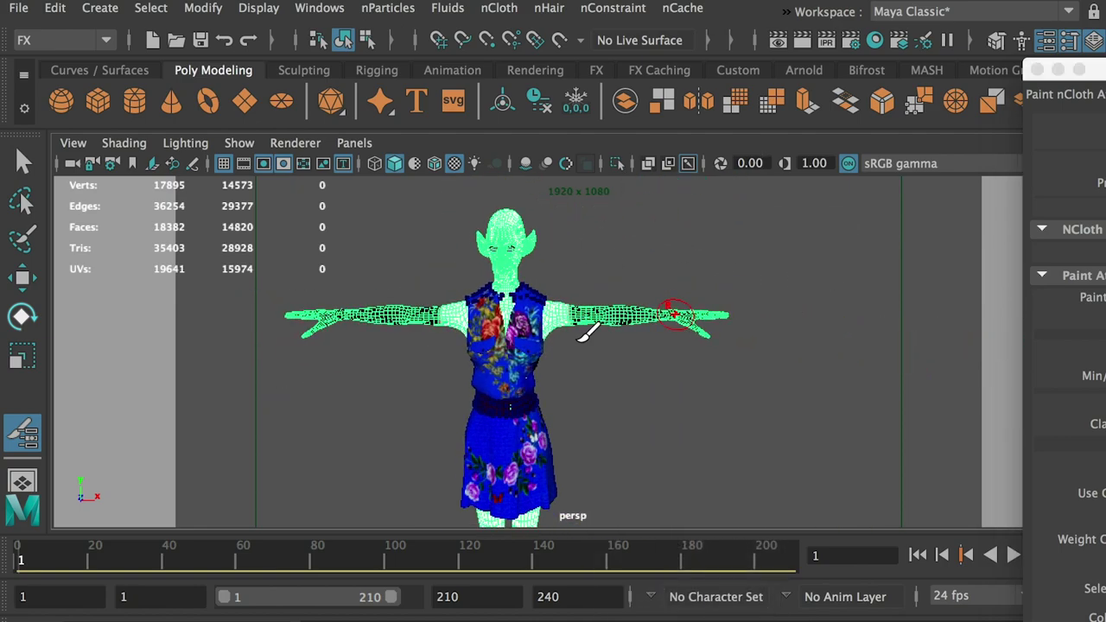
pyautogui.scroll(-1, 680, 325)
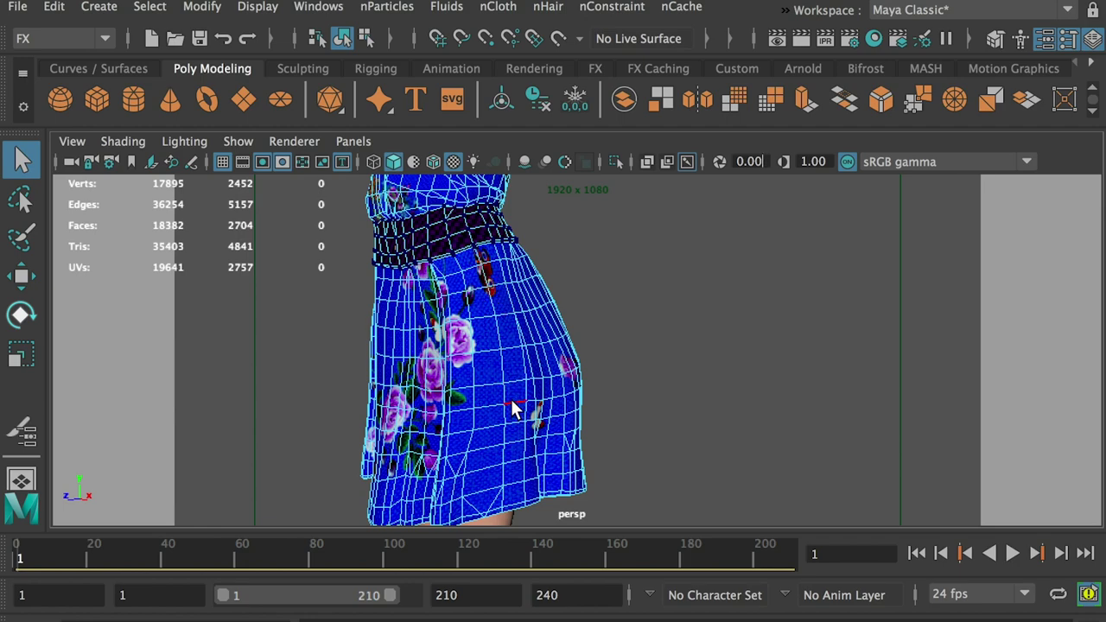
# Select a vertical edge loop on one side of the skirt and convert it to vertices.
pyautogui.scroll(3, 493, 309)
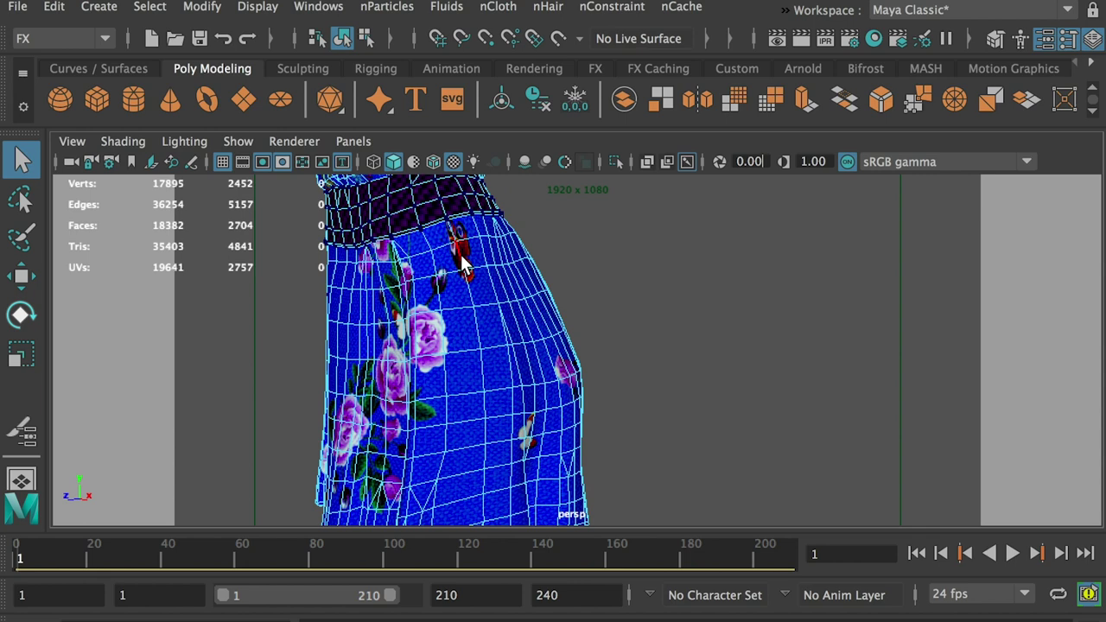
pyautogui.doubleClick(463, 266)
pyautogui.keyDown('alt'); pyautogui.moveTo(463, 266); pyautogui.dragTo(495, 313); pyautogui.keyUp('alt')
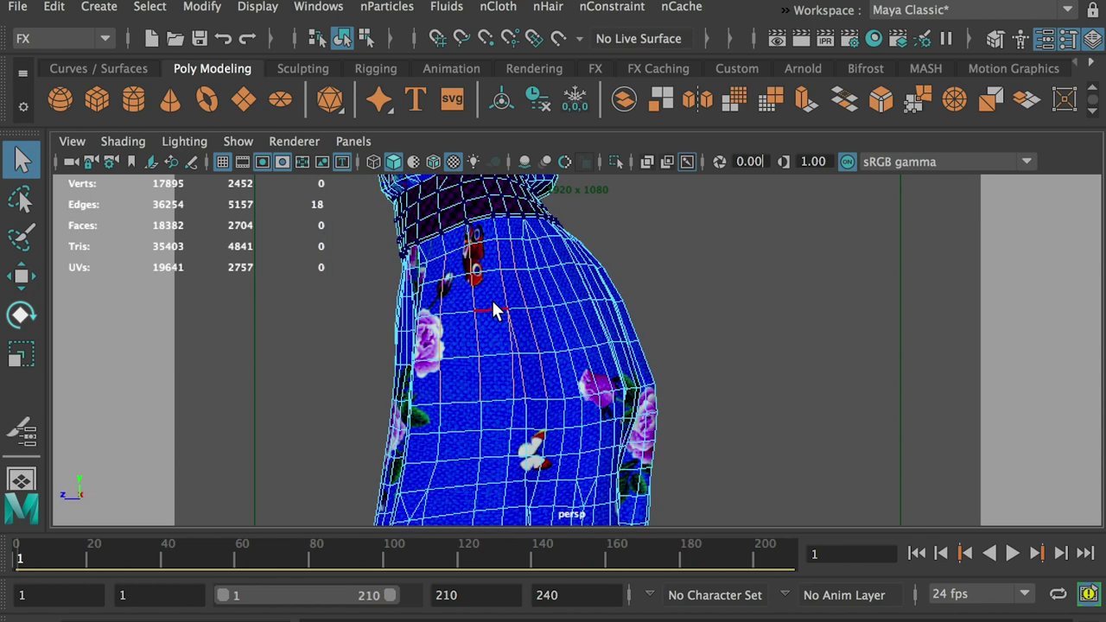
pyautogui.keyDown('ctrl'); pyautogui.rightClick(492, 306); pyautogui.keyUp('ctrl')
pyautogui.click(492, 307)
pyautogui.keyDown('ctrl'); pyautogui.moveTo(490, 308); pyautogui.dragTo(275, 305, button='right'); pyautogui.keyUp('ctrl')
pyautogui.keyDown('alt'); pyautogui.moveTo(687, 340); pyautogui.dragTo(473, 450, button='middle'); pyautogui.keyUp('alt')
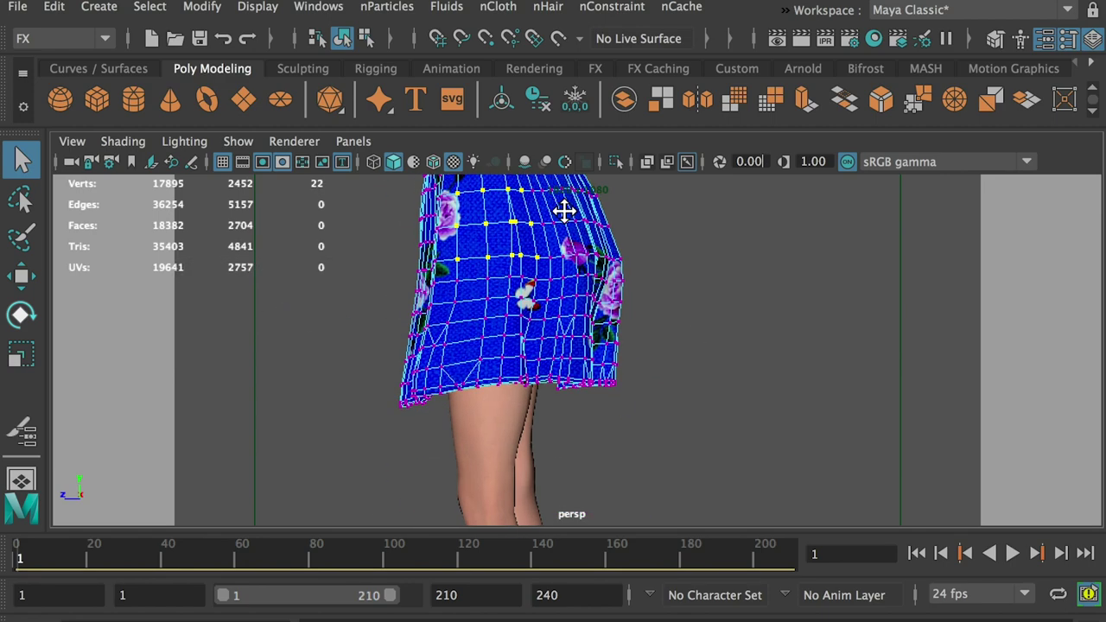
# Add the body mesh and pin those skirt vertices with a Point to Surface nConstraint.
pyautogui.keyDown('shift'); pyautogui.click(468, 441); pyautogui.keyUp('shift')
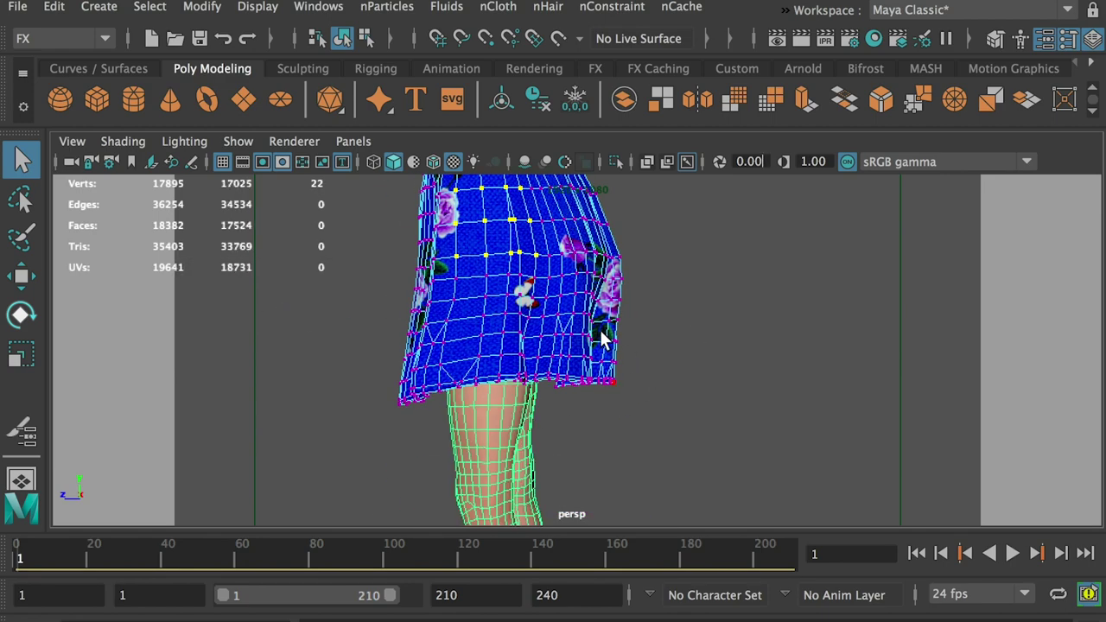
pyautogui.scroll(3, 573, 383)
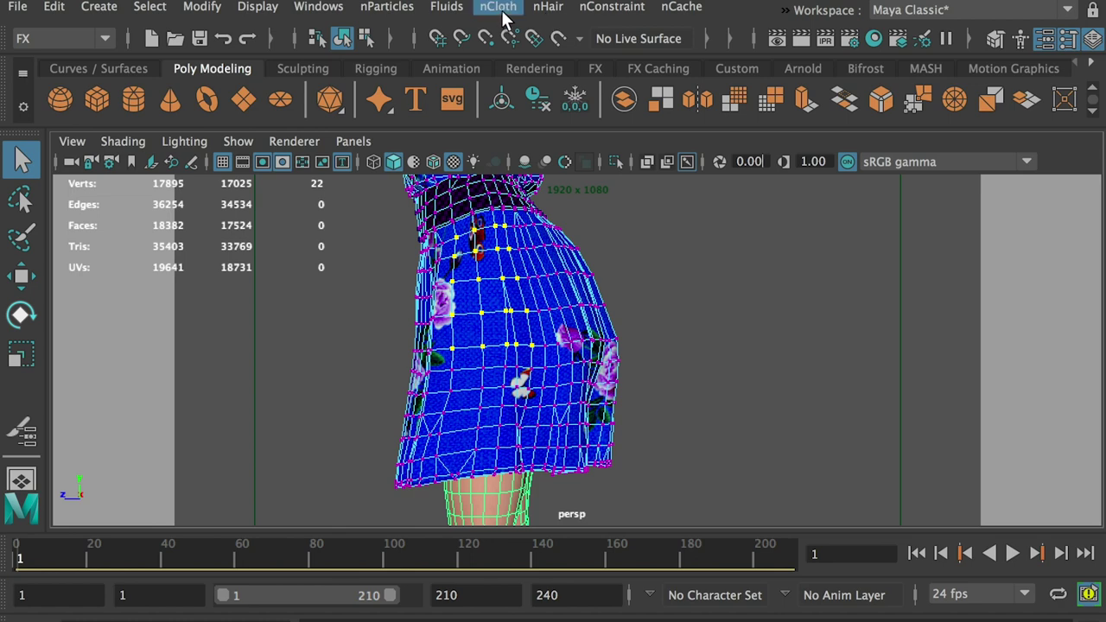
pyautogui.click(611, 7)
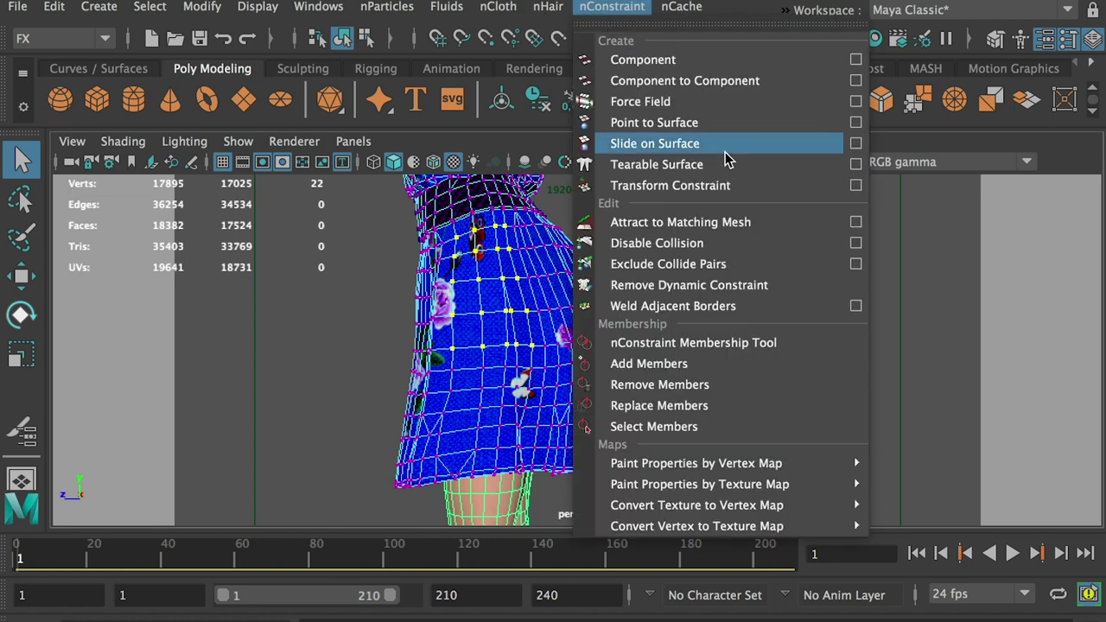
pyautogui.click(688, 126)
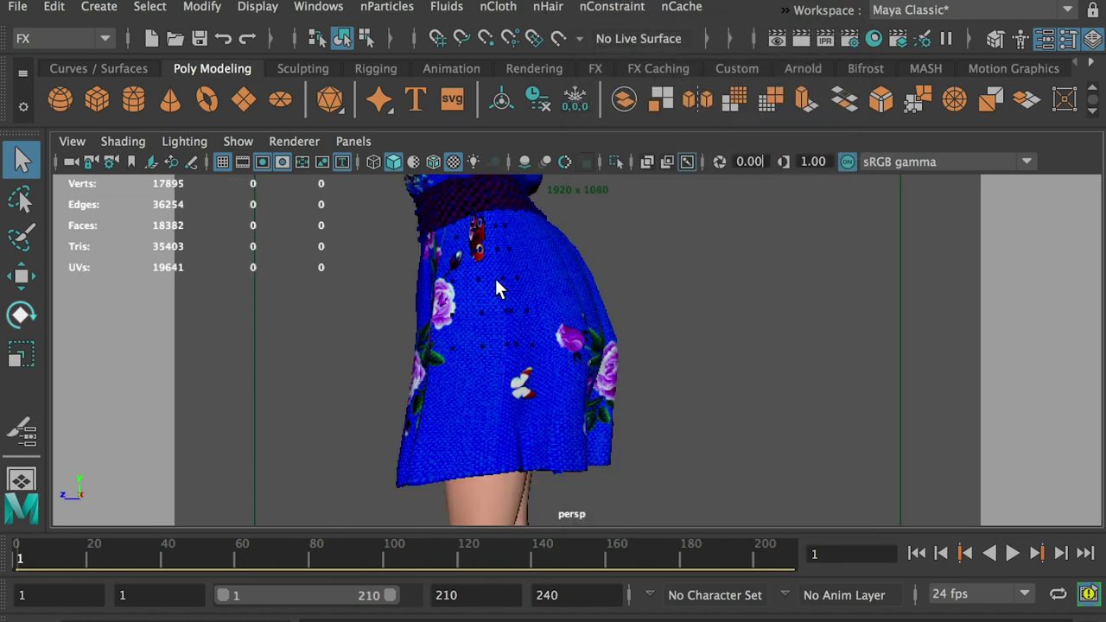
# Select an edge loop on the skirt's other side and convert it to its 22 vertices.
pyautogui.keyDown('alt'); pyautogui.moveTo(586, 292); pyautogui.dragTo(706, 288); pyautogui.keyUp('alt')
pyautogui.click(749, 324)
pyautogui.keyDown('alt'); pyautogui.moveTo(748, 324); pyautogui.dragTo(672, 338); pyautogui.keyUp('alt')
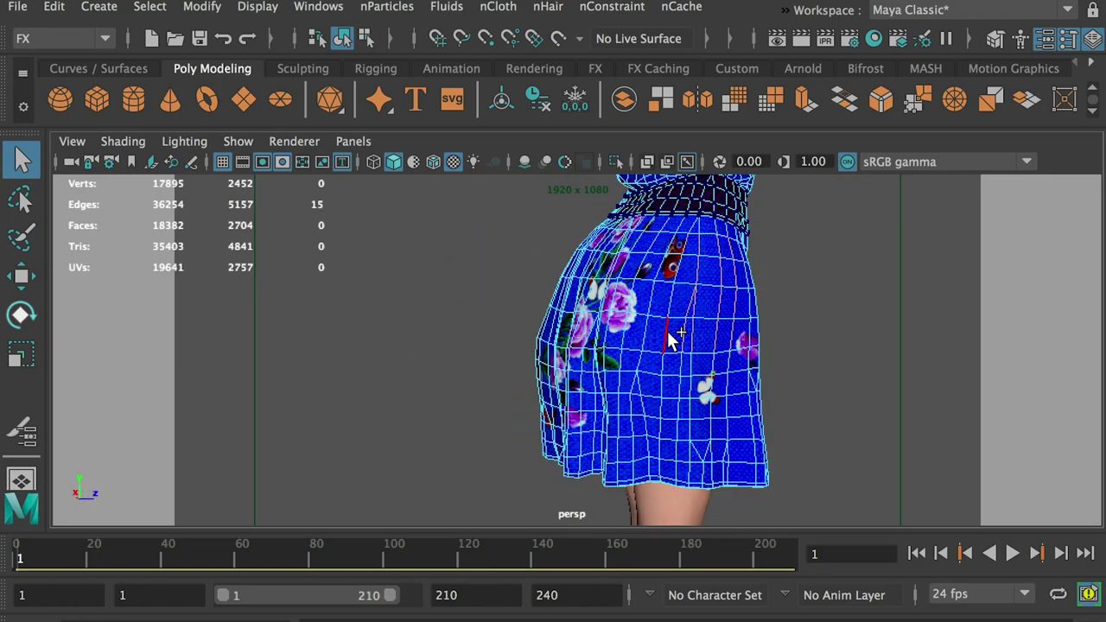
pyautogui.doubleClick(672, 337)
pyautogui.keyDown('alt'); pyautogui.moveTo(777, 306); pyautogui.dragTo(706, 301); pyautogui.keyUp('alt')
pyautogui.keyDown('ctrl'); pyautogui.rightClick(701, 295); pyautogui.keyUp('ctrl')
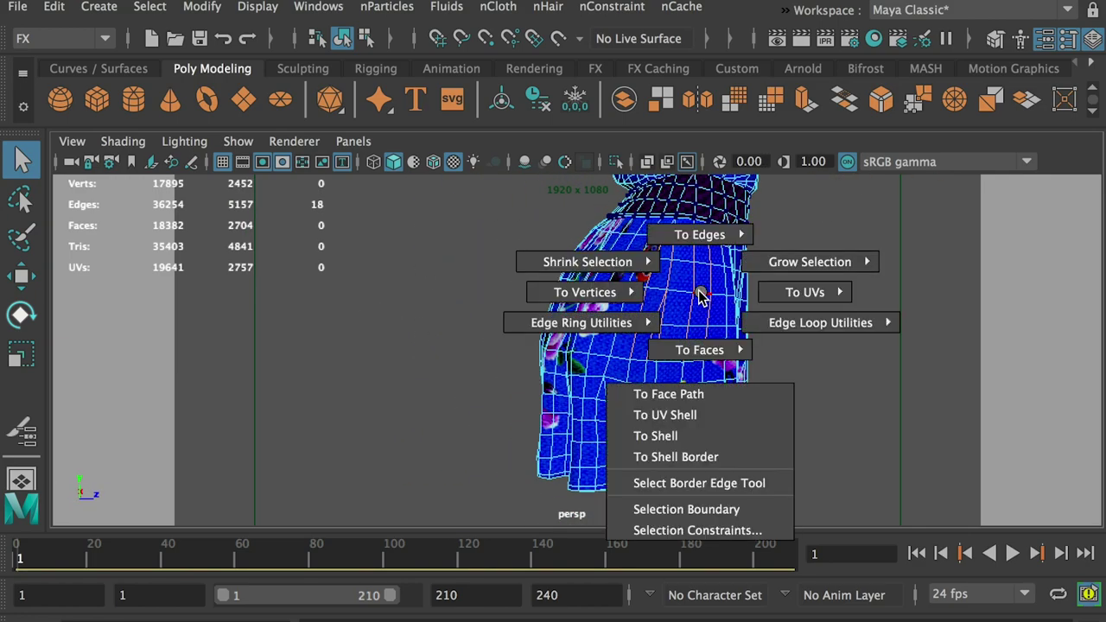
pyautogui.keyDown('ctrl'); pyautogui.moveTo(701, 295); pyautogui.dragTo(536, 294, button='right'); pyautogui.keyUp('ctrl')
pyautogui.keyDown('alt'); pyautogui.moveTo(711, 285); pyautogui.dragTo(777, 268); pyautogui.keyUp('alt')
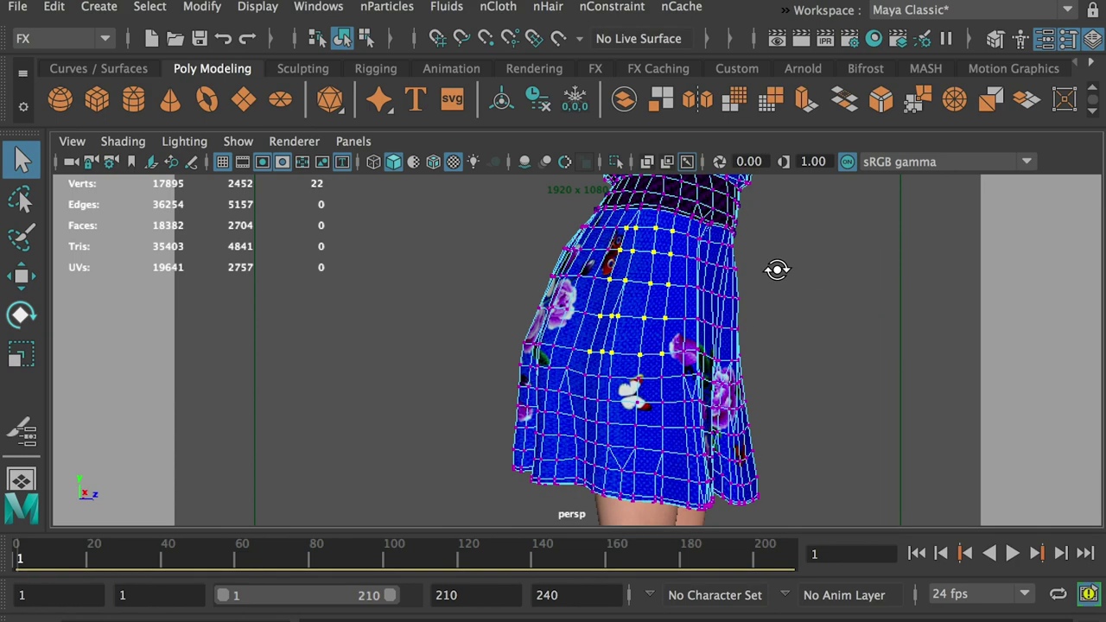
pyautogui.keyDown('alt'); pyautogui.moveTo(822, 379); pyautogui.dragTo(701, 282); pyautogui.keyUp('alt')
# Add the body and pin this second vertex group with Point to Surface.
pyautogui.keyDown('shift'); pyautogui.click(608, 398); pyautogui.keyUp('shift')
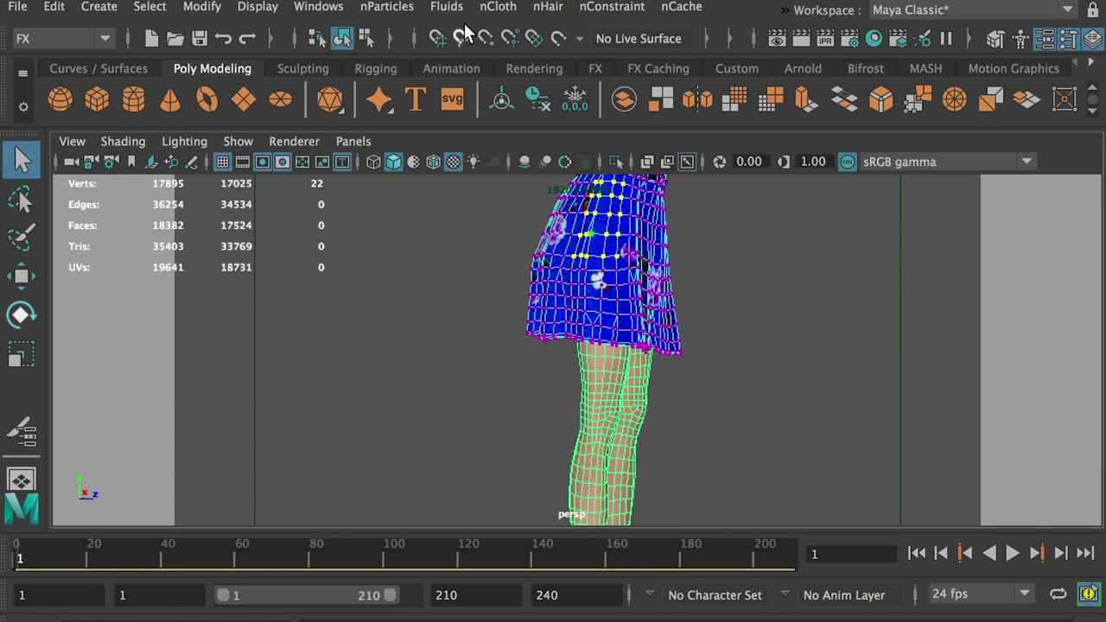
pyautogui.click(498, 6)
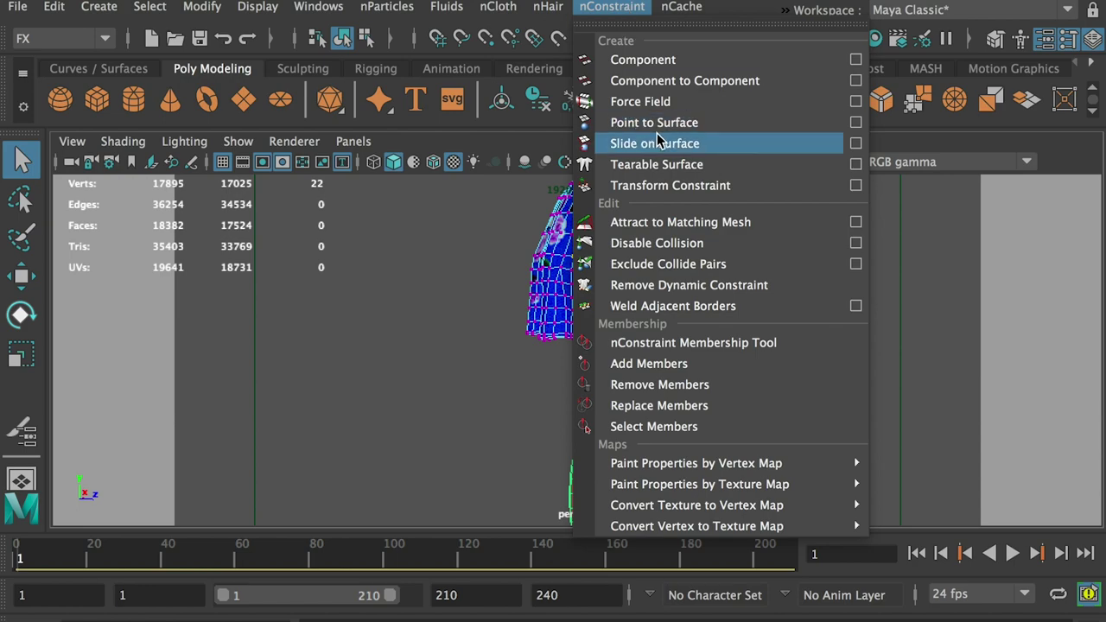
pyautogui.click(654, 123)
pyautogui.scroll(-5, 738, 242)
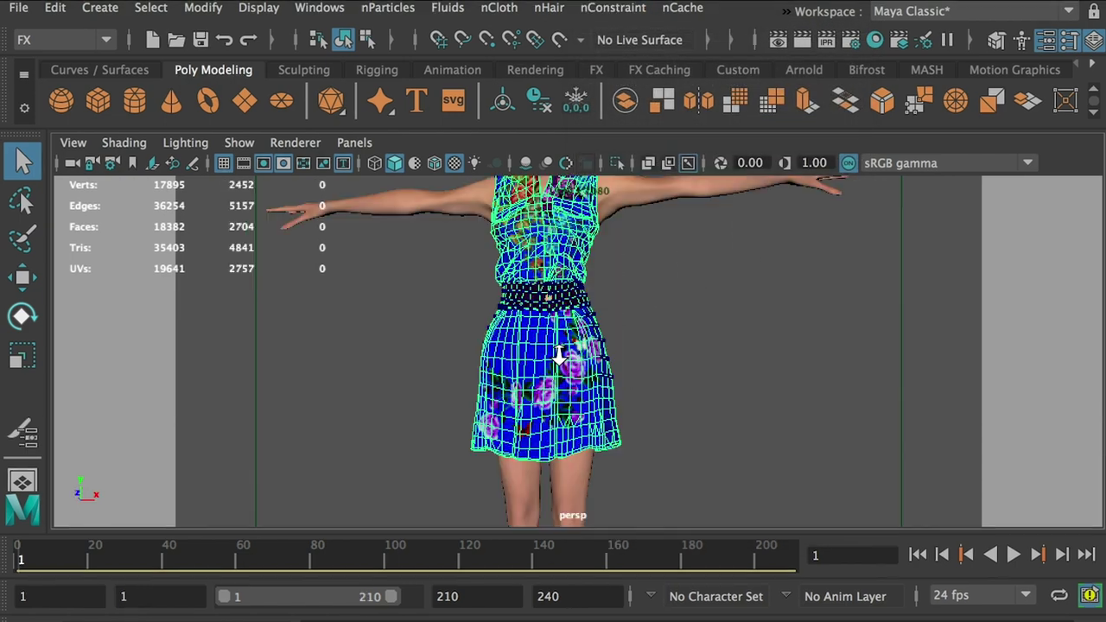
pyautogui.keyDown('alt'); pyautogui.moveTo(527, 372); pyautogui.dragTo(522, 429); pyautogui.keyUp('alt')
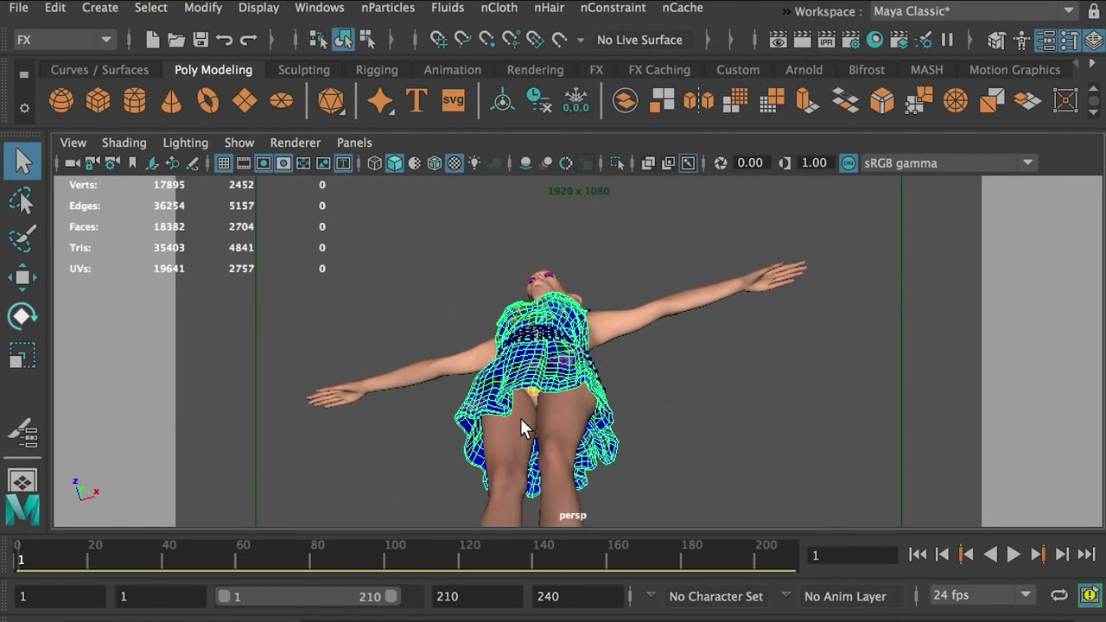
pyautogui.keyDown('alt'); pyautogui.moveTo(566, 386); pyautogui.dragTo(580, 413); pyautogui.keyUp('alt')
# Hide the body mesh with Hide Selection.
pyautogui.click(618, 316)
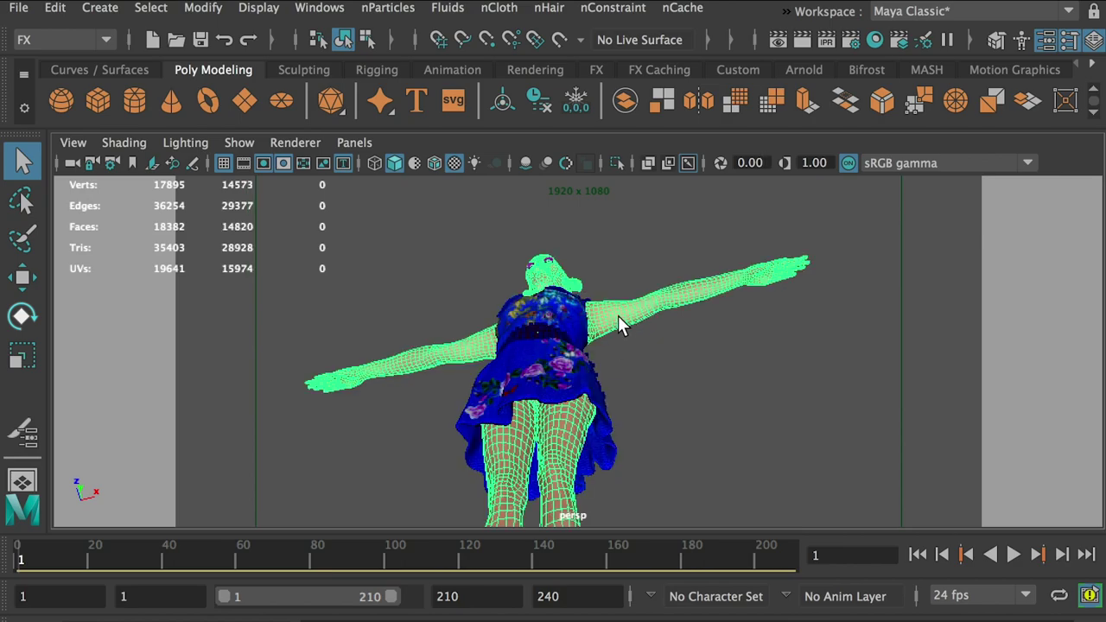
pyautogui.click(258, 8)
pyautogui.moveTo(287, 124)
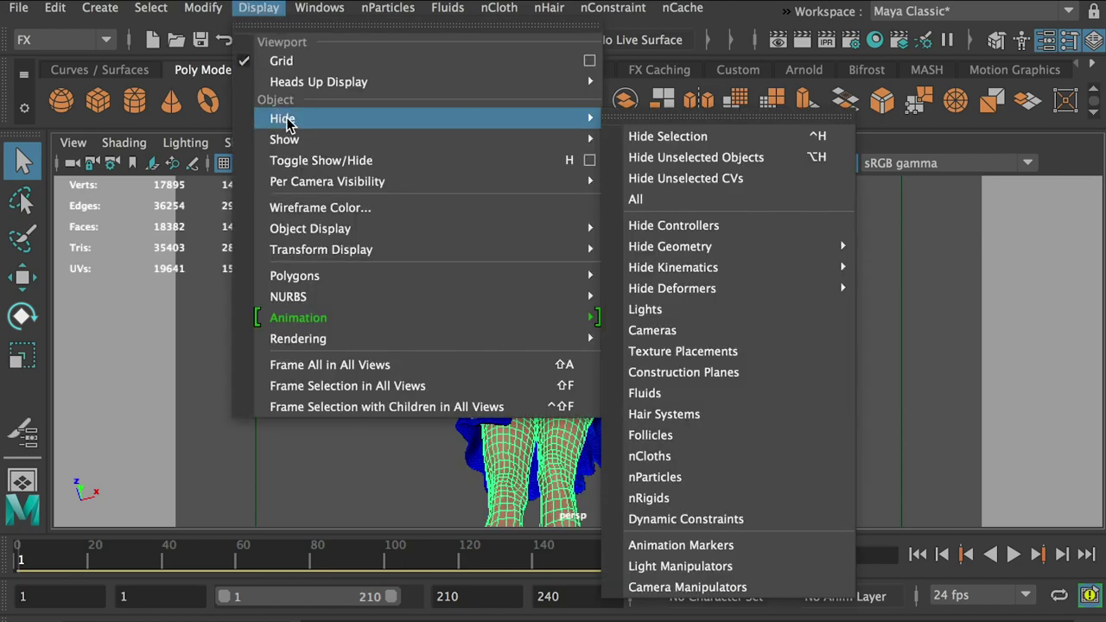
pyautogui.click(666, 137)
# Select the dress and pick the edge loops around its inner opening from below.
pyautogui.click(536, 424)
pyautogui.keyDown('alt'); pyautogui.moveTo(536, 424); pyautogui.dragTo(617, 395); pyautogui.keyUp('alt')
pyautogui.scroll(5, 666, 346)
pyautogui.keyDown('alt'); pyautogui.moveTo(677, 477); pyautogui.dragTo(627, 380); pyautogui.keyUp('alt')
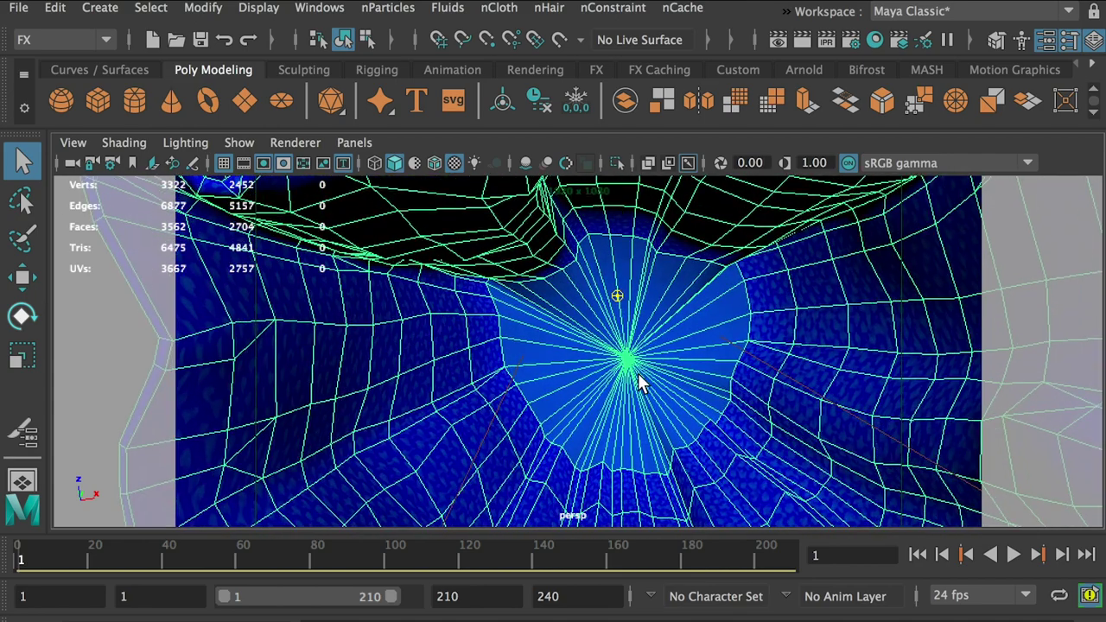
pyautogui.moveTo(638, 253); pyautogui.dragTo(614, 197, button='right')
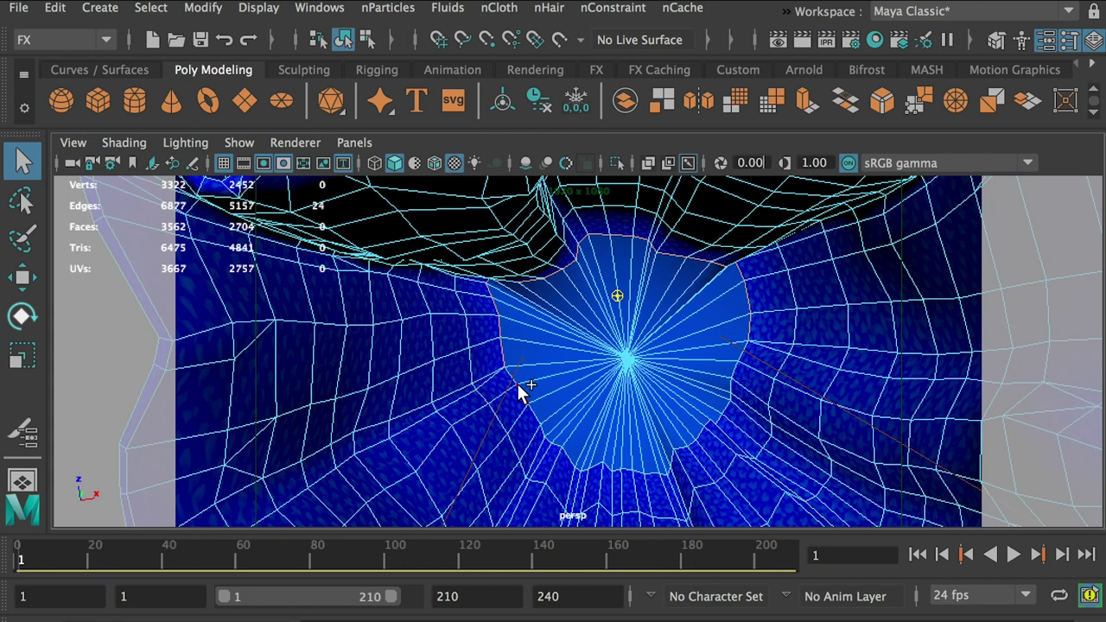
pyautogui.keyDown('shift'); pyautogui.doubleClick(493, 413); pyautogui.keyUp('shift')
pyautogui.keyDown('shift'); pyautogui.doubleClick(748, 446); pyautogui.keyUp('shift')
pyautogui.keyDown('alt'); pyautogui.moveTo(749, 445); pyautogui.dragTo(575, 420); pyautogui.keyUp('alt')
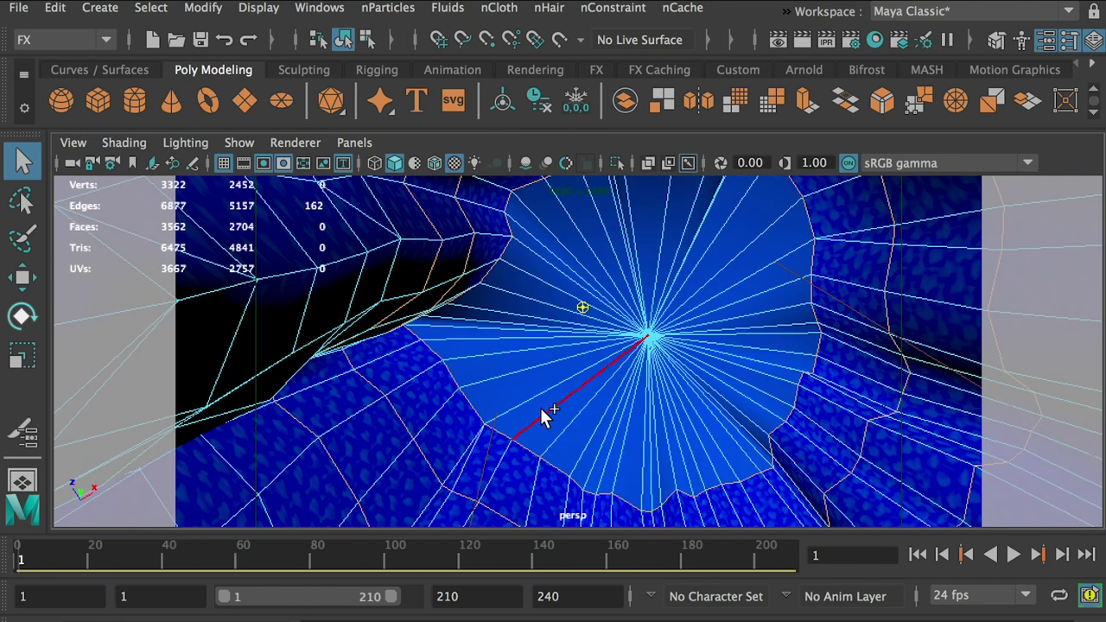
pyautogui.scroll(-5, 585, 407)
pyautogui.keyDown('shift'); pyautogui.moveTo(454, 370); pyautogui.dragTo(264, 382, button='right'); pyautogui.keyUp('shift')
# Convert the loops to vertices, save them as quick select set DressInnerVertices, and pick Body in the Outliner.
pyautogui.click(145, 9)
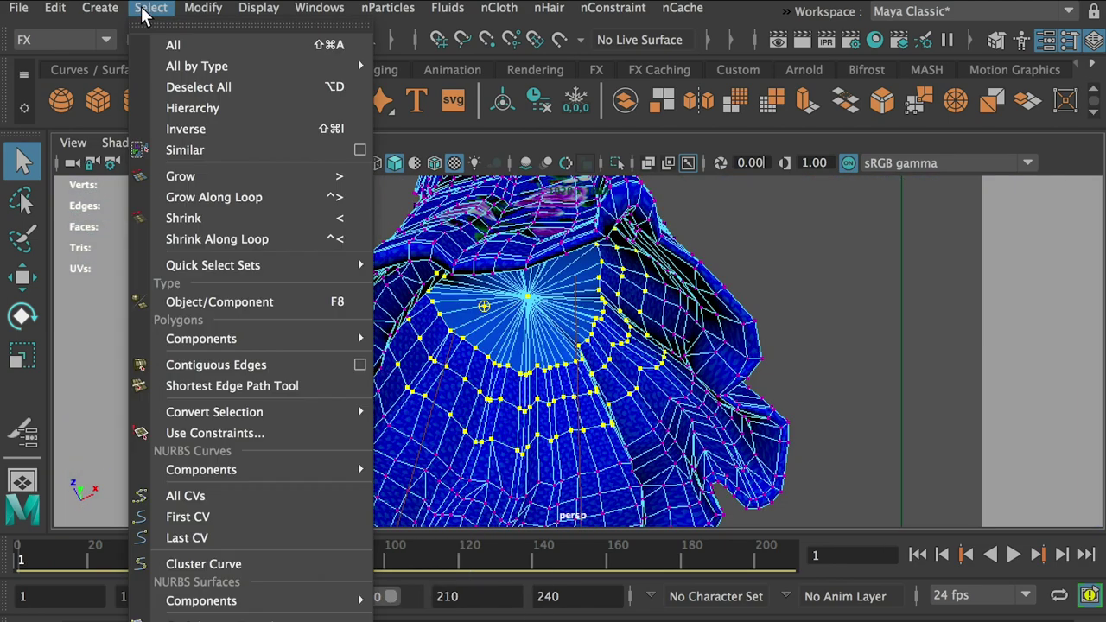
pyautogui.moveTo(105, 11)
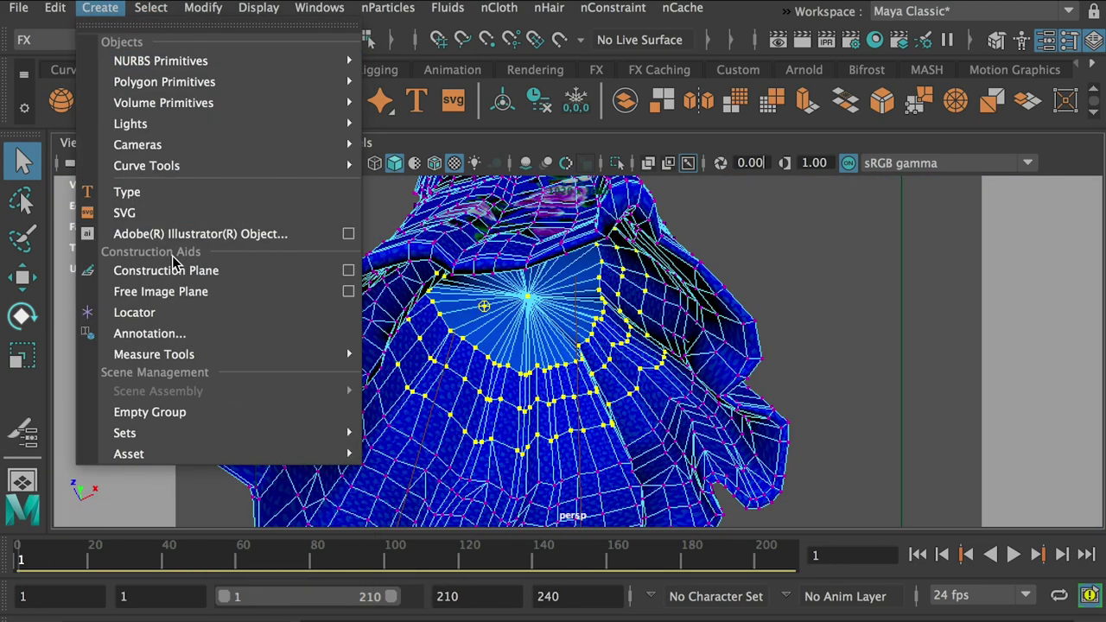
pyautogui.moveTo(148, 435)
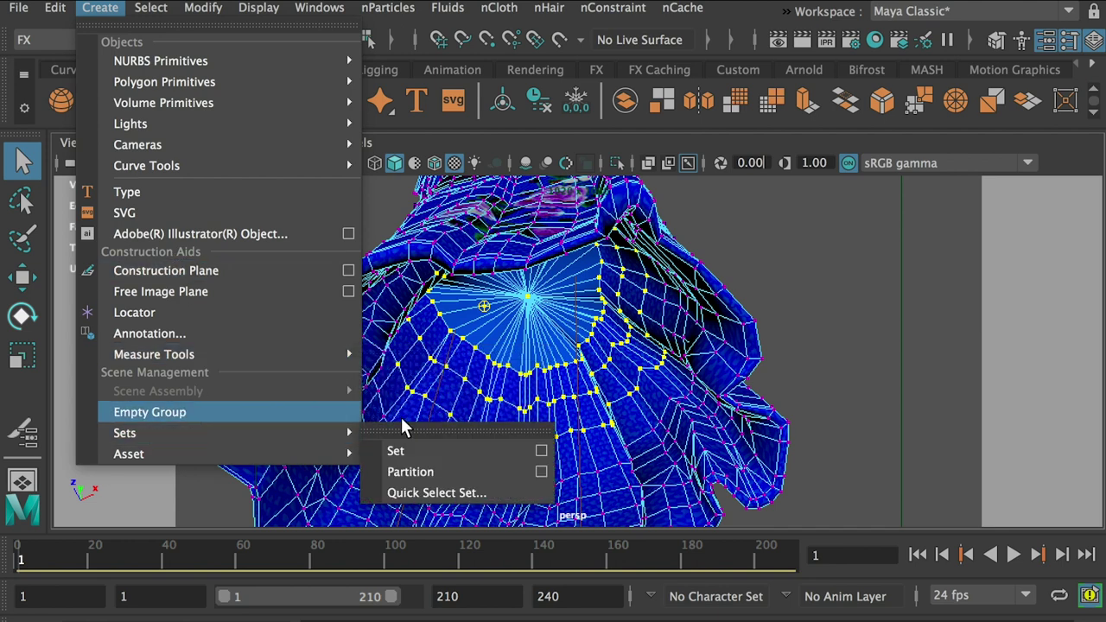
pyautogui.click(475, 494)
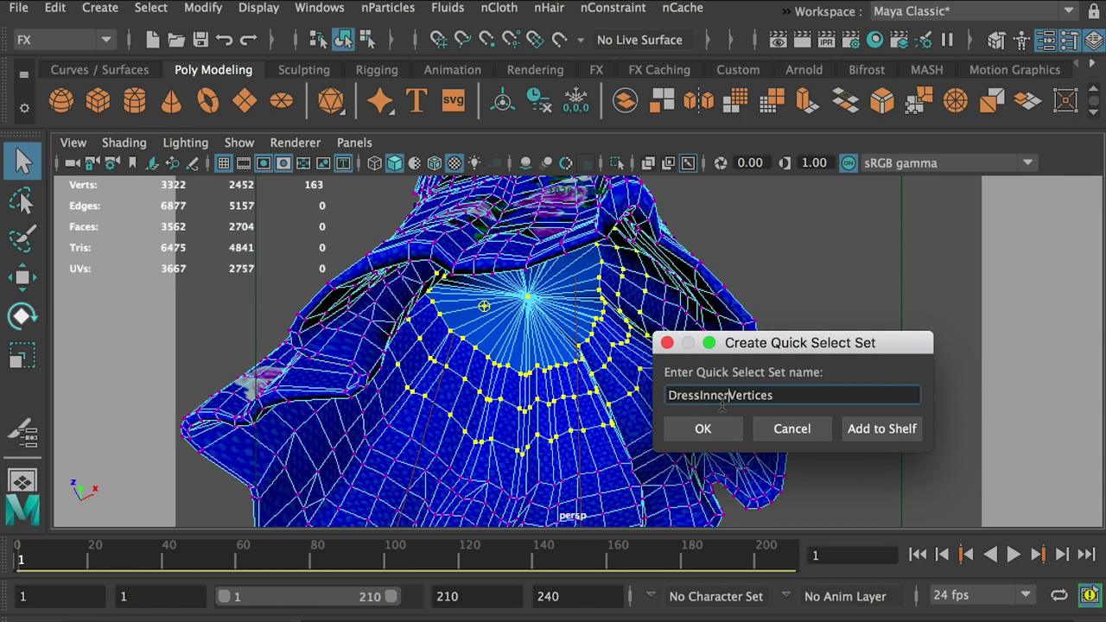
pyautogui.click(700, 429)
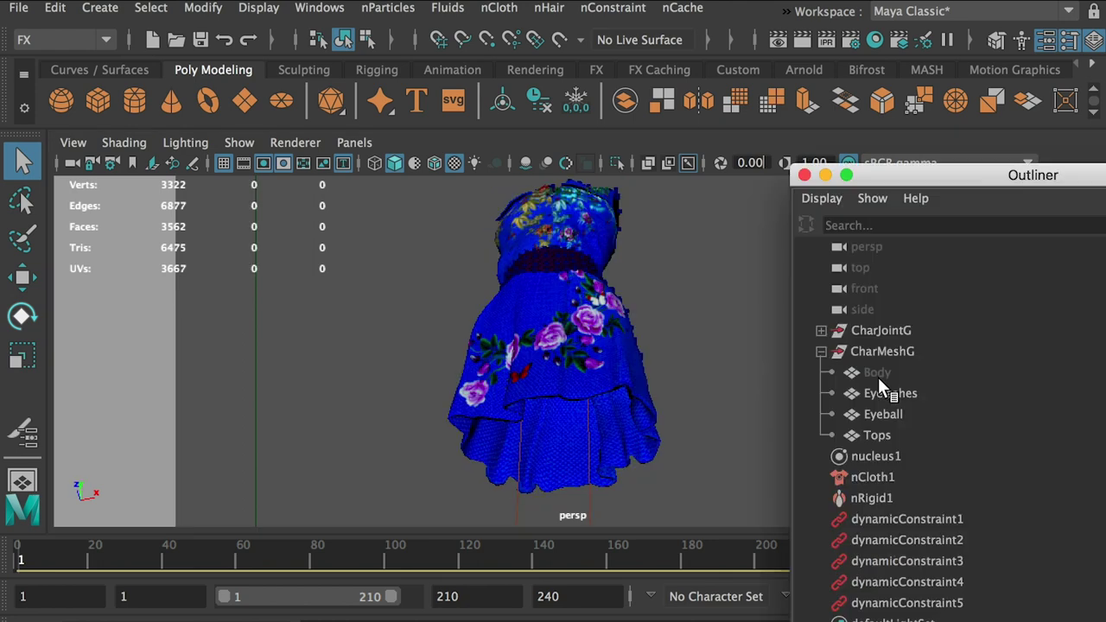
pyautogui.click(878, 375)
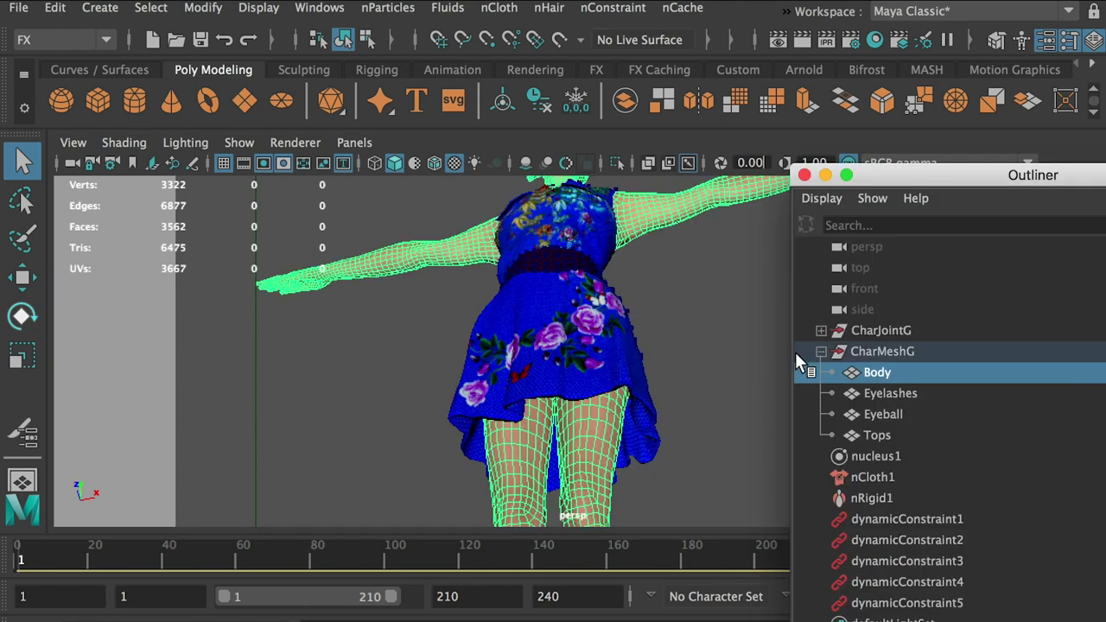
# Select the Tops dress mesh and switch it to vertex mode.
pyautogui.click(686, 314)
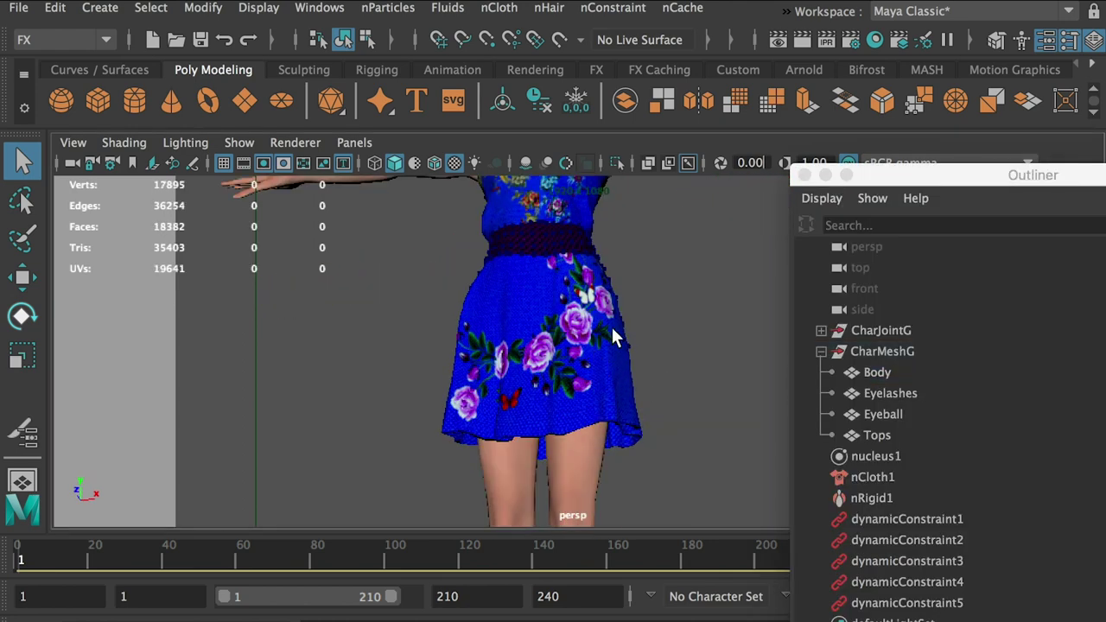
pyautogui.click(615, 396)
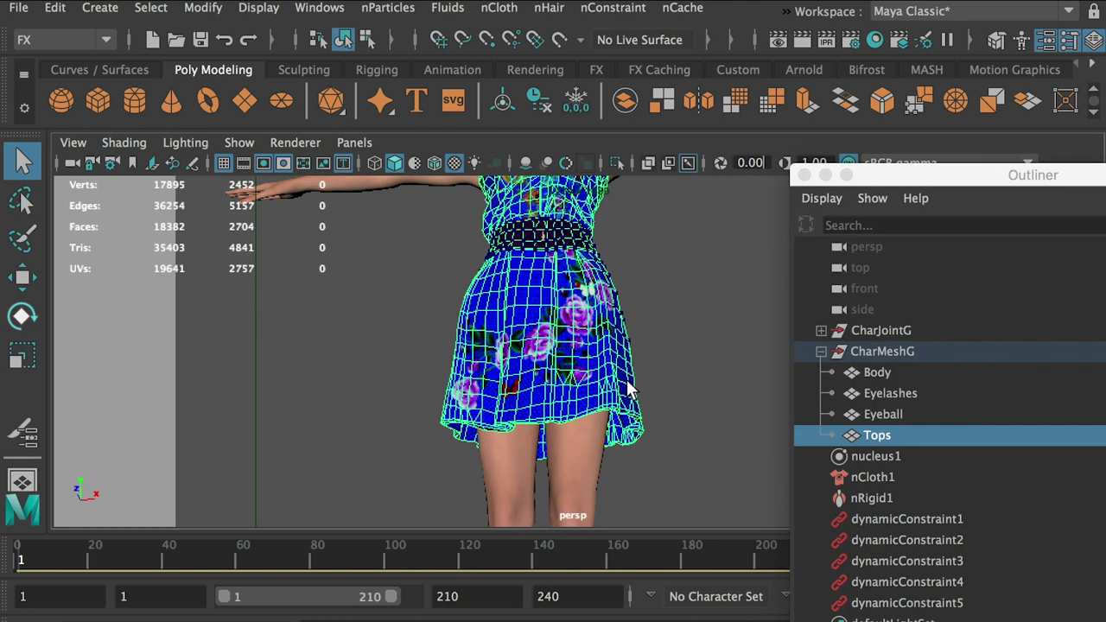
pyautogui.moveTo(627, 379); pyautogui.dragTo(577, 326, button='right')
pyautogui.click(524, 252)
pyautogui.keyDown('alt'); pyautogui.moveTo(523, 252); pyautogui.dragTo(578, 320); pyautogui.keyUp('alt')
pyautogui.press('w')
pyautogui.keyDown('alt'); pyautogui.moveTo(546, 358); pyautogui.dragTo(540, 278); pyautogui.keyUp('alt')
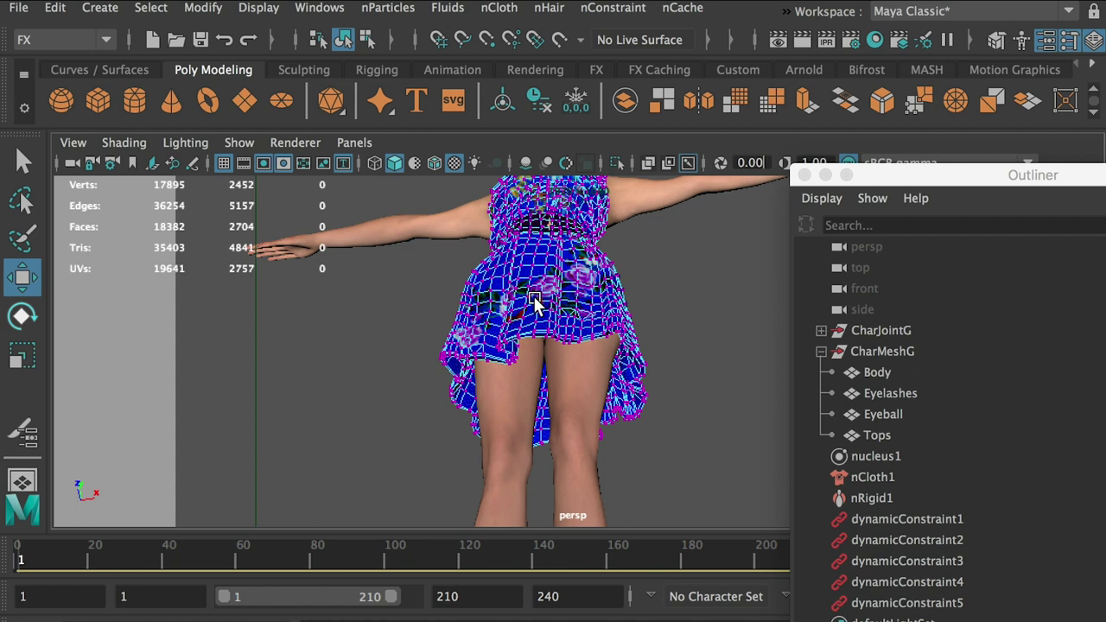
# Select the DressInnerVertices quick select set on the dress.
pyautogui.click(151, 8)
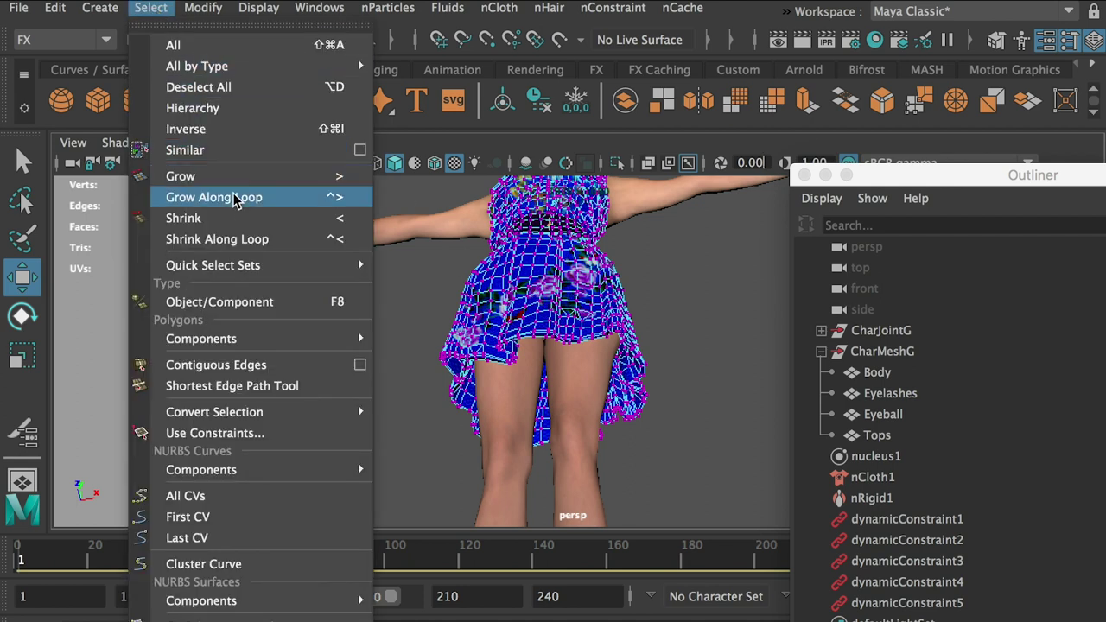
pyautogui.moveTo(232, 275)
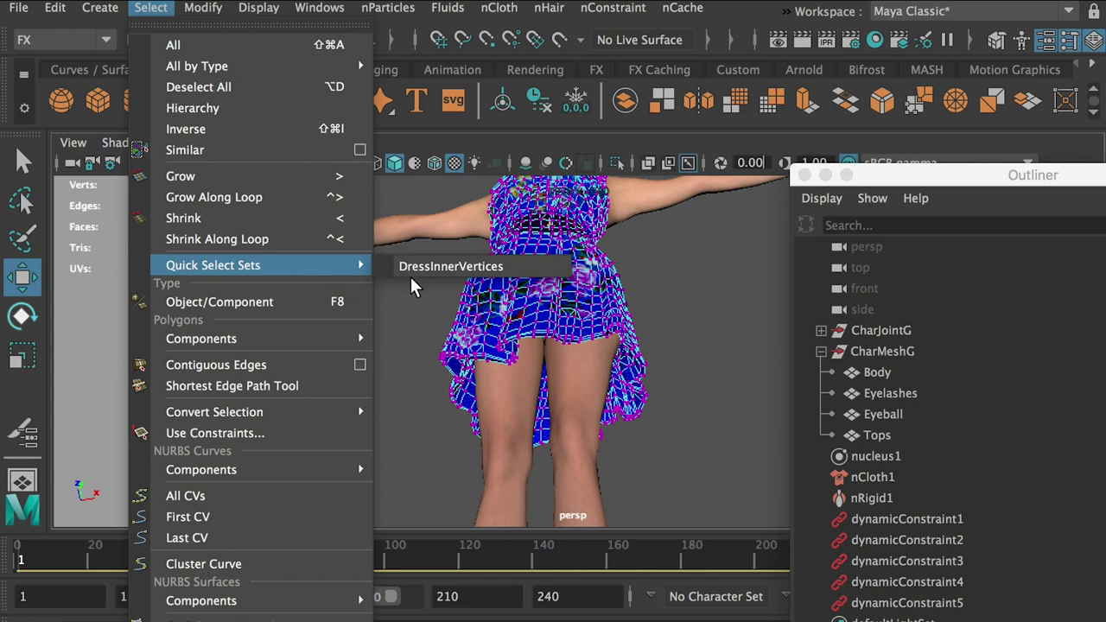
pyautogui.click(471, 275)
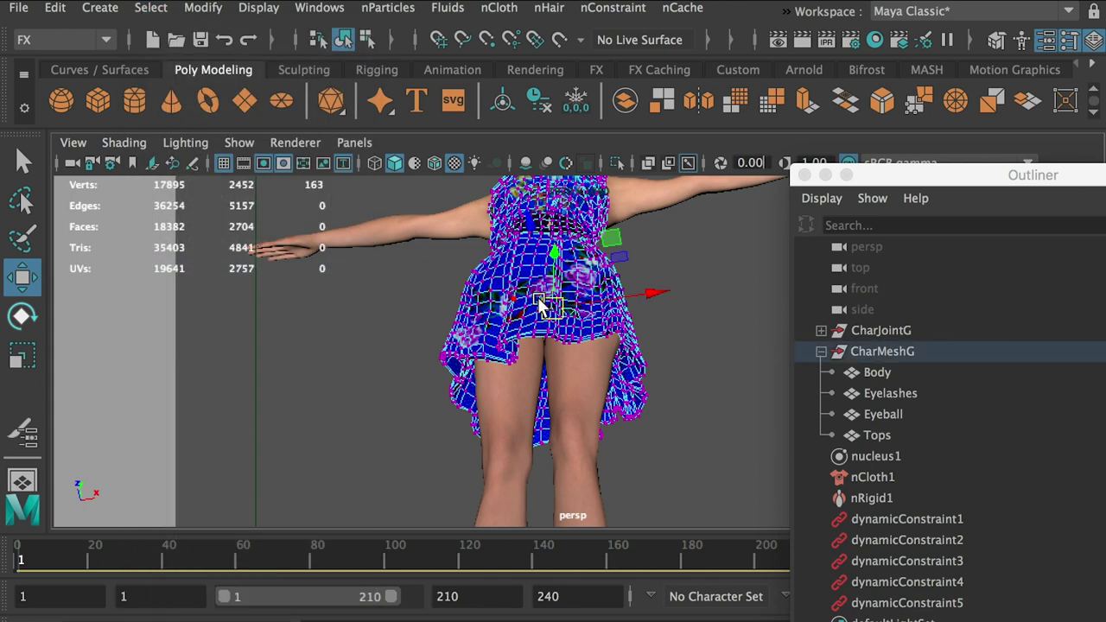
pyautogui.keyDown('alt'); pyautogui.moveTo(570, 320); pyautogui.dragTo(505, 246); pyautogui.keyUp('alt')
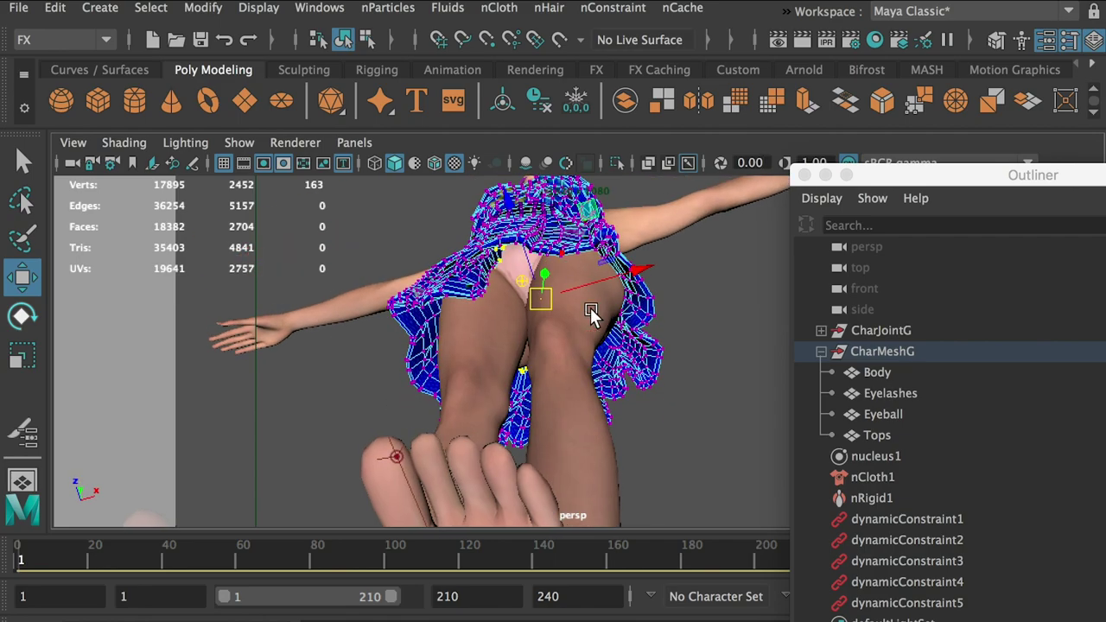
pyautogui.keyDown('alt'); pyautogui.moveTo(591, 312); pyautogui.dragTo(583, 234); pyautogui.keyUp('alt')
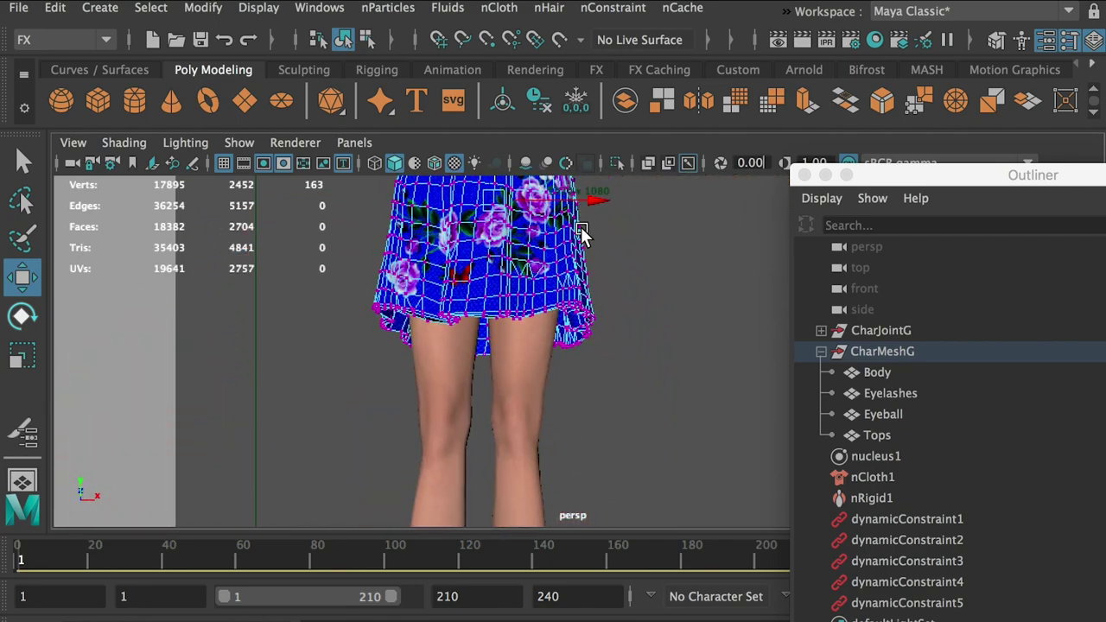
# Add Body to the selection and constrain the vertices to its surface with Point to Surface.
pyautogui.keyDown('shift'); pyautogui.click(524, 404); pyautogui.keyUp('shift')
pyautogui.keyDown('alt'); pyautogui.moveTo(622, 389); pyautogui.dragTo(560, 380); pyautogui.keyUp('alt')
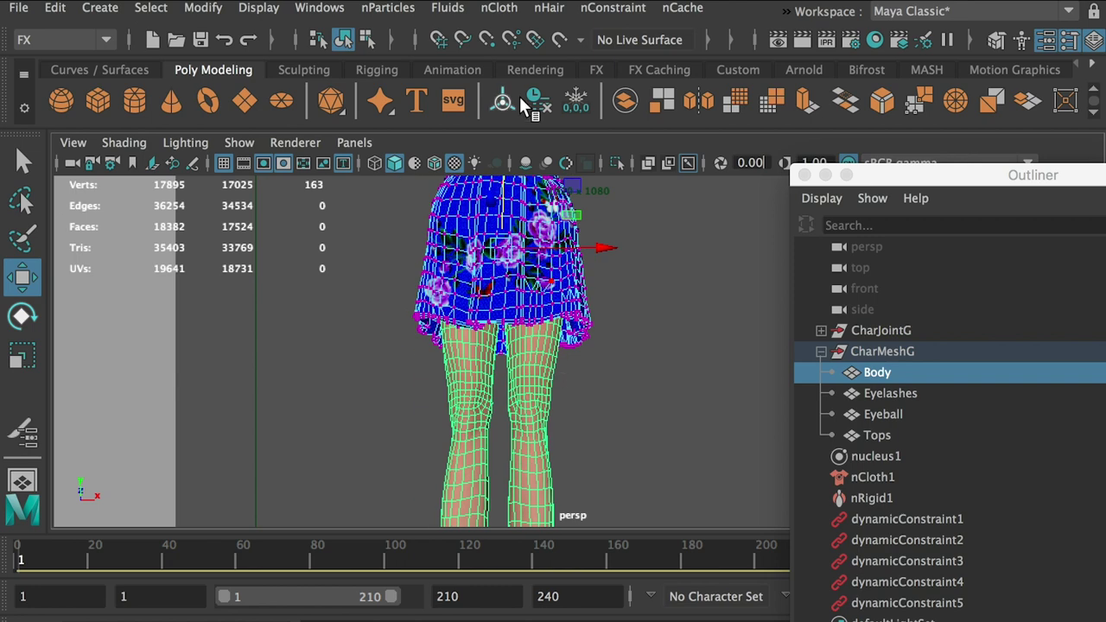
pyautogui.click(607, 8)
pyautogui.click(658, 124)
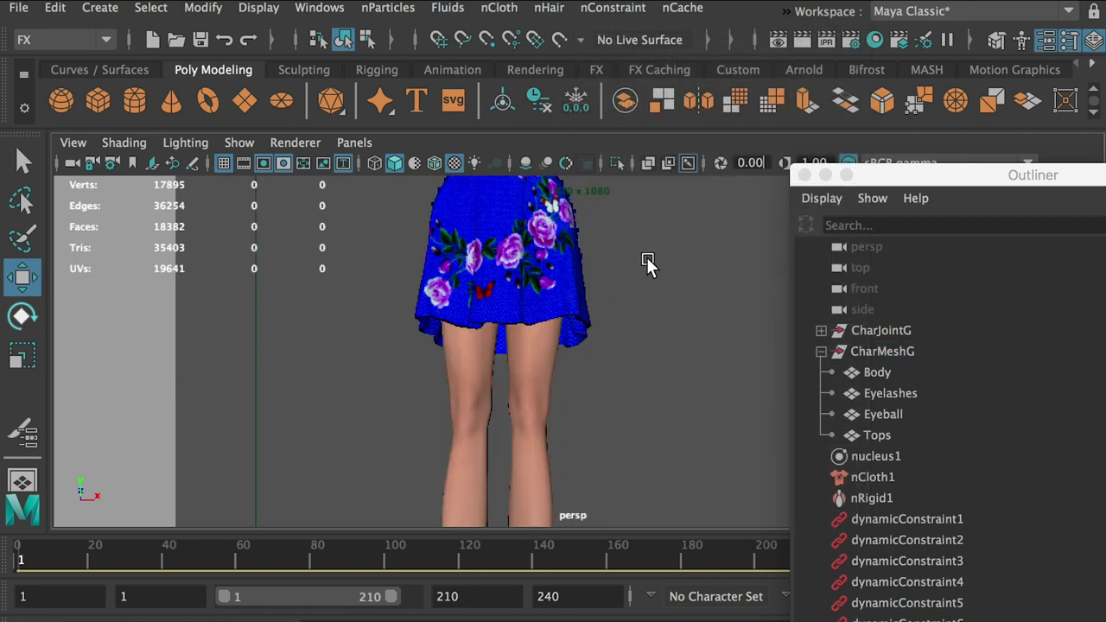
pyautogui.keyDown('alt'); pyautogui.moveTo(655, 312); pyautogui.dragTo(518, 337); pyautogui.keyUp('alt')
pyautogui.click(519, 337)
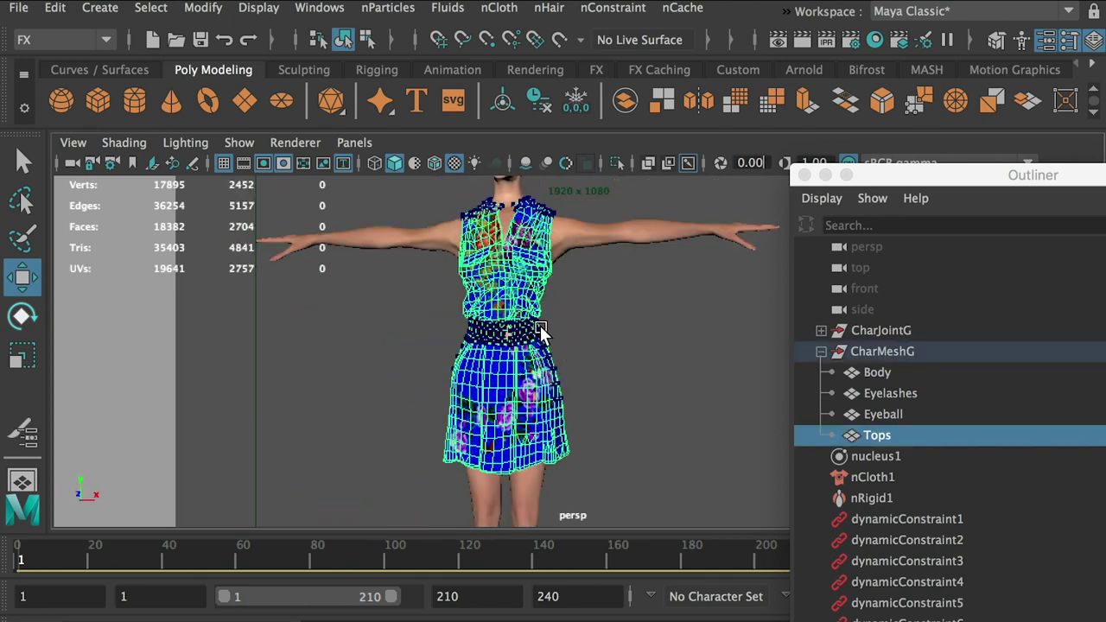
pyautogui.click(1089, 36)
# Set nucleus1 Solver Attributes Substeps and Max Collision Iterations to 20.
pyautogui.click(1048, 40)
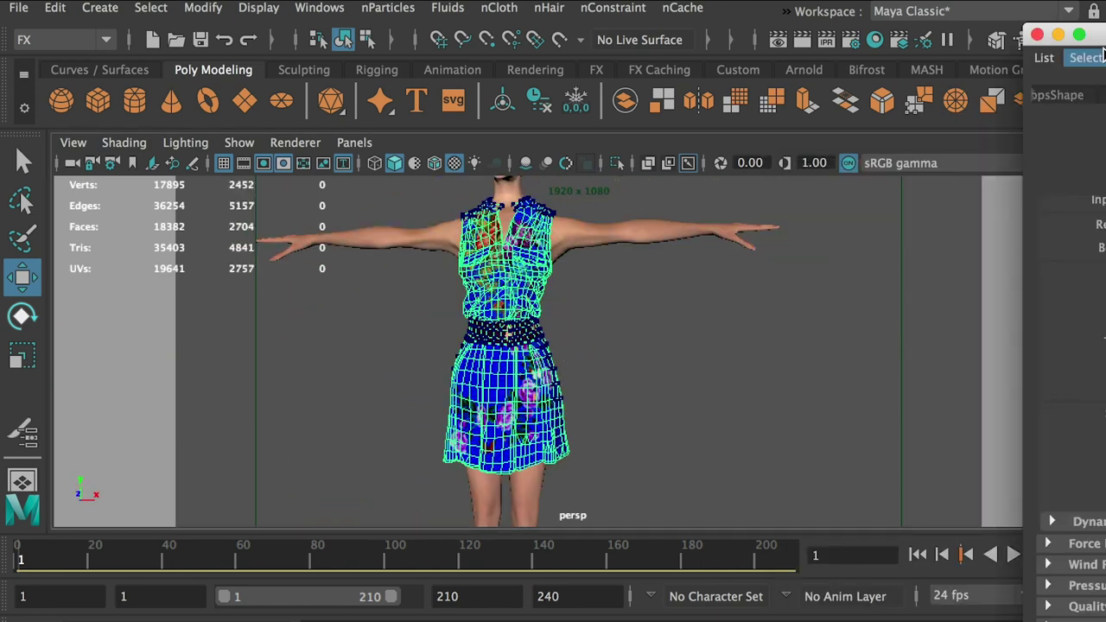
pyautogui.moveTo(1037, 52); pyautogui.dragTo(868, 86)
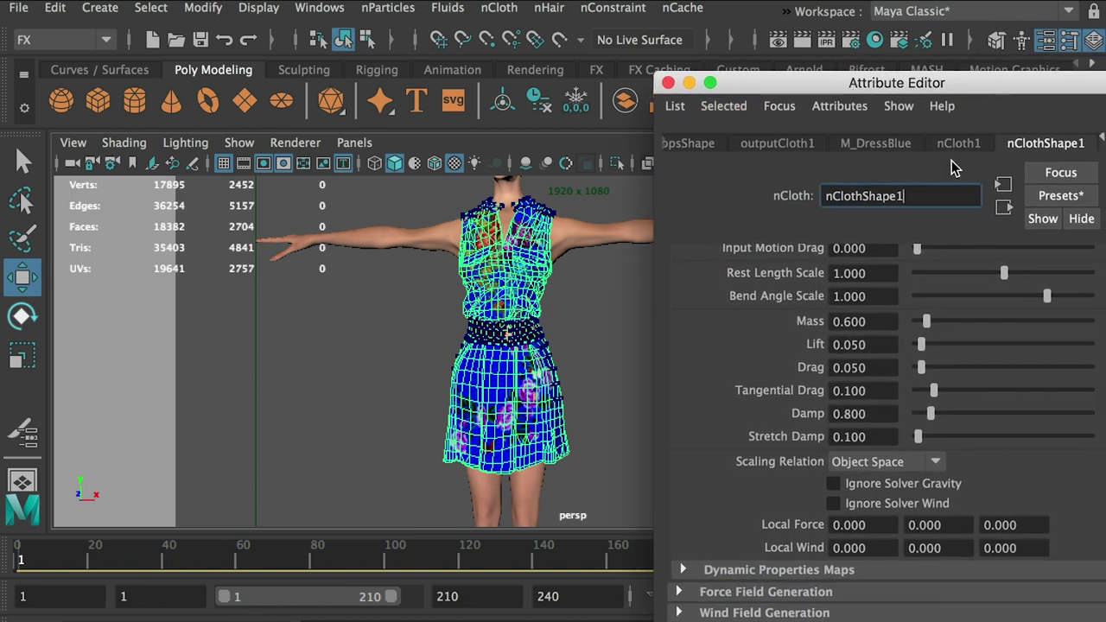
pyautogui.click(1053, 143)
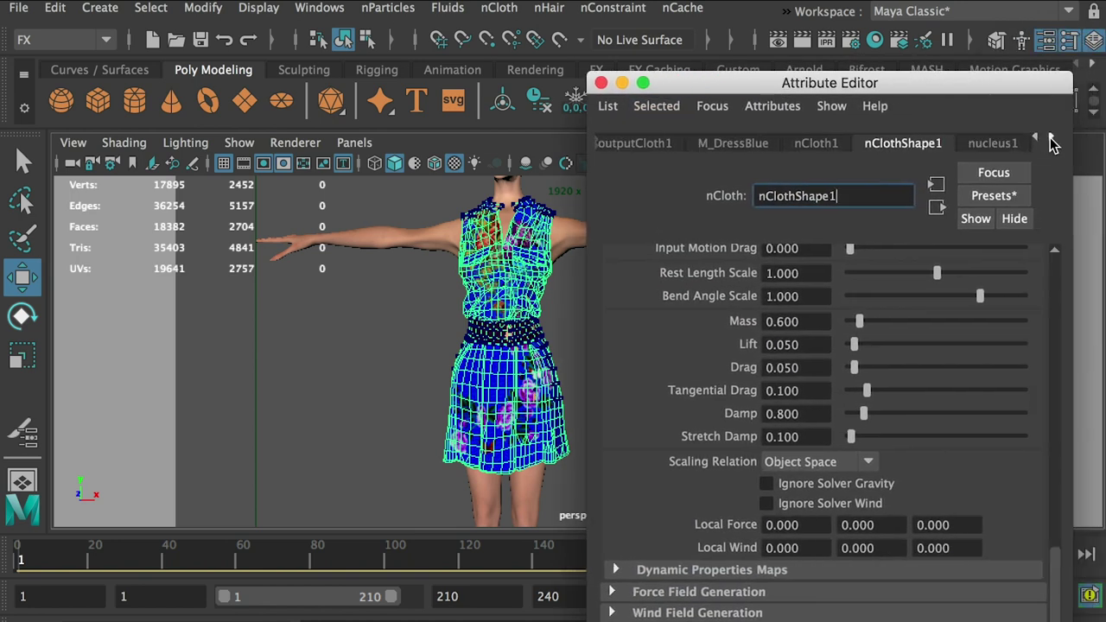
pyautogui.click(994, 146)
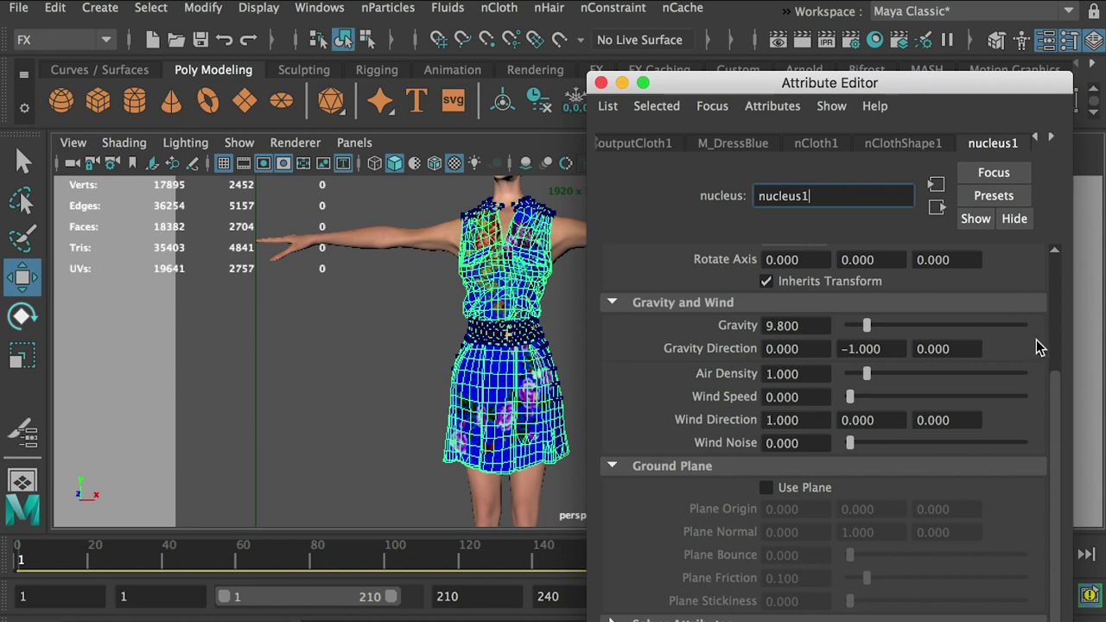
pyautogui.scroll(-1, 1040, 347)
pyautogui.click(612, 605)
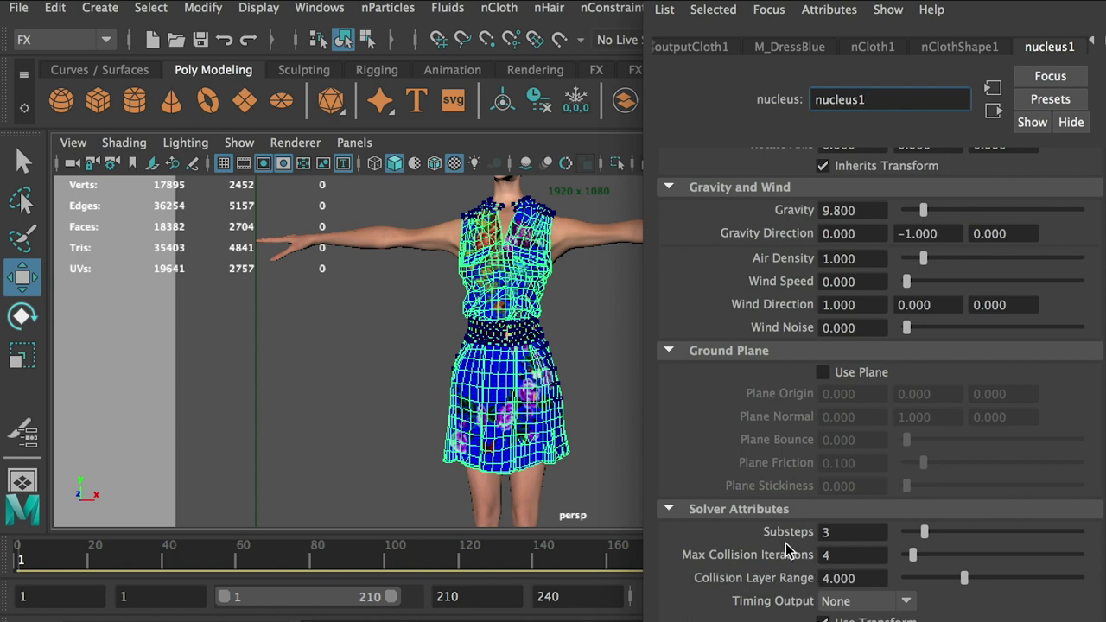
pyautogui.click(826, 533)
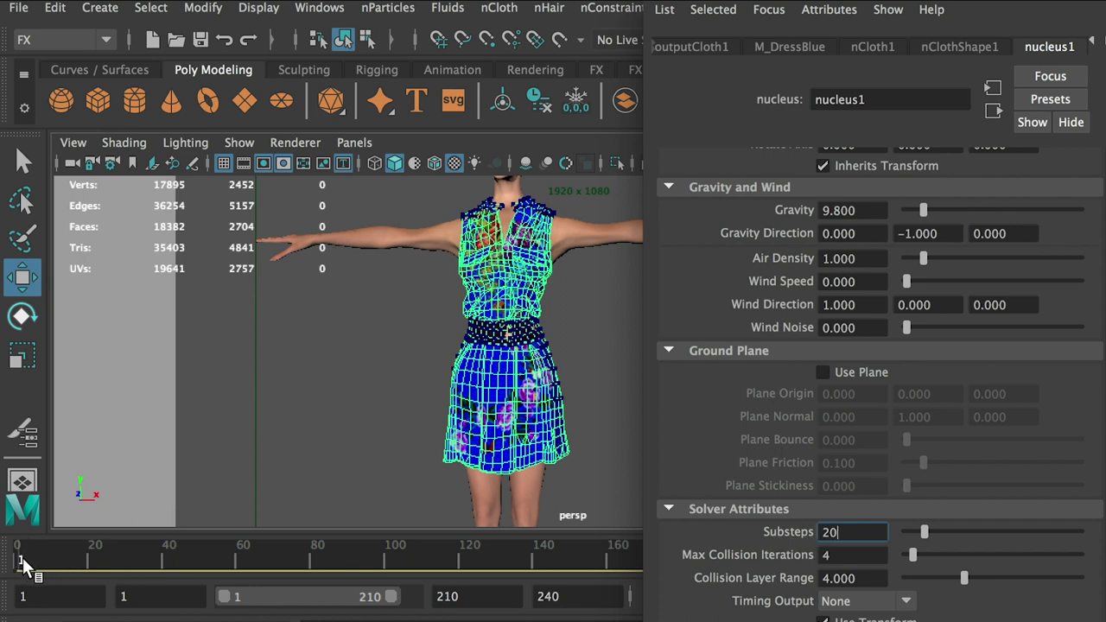
pyautogui.press('Tab')
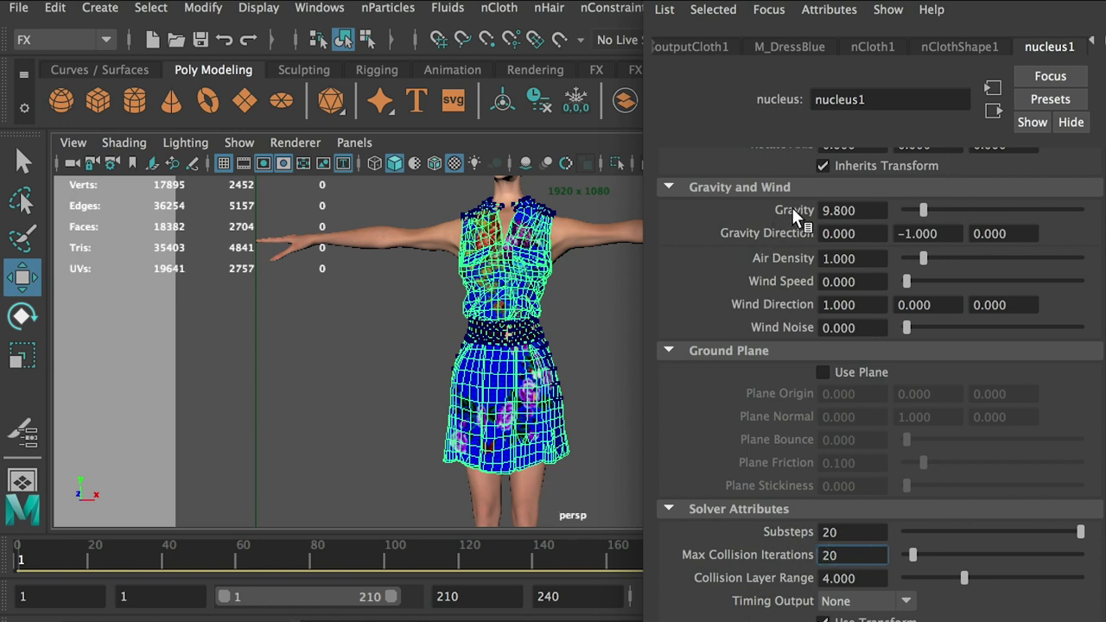
# Expand nClothShape1 Quality Settings and edit the Max Self Collide Iterations field.
pyautogui.moveTo(1039, 6); pyautogui.dragTo(974, 9)
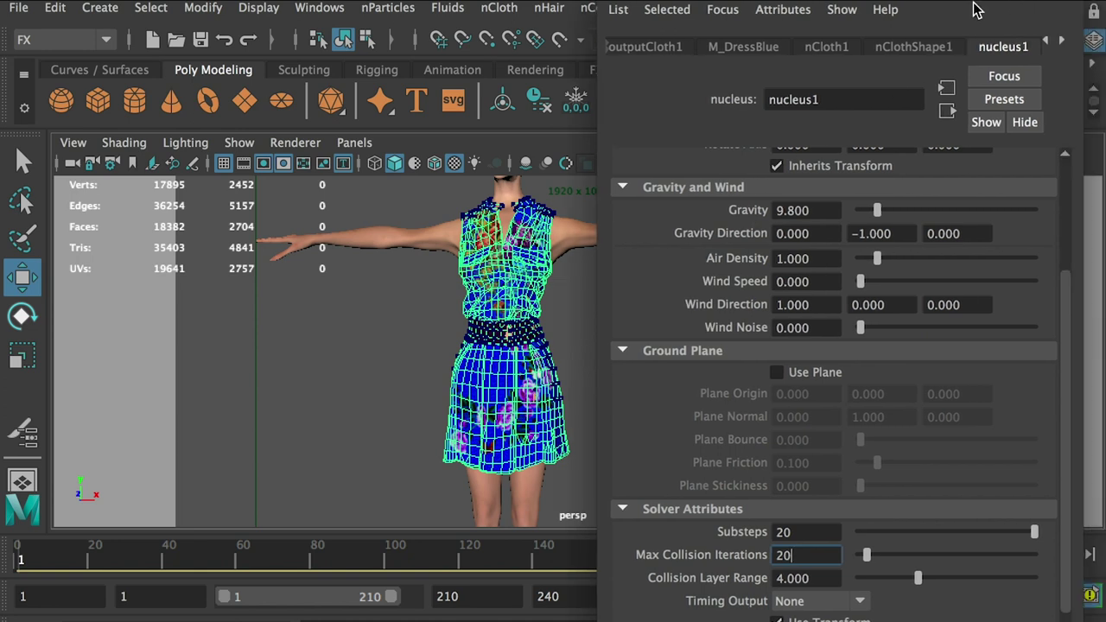
pyautogui.click(914, 48)
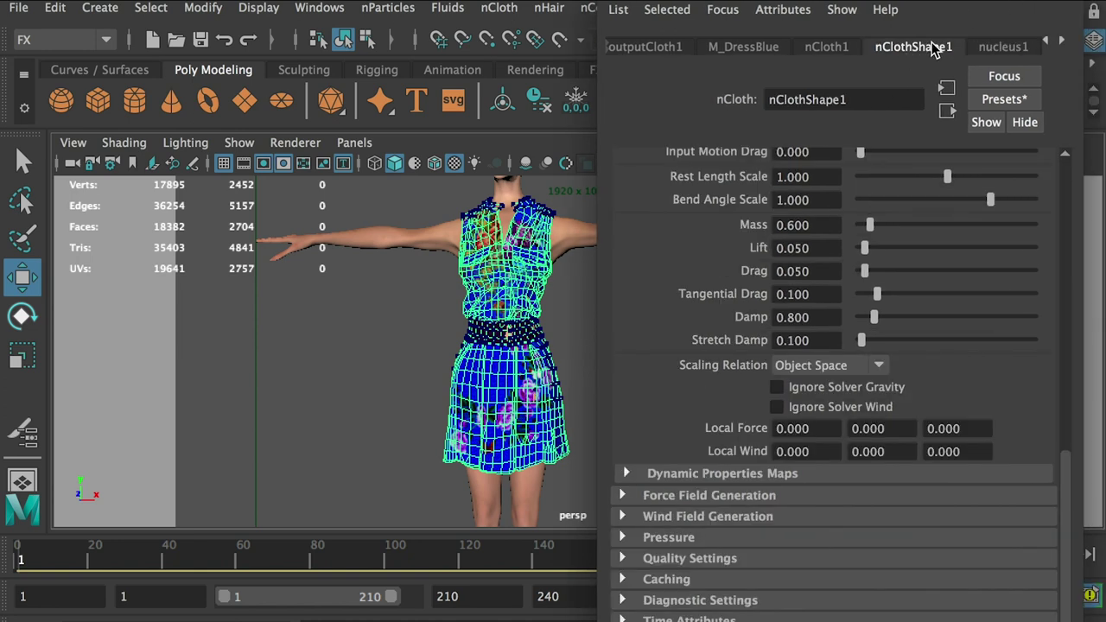
pyautogui.click(624, 560)
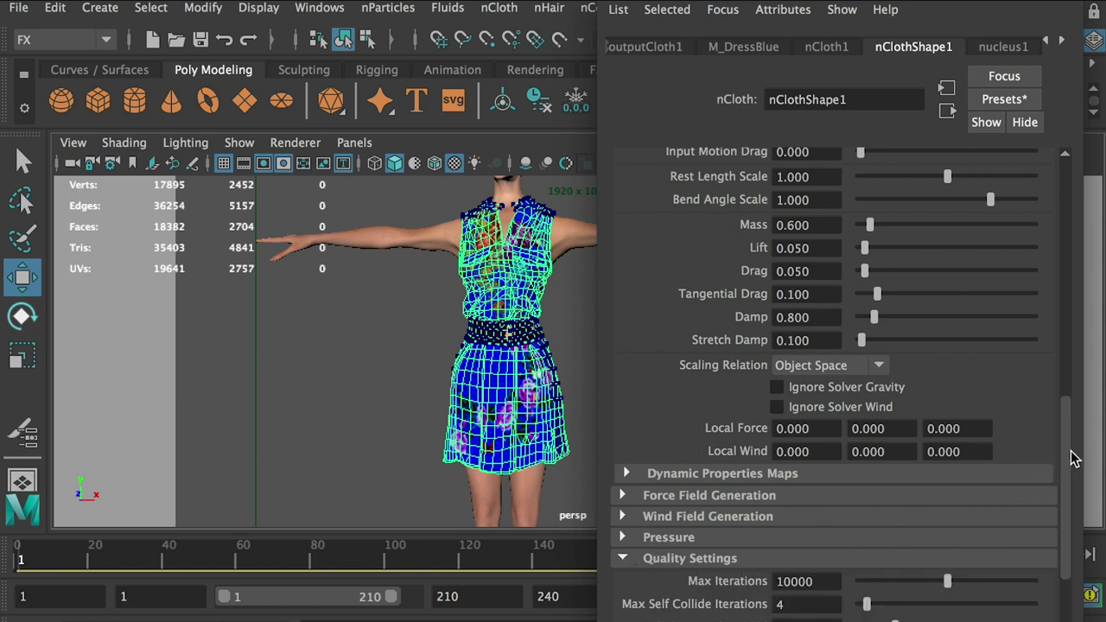
pyautogui.scroll(-5, 1070, 459)
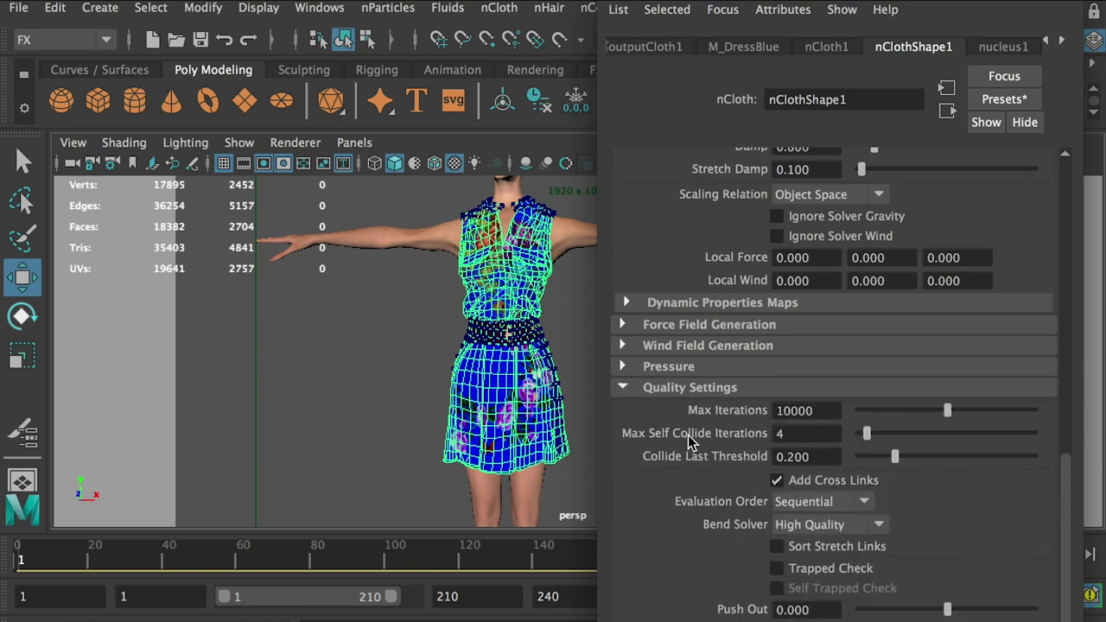
pyautogui.doubleClick(808, 434)
# Commit 10 as the cloth's Max Self Collide Iterations.
pyautogui.press('Return')
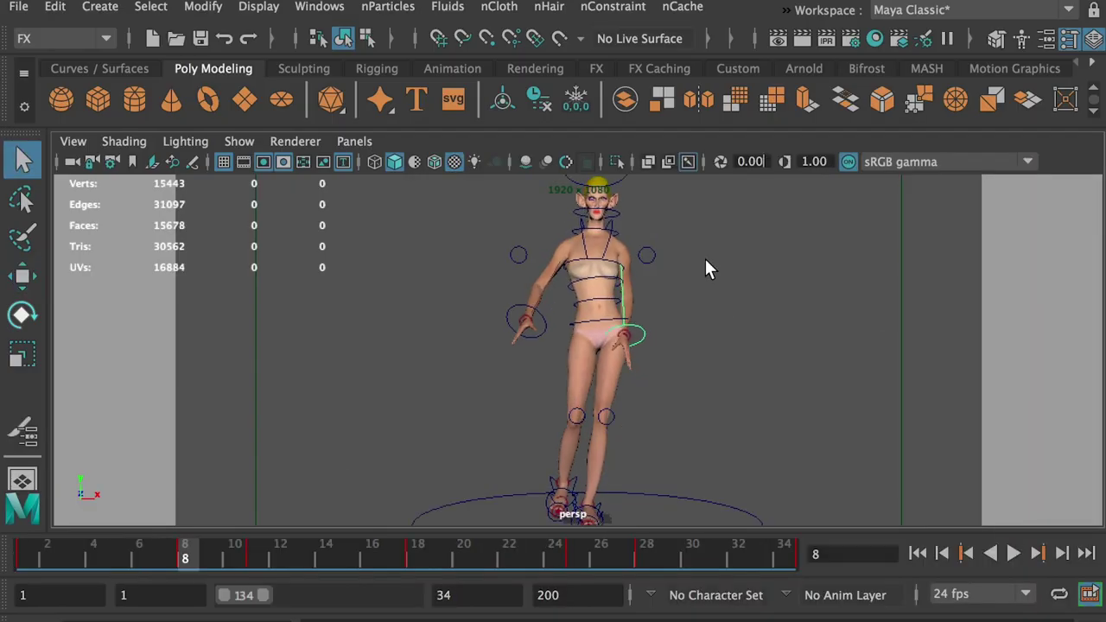
# Scrub the animation forward and stop at frame 28.
pyautogui.scroll(5, 706, 265)
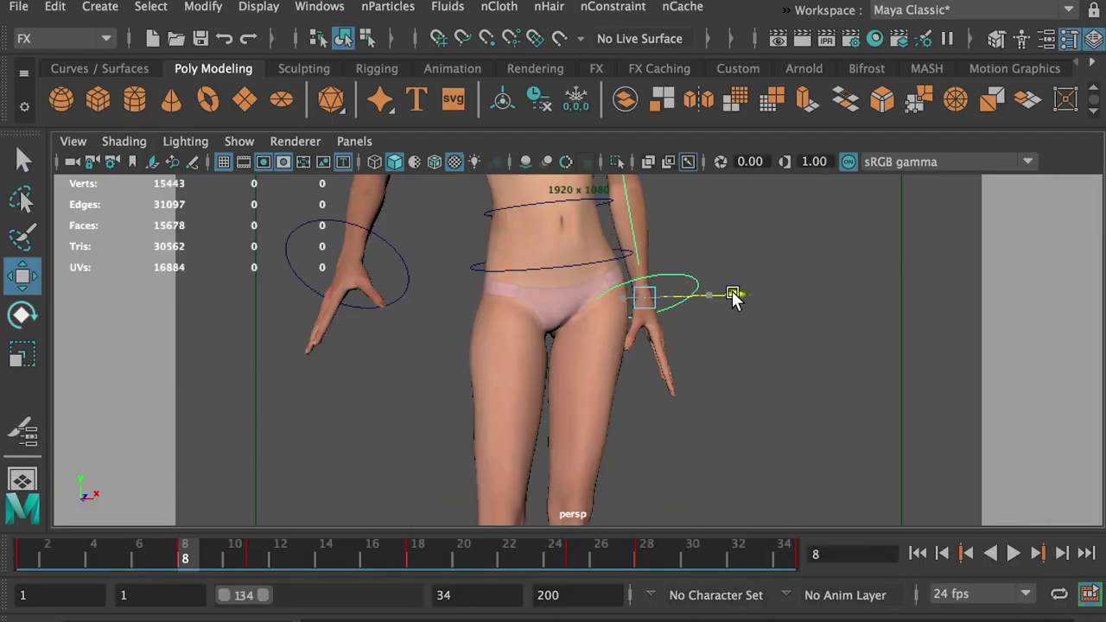
pyautogui.moveTo(247, 558); pyautogui.dragTo(536, 558)
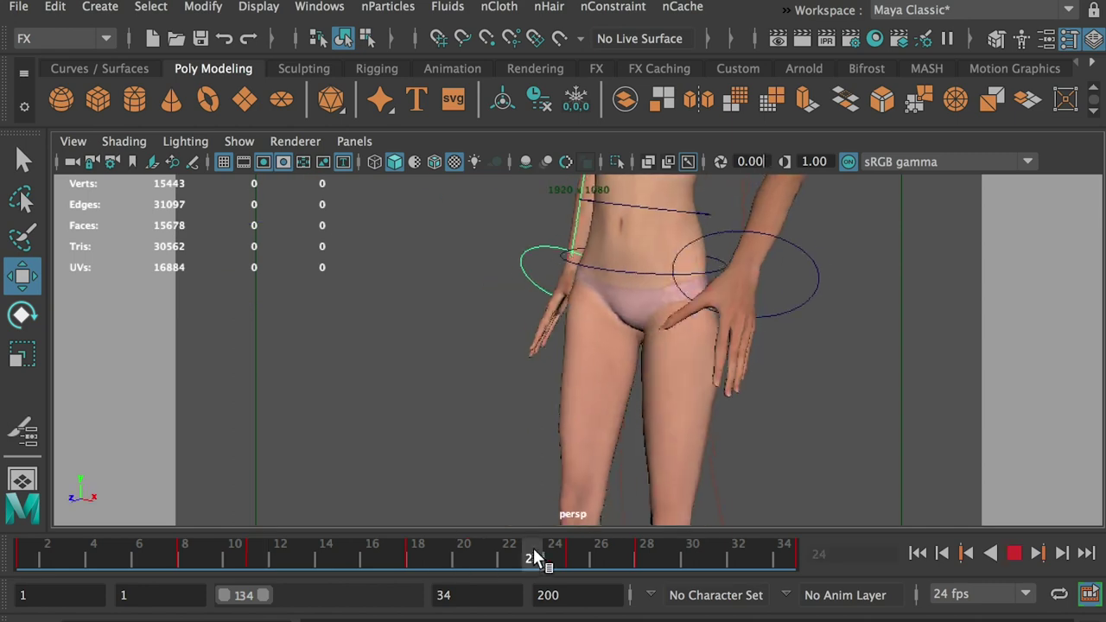
pyautogui.scroll(-3, 567, 314)
pyautogui.click(647, 558)
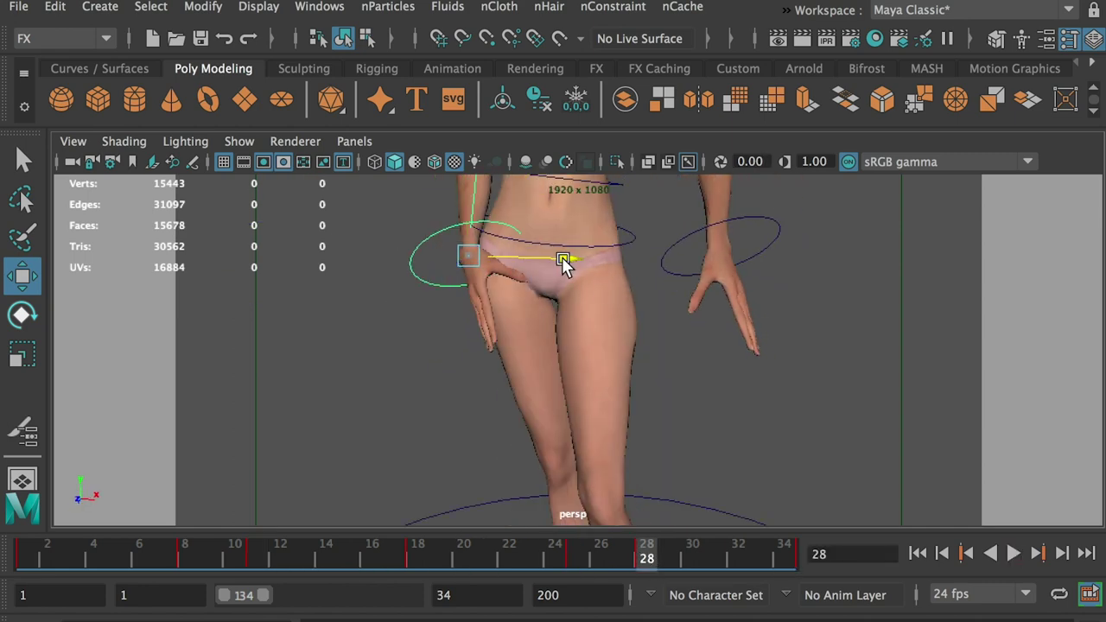
# Open the Graph Editor, switch to the Animation menu set and bake the controls with Bake Simulation.
pyautogui.click(164, 6)
pyautogui.click(570, 124)
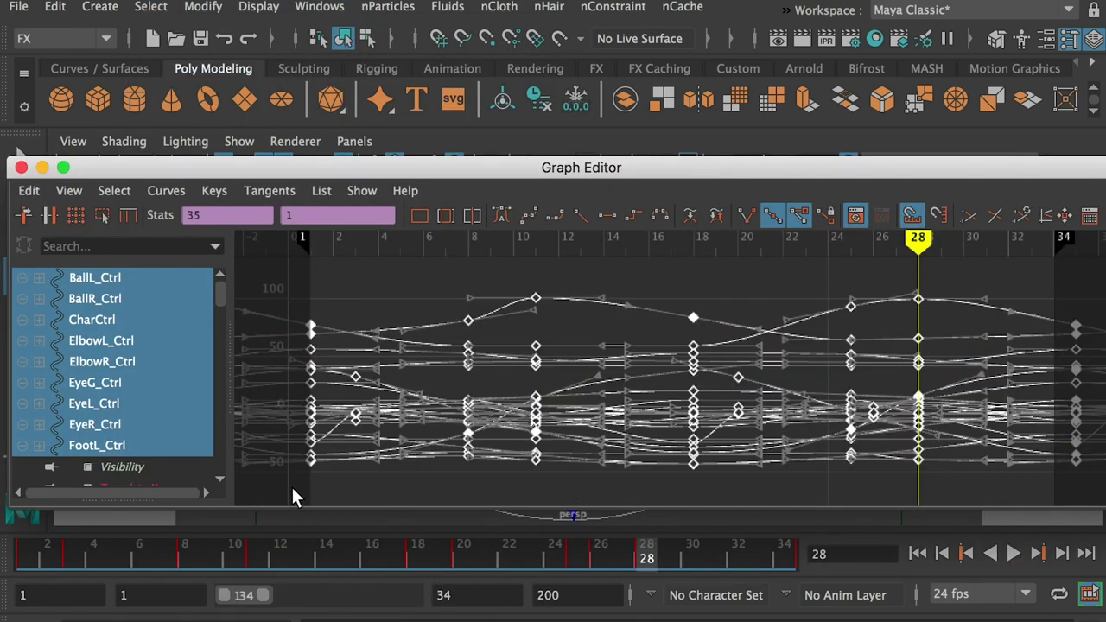
pyautogui.click(123, 144)
pyautogui.click(63, 38)
pyautogui.click(60, 99)
pyautogui.click(371, 6)
pyautogui.click(689, 393)
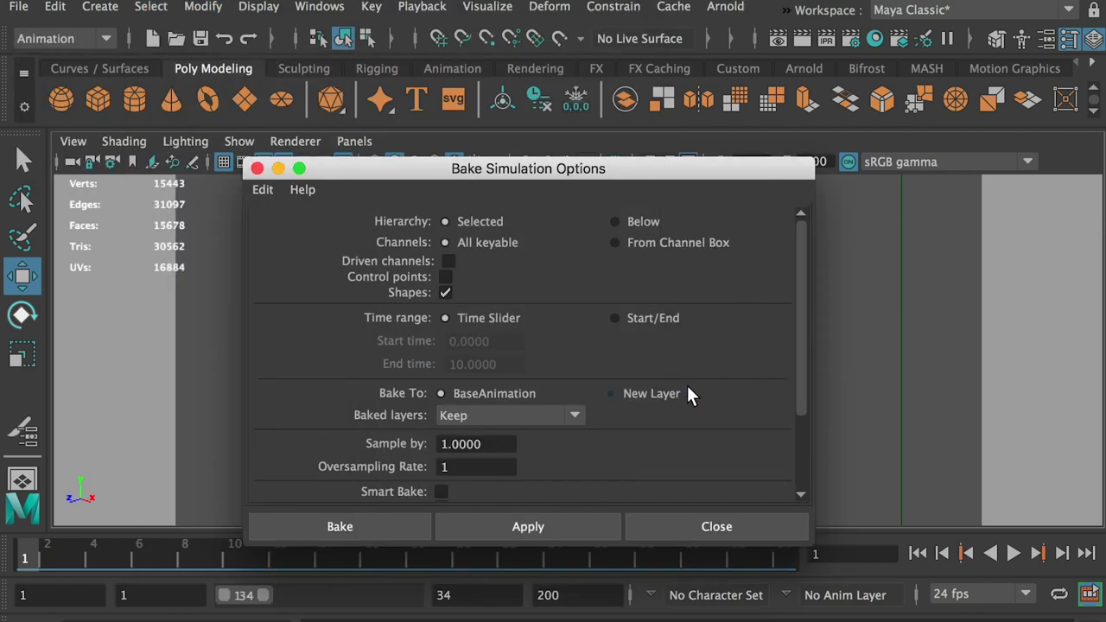
pyautogui.click(395, 529)
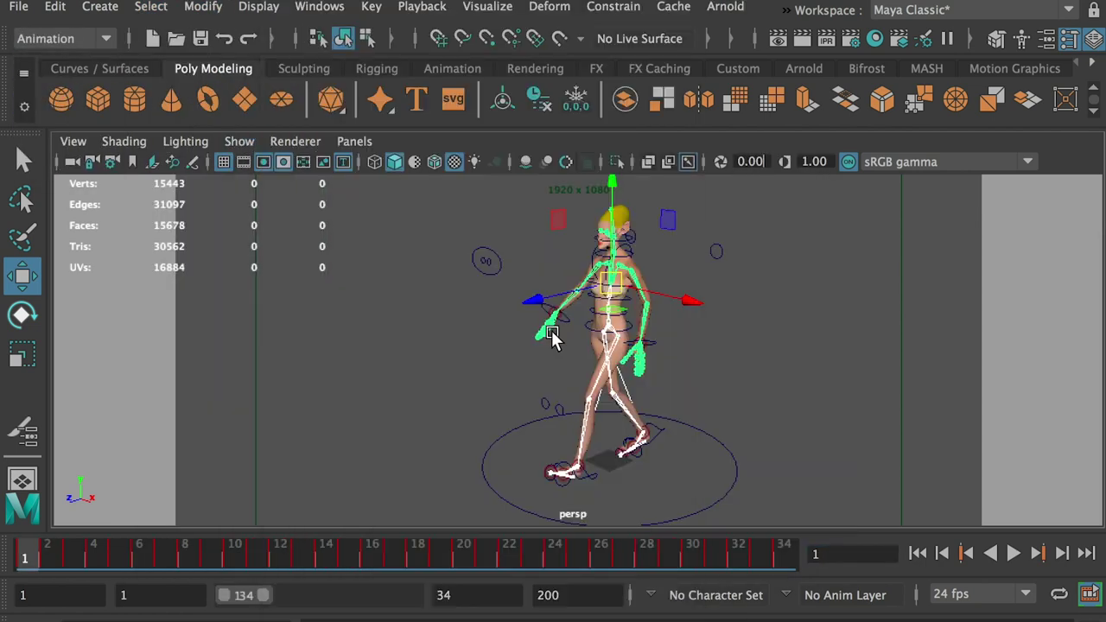
pyautogui.keyDown('shift'); pyautogui.moveTo(783, 553); pyautogui.dragTo(54, 557); pyautogui.keyUp('shift')
pyautogui.rightClick(86, 553)
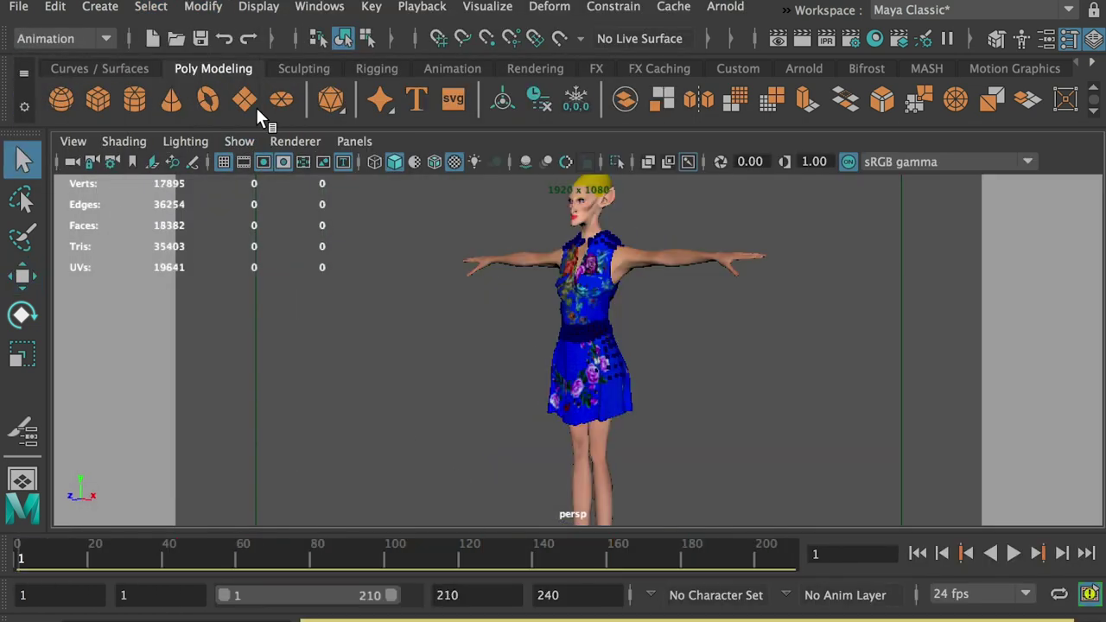
# Delete the keys in a marked timeline range and paste the copied keys back in.
pyautogui.click(150, 6)
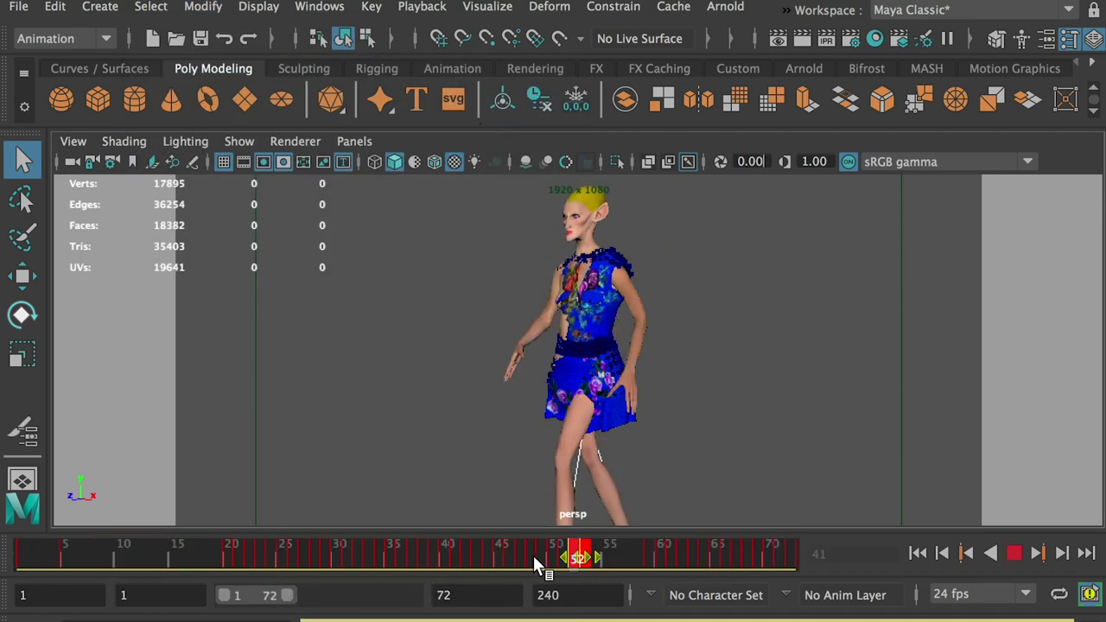
pyautogui.keyDown('shift'); pyautogui.moveTo(532, 554); pyautogui.dragTo(271, 556); pyautogui.keyUp('shift')
pyautogui.rightClick(271, 556)
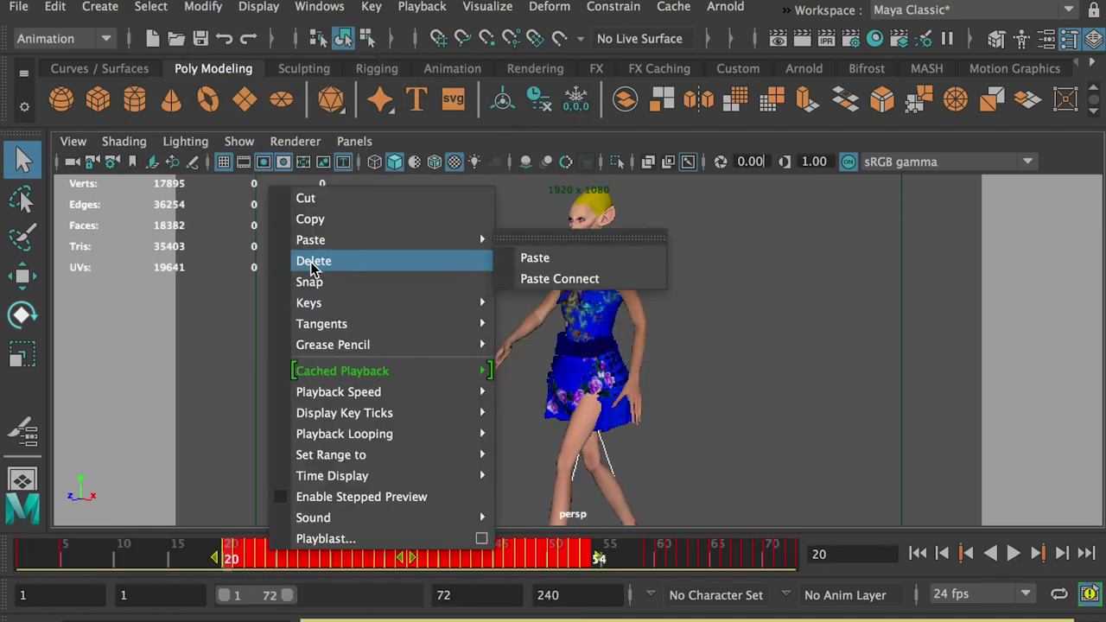
pyautogui.click(312, 261)
pyautogui.rightClick(230, 556)
pyautogui.click(489, 258)
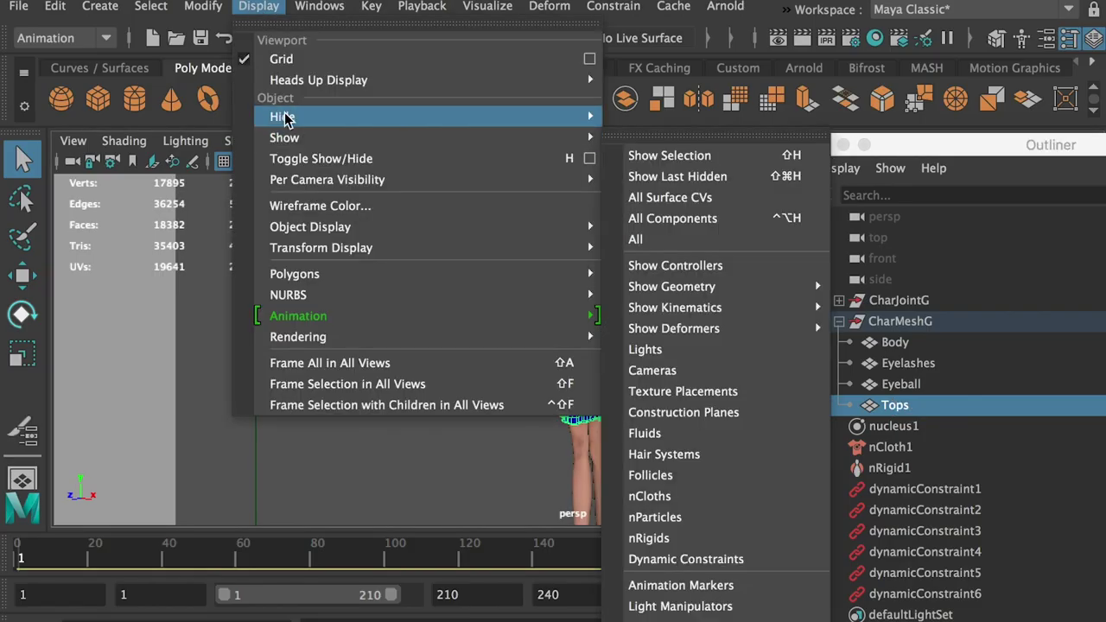
# Hide the Tops dress mesh and scrub the skeleton's animation across several frame ranges.
pyautogui.moveTo(289, 116)
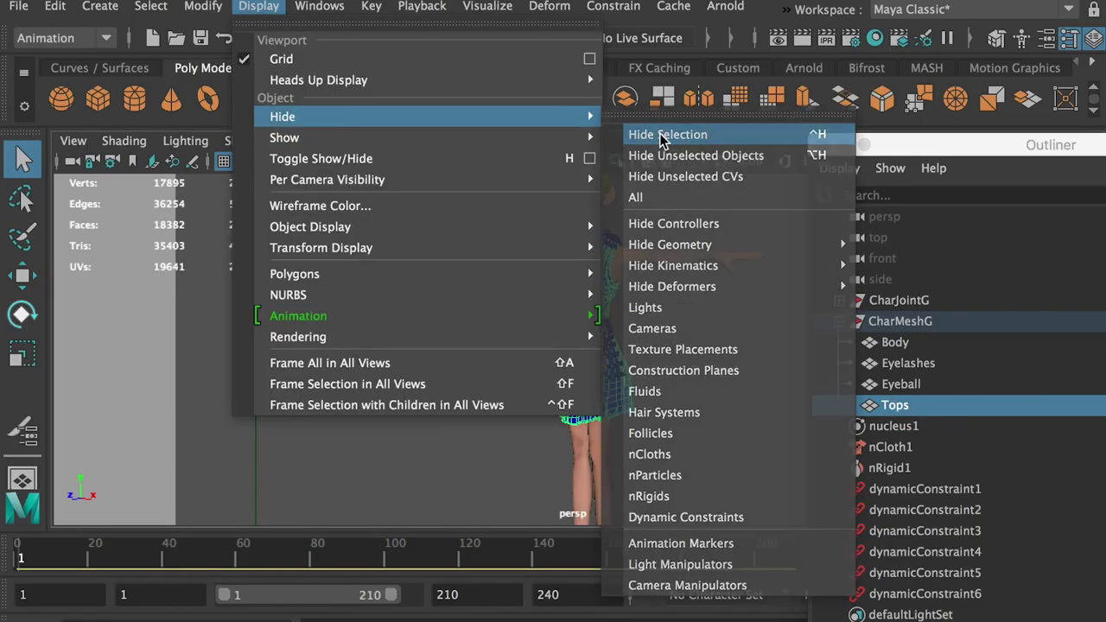
pyautogui.click(662, 136)
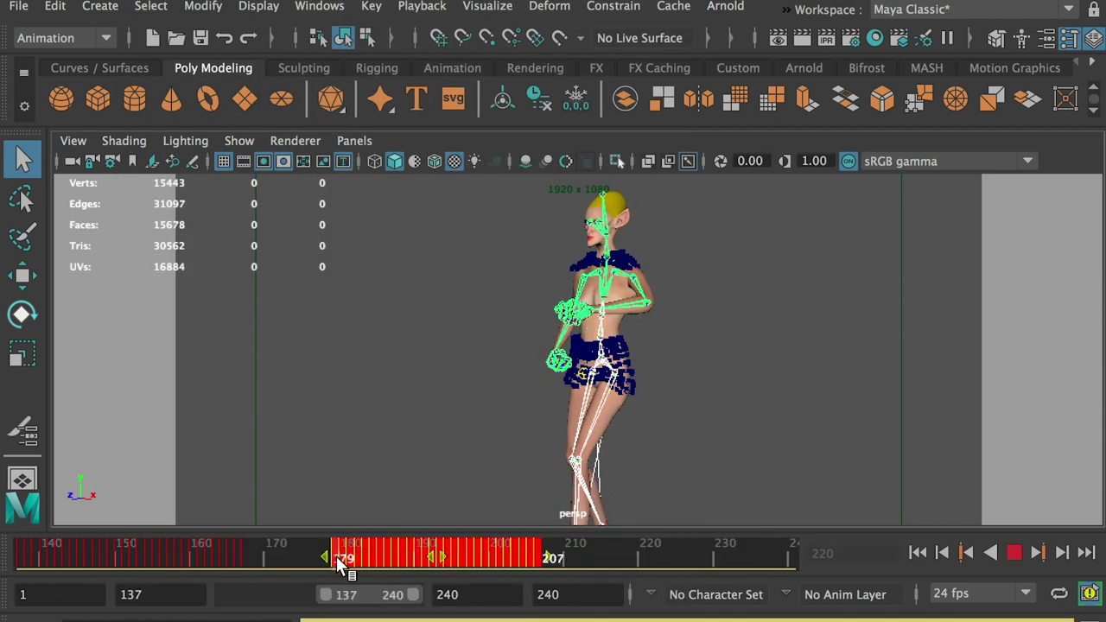
pyautogui.moveTo(340, 563); pyautogui.dragTo(530, 546)
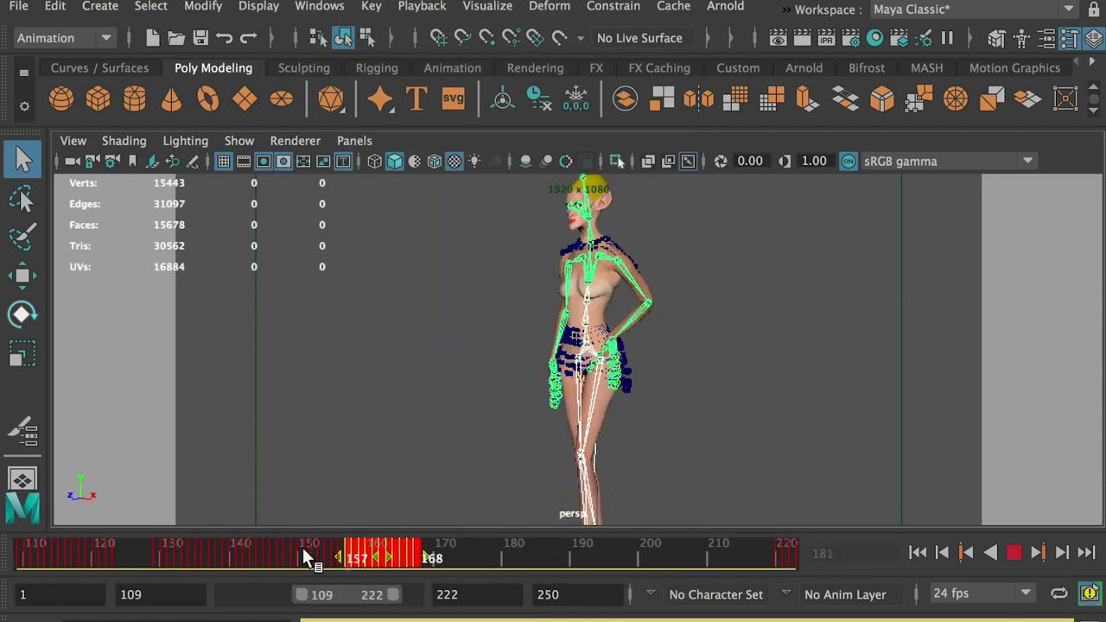
pyautogui.moveTo(302, 545); pyautogui.dragTo(459, 554)
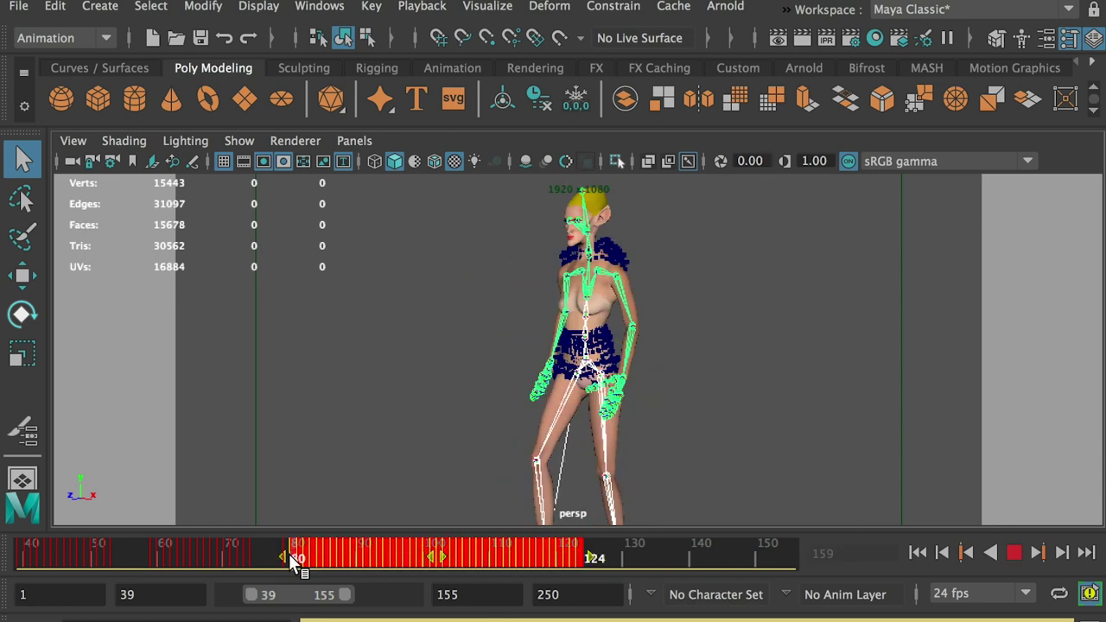
pyautogui.moveTo(289, 554); pyautogui.dragTo(484, 554)
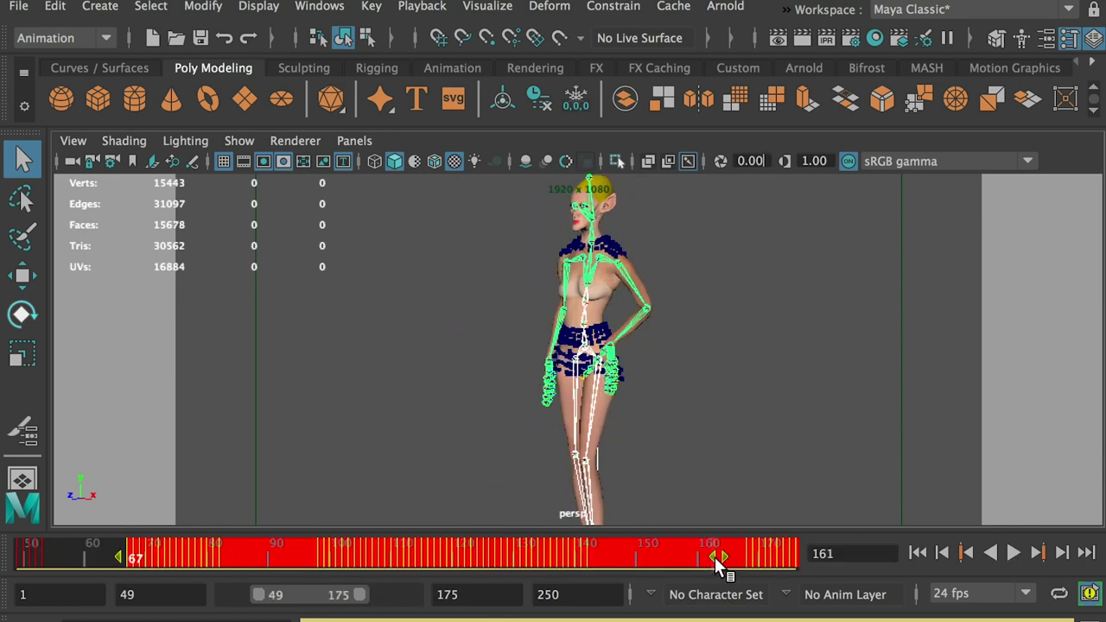
pyautogui.moveTo(720, 568); pyautogui.dragTo(738, 567)
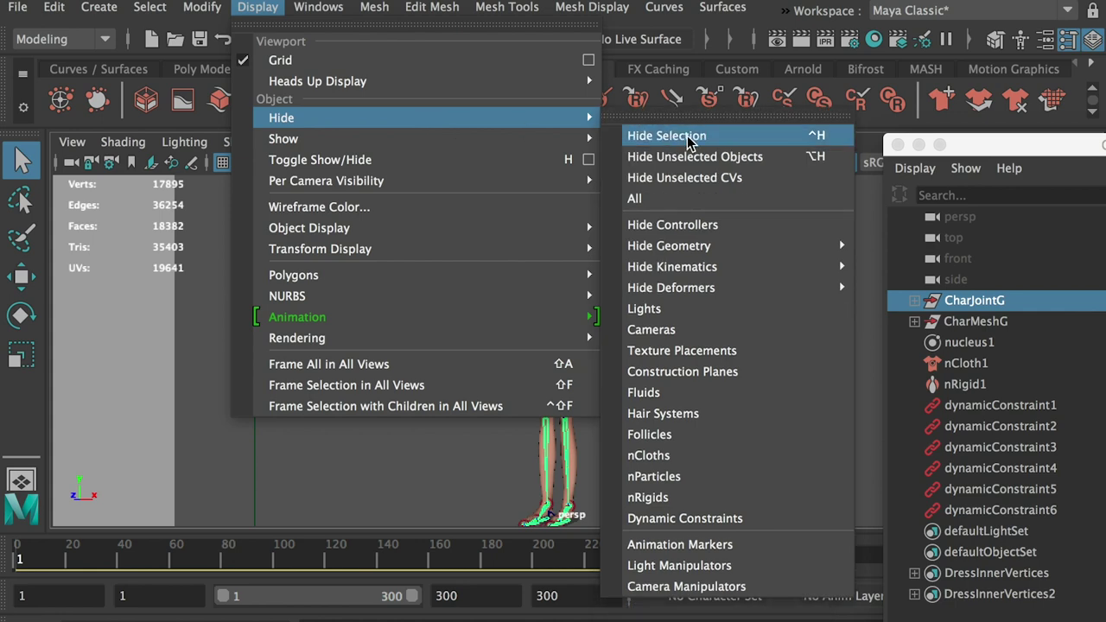
# Hide the CharJointG skeleton, tumble the view up under the dress, and select the dress mesh.
pyautogui.click(717, 141)
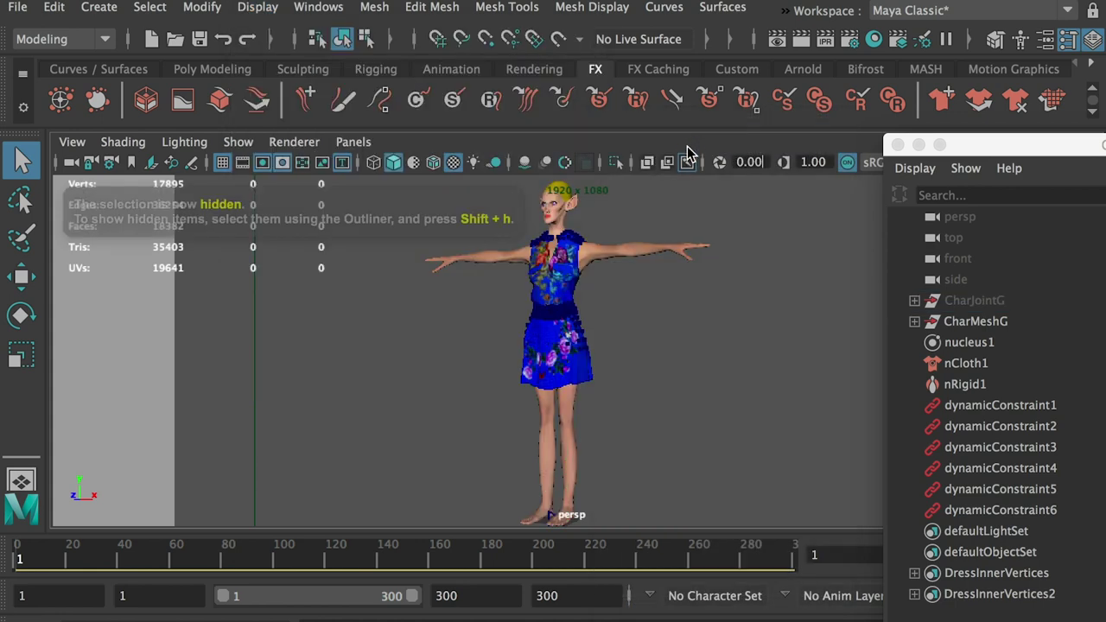
pyautogui.keyDown('alt'); pyautogui.moveTo(585, 311); pyautogui.dragTo(839, 452, button='right'); pyautogui.keyUp('alt')
pyautogui.keyDown('alt'); pyautogui.moveTo(839, 452); pyautogui.dragTo(620, 385); pyautogui.keyUp('alt')
pyautogui.click(620, 385)
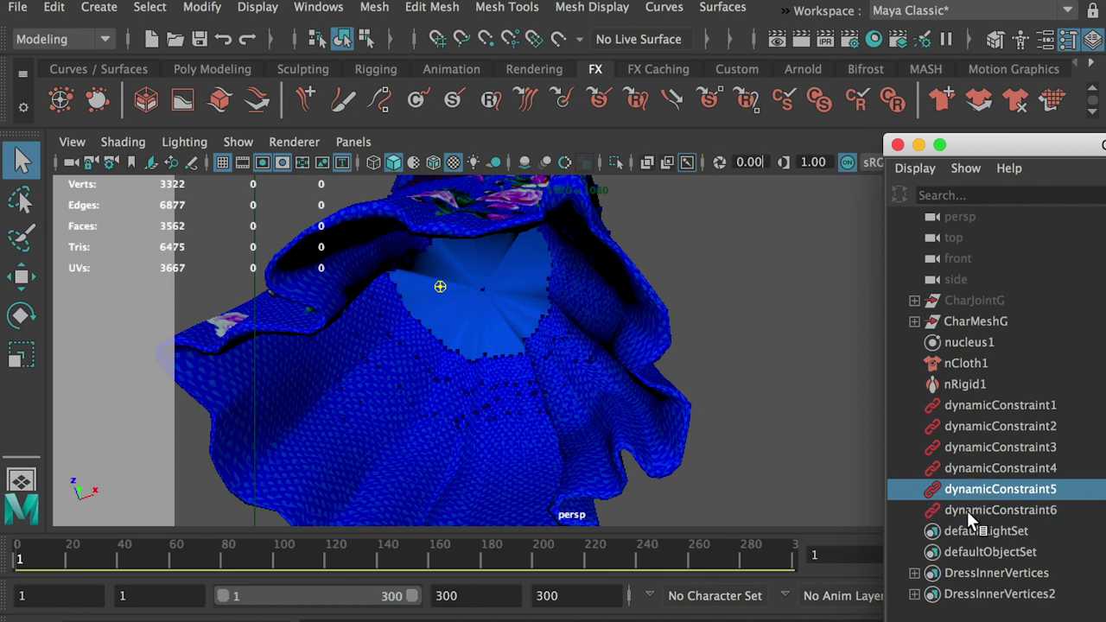
# Delete dynamicConstraint6, then put the dress mesh into Vertex mode from the marking menu.
pyautogui.press('Delete')
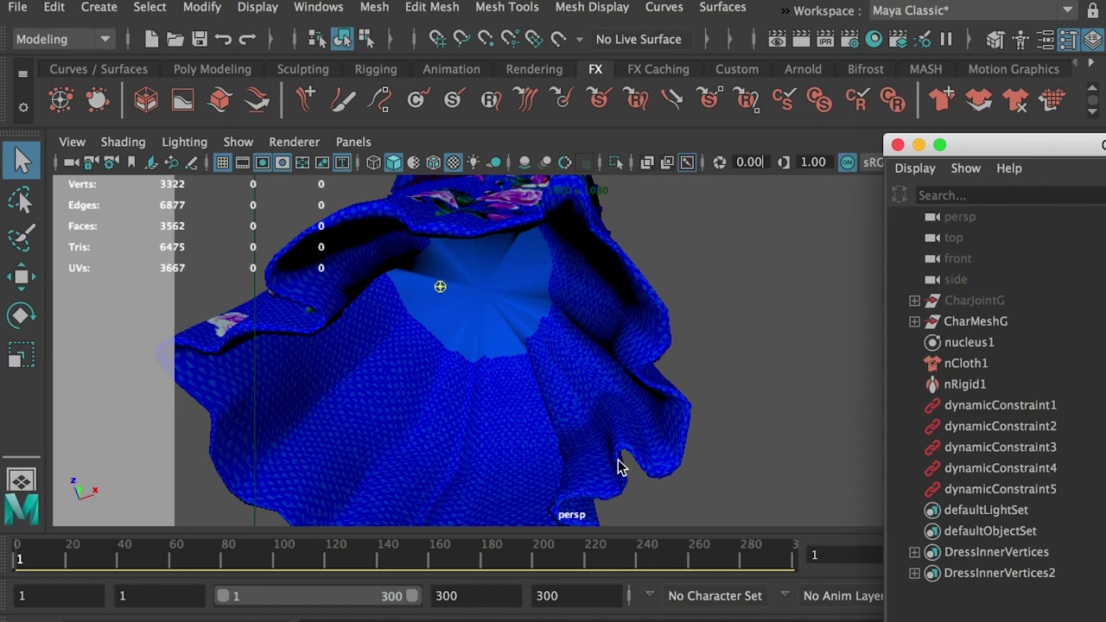
pyautogui.click(593, 400)
pyautogui.moveTo(590, 363); pyautogui.dragTo(603, 361, button='right')
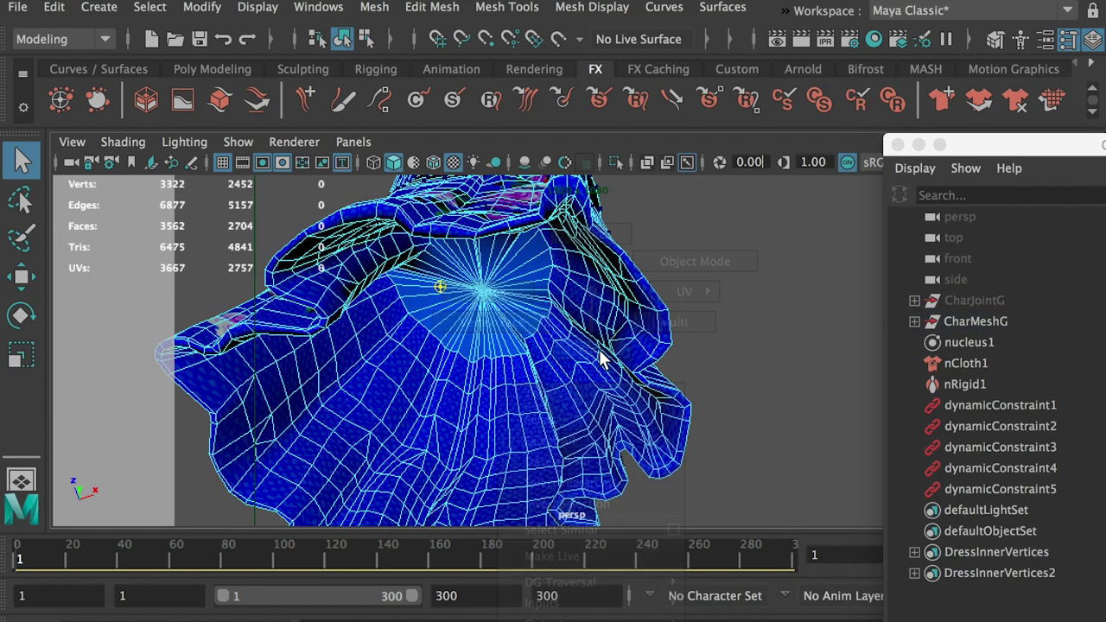
pyautogui.keyDown('alt'); pyautogui.moveTo(602, 361); pyautogui.dragTo(553, 381); pyautogui.keyUp('alt')
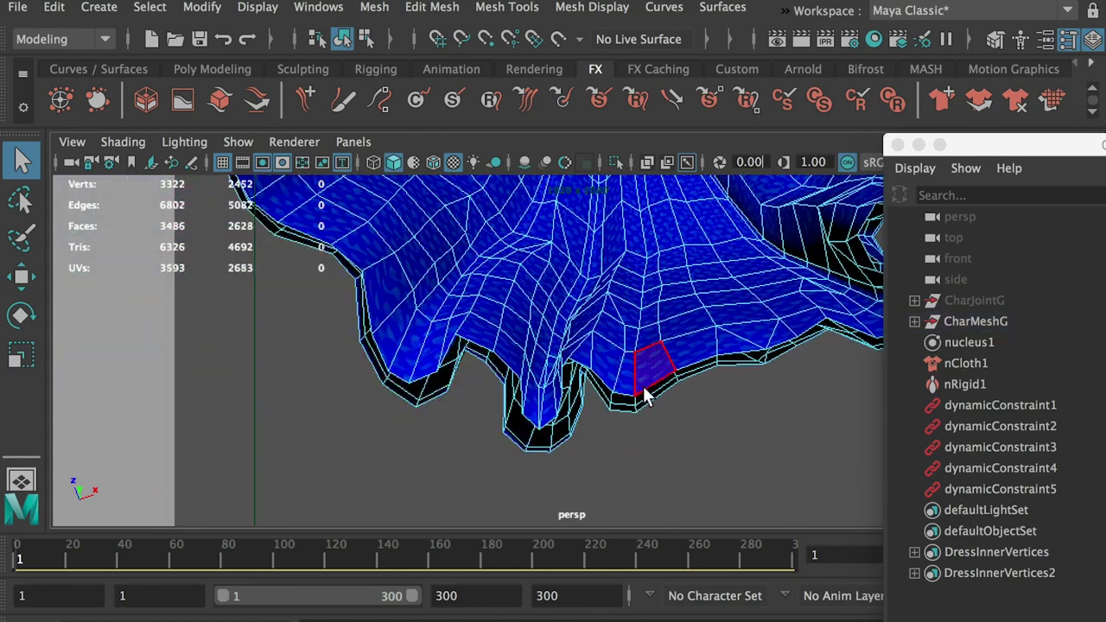
pyautogui.keyDown('alt'); pyautogui.moveTo(644, 396); pyautogui.dragTo(683, 337); pyautogui.keyUp('alt')
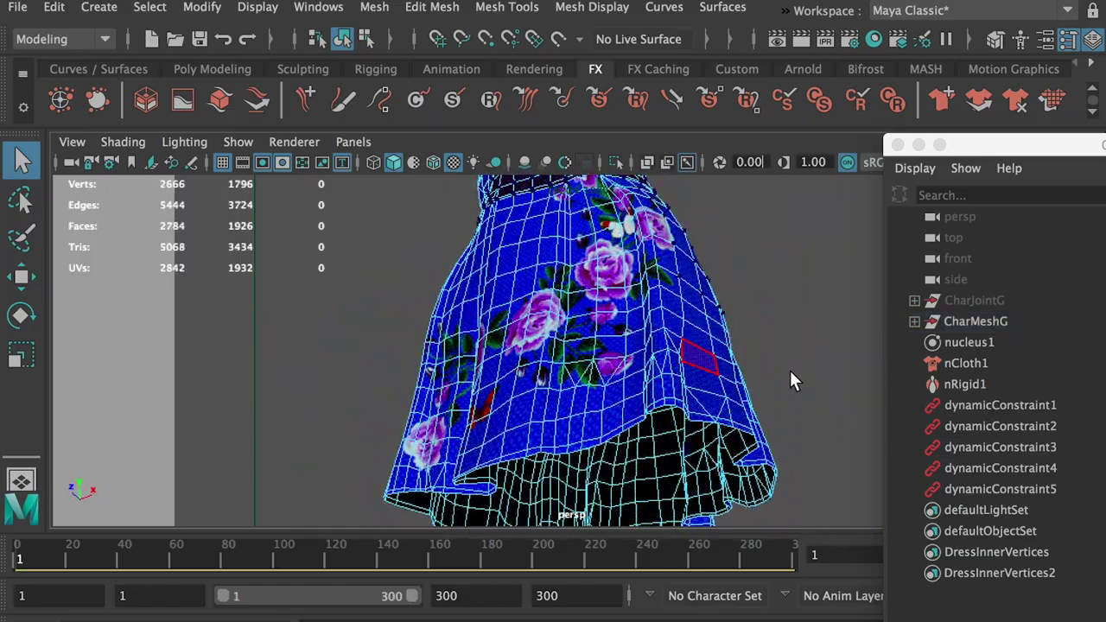
pyautogui.keyDown('alt'); pyautogui.moveTo(790, 370); pyautogui.dragTo(577, 306); pyautogui.keyUp('alt')
pyautogui.moveTo(576, 307); pyautogui.dragTo(490, 285, button='right')
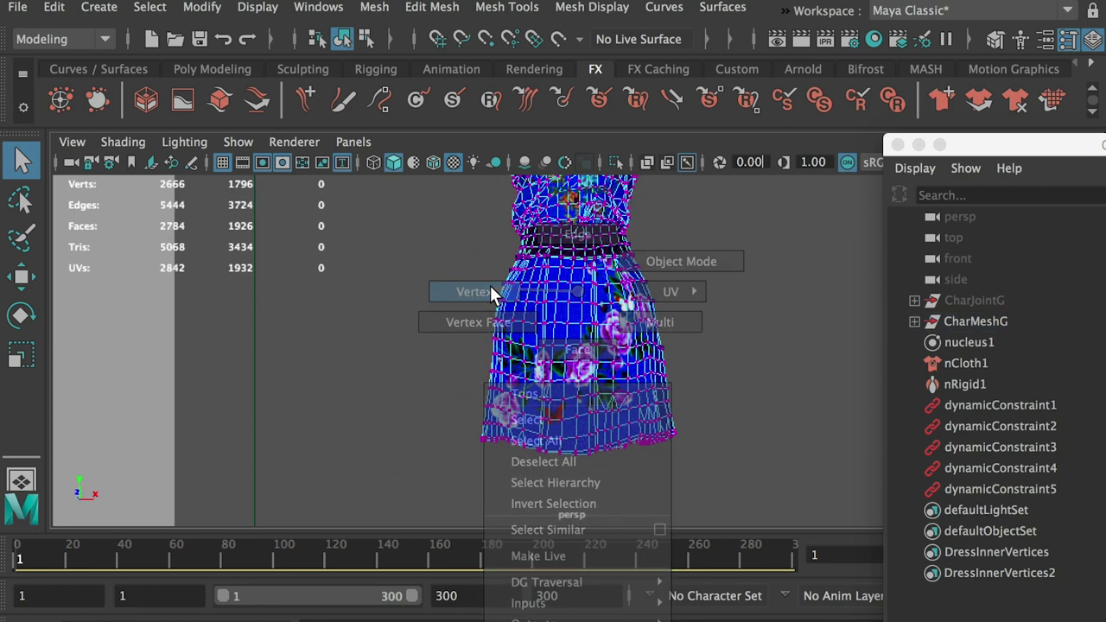
# Zoom out and marquee-select all 1796 vertices across the dress's bodice and skirt.
pyautogui.keyDown('alt'); pyautogui.moveTo(760, 428); pyautogui.dragTo(553, 407, button='right'); pyautogui.keyUp('alt')
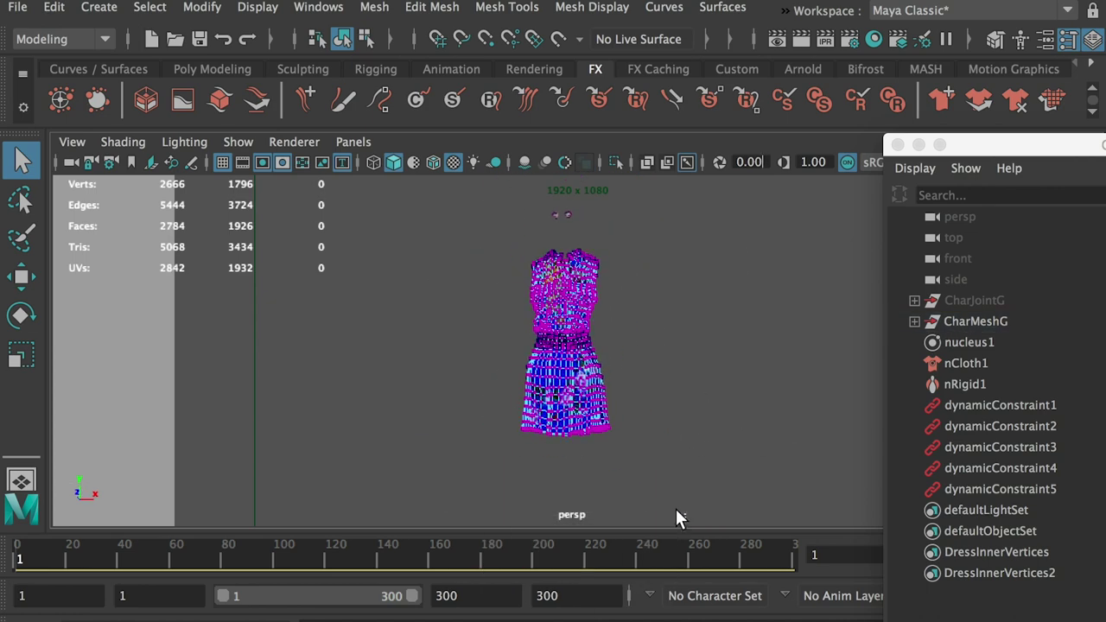
pyautogui.moveTo(676, 517); pyautogui.dragTo(394, 234)
pyautogui.keyDown('alt'); pyautogui.moveTo(457, 260); pyautogui.dragTo(61, 579, button='right'); pyautogui.keyUp('alt')
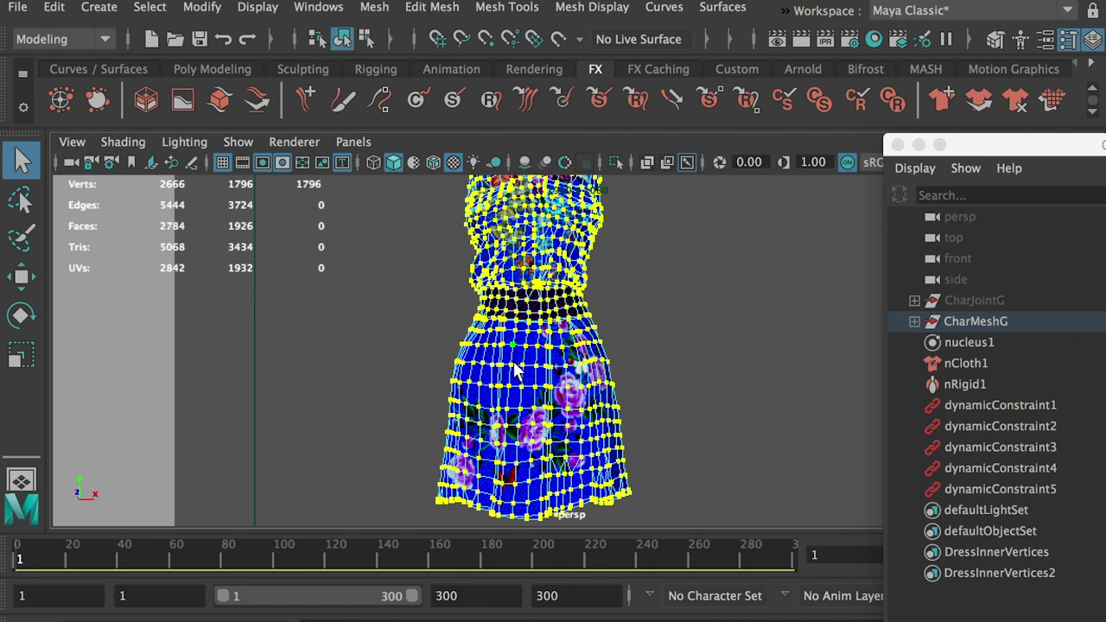
pyautogui.keyDown('alt'); pyautogui.moveTo(524, 499); pyautogui.dragTo(603, 358); pyautogui.keyUp('alt')
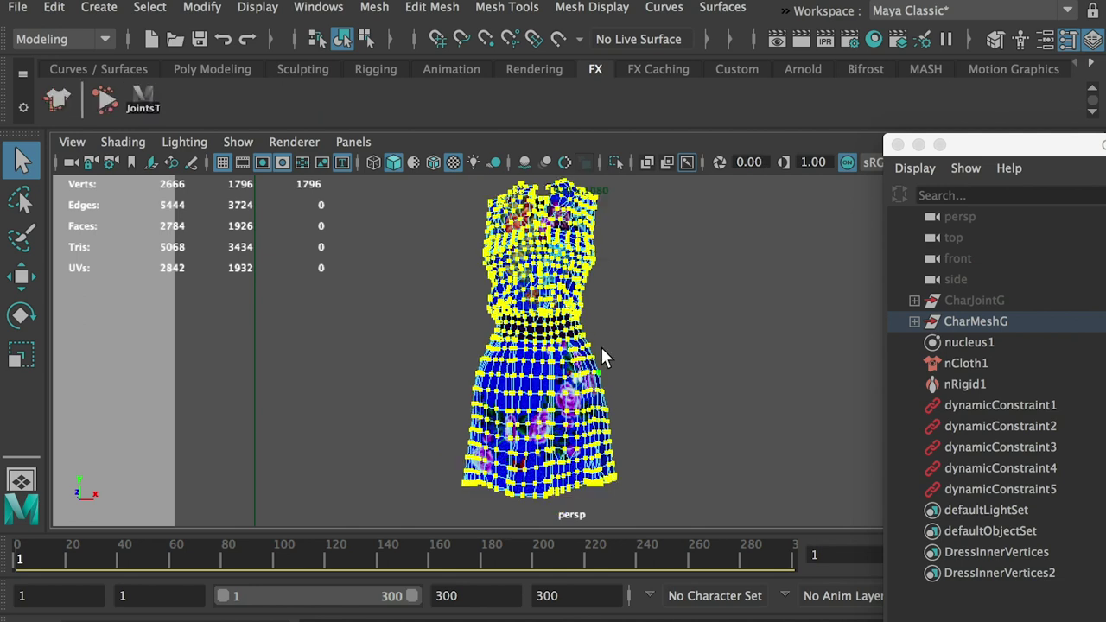
# Run the JointsT shelf script to add Topsjoint joints on the selected vertices, then inspect the skirt.
pyautogui.click(145, 101)
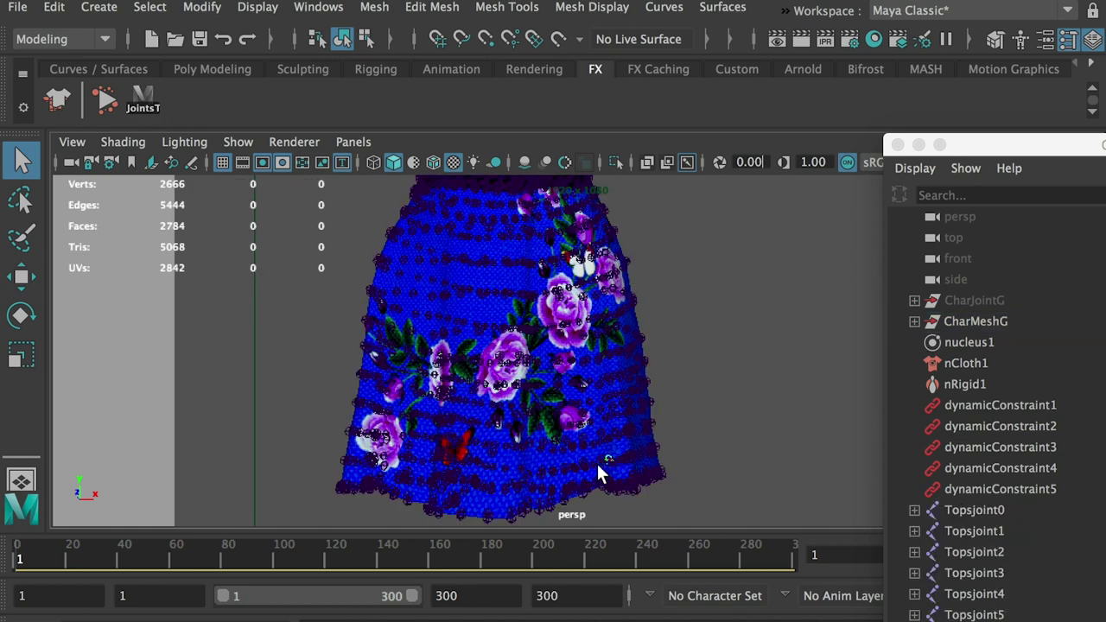
pyautogui.click(536, 458)
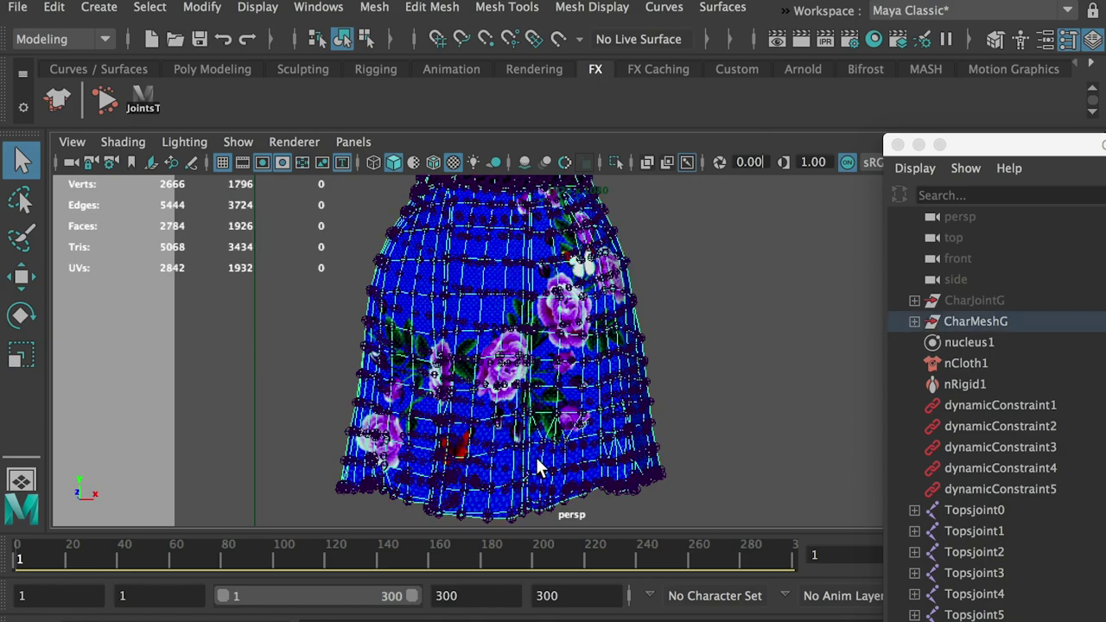
pyautogui.keyDown('alt'); pyautogui.moveTo(537, 472); pyautogui.dragTo(560, 432, button='right'); pyautogui.keyUp('alt')
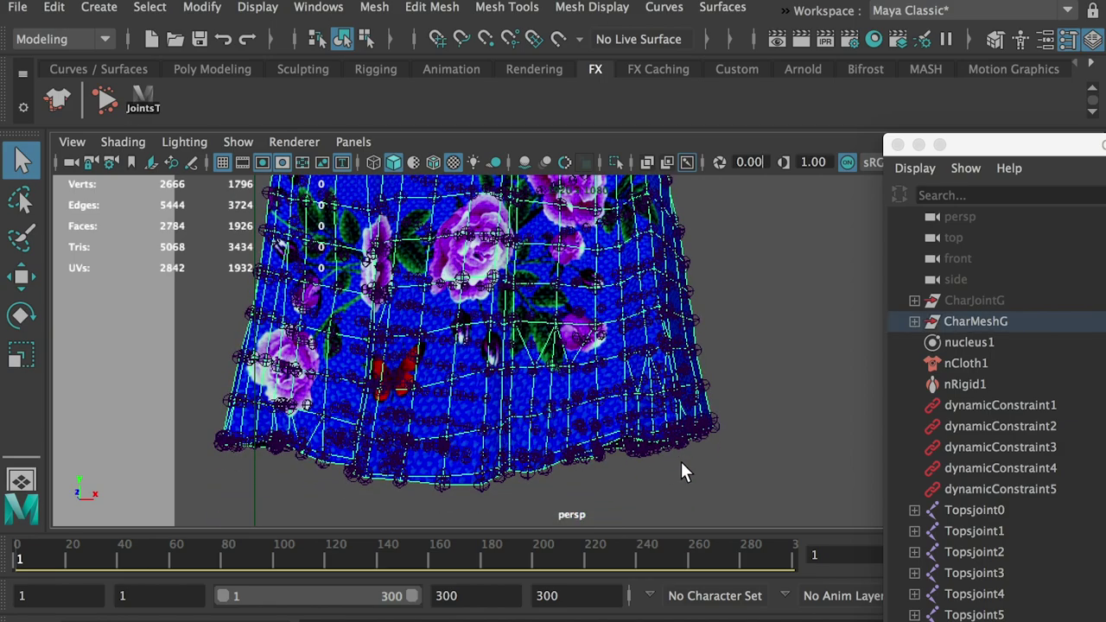
pyautogui.keyDown('alt'); pyautogui.moveTo(683, 469); pyautogui.dragTo(353, 327); pyautogui.keyUp('alt')
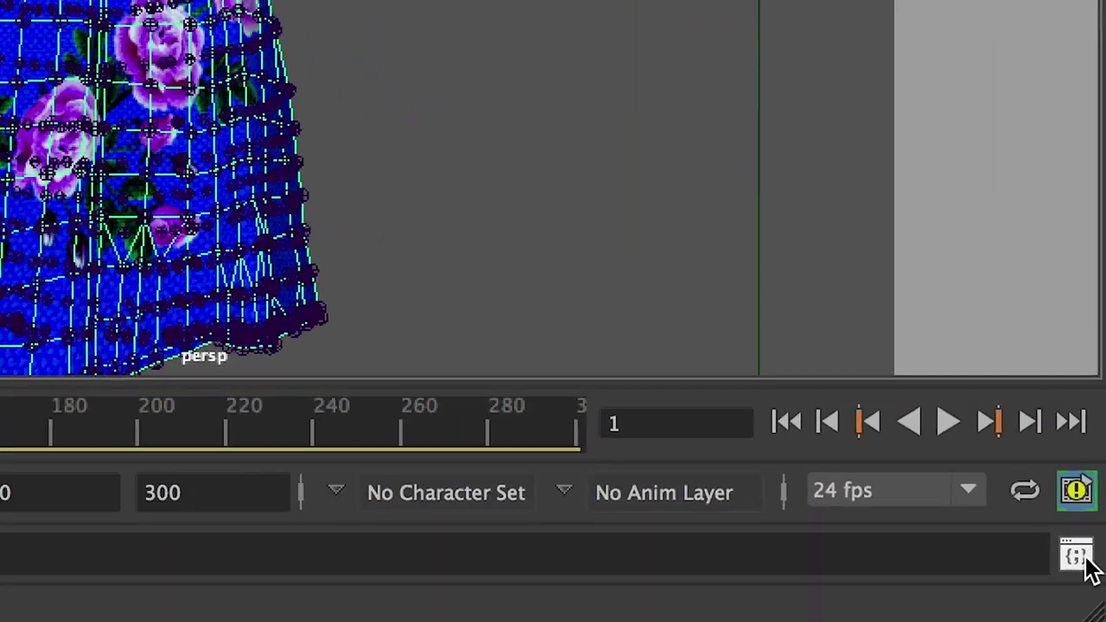
# Load createconstrain-joints-on-selected-poly-vertices.mel from the scripts folder into the Script Editor.
pyautogui.click(1086, 560)
pyautogui.moveTo(1075, 164); pyautogui.dragTo(809, 108)
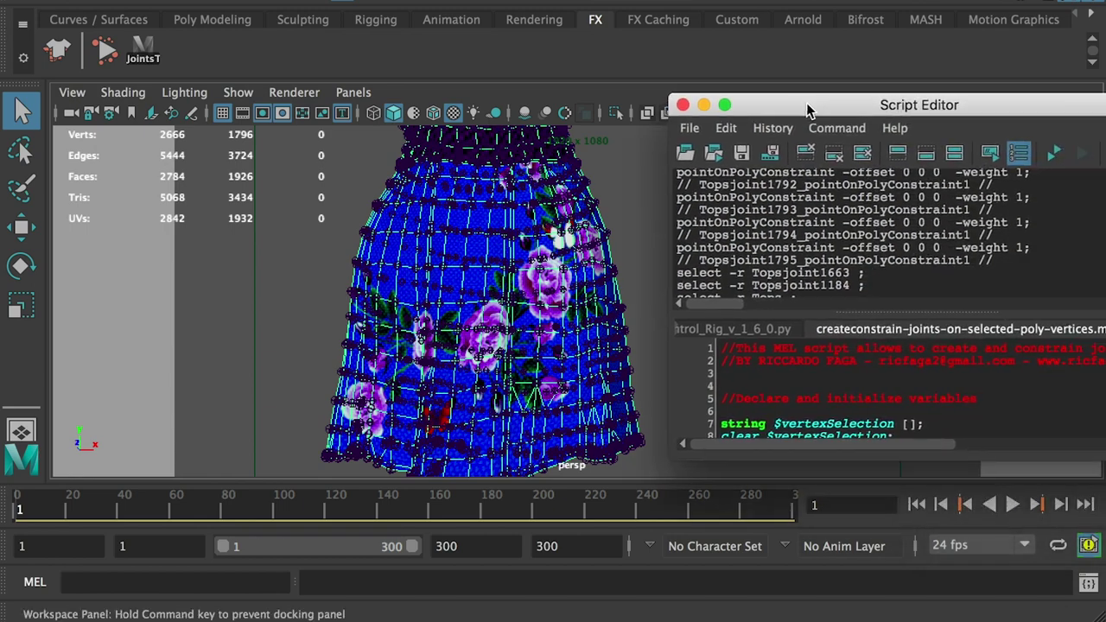
pyautogui.click(689, 130)
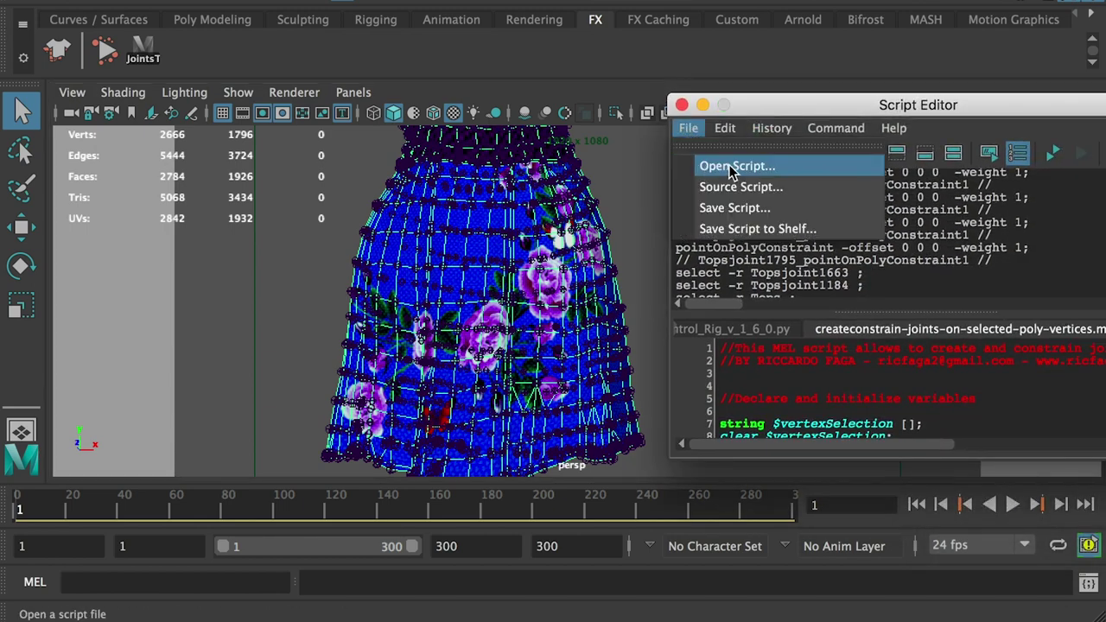
pyautogui.click(766, 168)
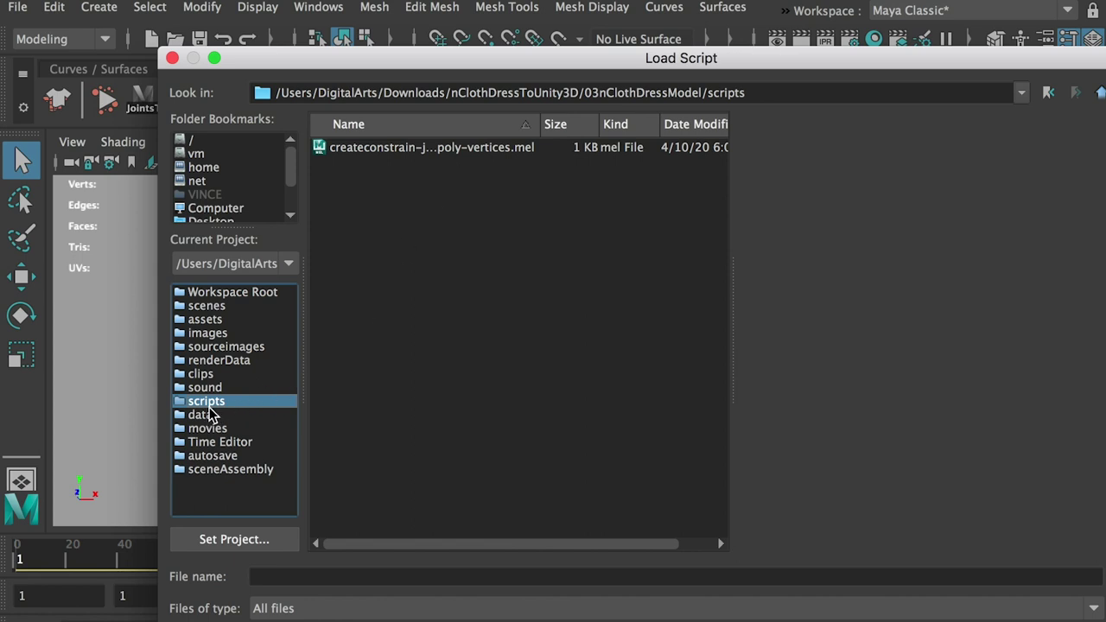
pyautogui.click(443, 149)
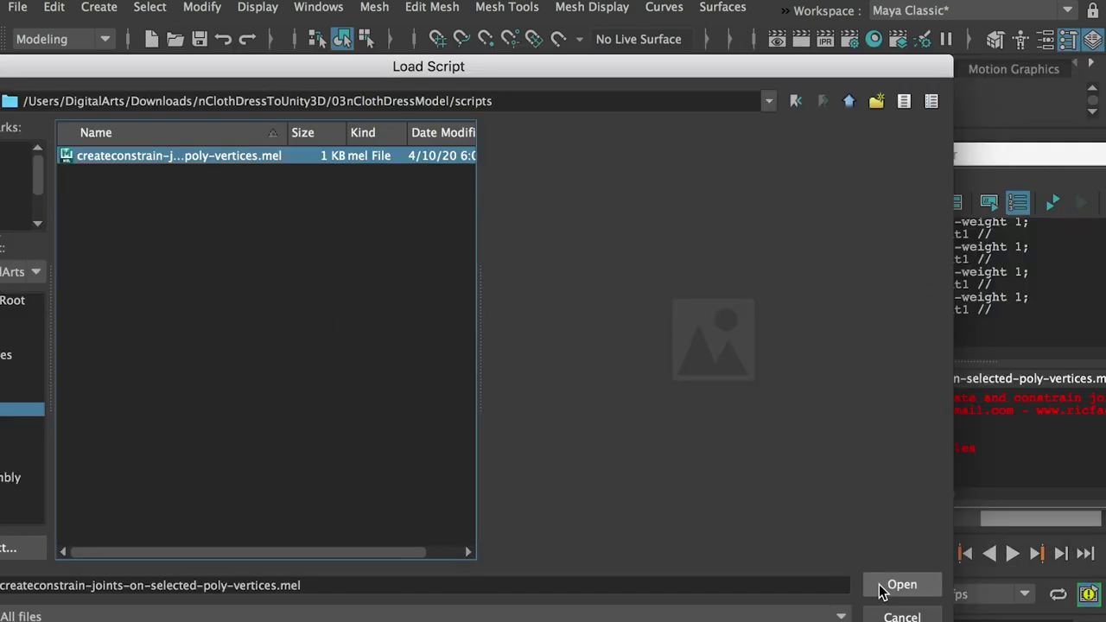
pyautogui.click(897, 585)
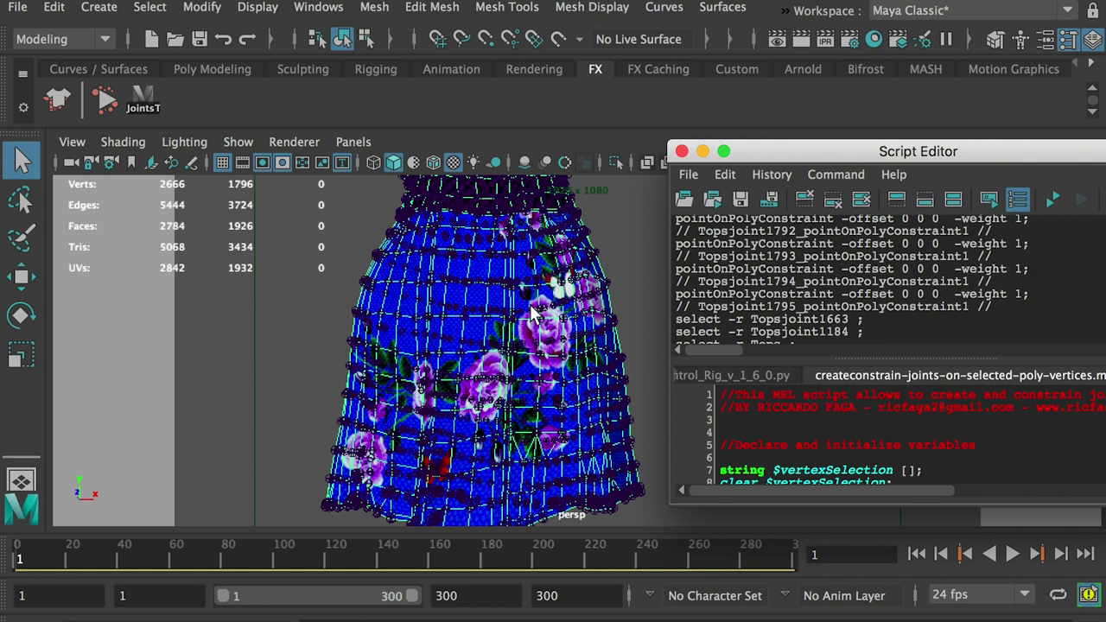
pyautogui.moveTo(785, 163); pyautogui.dragTo(762, 160)
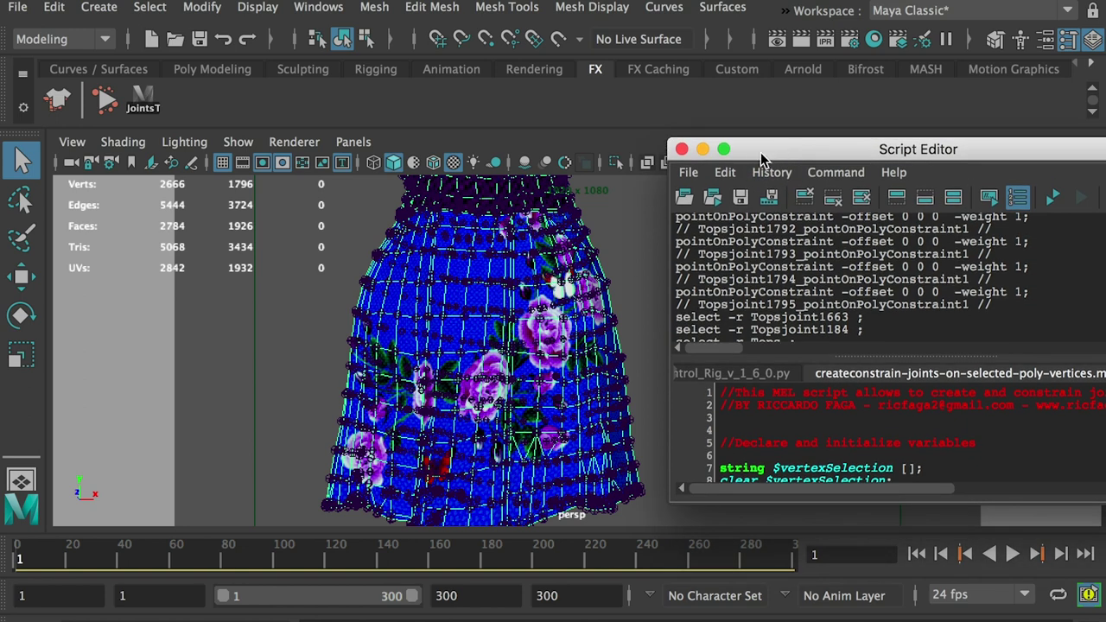
pyautogui.click(689, 173)
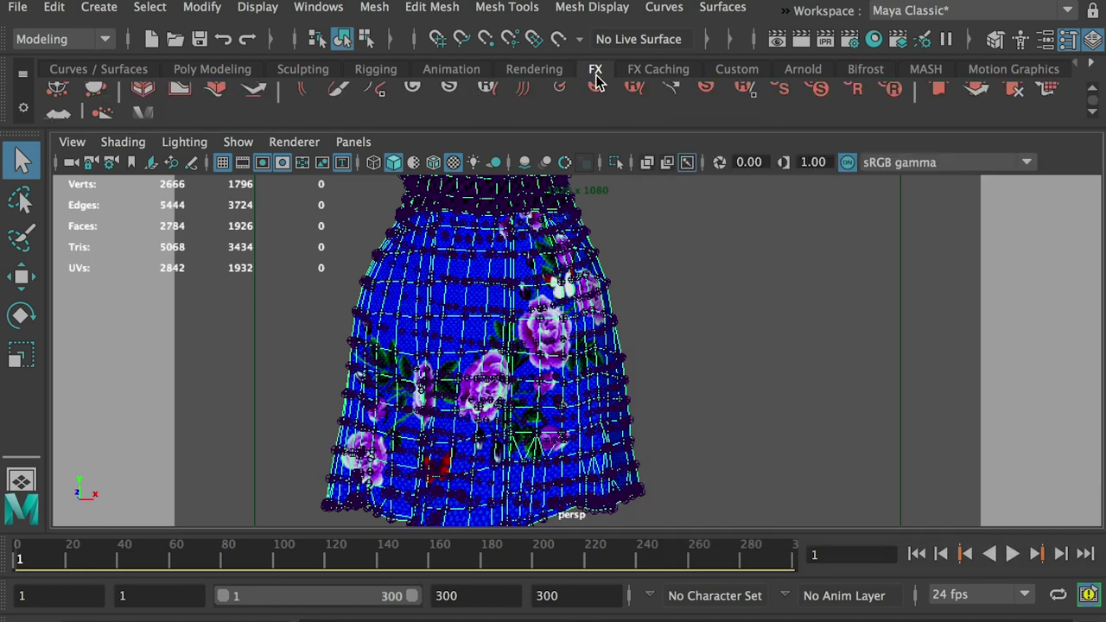
# Unhide the Body mesh under CharMeshG and marquee-select the dress with its Topsjoint joints.
pyautogui.click(1093, 110)
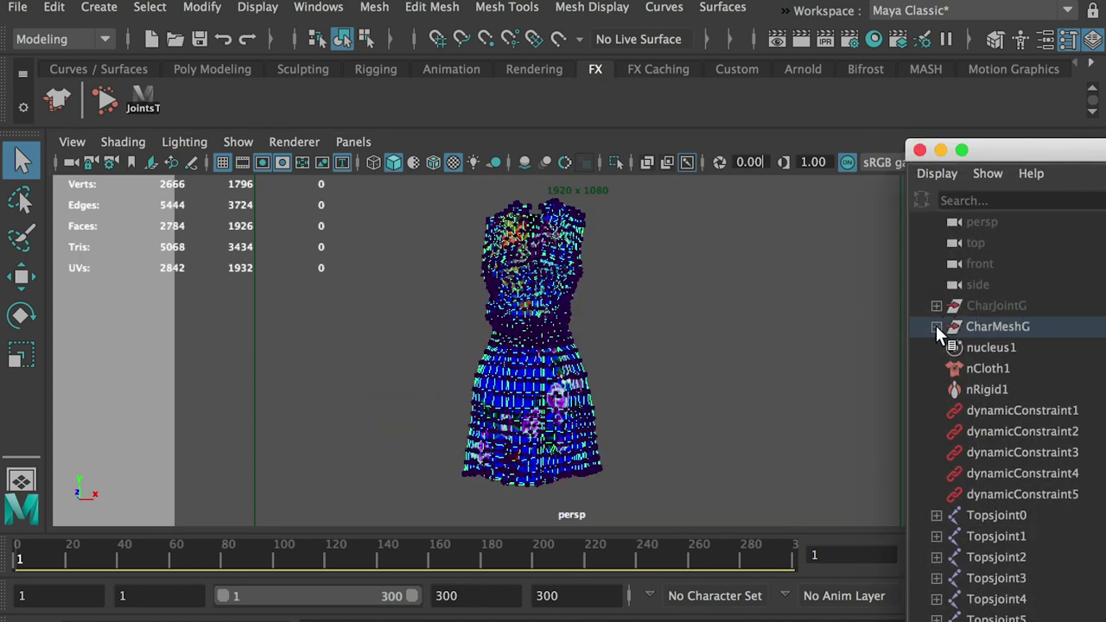
pyautogui.click(937, 326)
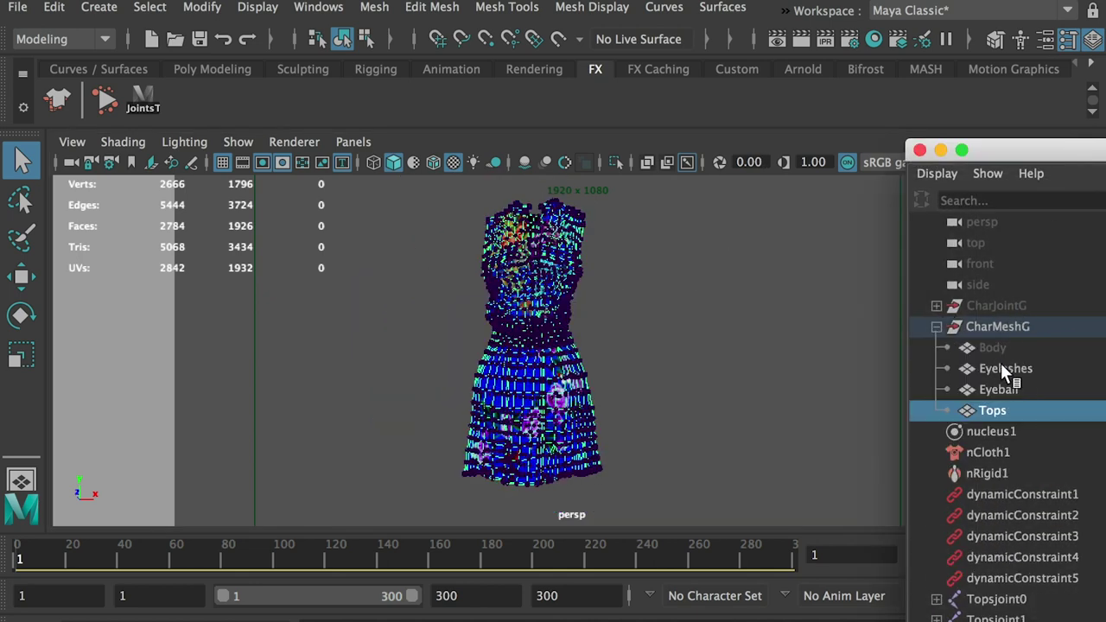
pyautogui.click(1007, 344)
pyautogui.hotkey('shift', 'h')
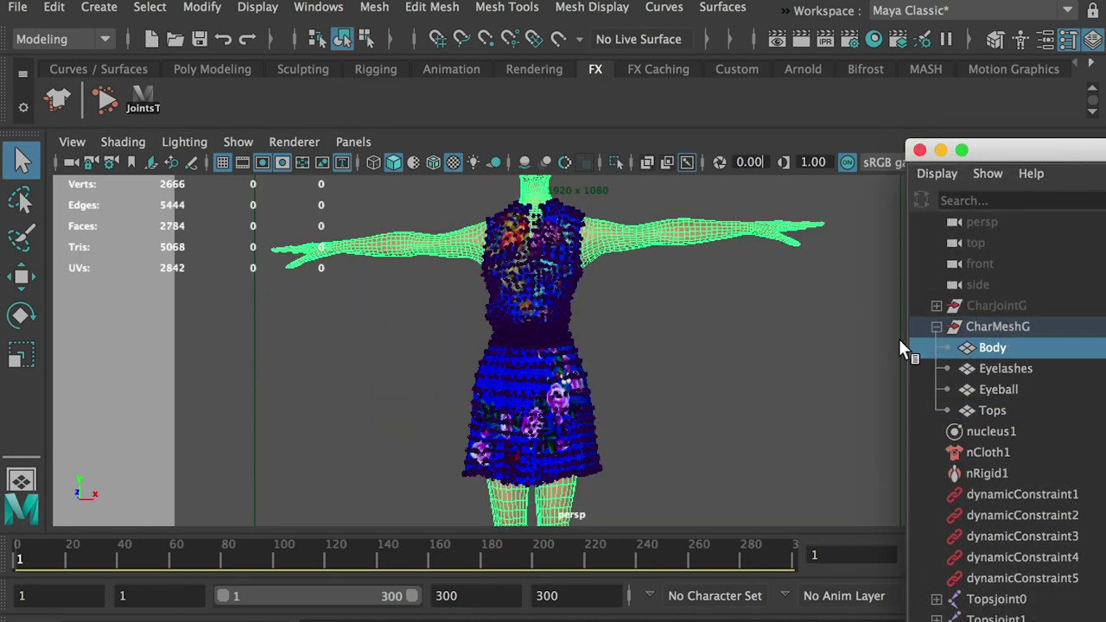
pyautogui.click(765, 325)
pyautogui.keyDown('alt'); pyautogui.moveTo(765, 325); pyautogui.dragTo(686, 356, button='right'); pyautogui.keyUp('alt')
pyautogui.moveTo(652, 484); pyautogui.dragTo(389, 236)
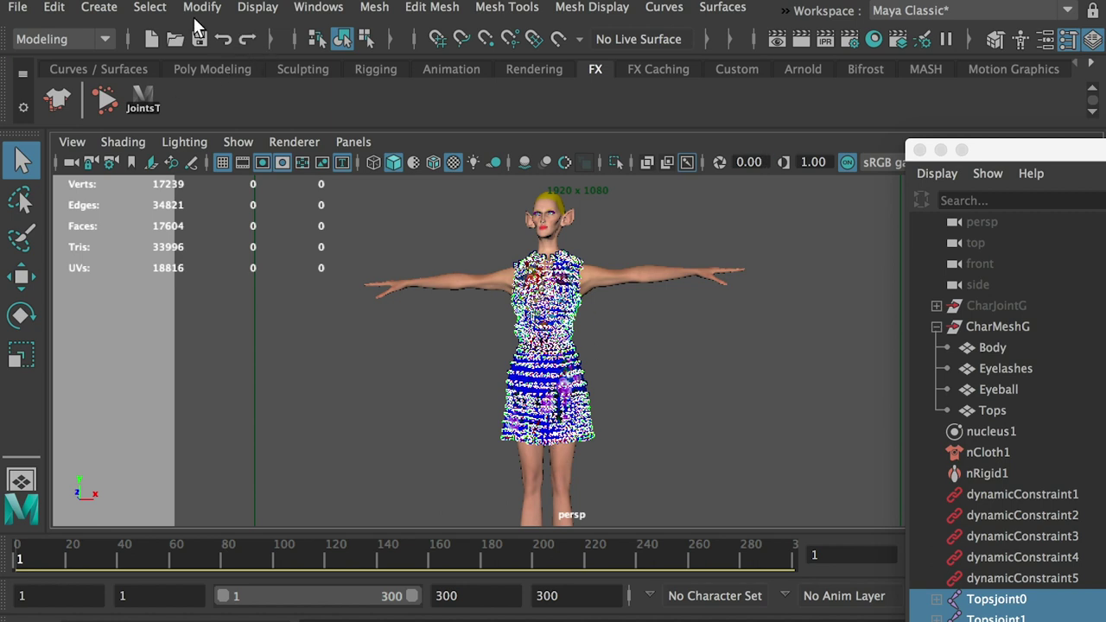
# Switch to the Animation menu set and run Bake Simulation over the Time Slider range.
pyautogui.click(93, 39)
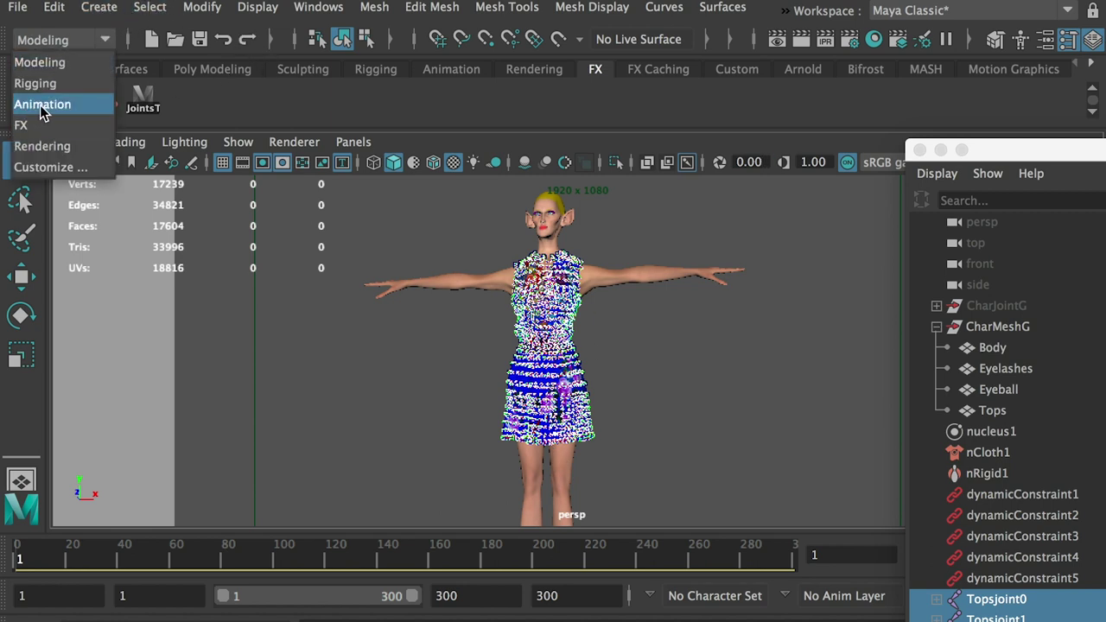
pyautogui.click(42, 105)
pyautogui.click(370, 7)
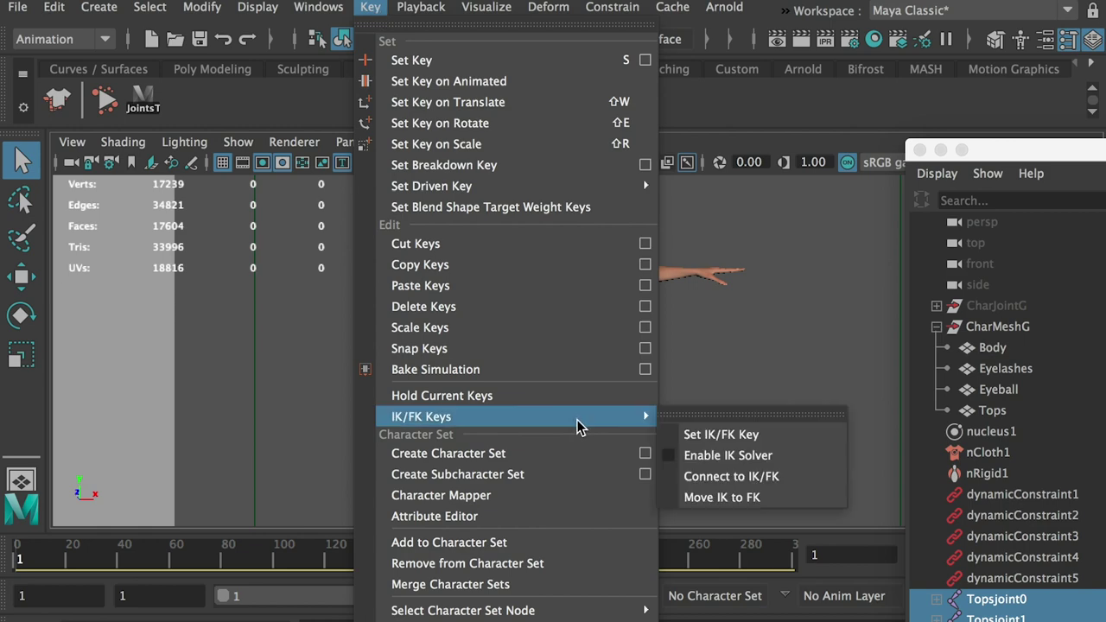
pyautogui.click(645, 369)
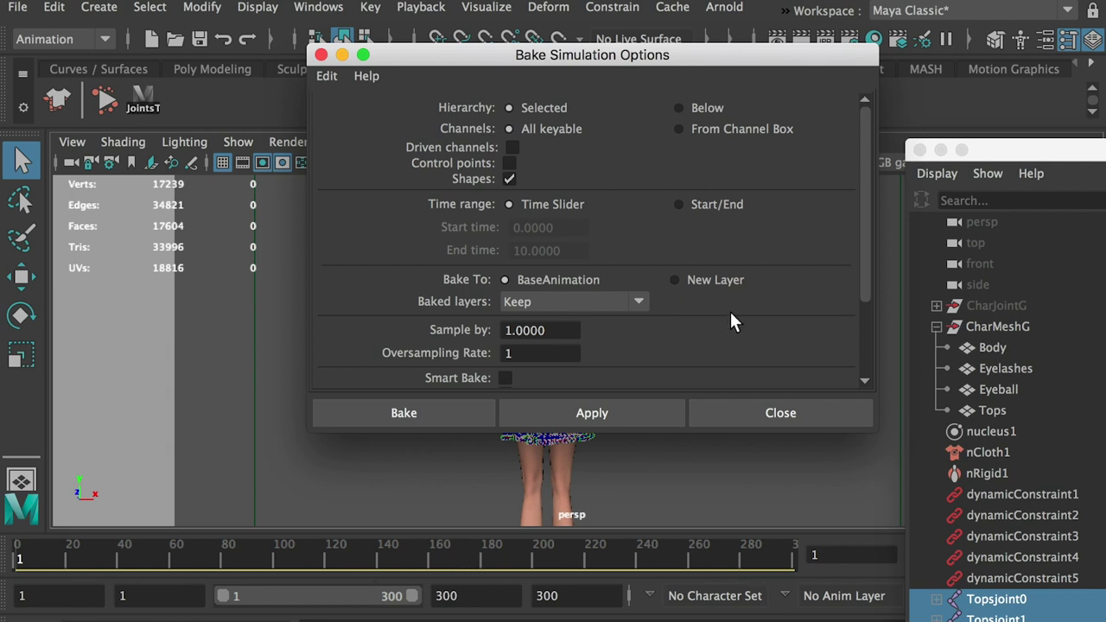
pyautogui.moveTo(865, 235); pyautogui.dragTo(859, 310)
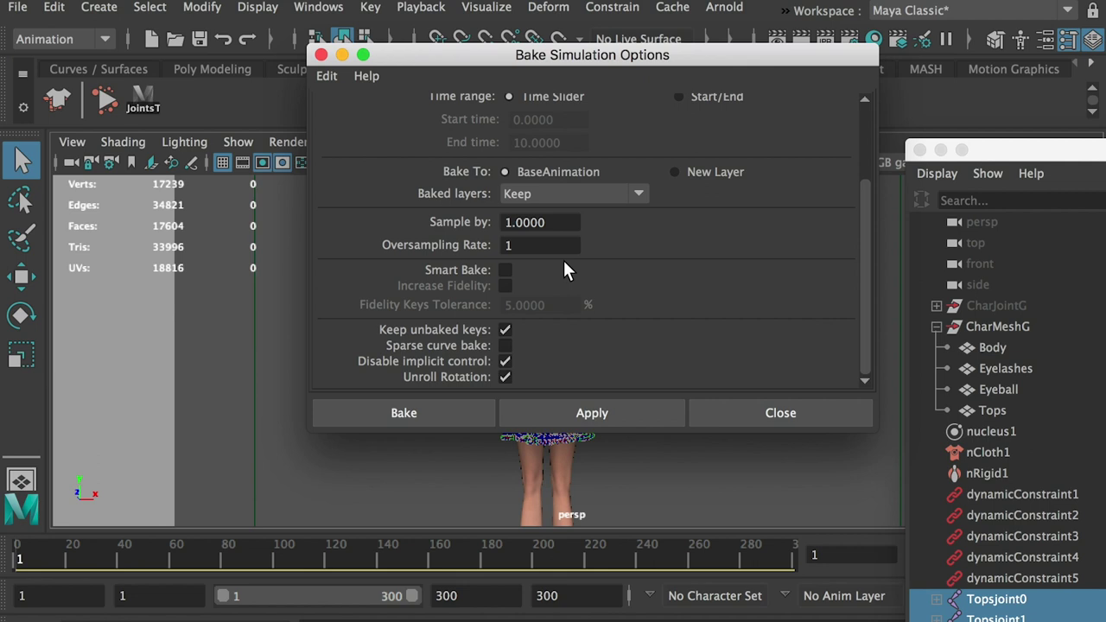
pyautogui.click(419, 415)
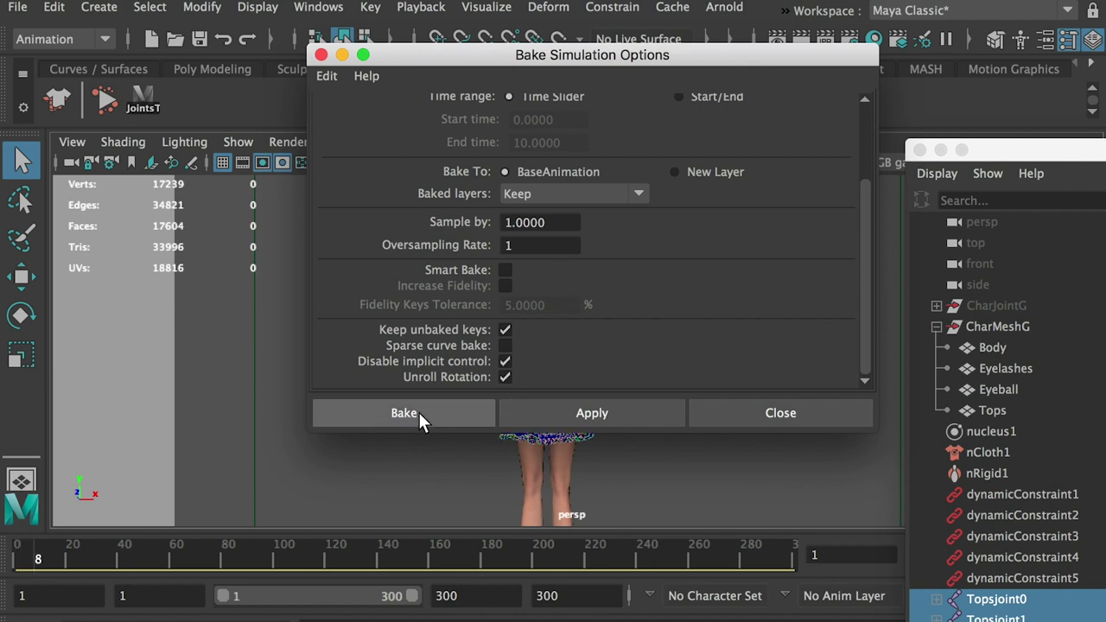
pyautogui.moveTo(426, 55); pyautogui.dragTo(754, 61)
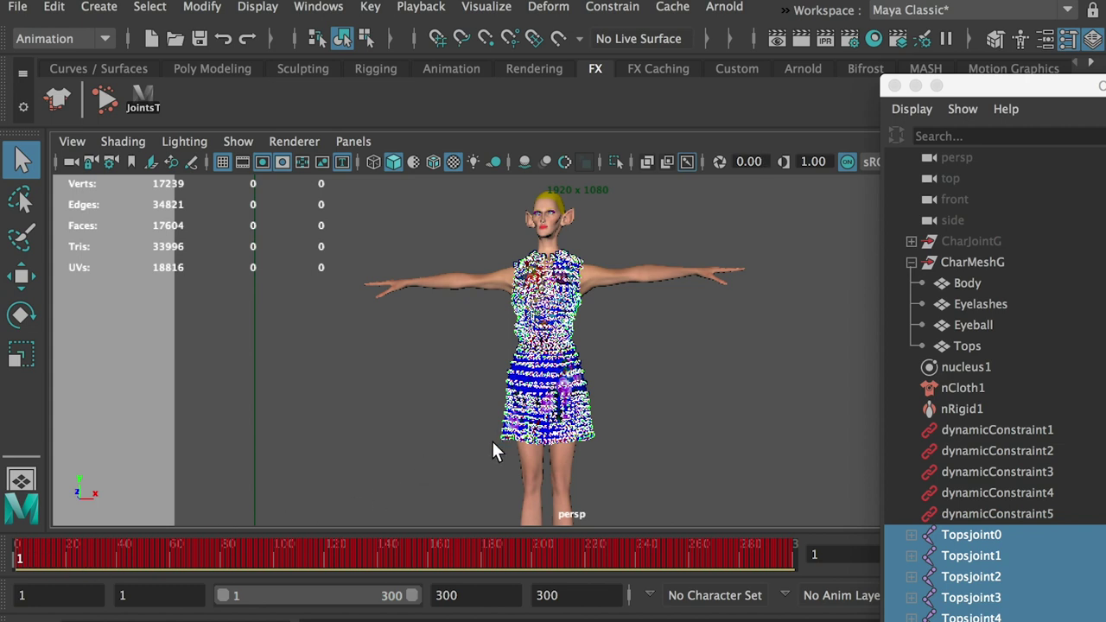
# Select Tops, scrub the baked motion, return to frame 1, and delete its history by type.
pyautogui.click(955, 348)
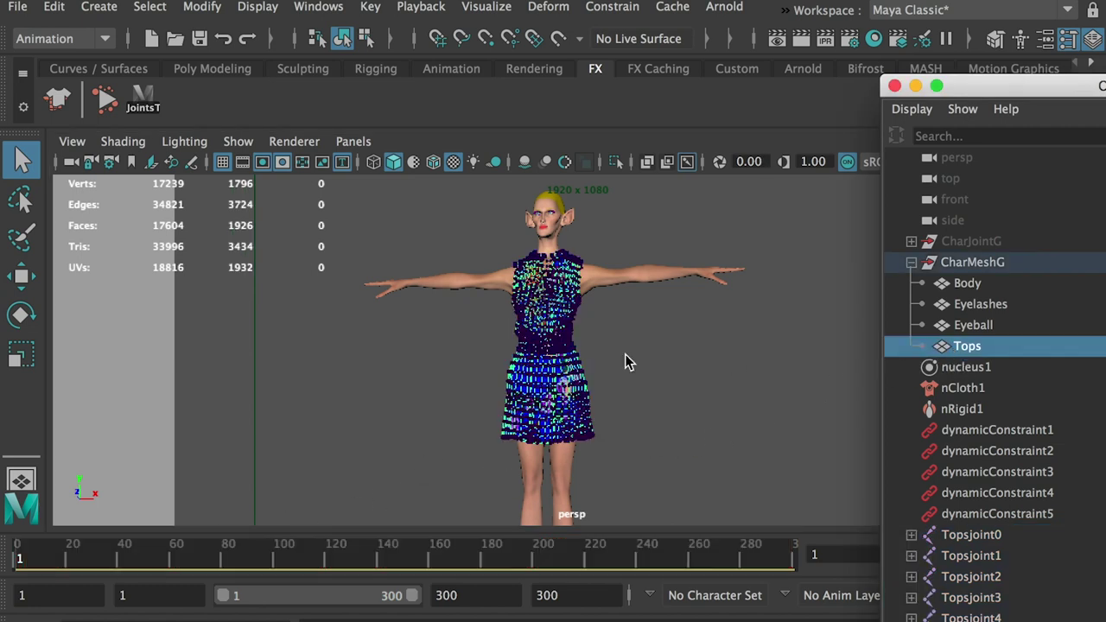
pyautogui.moveTo(29, 556); pyautogui.dragTo(66, 558)
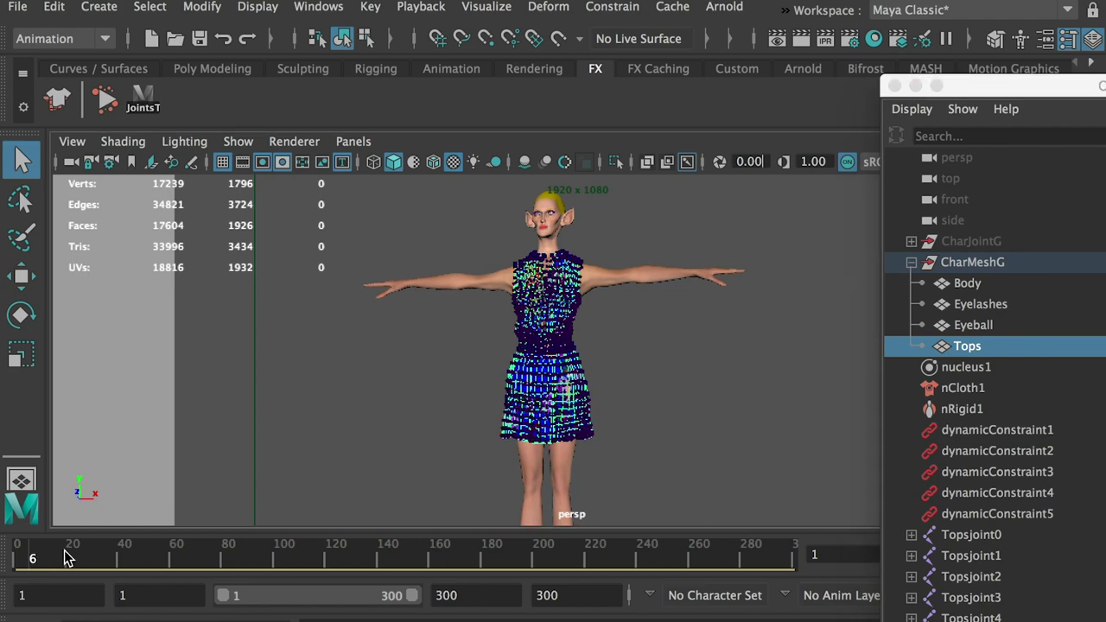
pyautogui.click(15, 557)
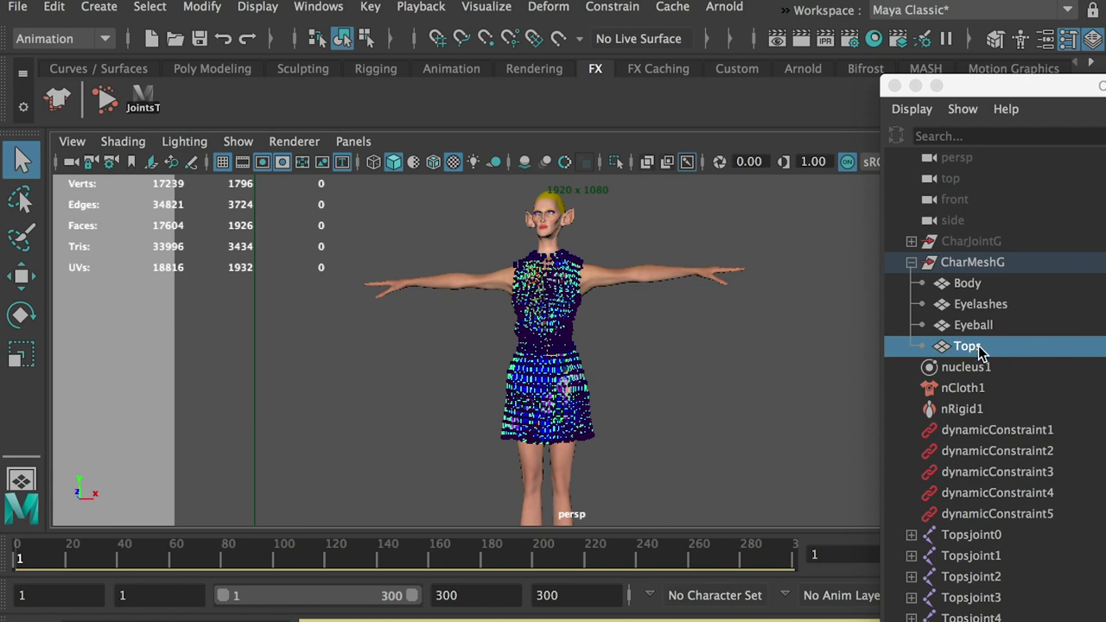
pyautogui.click(51, 7)
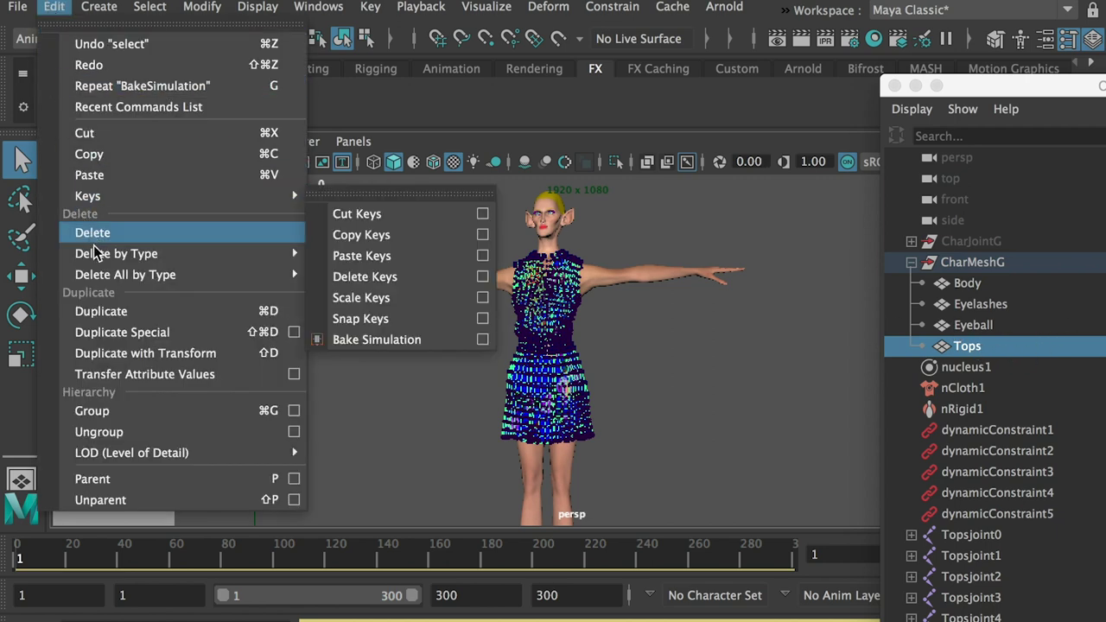
pyautogui.moveTo(117, 255)
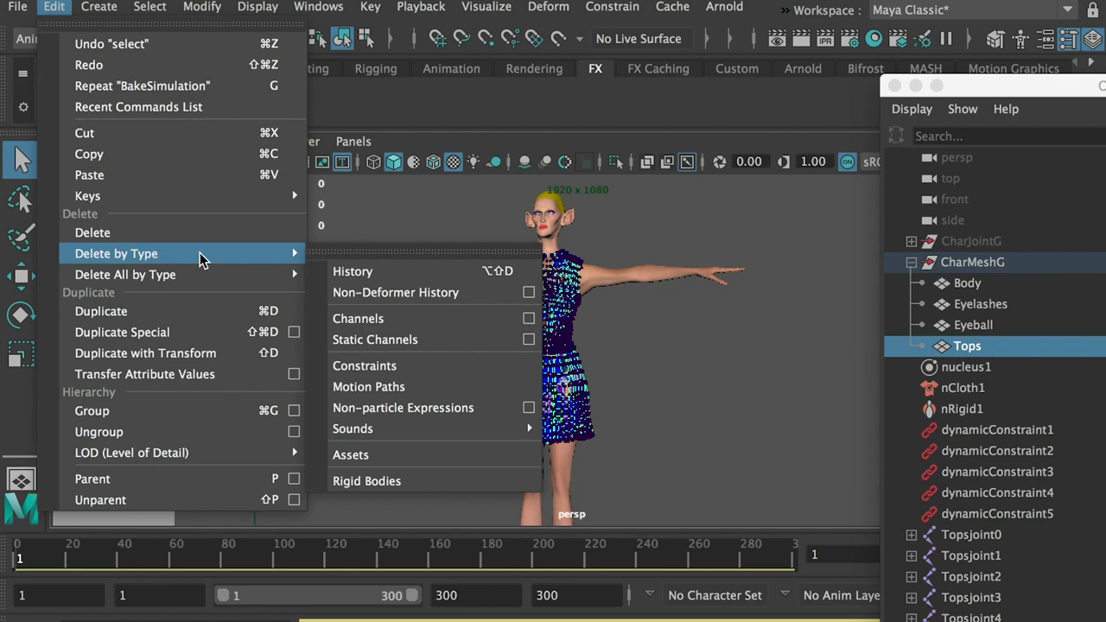
pyautogui.click(369, 273)
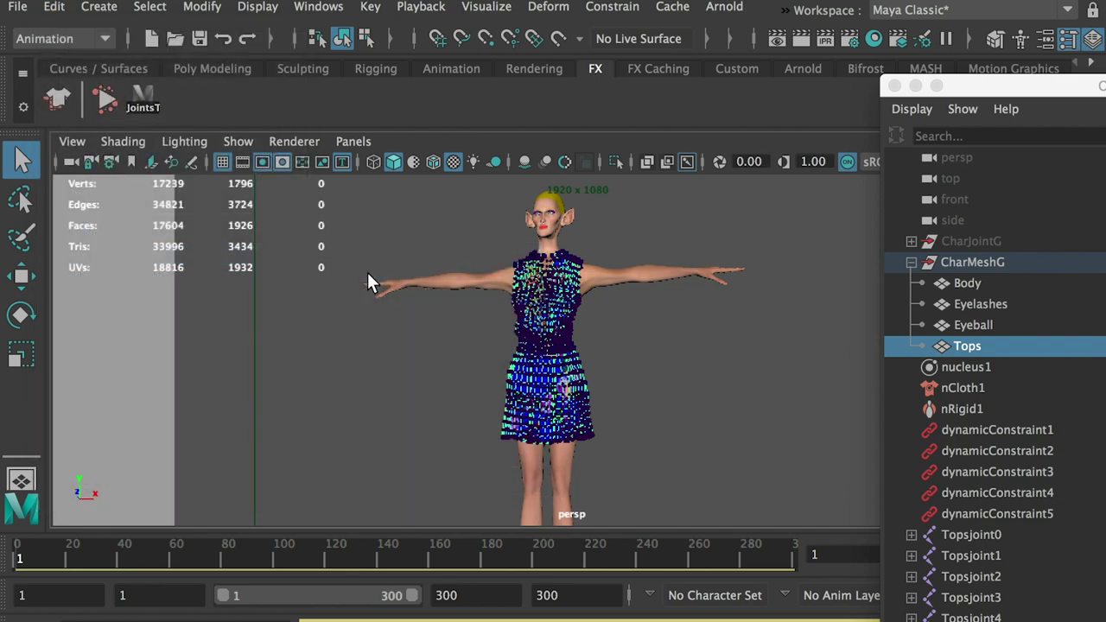
# In the Outliner, select nucleus1 through dynamicConstraint5 and delete them.
pyautogui.moveTo(985, 85); pyautogui.dragTo(969, 22)
pyautogui.click(942, 302)
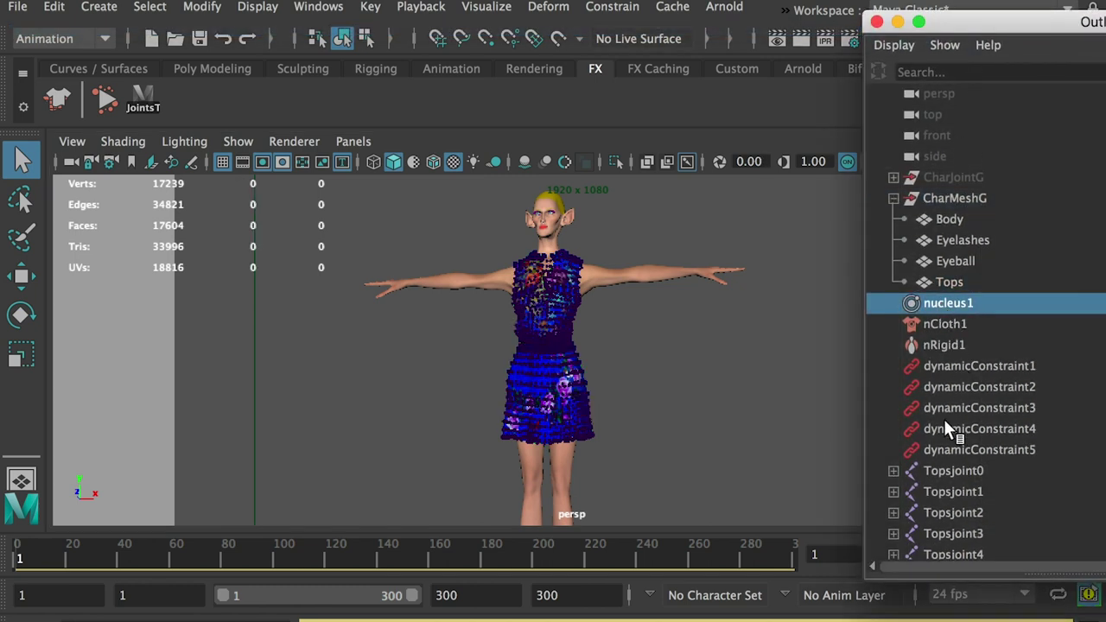
pyautogui.keyDown('shift'); pyautogui.click(947, 449); pyautogui.keyUp('shift')
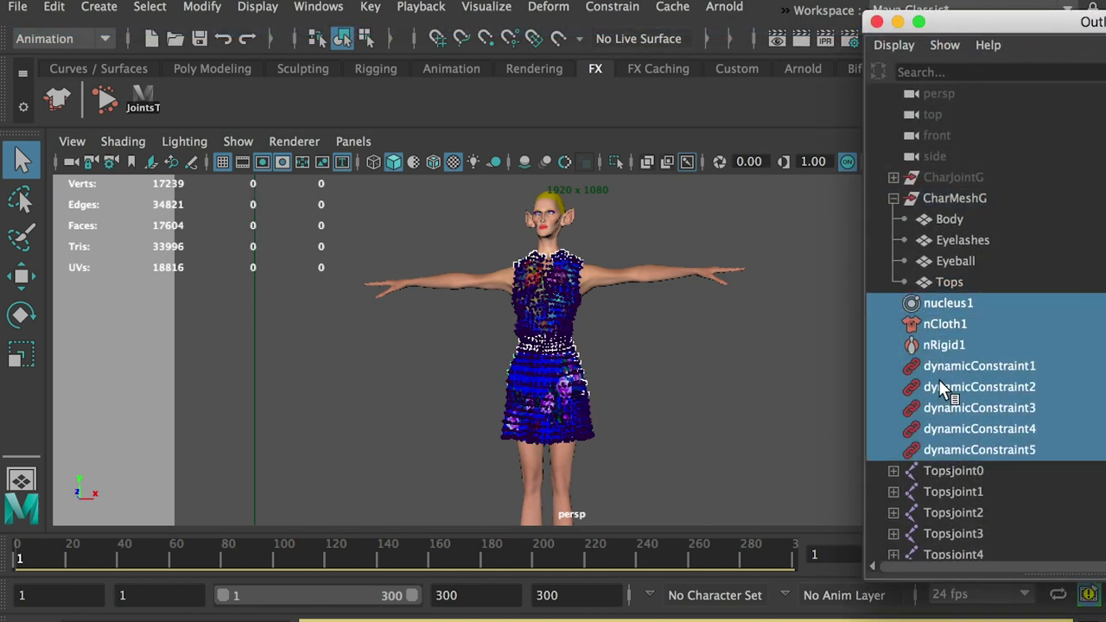
pyautogui.press('Delete')
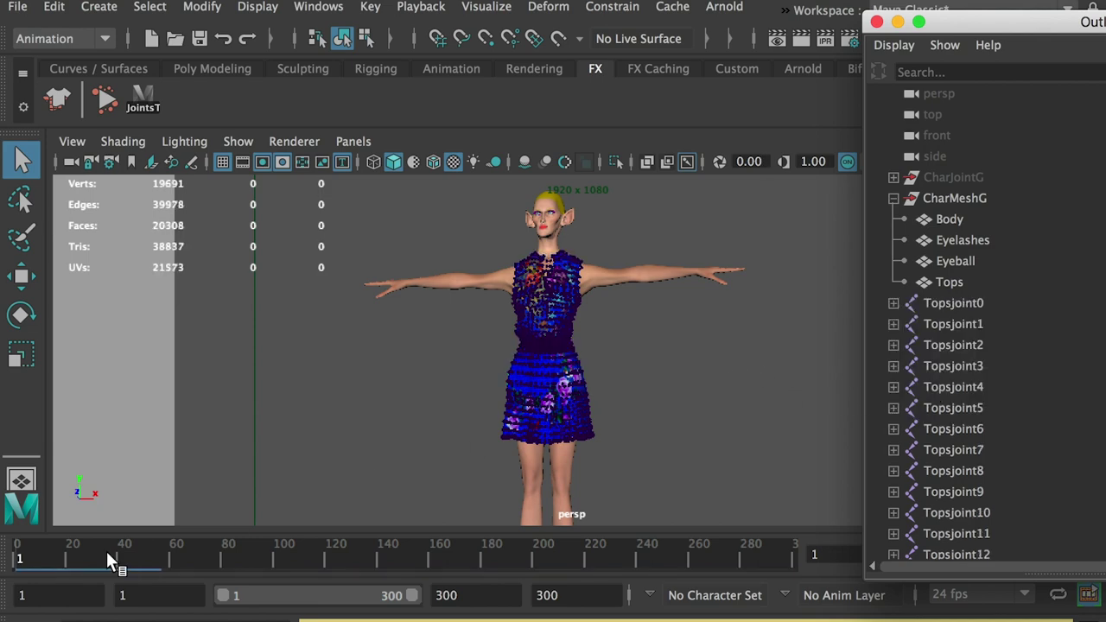
pyautogui.moveTo(36, 555); pyautogui.dragTo(177, 559)
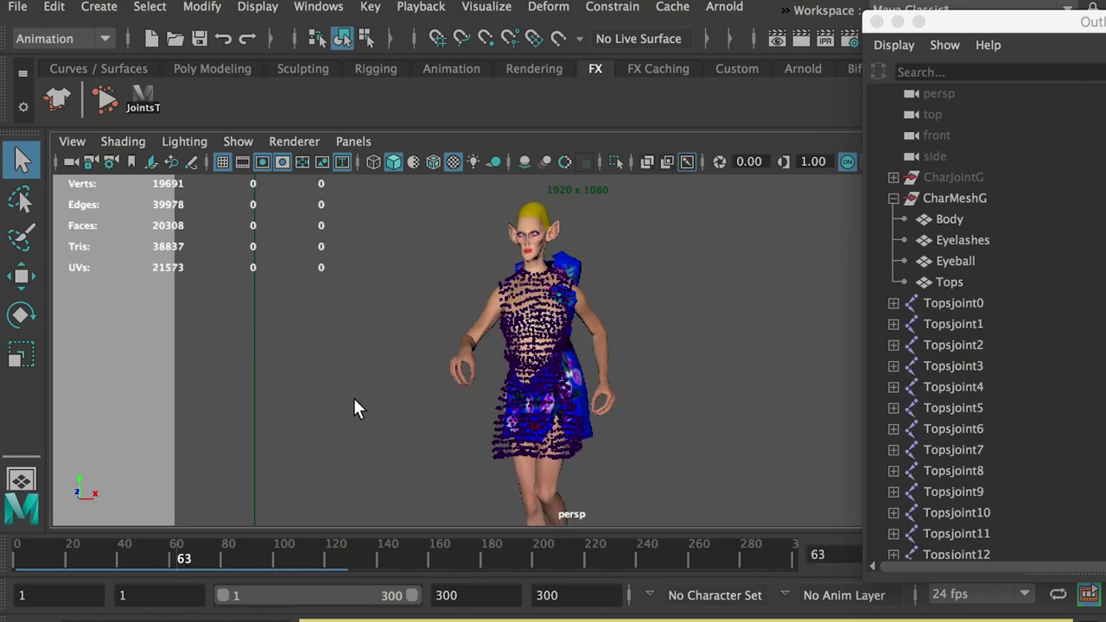
pyautogui.scroll(3, 353, 406)
pyautogui.keyDown('alt'); pyautogui.moveTo(353, 406); pyautogui.dragTo(335, 553); pyautogui.keyUp('alt')
pyautogui.keyDown('alt'); pyautogui.moveTo(628, 395); pyautogui.dragTo(626, 408, button='middle'); pyautogui.keyUp('alt')
pyautogui.moveTo(332, 554); pyautogui.dragTo(17, 553)
pyautogui.scroll(5, 519, 344)
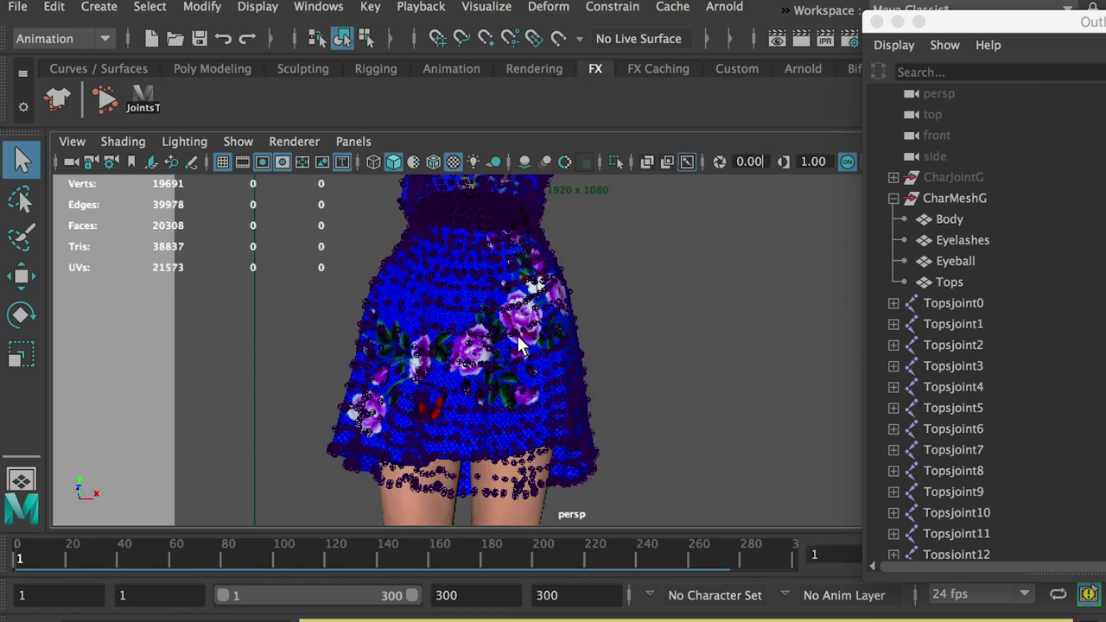
# Turn off Joints in the viewport's Show menu.
pyautogui.click(230, 145)
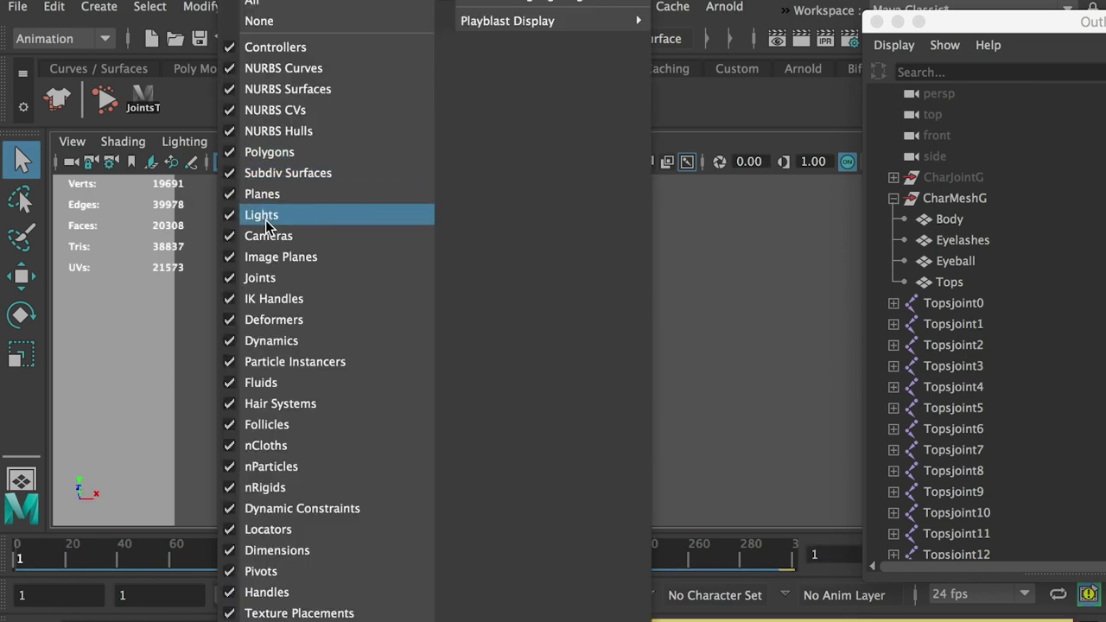
pyautogui.click(268, 278)
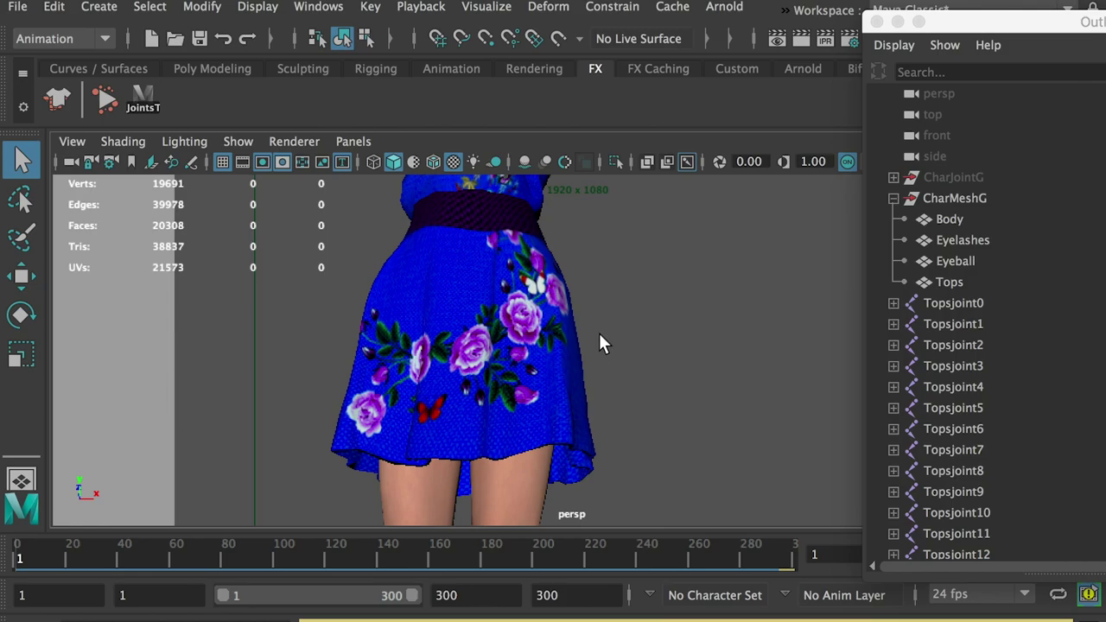
pyautogui.scroll(-5, 605, 346)
# Select the Tops mesh and orbit around the hem to inspect the skirt folds.
pyautogui.click(555, 323)
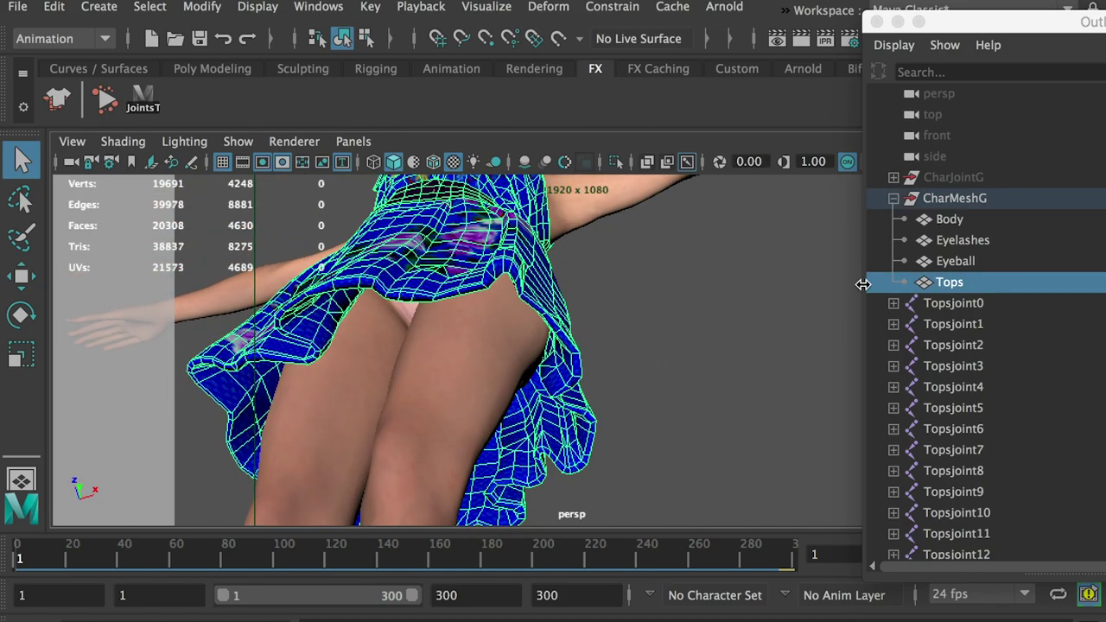
pyautogui.scroll(6, 593, 433)
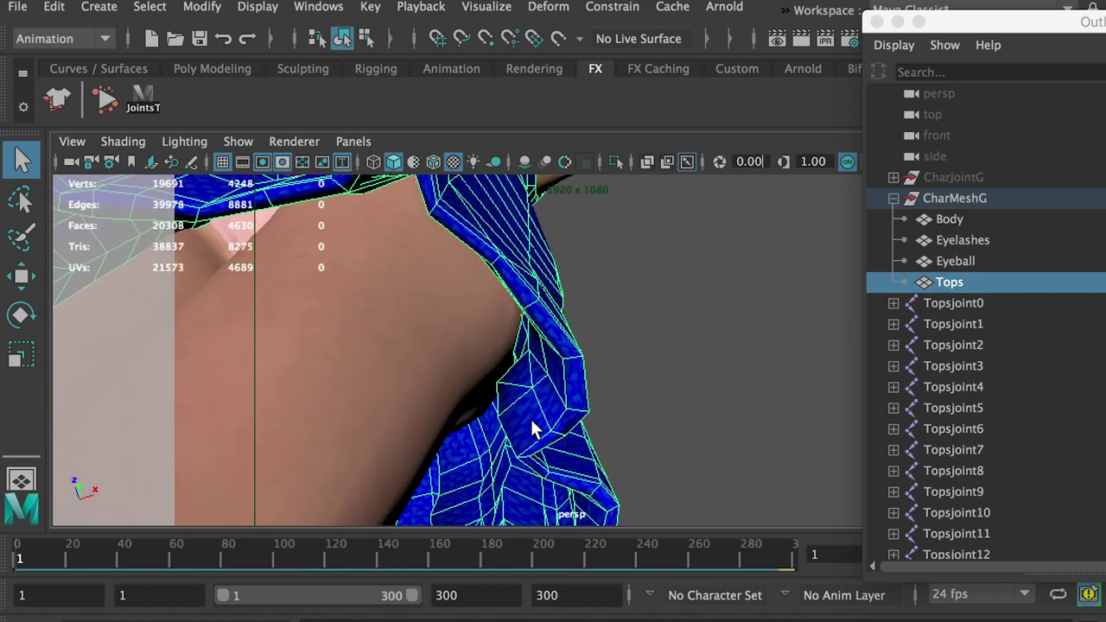
pyautogui.keyDown('alt'); pyautogui.moveTo(533, 424); pyautogui.dragTo(487, 347); pyautogui.keyUp('alt')
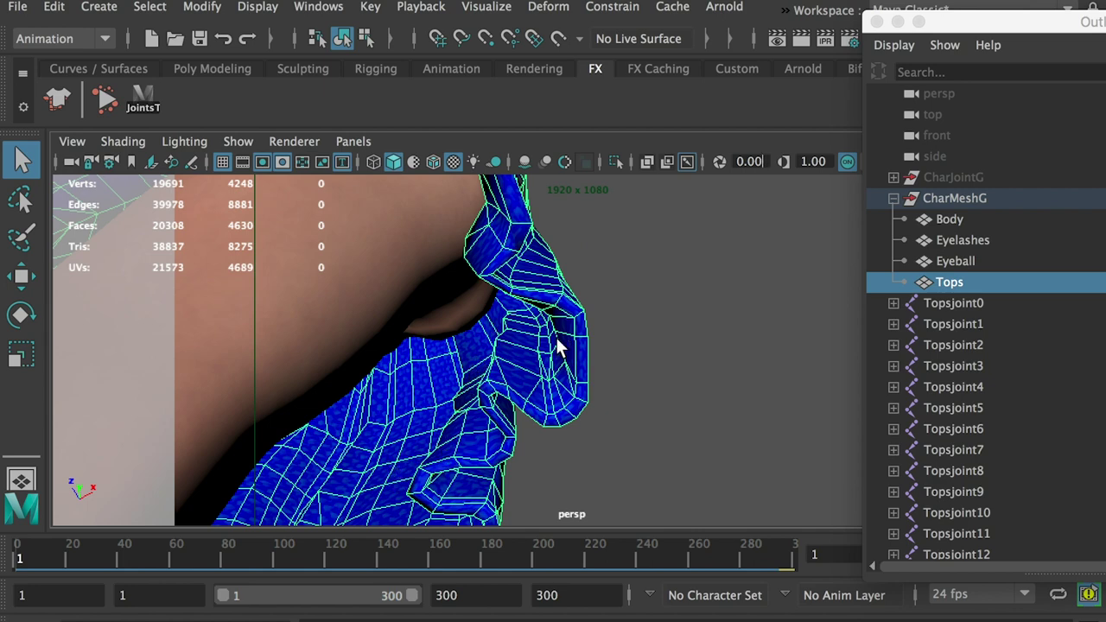
pyautogui.keyDown('alt'); pyautogui.moveTo(562, 346); pyautogui.dragTo(475, 400); pyautogui.keyUp('alt')
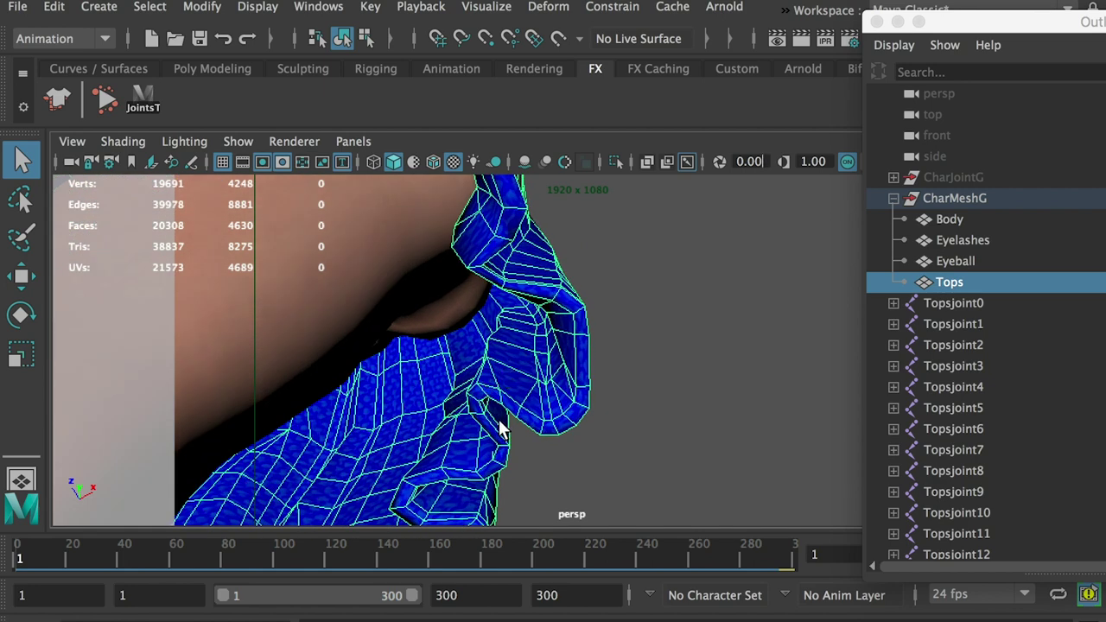
pyautogui.click(948, 283)
# Show shape nodes in the Outliner and expand Tops to reveal TopsShape.
pyautogui.rightClick(948, 281)
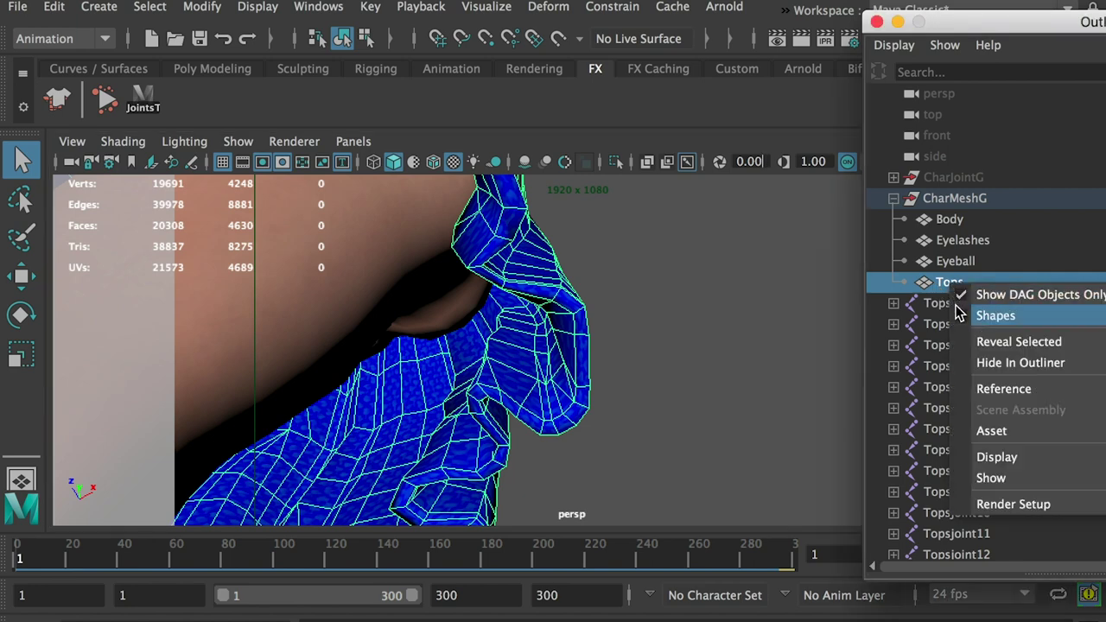
pyautogui.click(995, 316)
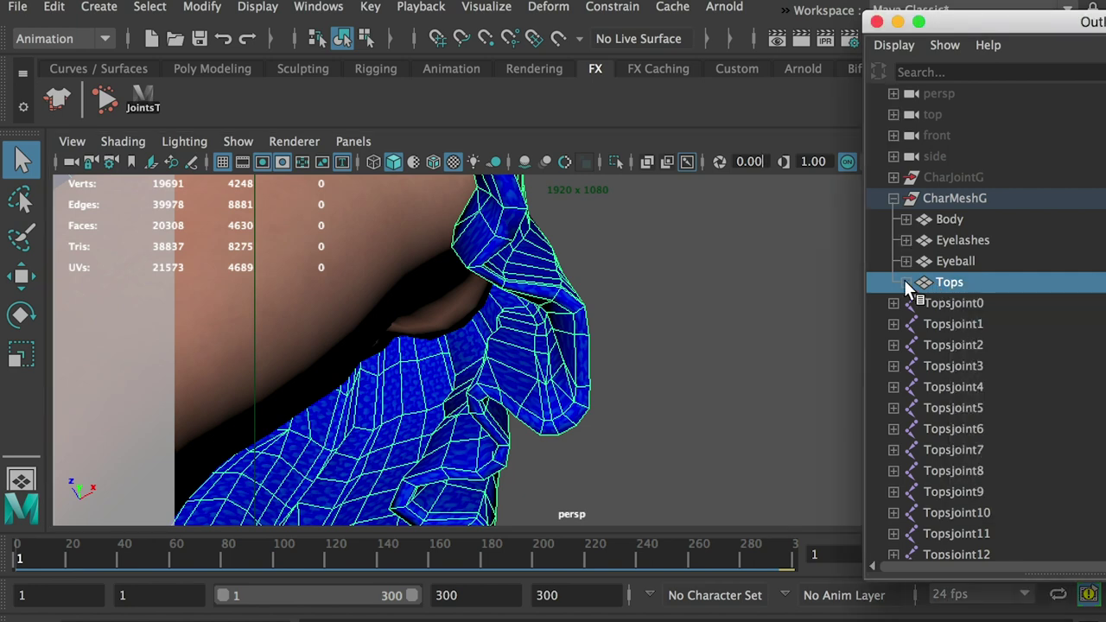
pyautogui.click(906, 281)
pyautogui.click(966, 302)
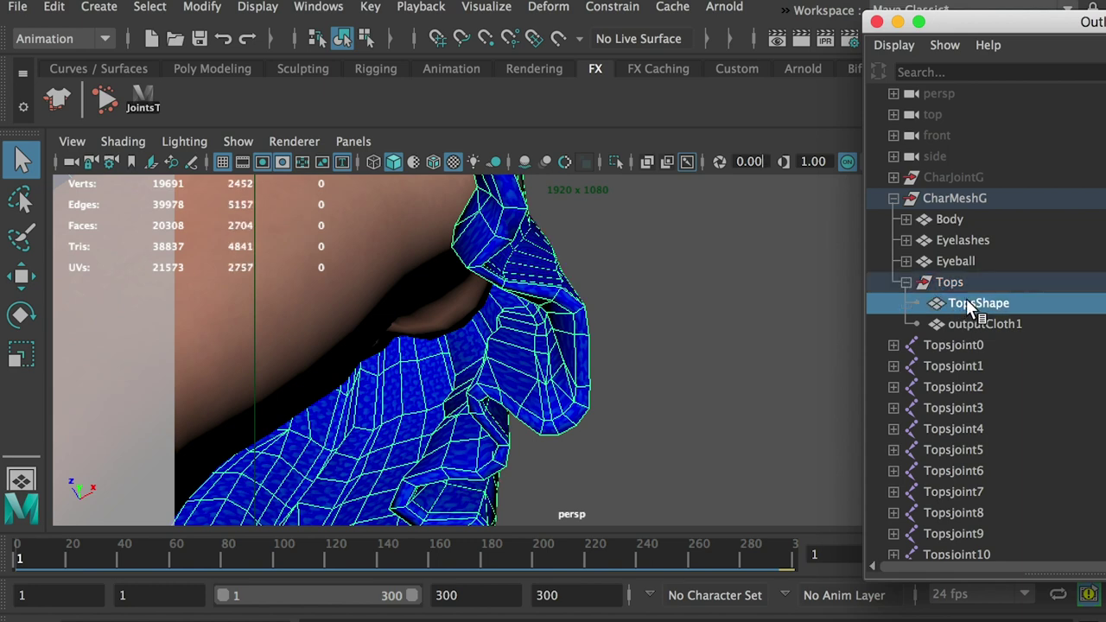
# Compare the TopsShape and outputCloth1 meshes under the Tops node.
pyautogui.click(967, 321)
pyautogui.click(968, 303)
pyautogui.click(970, 321)
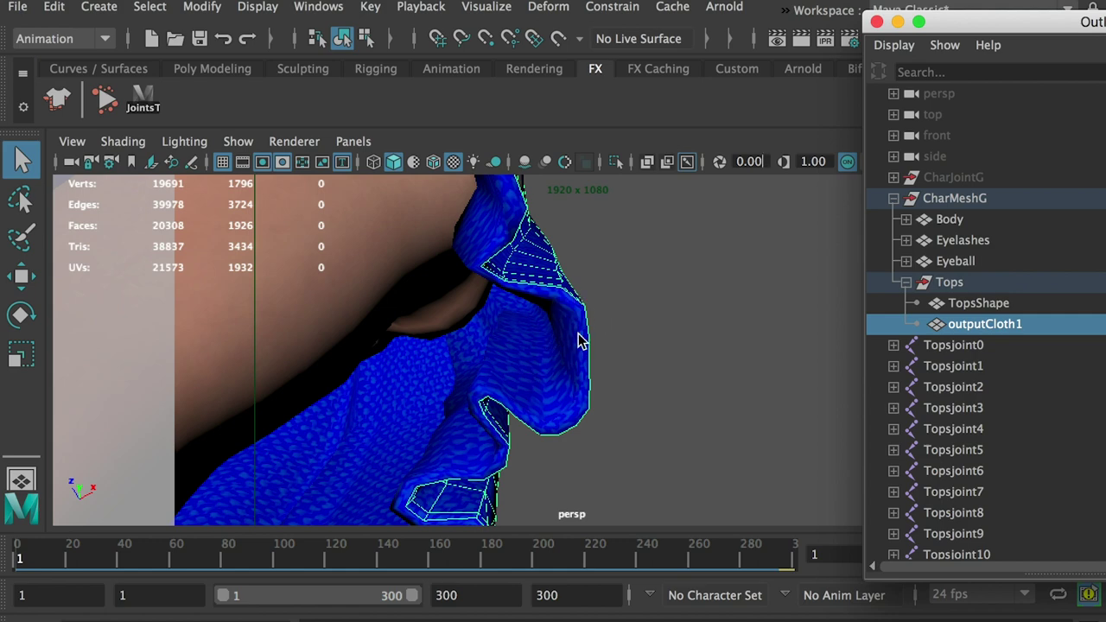
pyautogui.click(966, 298)
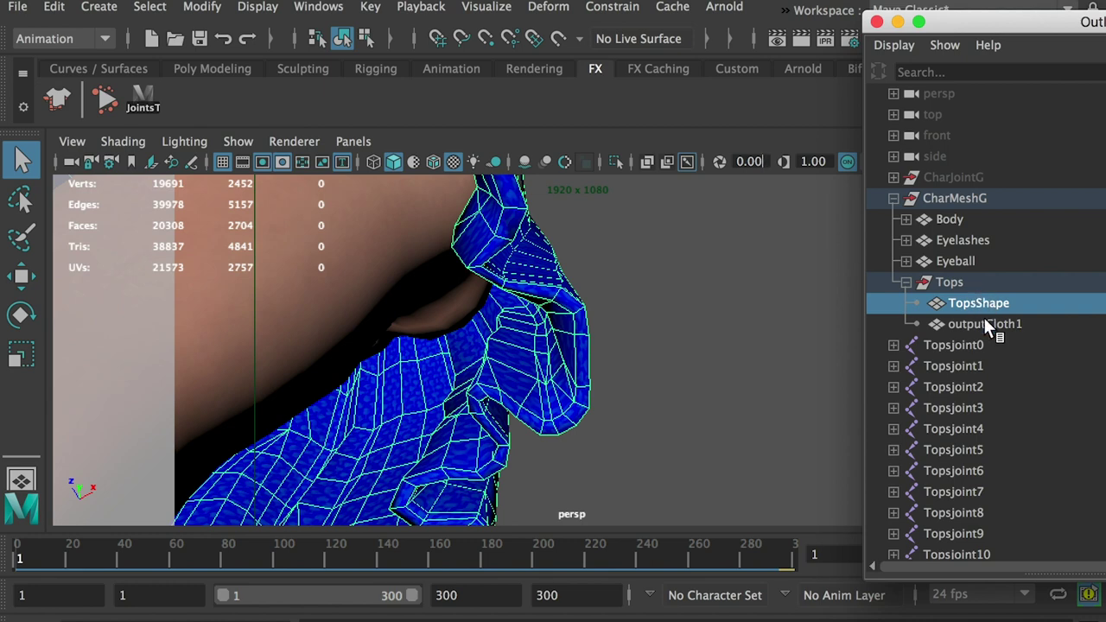
pyautogui.click(932, 286)
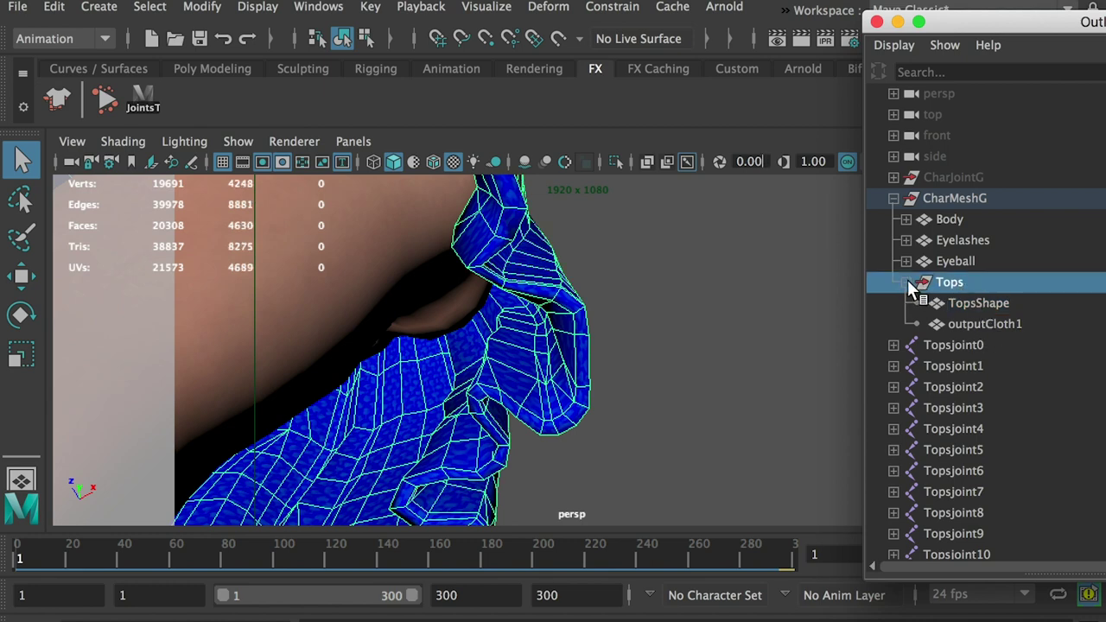
pyautogui.click(907, 283)
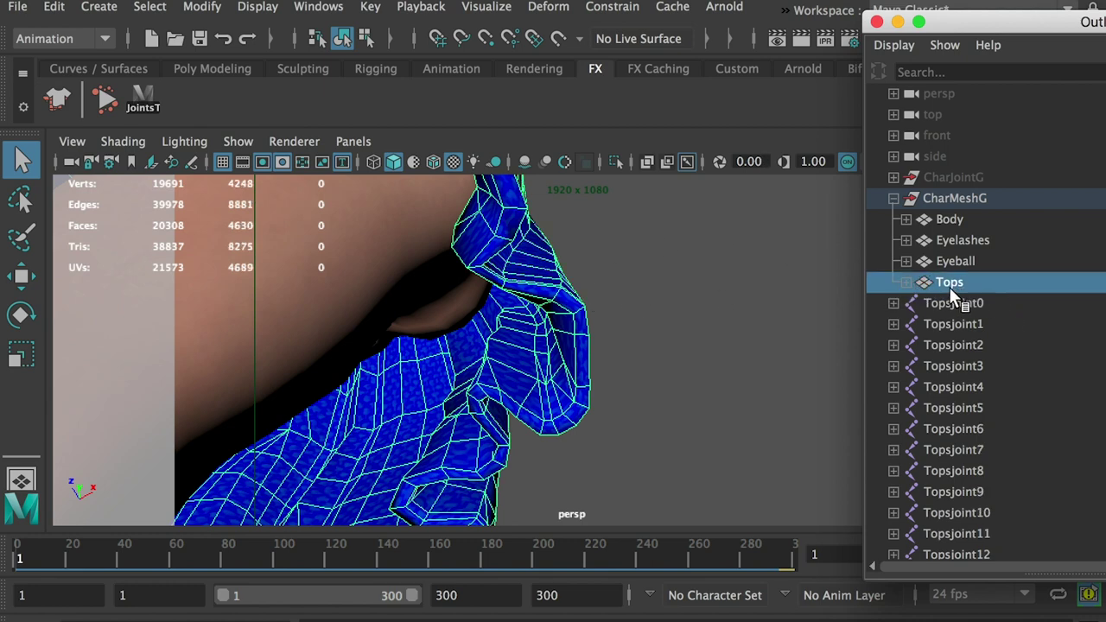
pyautogui.click(906, 282)
pyautogui.click(969, 303)
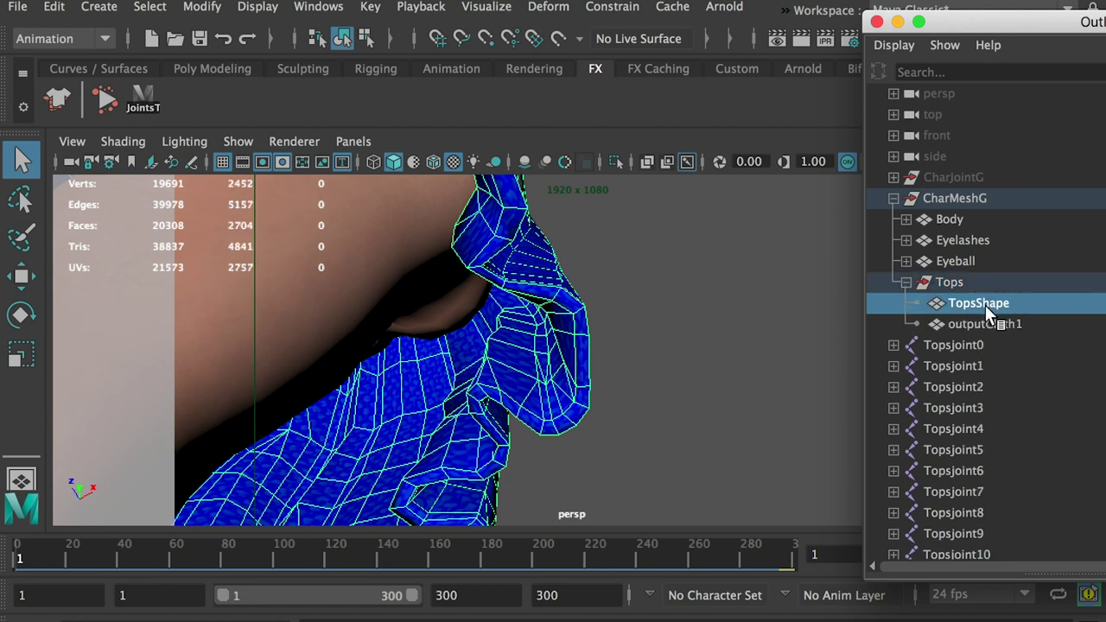
pyautogui.click(990, 324)
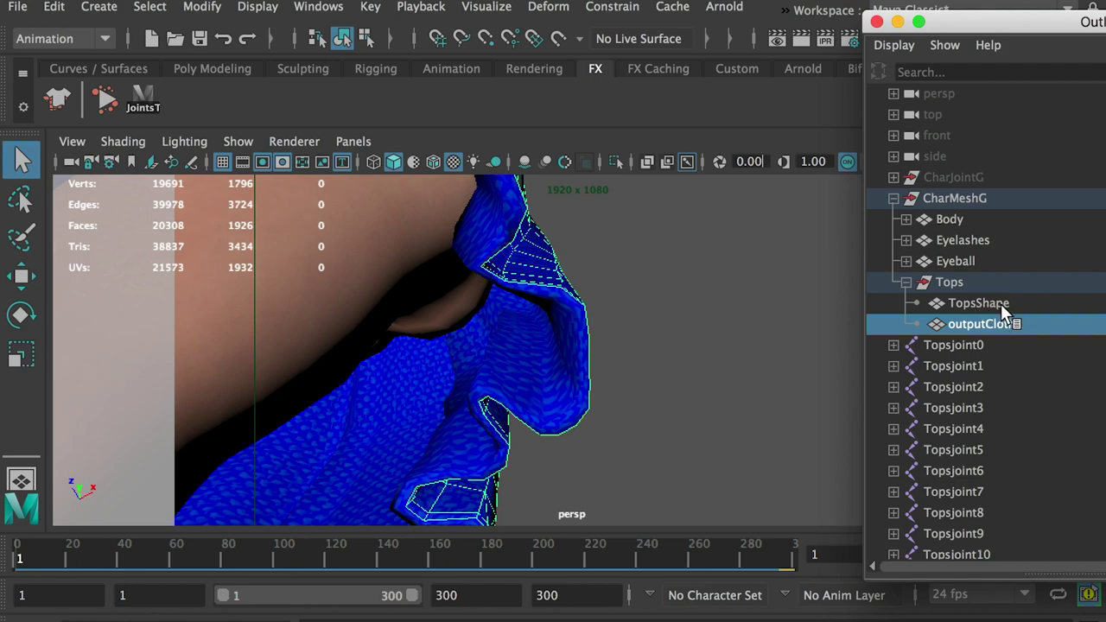
pyautogui.click(965, 308)
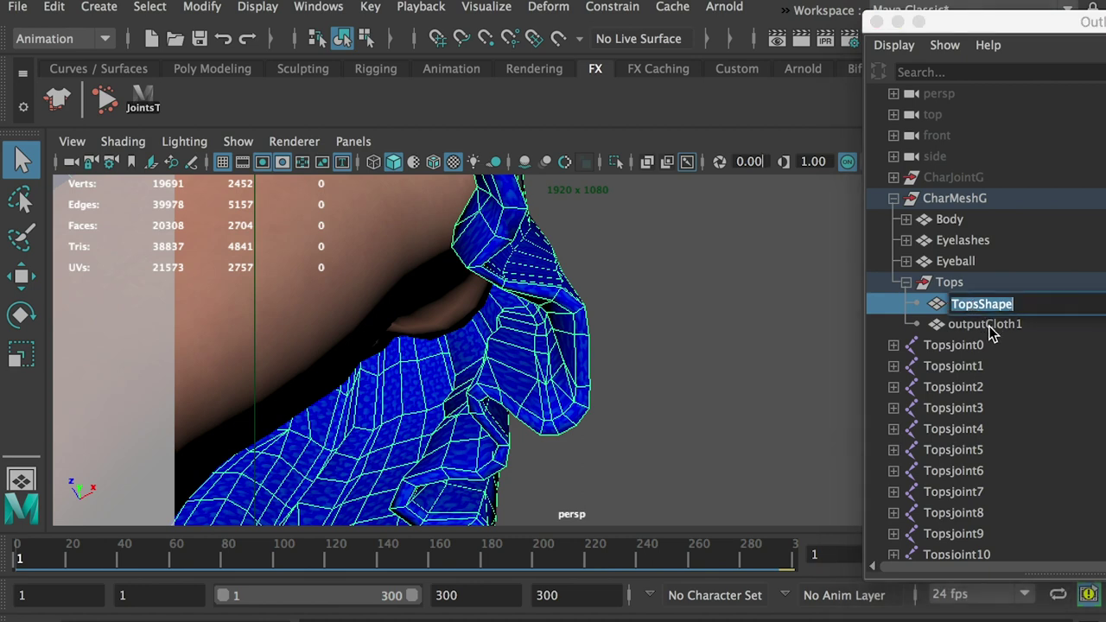
pyautogui.click(990, 327)
# Delete the original TopsShape and rename outputCloth1 to 'TopsShape'.
pyautogui.click(970, 303)
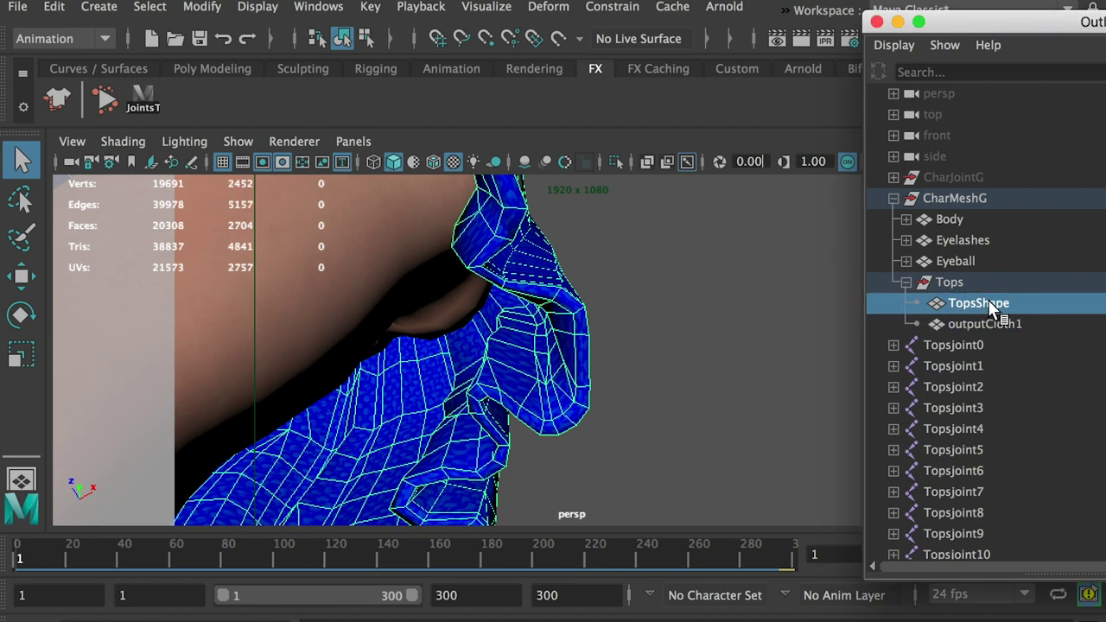
pyautogui.press('Delete')
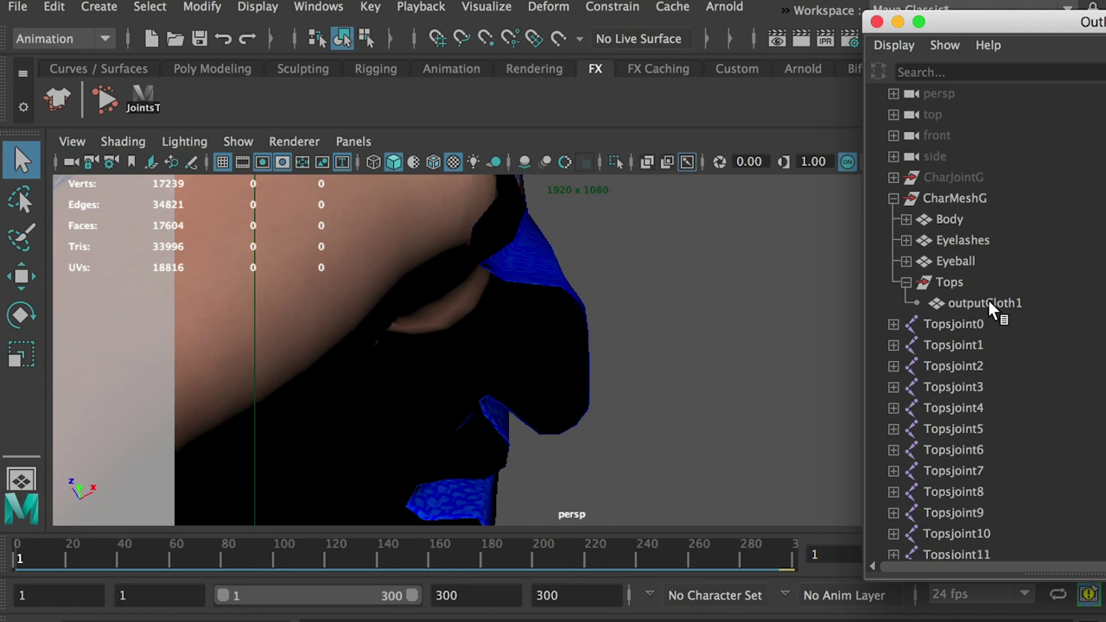
pyautogui.click(988, 302)
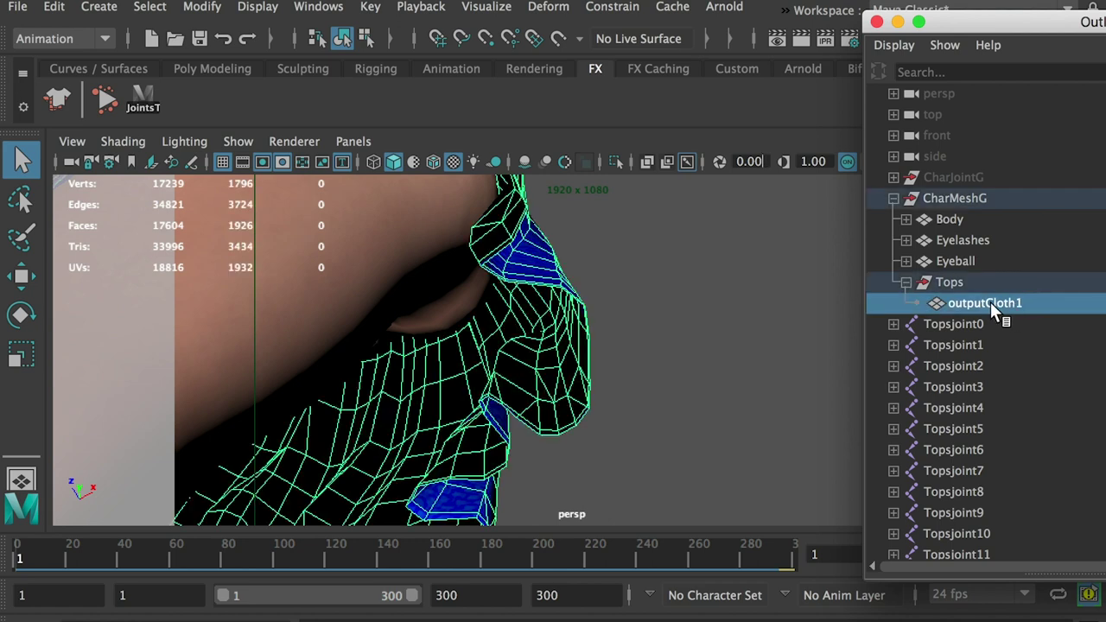
pyautogui.doubleClick(991, 302)
pyautogui.write('TopsShape')
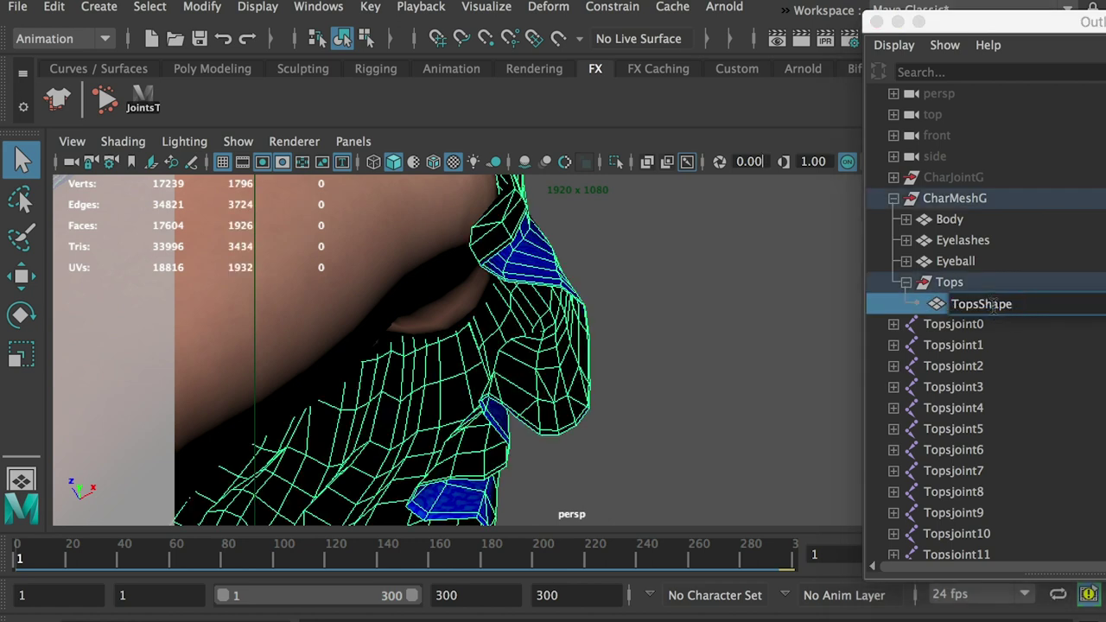
pyautogui.press('Return')
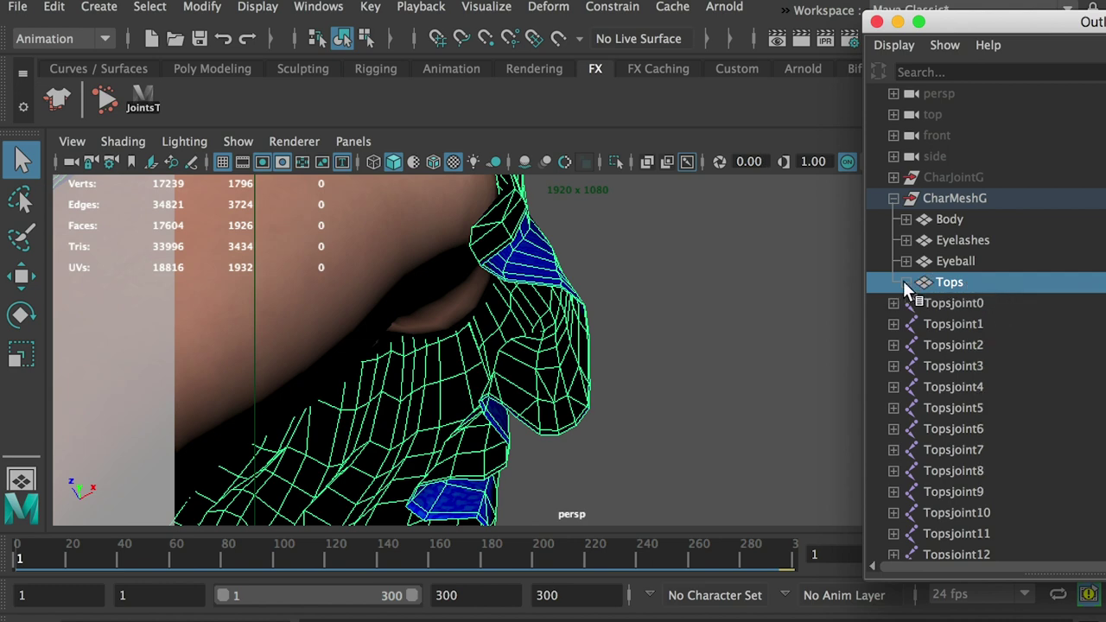
pyautogui.click(648, 289)
pyautogui.hotkey('ctrl', 'z')
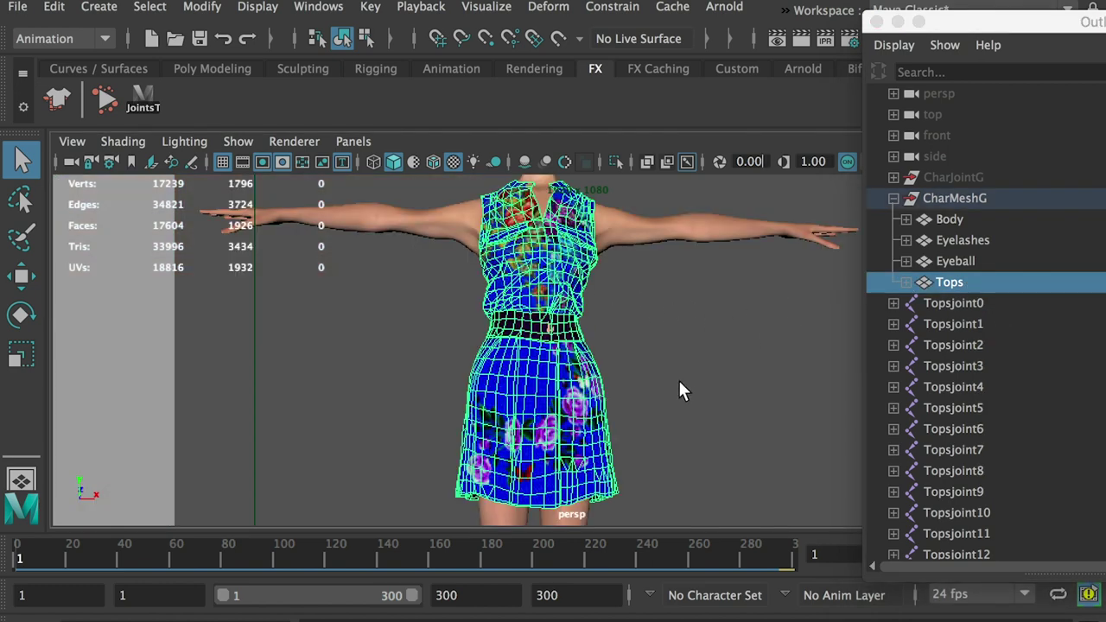
# Enable Show > Joints, frame the Tops dress, and marquee-select all its Topsjoint joints.
pyautogui.moveTo(686, 383)
pyautogui.keyDown('alt'); pyautogui.mouseDown()
pyautogui.moveTo(695, 311)
pyautogui.moveTo(684, 385)
pyautogui.mouseUp(); pyautogui.keyUp('alt')
pyautogui.click(238, 141)
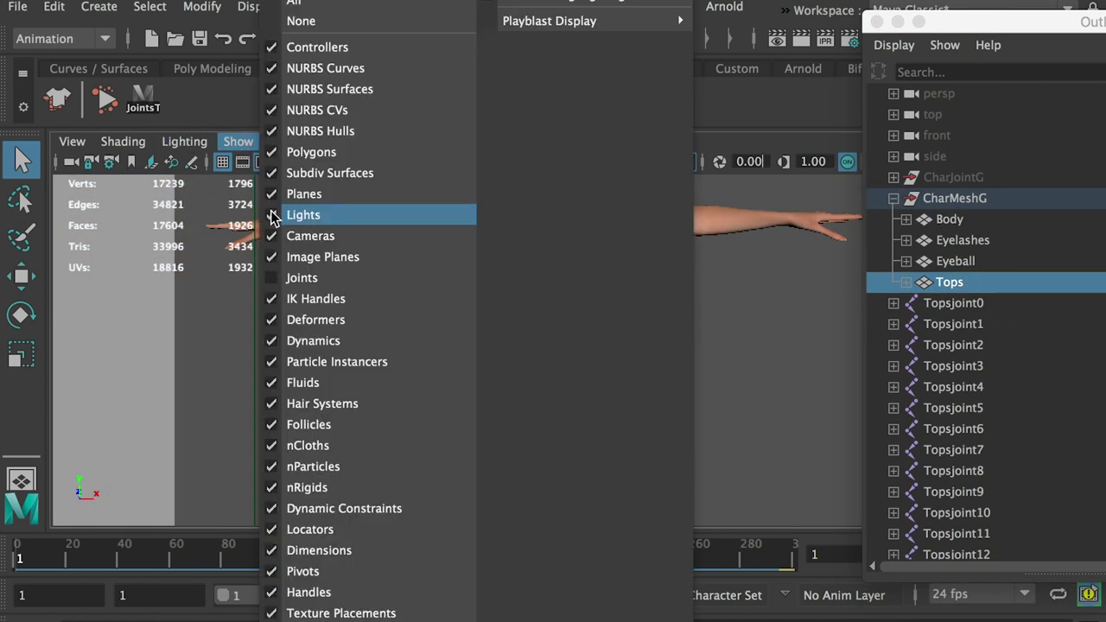
pyautogui.click(285, 278)
pyautogui.press('f')
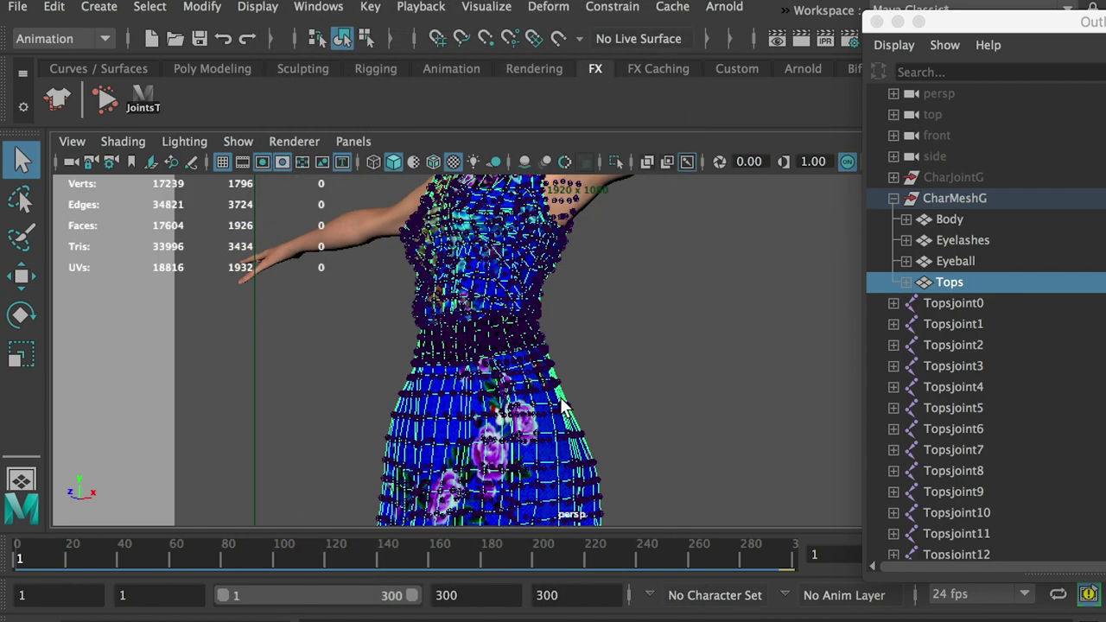
pyautogui.keyDown('alt'); pyautogui.moveTo(596, 401); pyautogui.dragTo(518, 384); pyautogui.keyUp('alt')
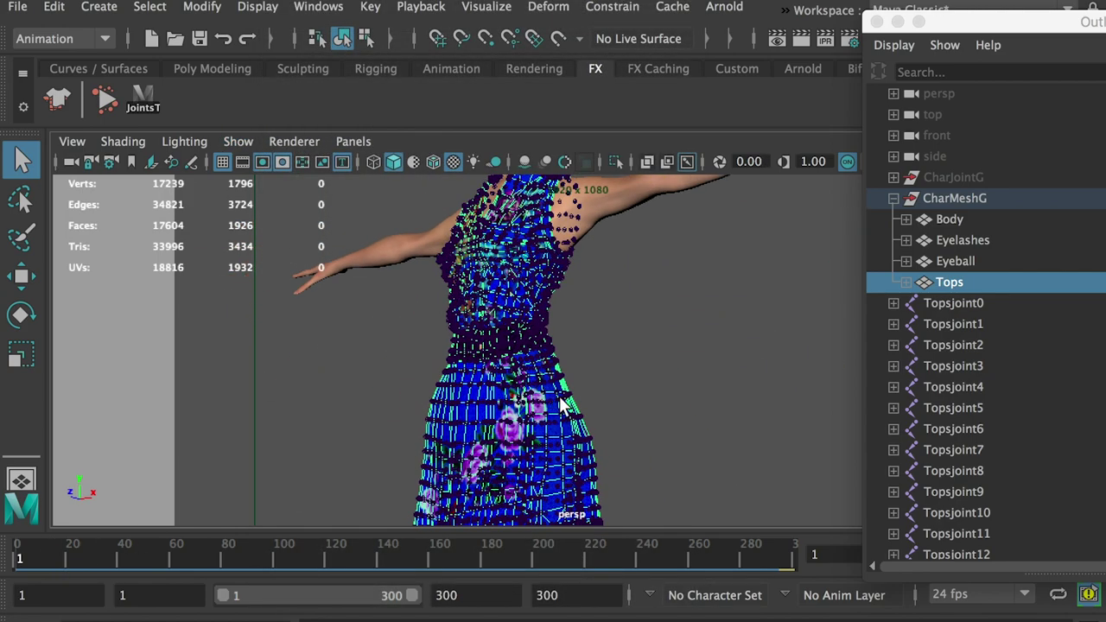
pyautogui.keyDown('alt'); pyautogui.moveTo(695, 455); pyautogui.dragTo(358, 173); pyautogui.keyUp('alt')
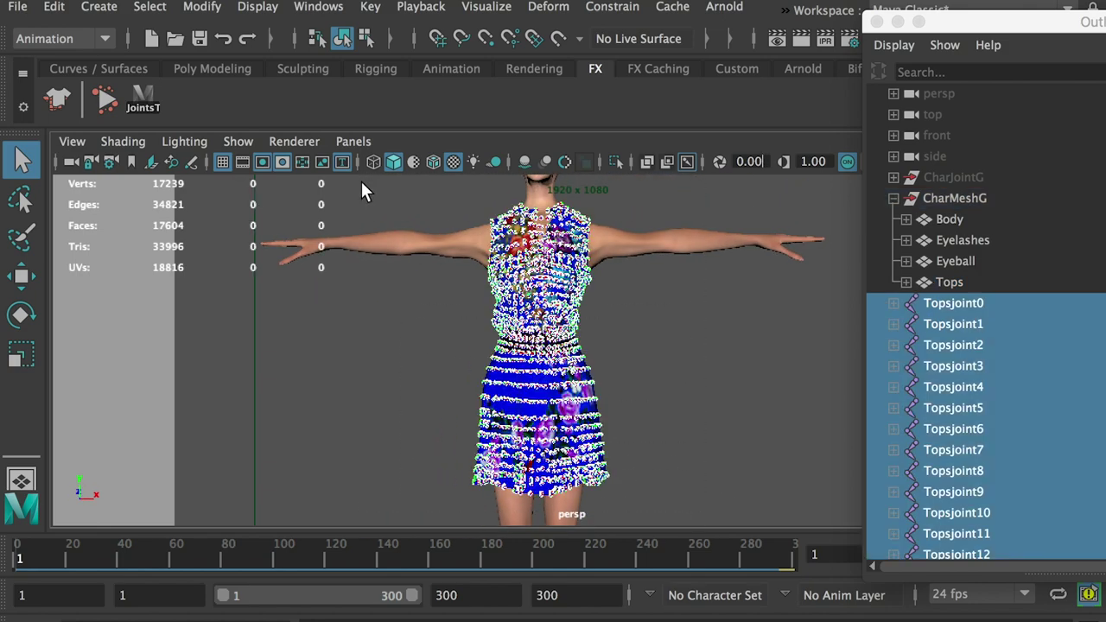
# Add Tops to the joint selection and open Bind Skin options from the Rigging menu set.
pyautogui.keyDown('ctrl'); pyautogui.click(949, 282); pyautogui.keyUp('ctrl')
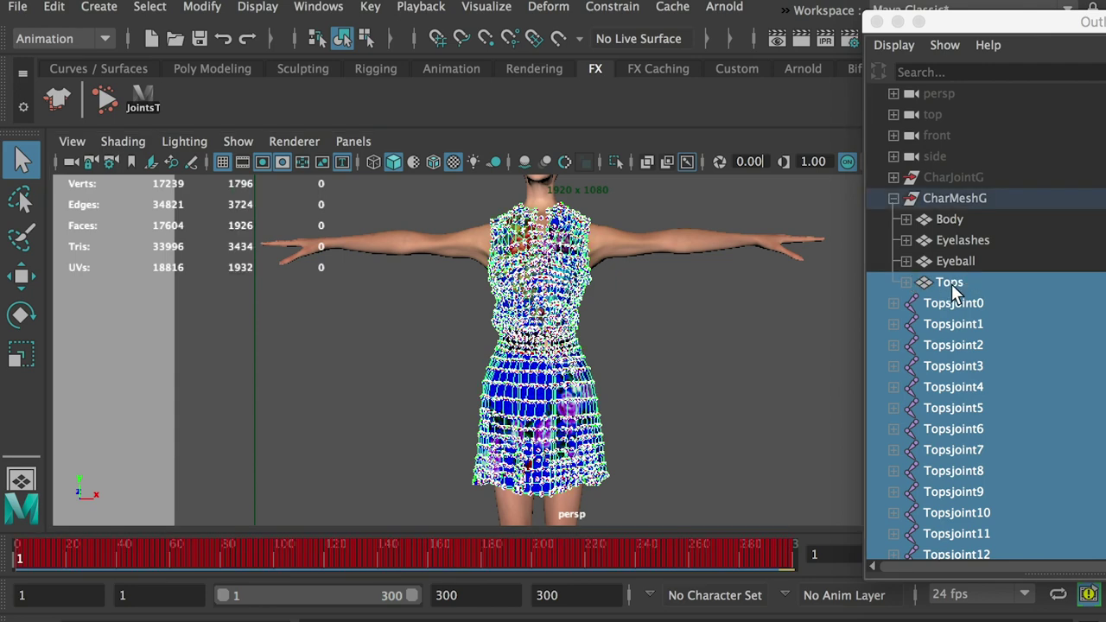
pyautogui.click(83, 37)
pyautogui.click(60, 79)
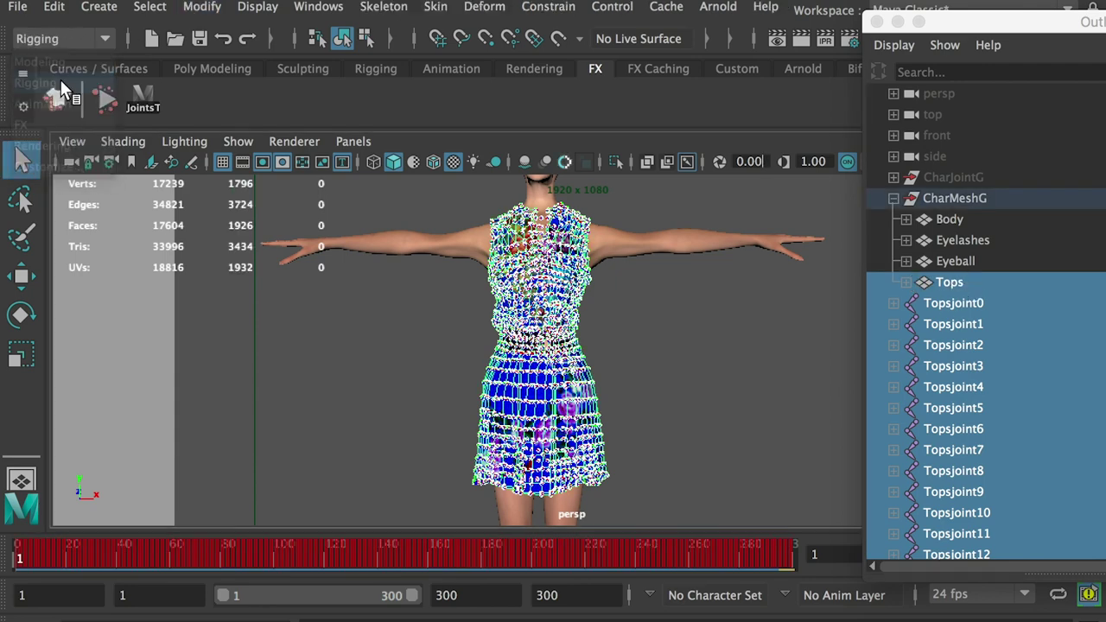
pyautogui.click(435, 7)
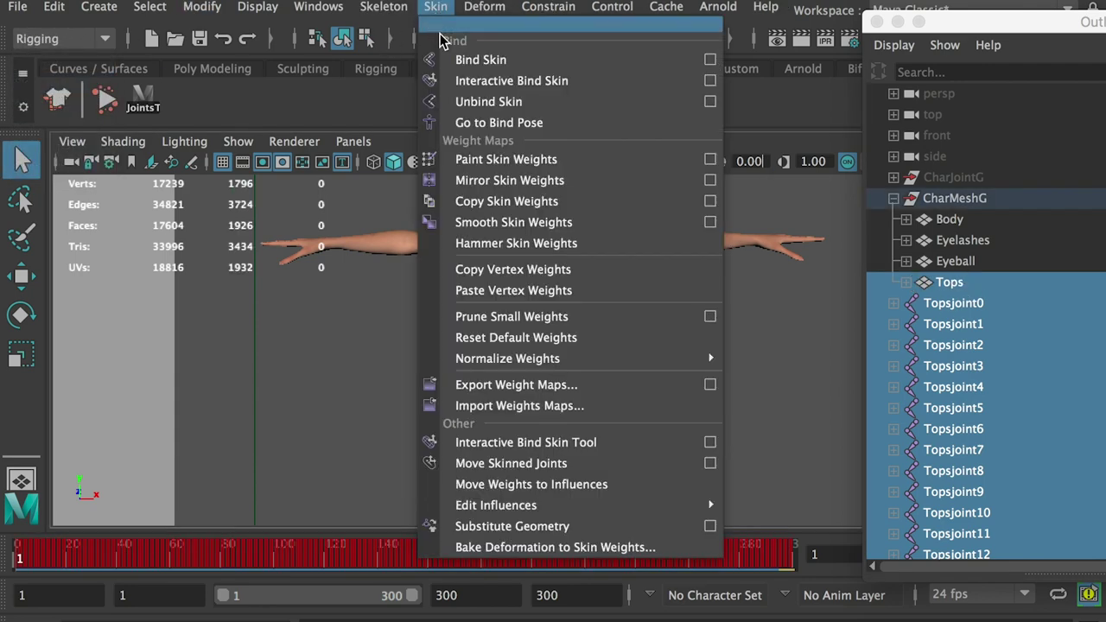
pyautogui.click(710, 59)
pyautogui.moveTo(700, 55); pyautogui.dragTo(543, 40)
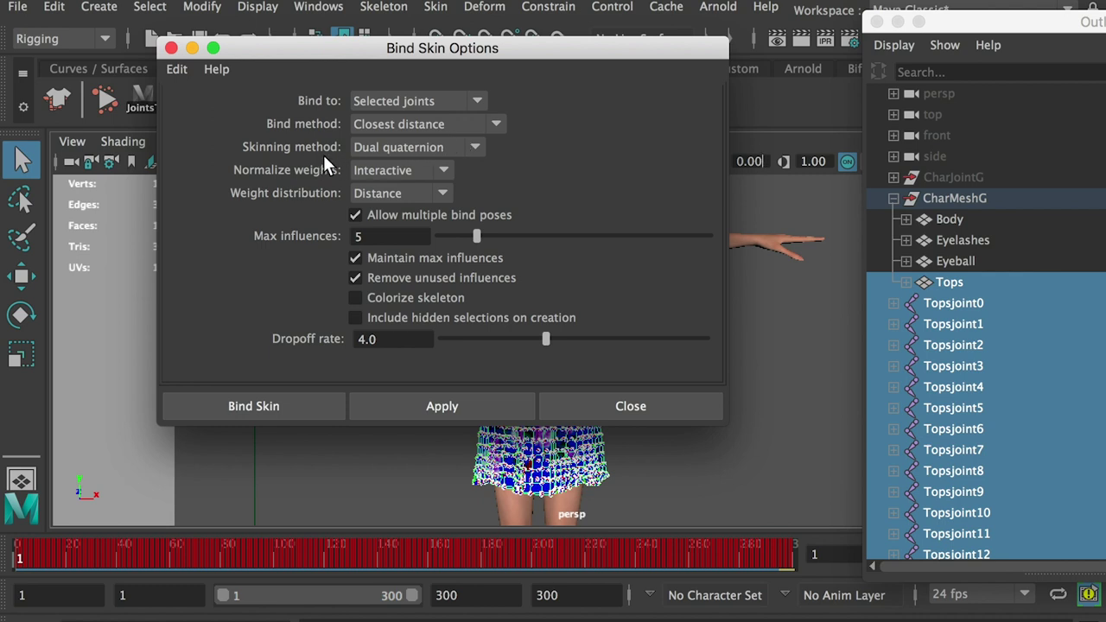
# Bind the Tops mesh to the Topsjoint joints and scrub to frame 89 to verify.
pyautogui.click(285, 406)
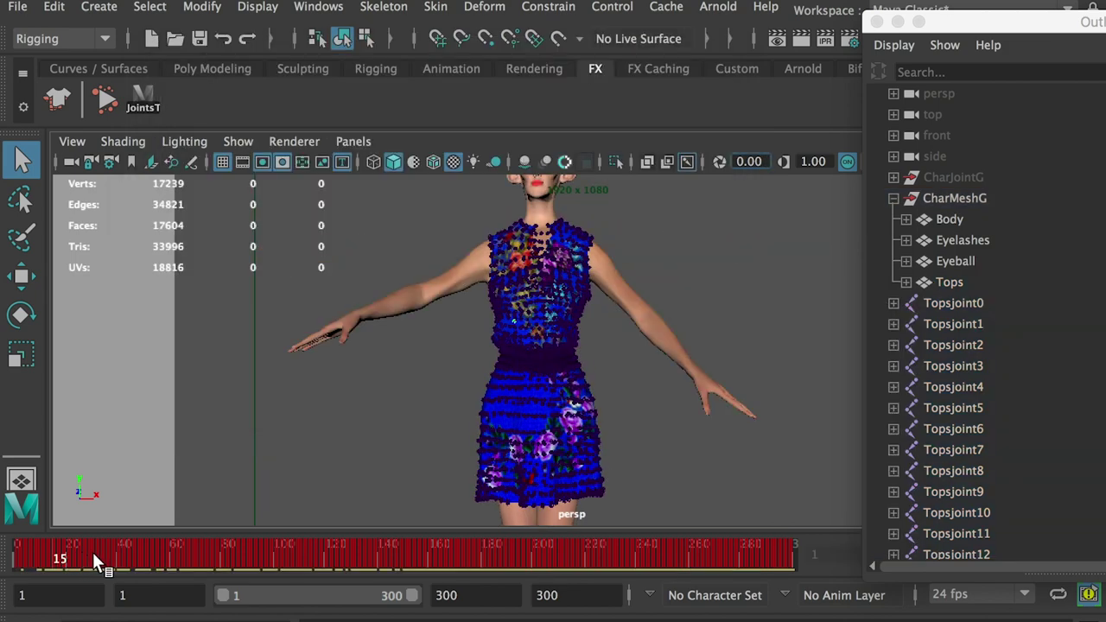
pyautogui.moveTo(94, 554); pyautogui.dragTo(252, 553)
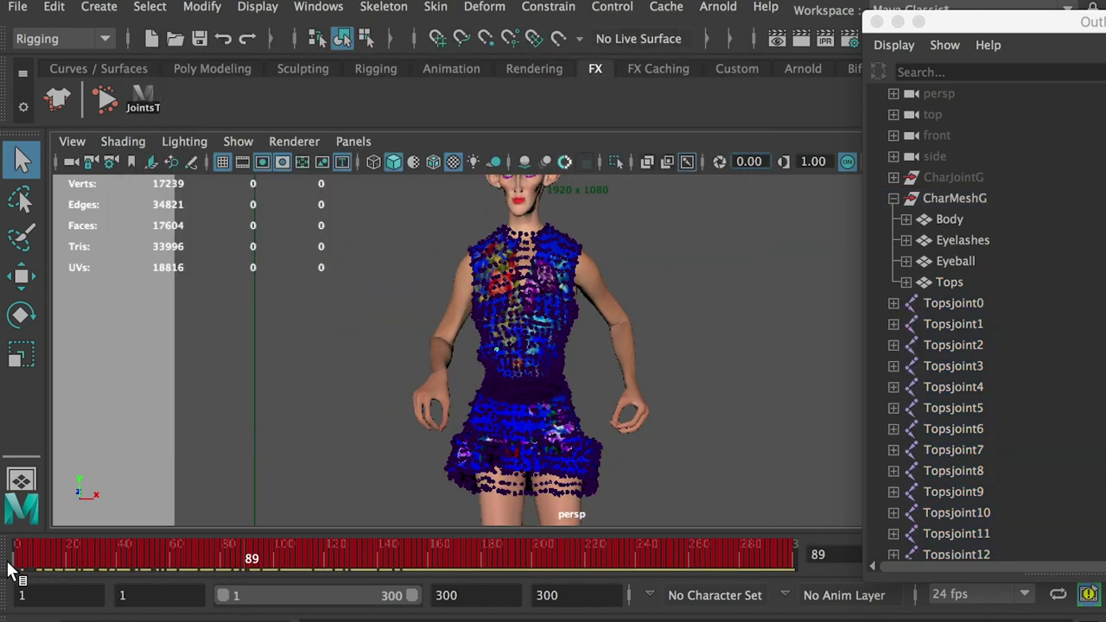
pyautogui.click(19, 558)
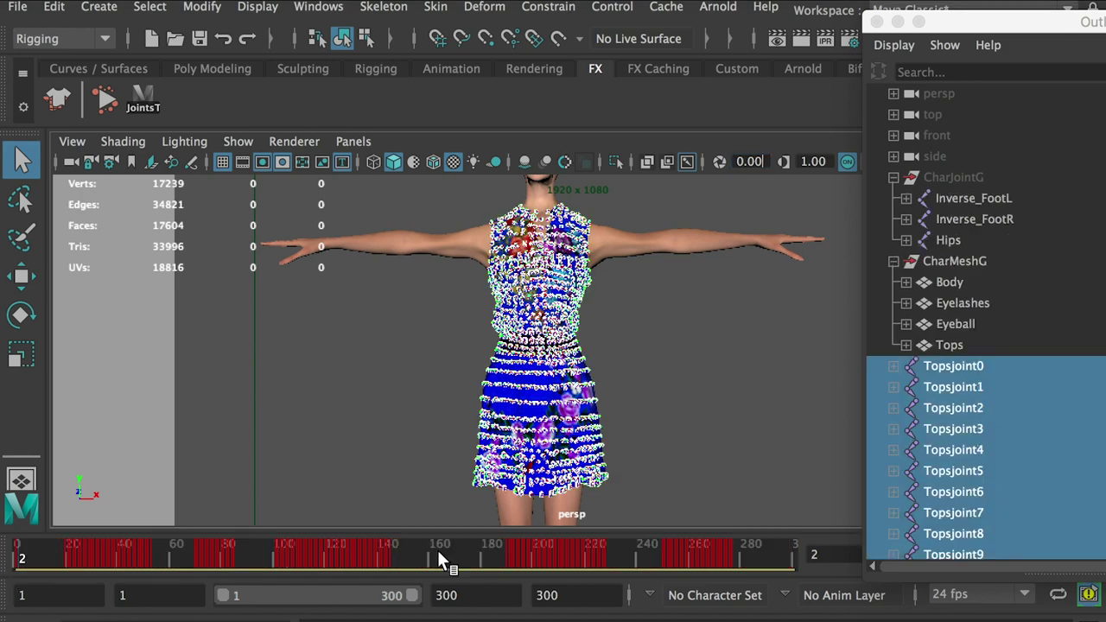
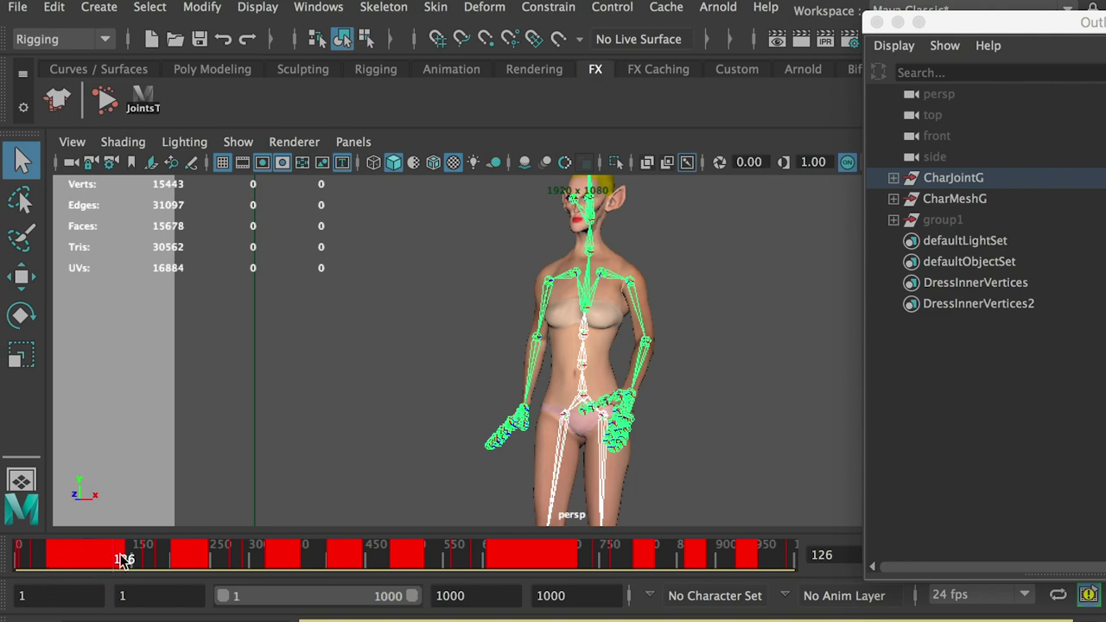
# Play and scrub the character's animation through frames 233, 351, 448, 694 and 790, stopping at 880.
pyautogui.click(49, 563)
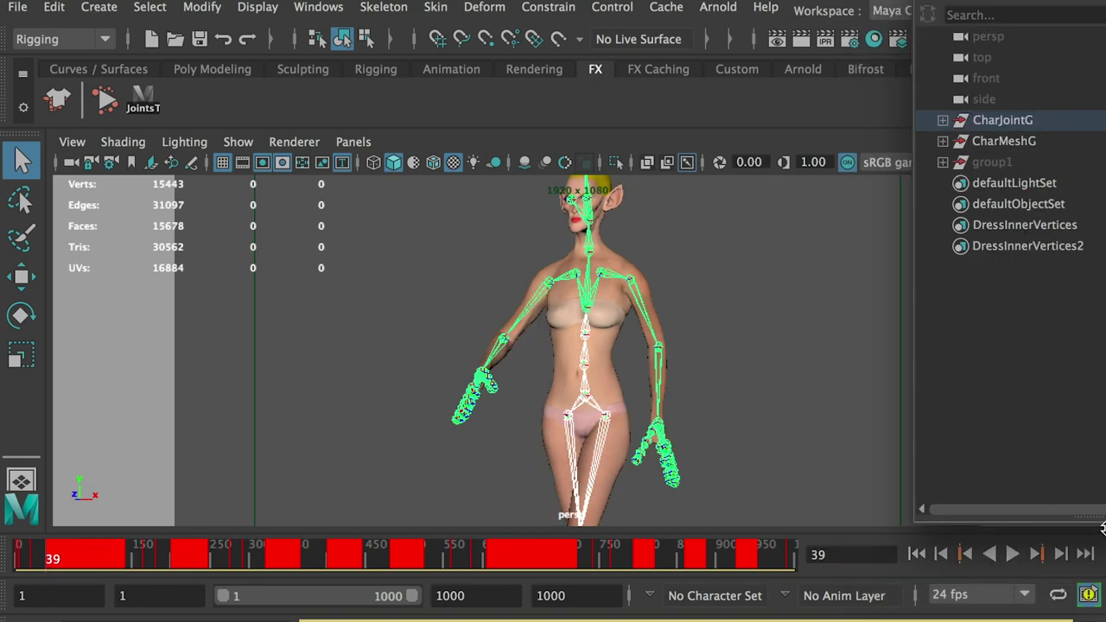
pyautogui.click(1013, 557)
pyautogui.moveTo(61, 559); pyautogui.dragTo(118, 560)
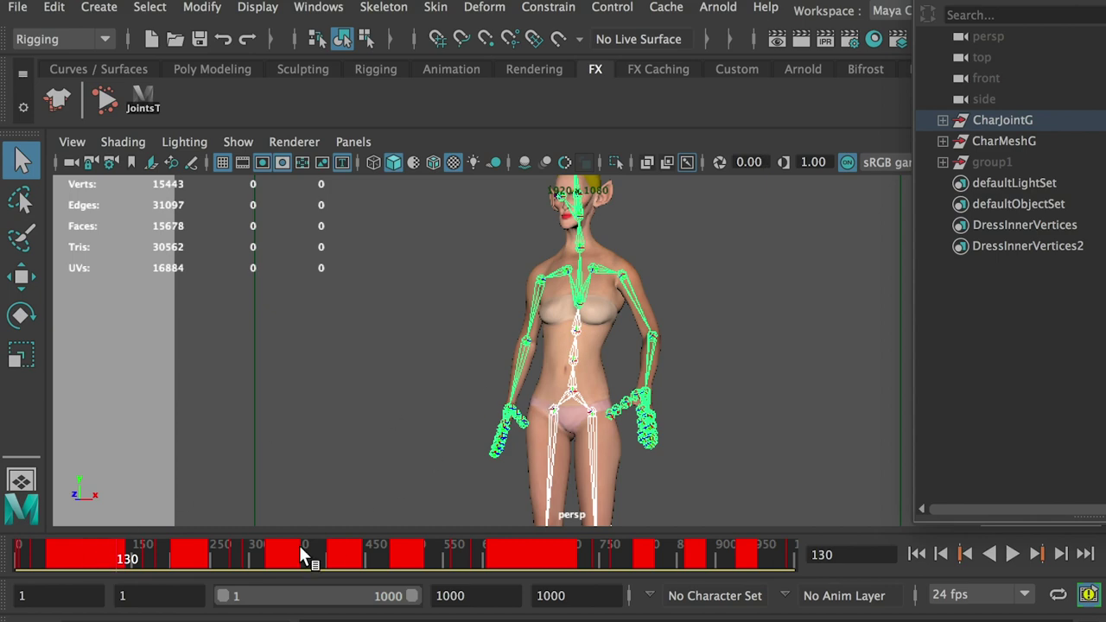
pyautogui.moveTo(217, 557)
pyautogui.mouseDown()
pyautogui.moveTo(172, 558)
pyautogui.moveTo(189, 559)
pyautogui.mouseUp()
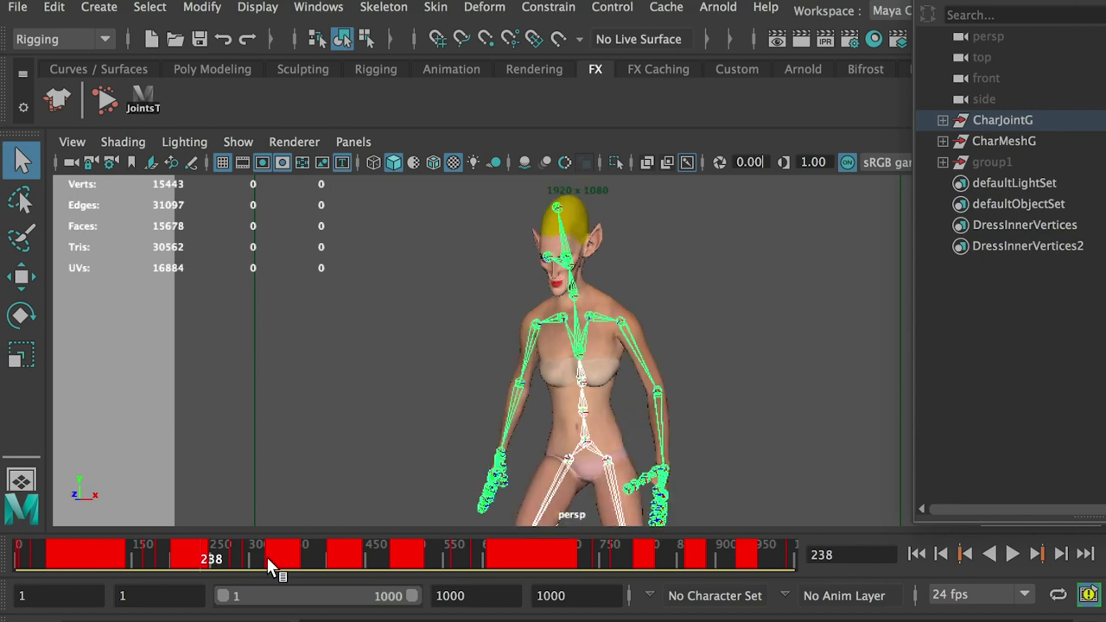
pyautogui.moveTo(266, 557); pyautogui.dragTo(301, 558)
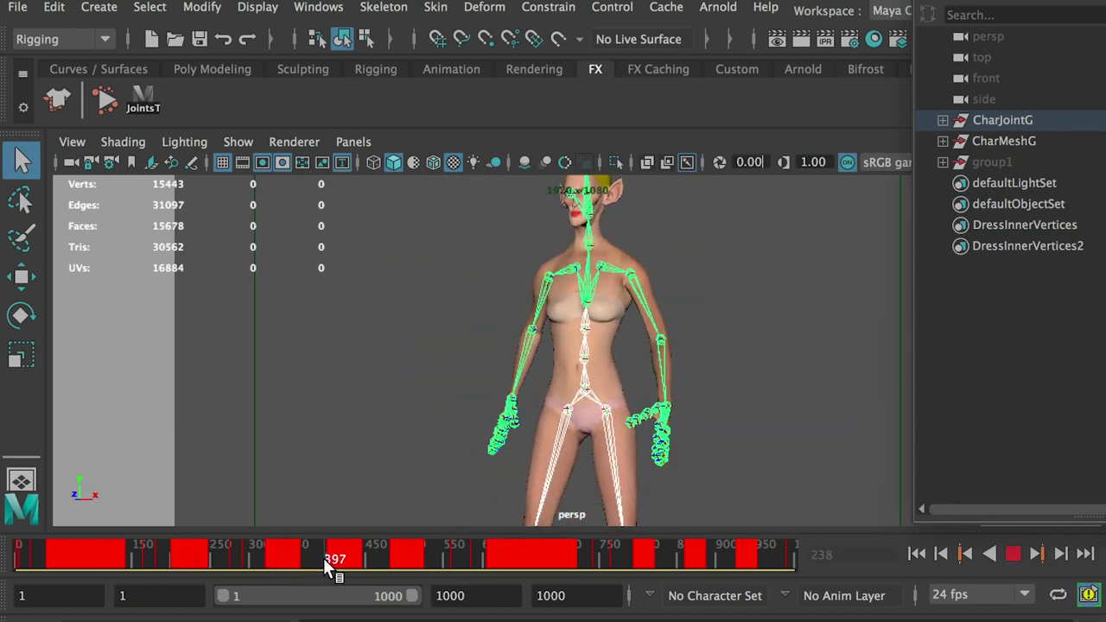
pyautogui.moveTo(328, 558); pyautogui.dragTo(416, 557)
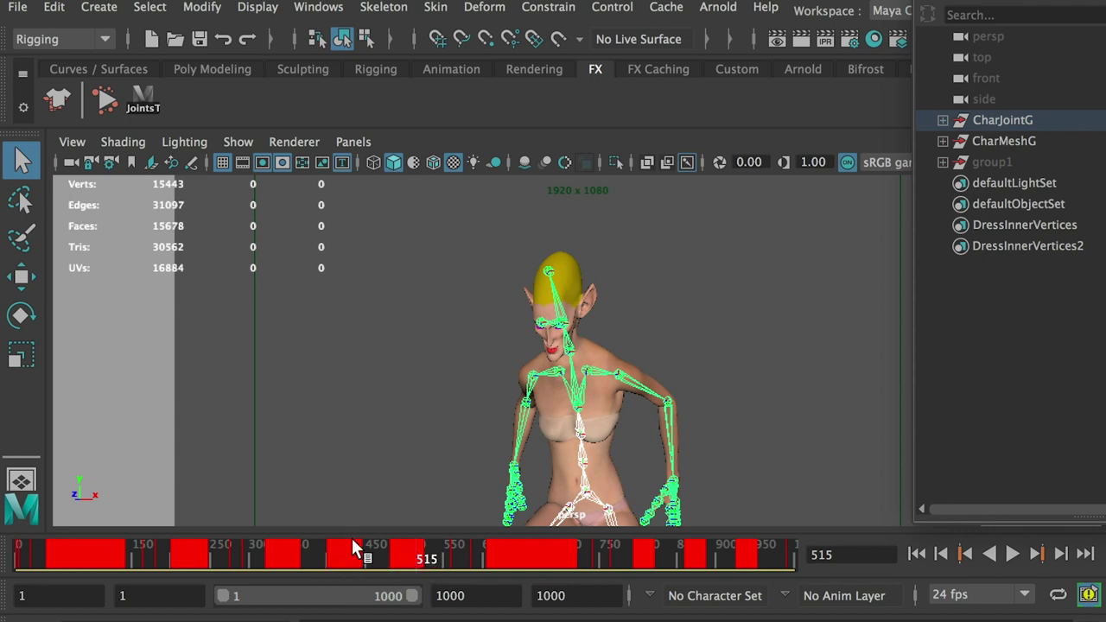
pyautogui.moveTo(497, 555); pyautogui.dragTo(557, 558)
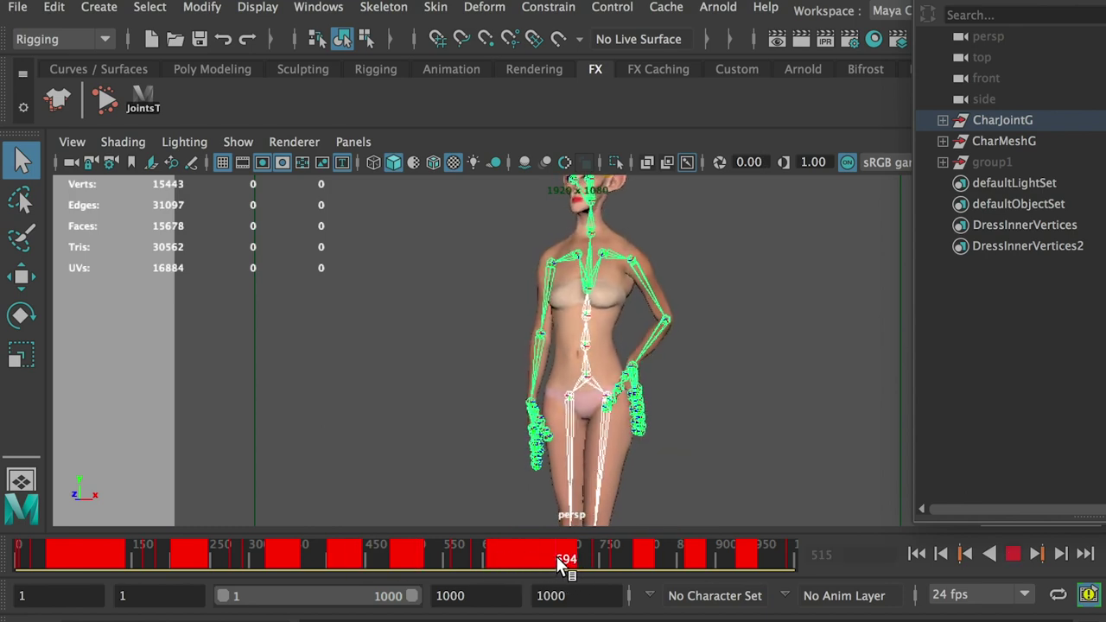
pyautogui.click(639, 558)
pyautogui.hotkey('alt', 'v')
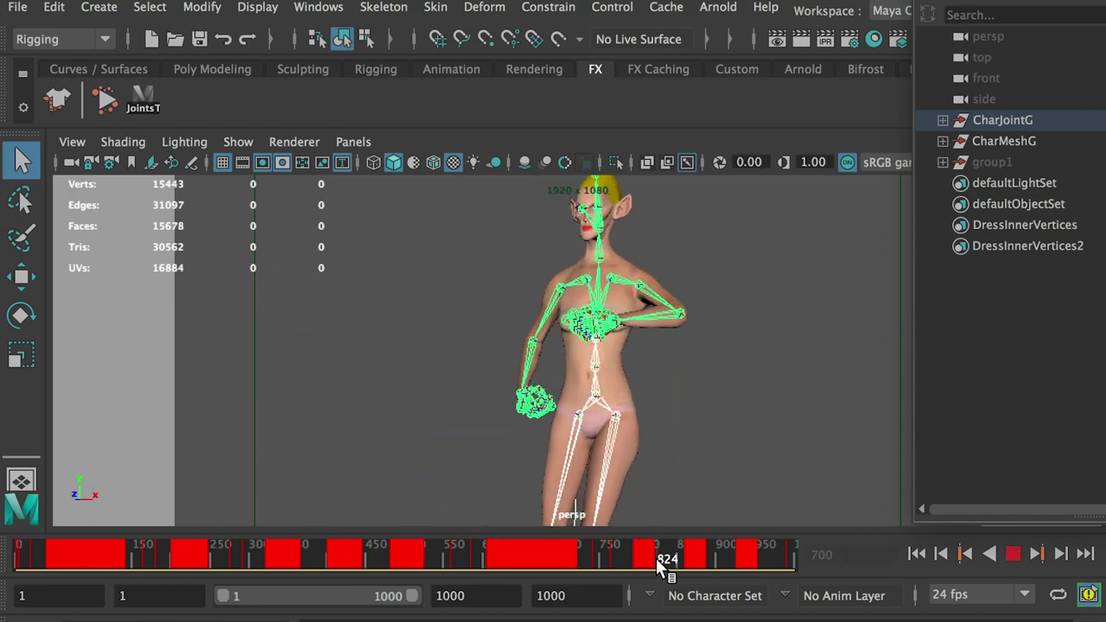
pyautogui.hotkey('alt', 'v')
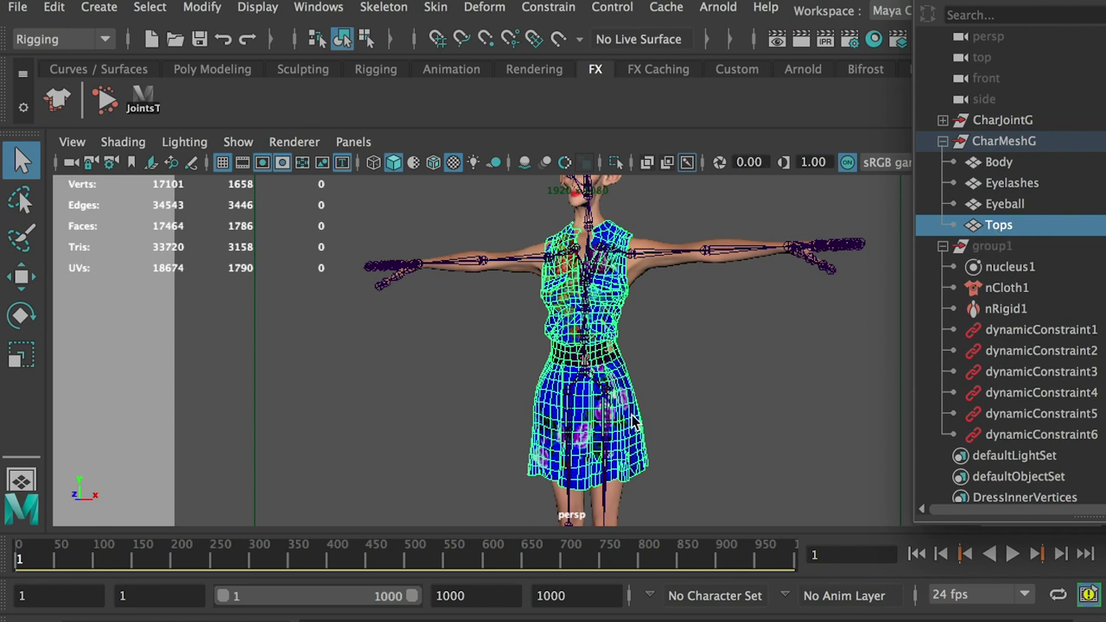
# Switch the dress to Vertex mode using the right-click marking menu.
pyautogui.moveTo(626, 298); pyautogui.dragTo(523, 252, button='right')
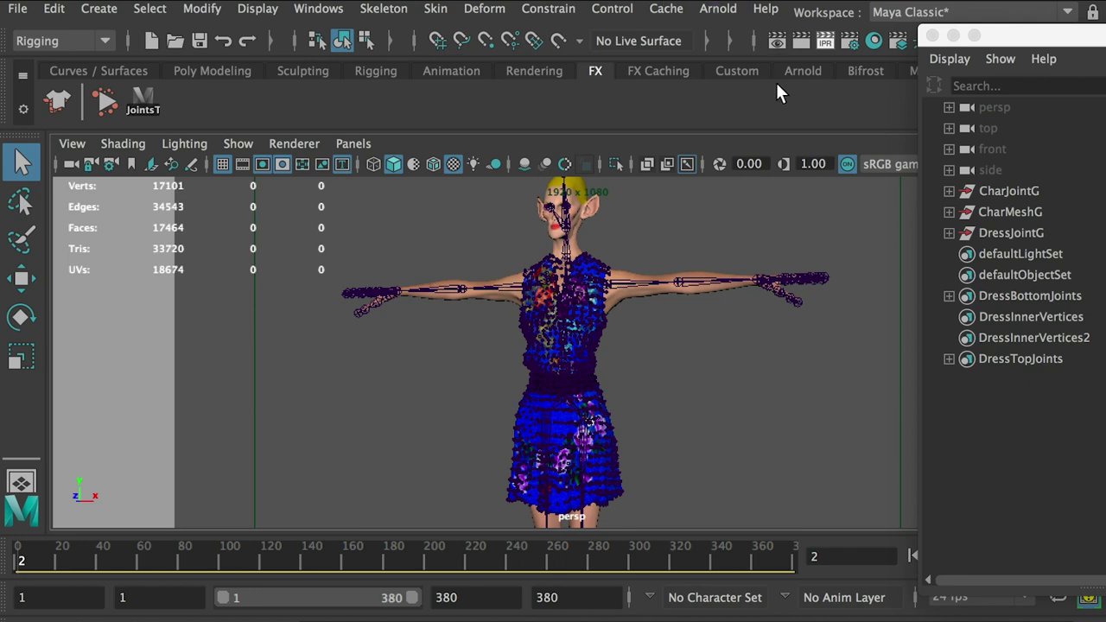
# Inspect the dress joint, skeleton and mesh groups, then select the Tops dress mesh.
pyautogui.click(1001, 233)
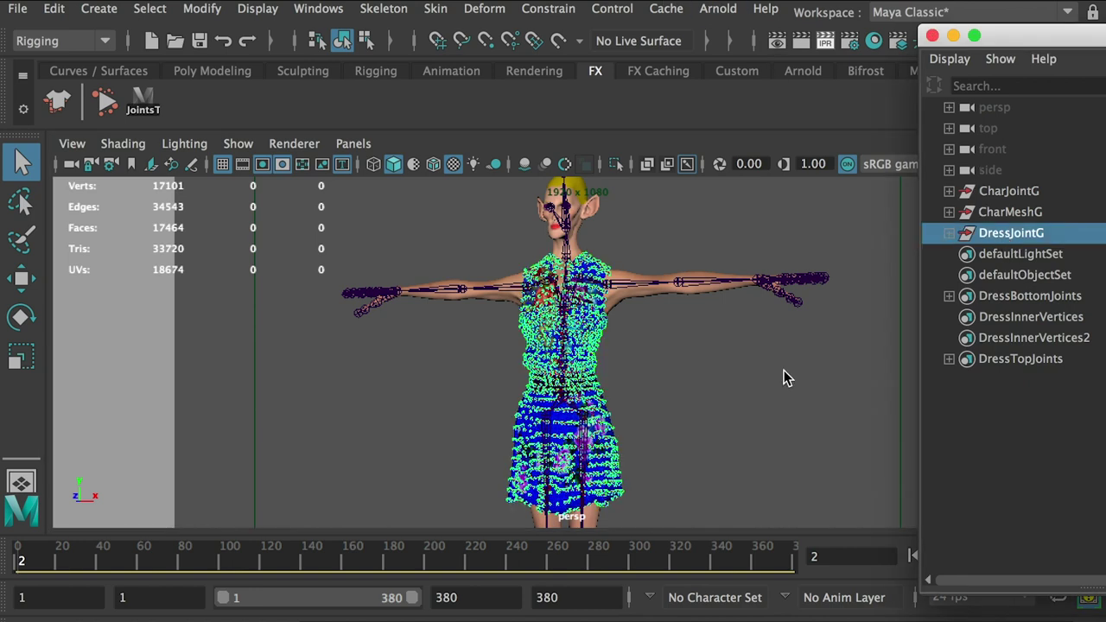
pyautogui.click(1010, 194)
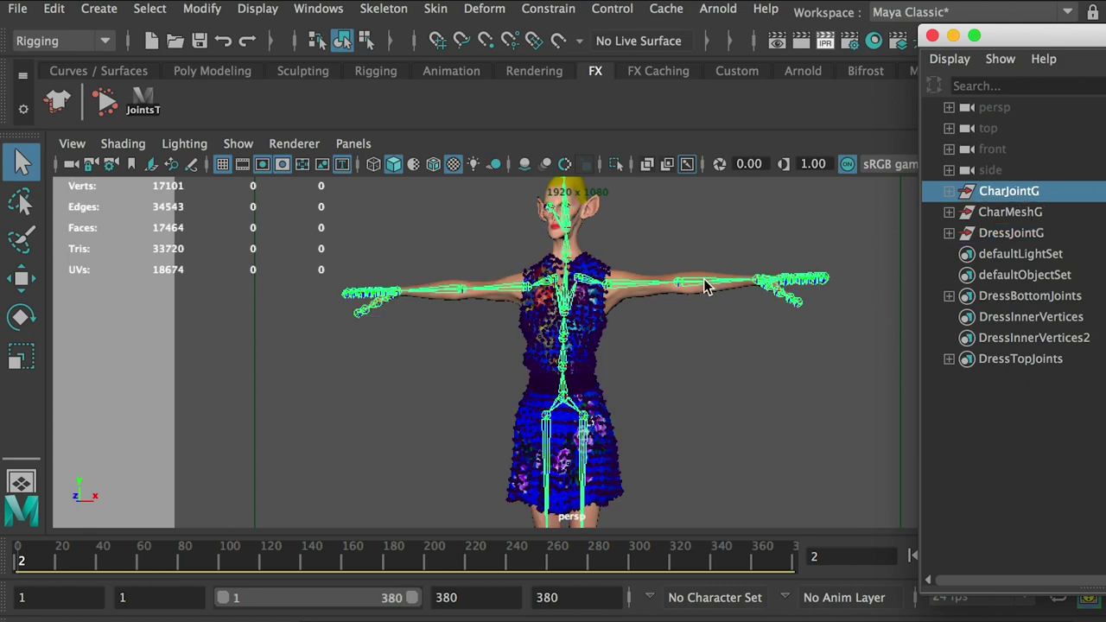
pyautogui.click(1018, 214)
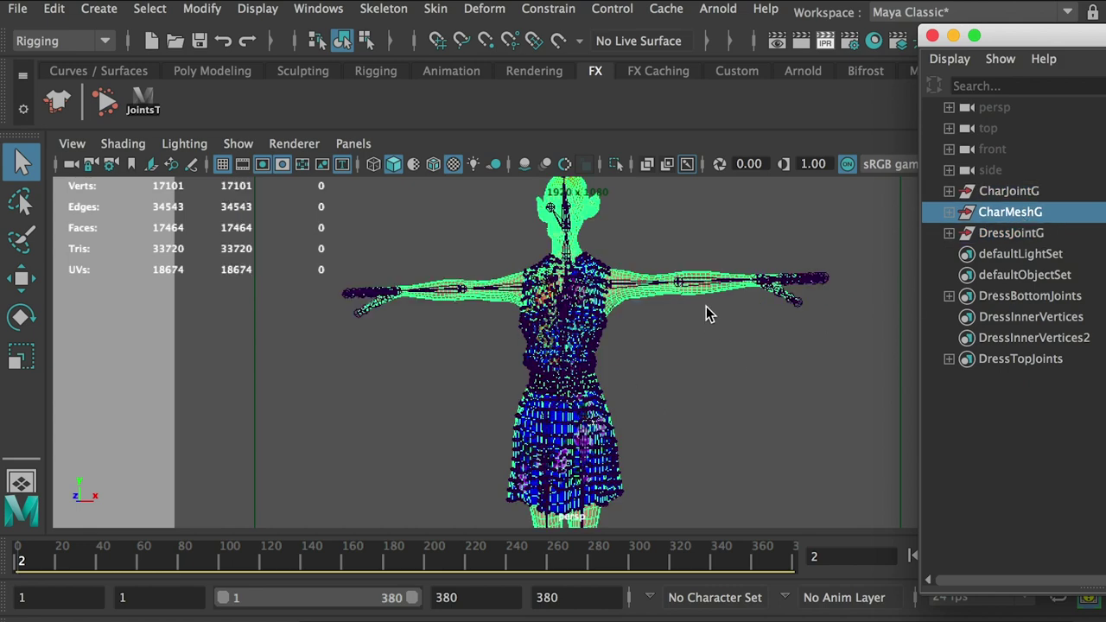
pyautogui.click(1013, 195)
pyautogui.click(1010, 212)
pyautogui.click(1009, 232)
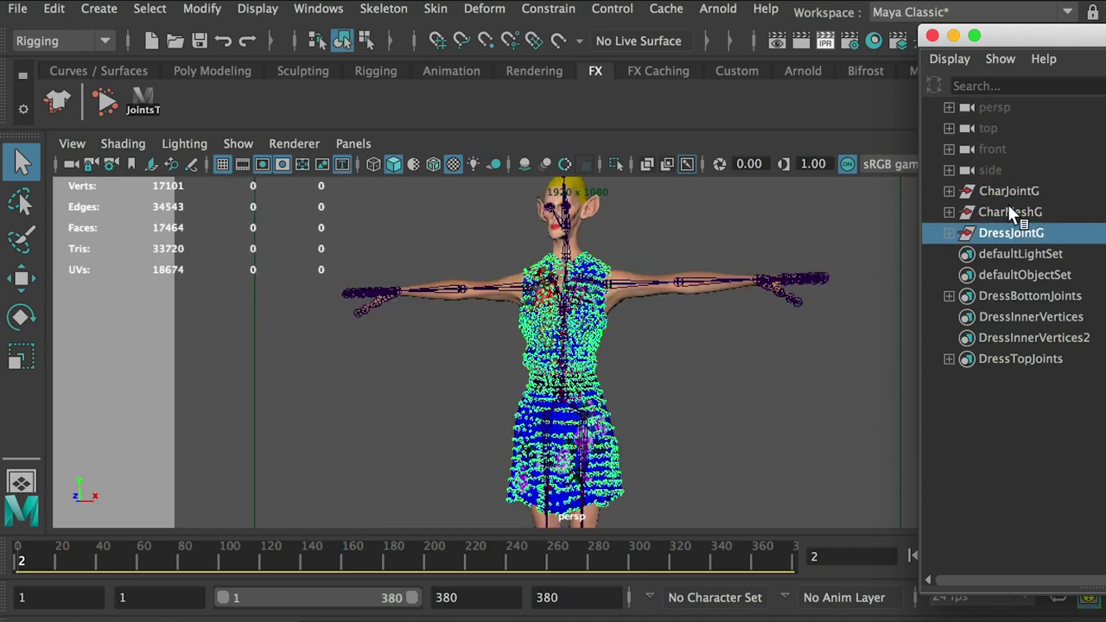
pyautogui.click(579, 363)
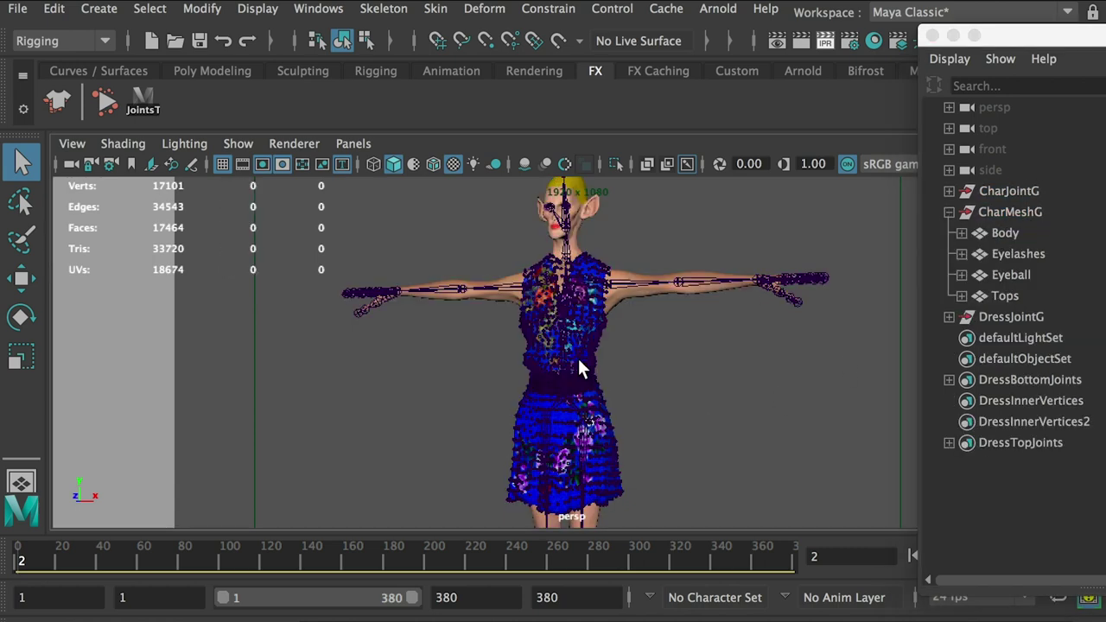
pyautogui.click(1005, 296)
# Map the Tops material's Bump to Dress_Normal.png, used as Tangent Space Normals.
pyautogui.click(317, 9)
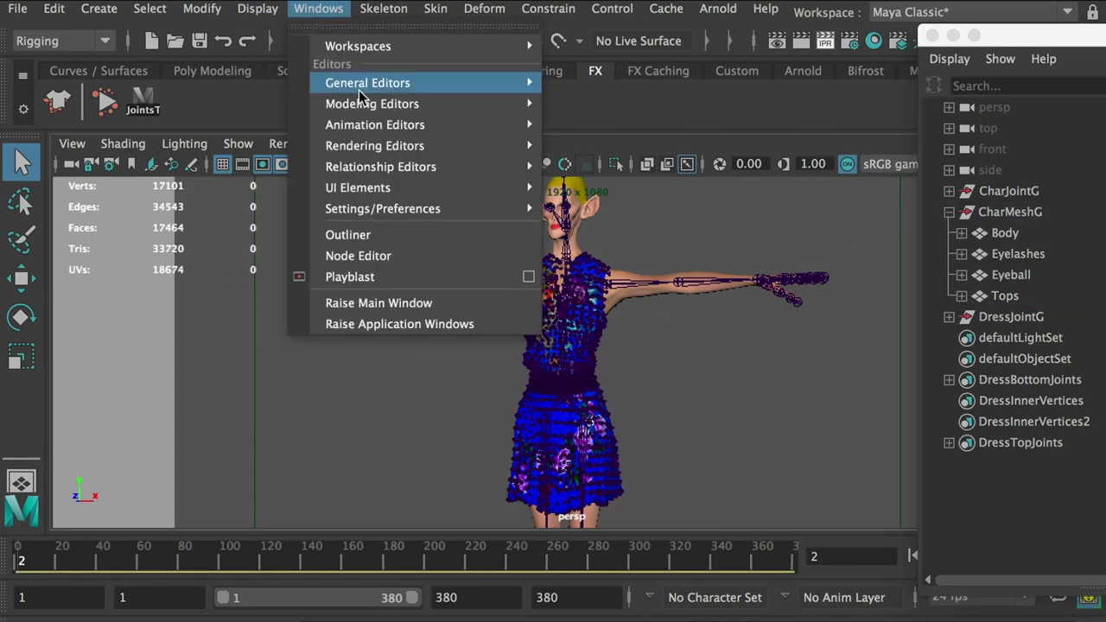
pyautogui.moveTo(374, 145)
pyautogui.click(593, 205)
pyautogui.click(375, 422)
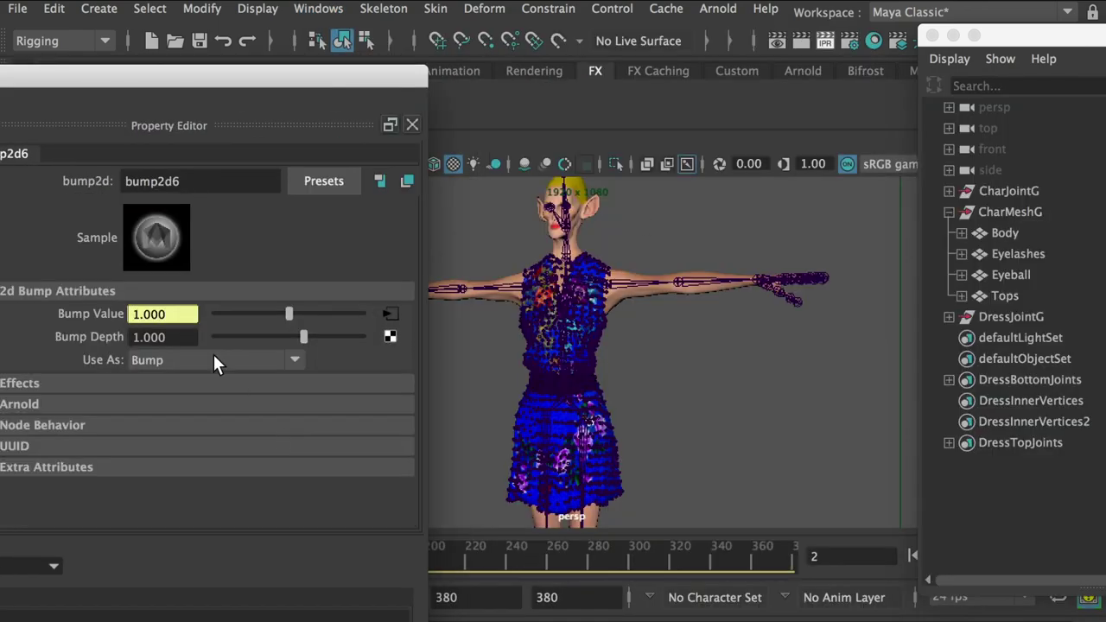
pyautogui.click(214, 360)
pyautogui.click(216, 406)
pyautogui.click(391, 314)
pyautogui.click(378, 386)
pyautogui.moveTo(624, 147); pyautogui.dragTo(202, 26)
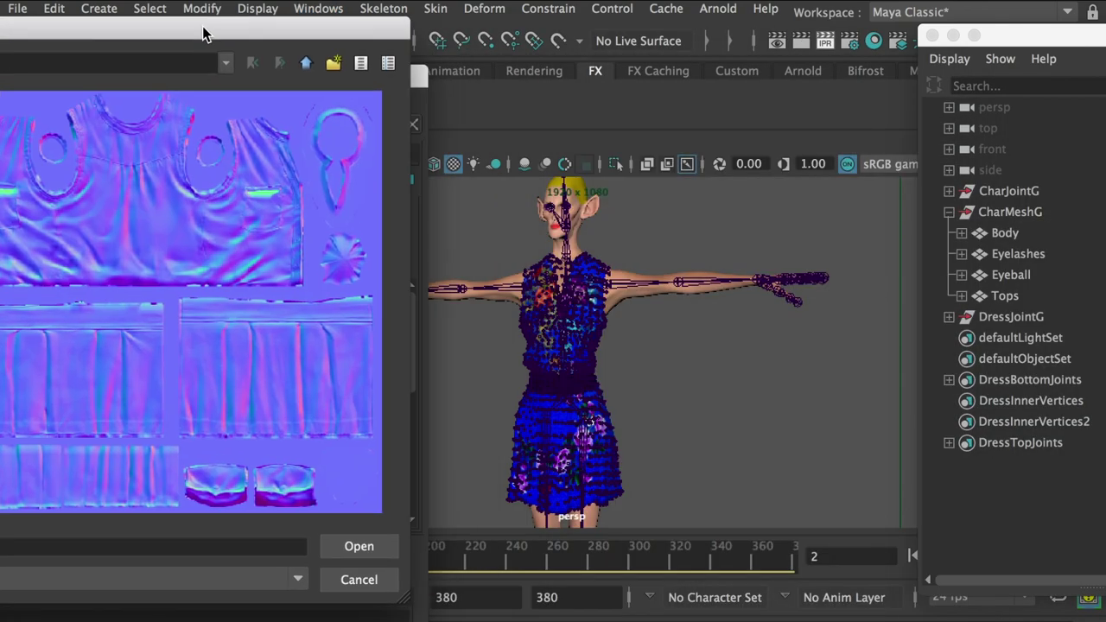
pyautogui.click(358, 546)
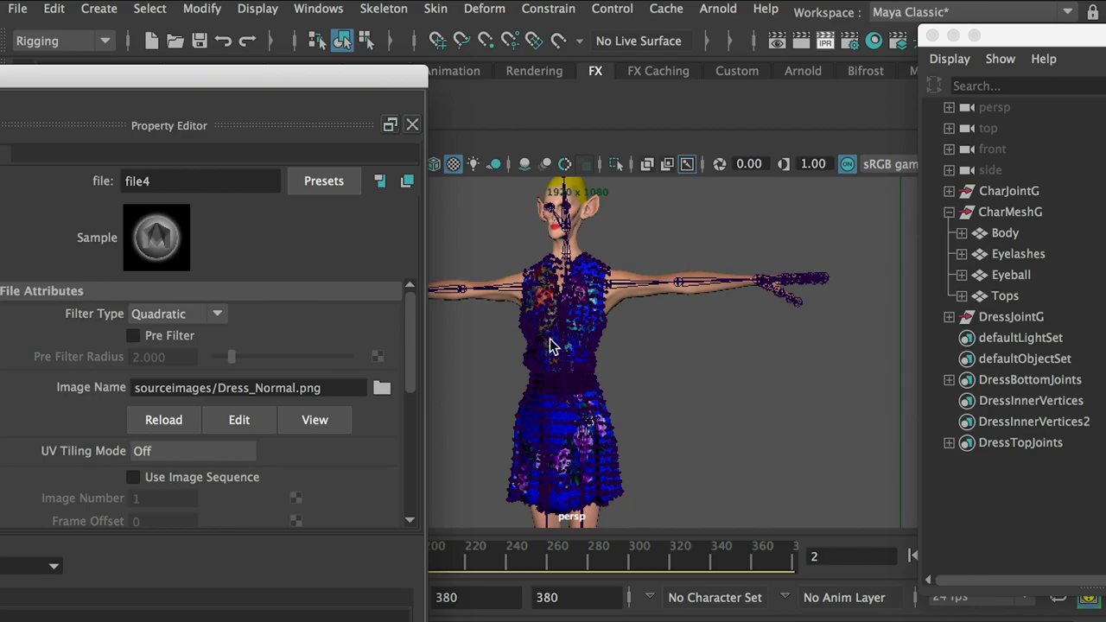
pyautogui.click(413, 124)
# Pan down to the skirt and legs and scrub the animation to frame 34.
pyautogui.scroll(5, 694, 476)
pyautogui.keyDown('alt'); pyautogui.moveTo(694, 476); pyautogui.dragTo(628, 298, button='middle'); pyautogui.keyUp('alt')
pyautogui.moveTo(37, 557); pyautogui.dragTo(90, 559)
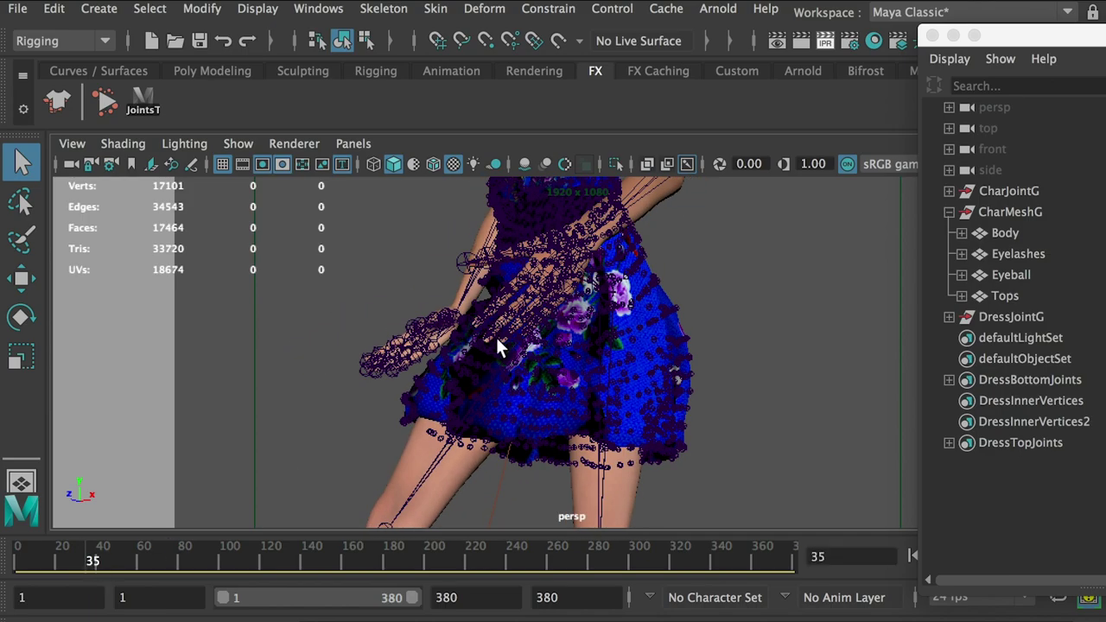
# Select Tops, switch to the Modeling menu set, apply Mesh > Smooth, then deselect.
pyautogui.keyDown('alt'); pyautogui.moveTo(496, 346); pyautogui.dragTo(522, 340); pyautogui.keyUp('alt')
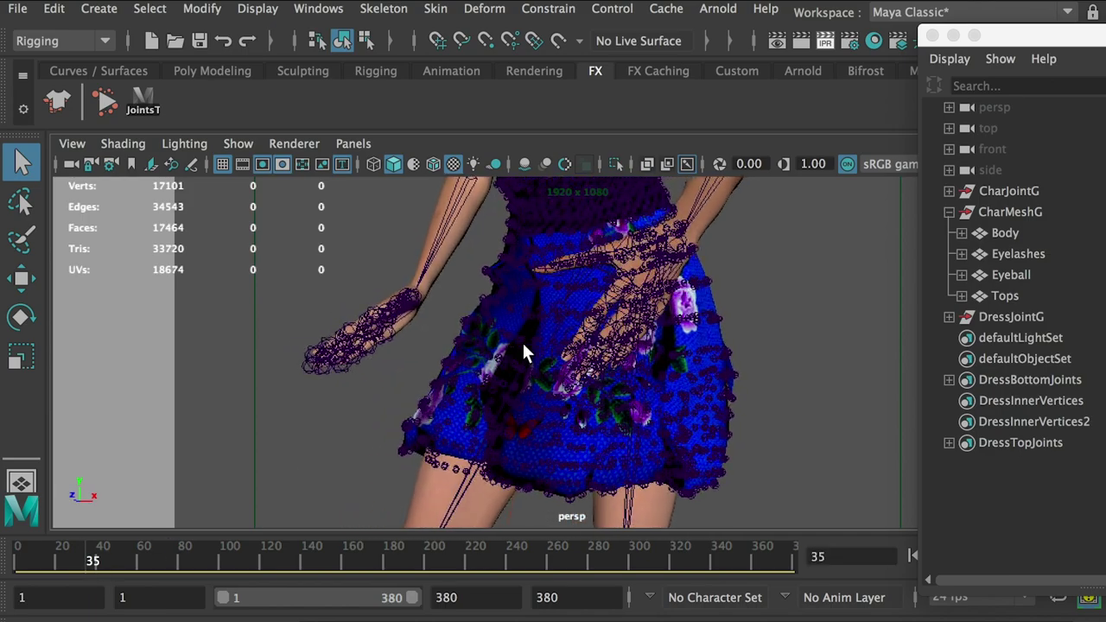
pyautogui.click(538, 364)
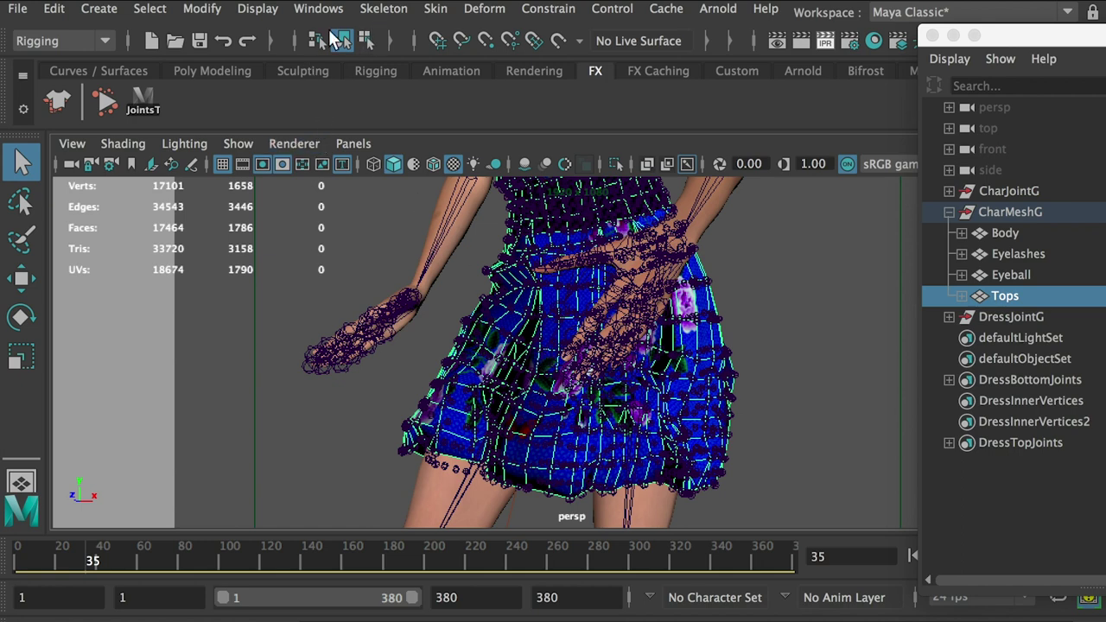
pyautogui.click(78, 38)
pyautogui.click(57, 50)
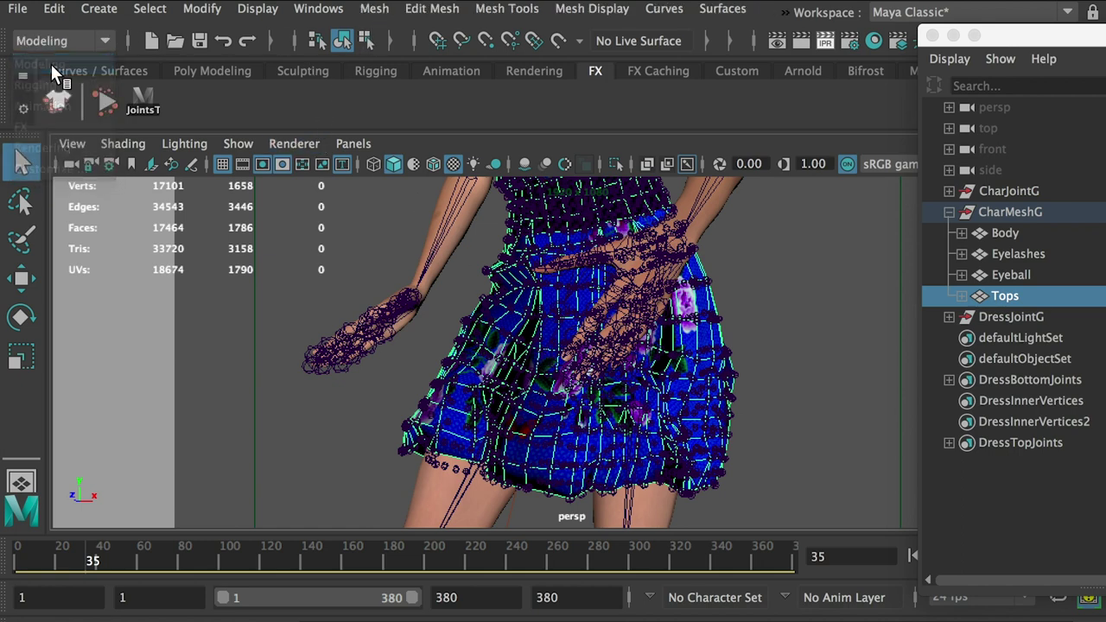
pyautogui.click(375, 8)
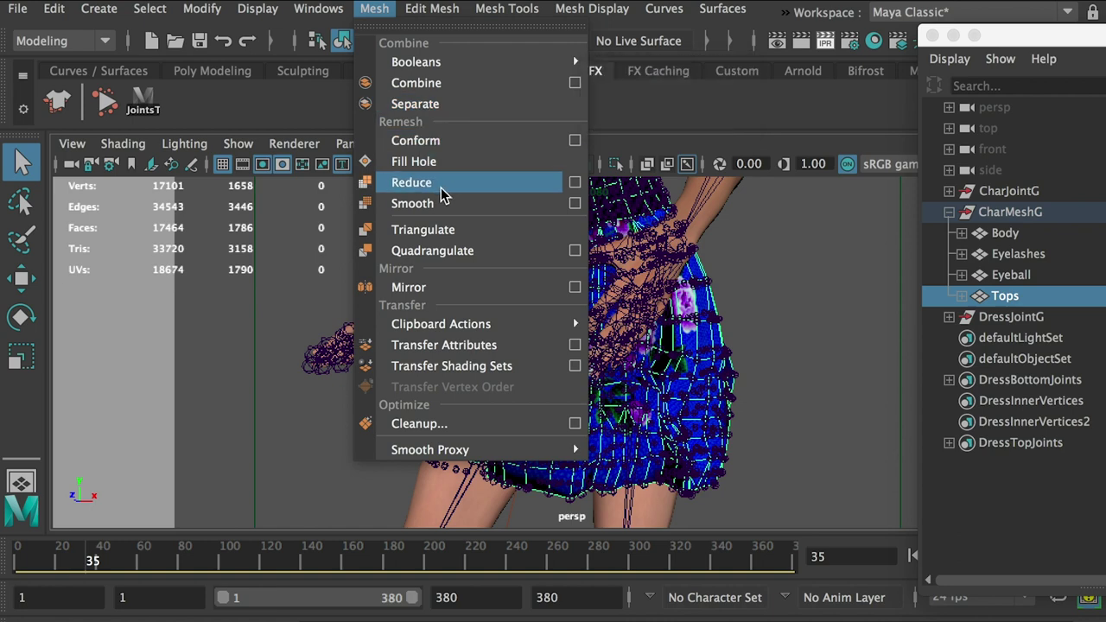
pyautogui.click(425, 205)
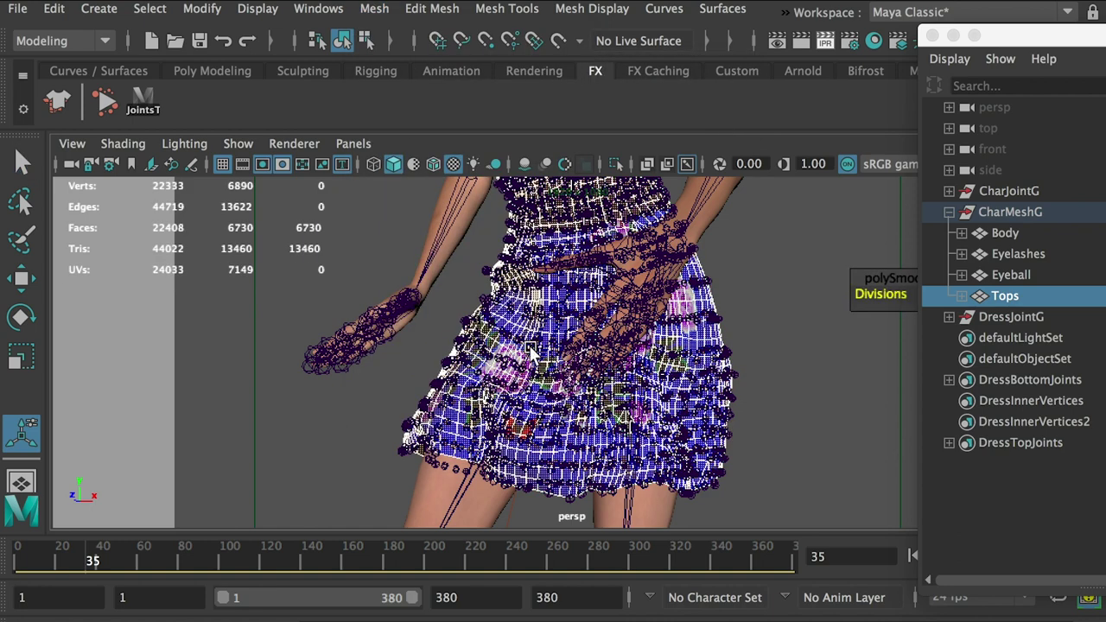
pyautogui.click(160, 511)
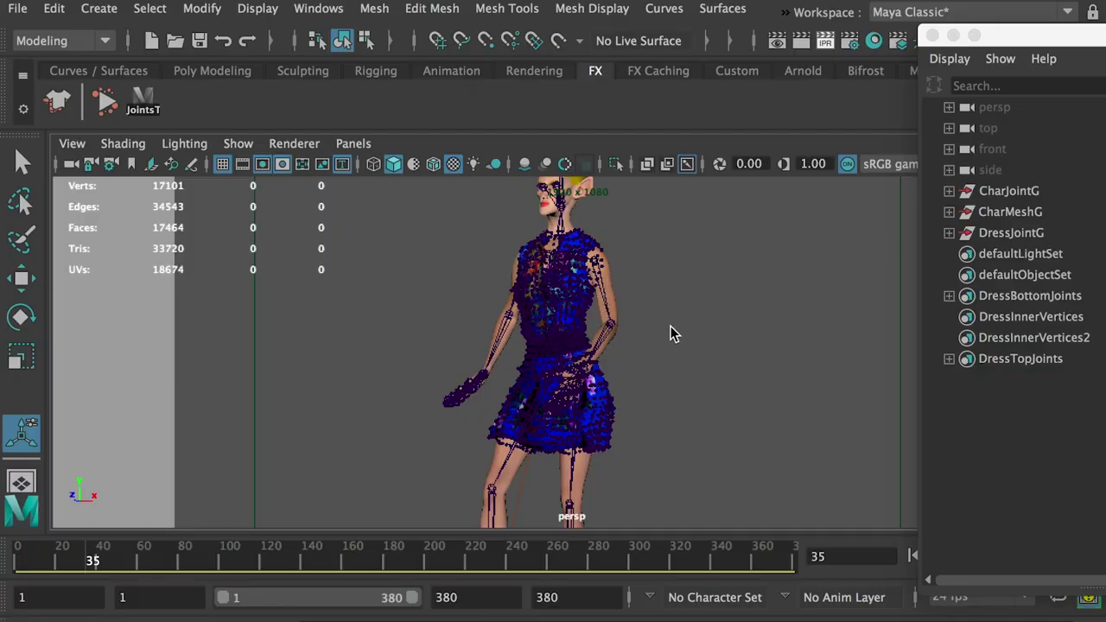
# Start File > Export All and move the export window aside.
pyautogui.click(15, 11)
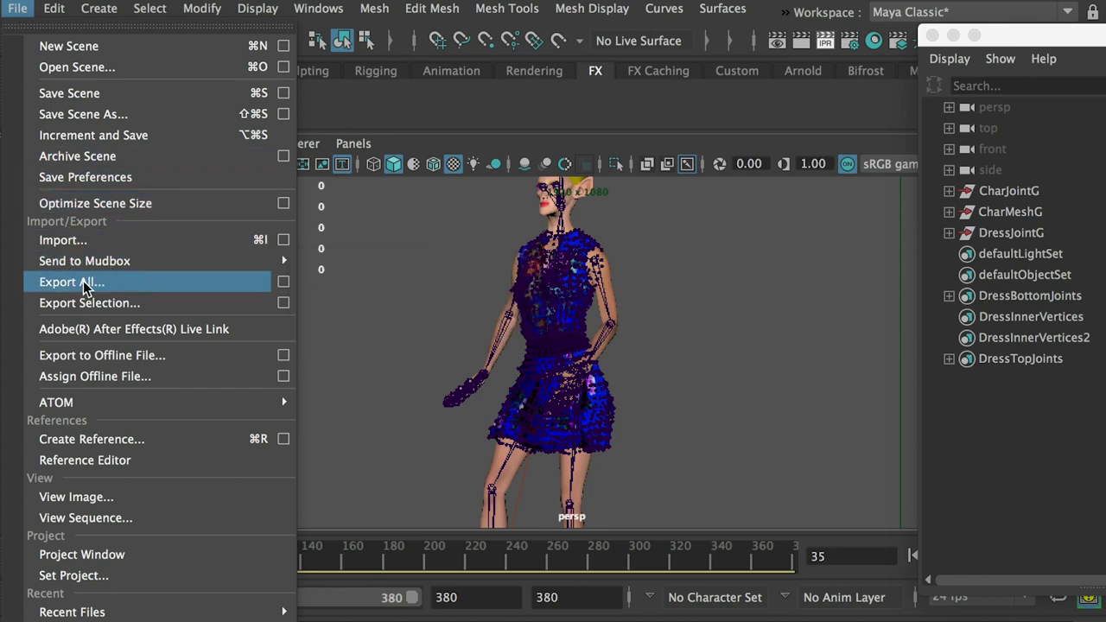
pyautogui.click(73, 282)
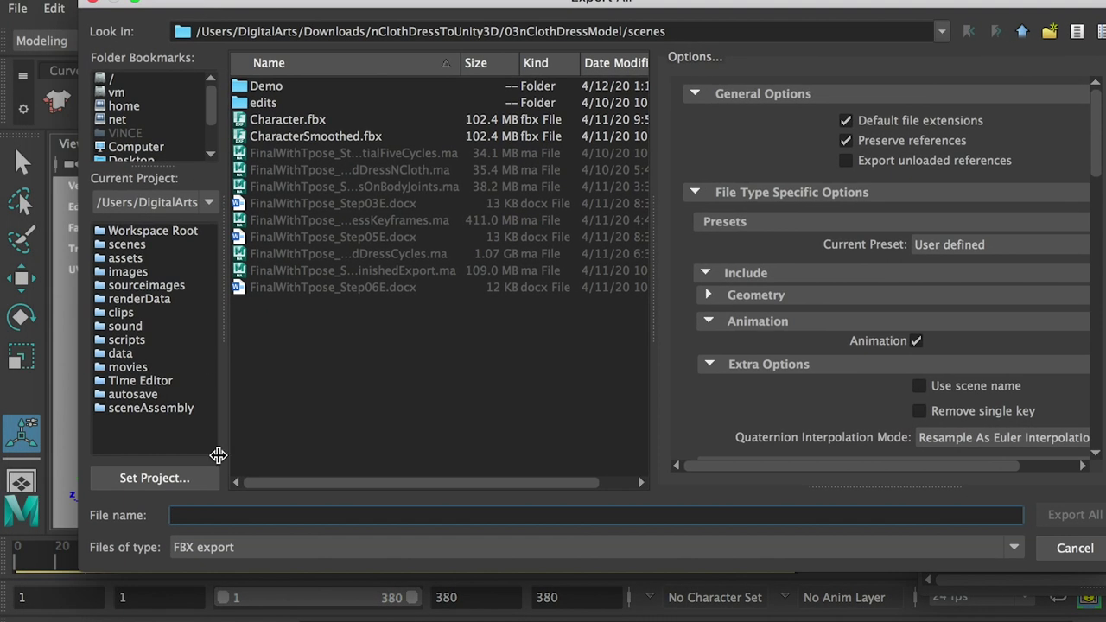
pyautogui.moveTo(223, 3); pyautogui.dragTo(275, 418)
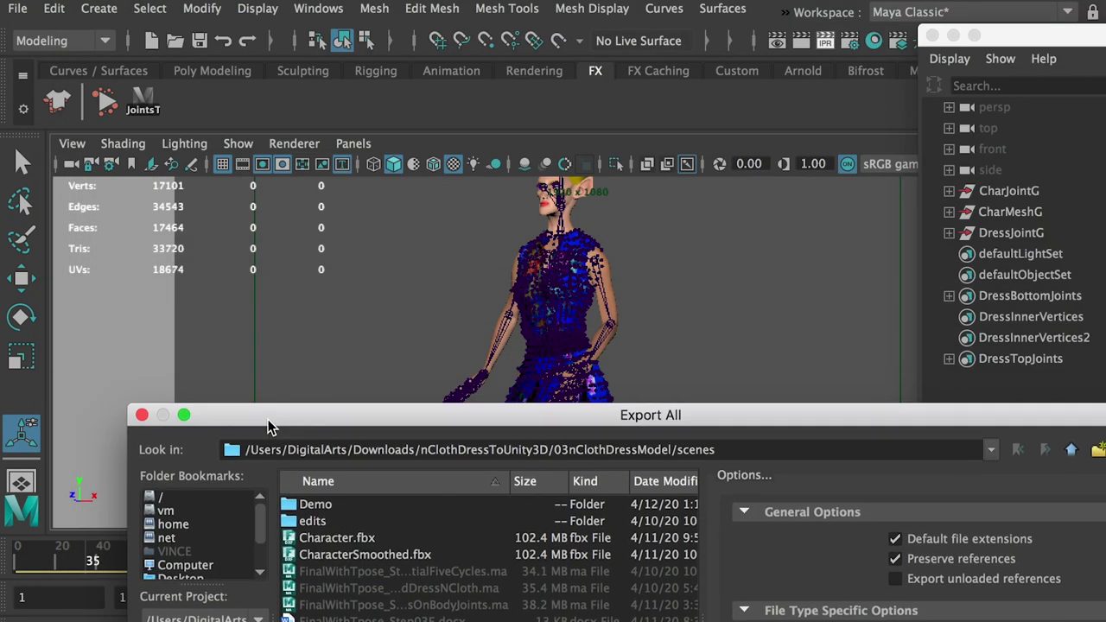
# Filter the Plug-in Manager for 'FB' and confirm fbxmaya.bundle is loaded.
pyautogui.click(318, 7)
pyautogui.moveTo(357, 131)
pyautogui.moveTo(372, 210)
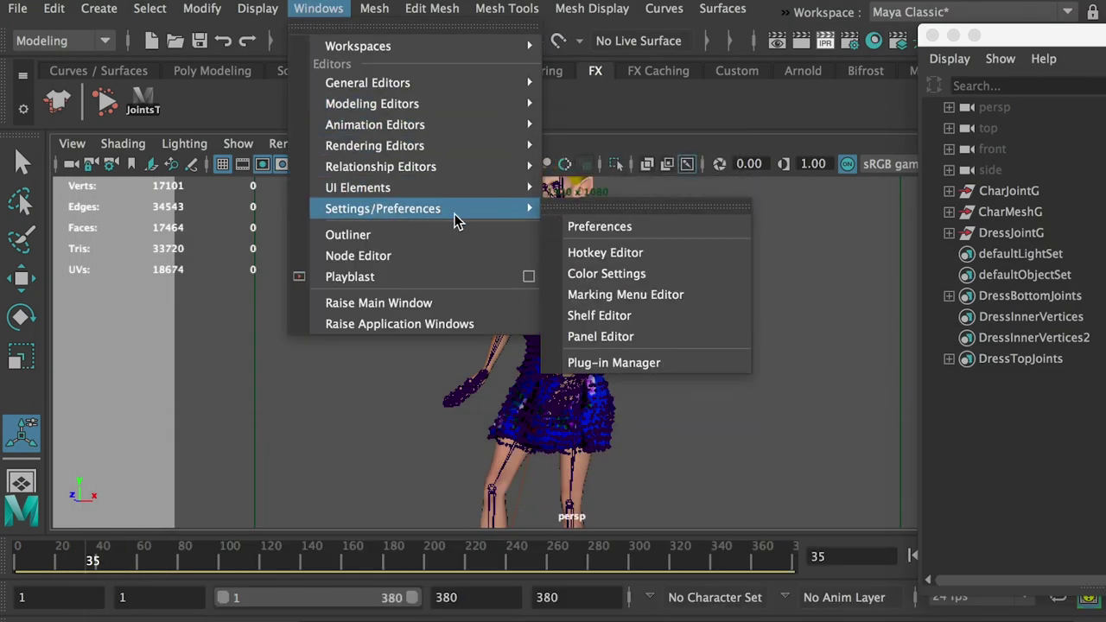
pyautogui.click(651, 368)
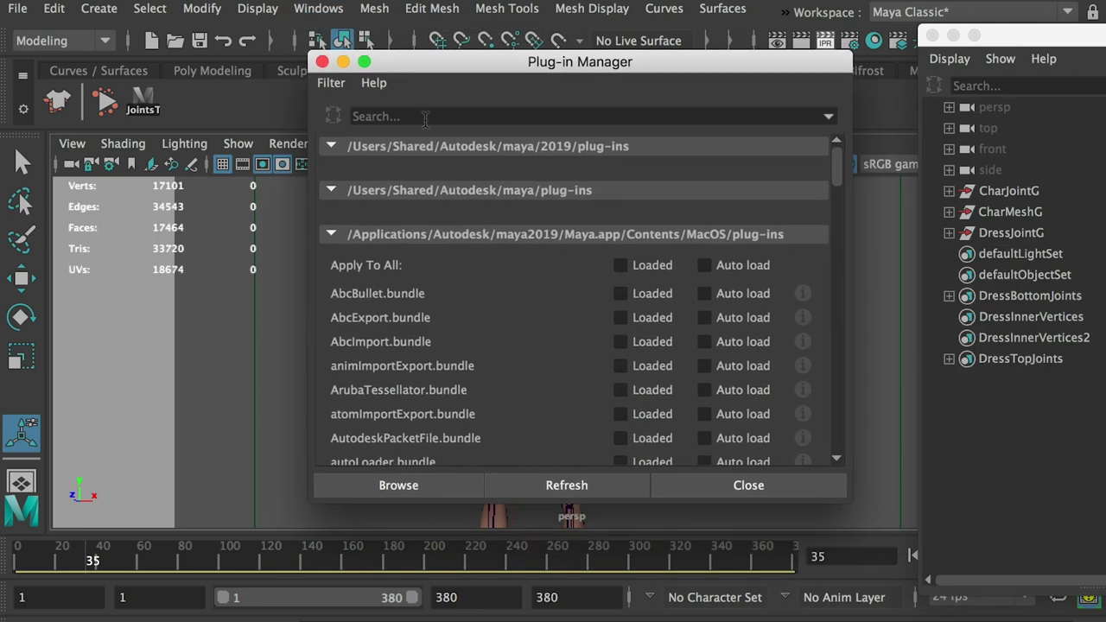
pyautogui.click(425, 116)
pyautogui.write('FBX')
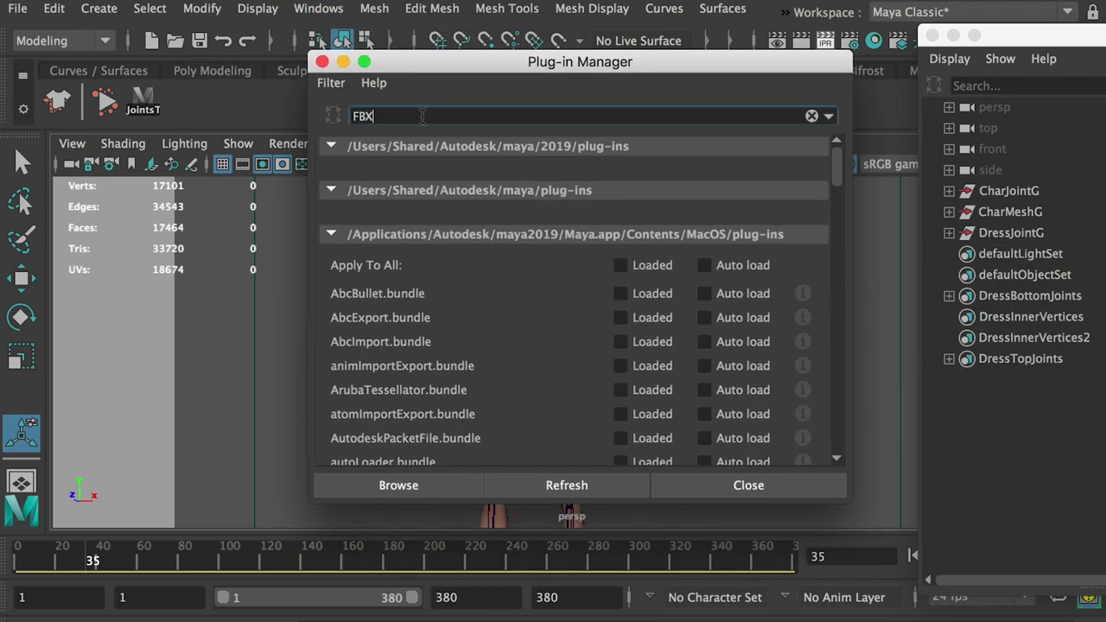
pyautogui.press('Return')
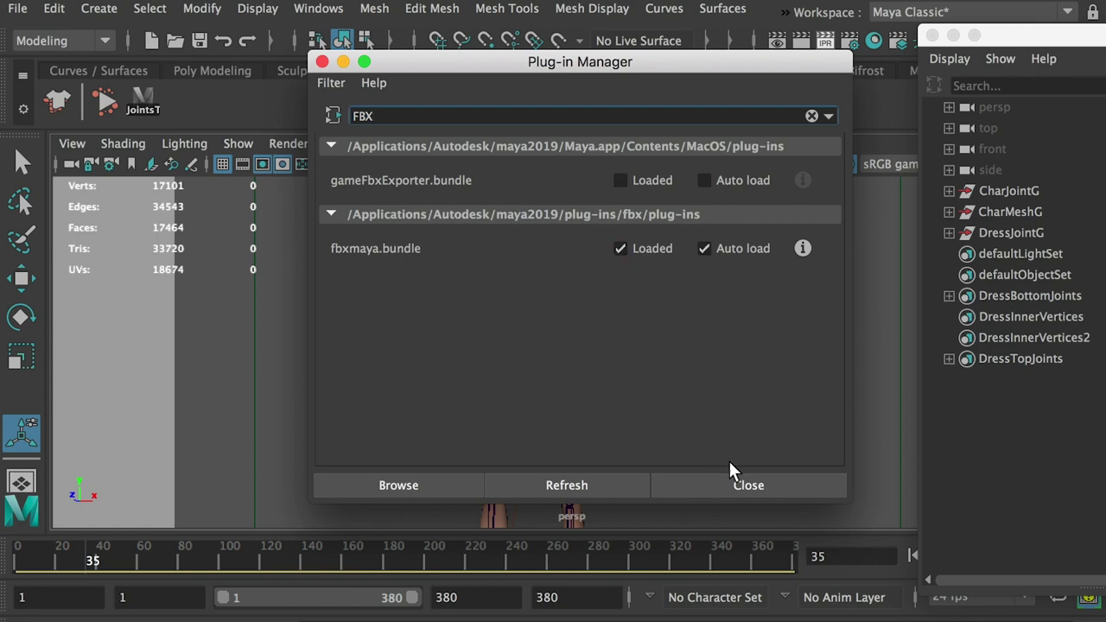
pyautogui.click(713, 497)
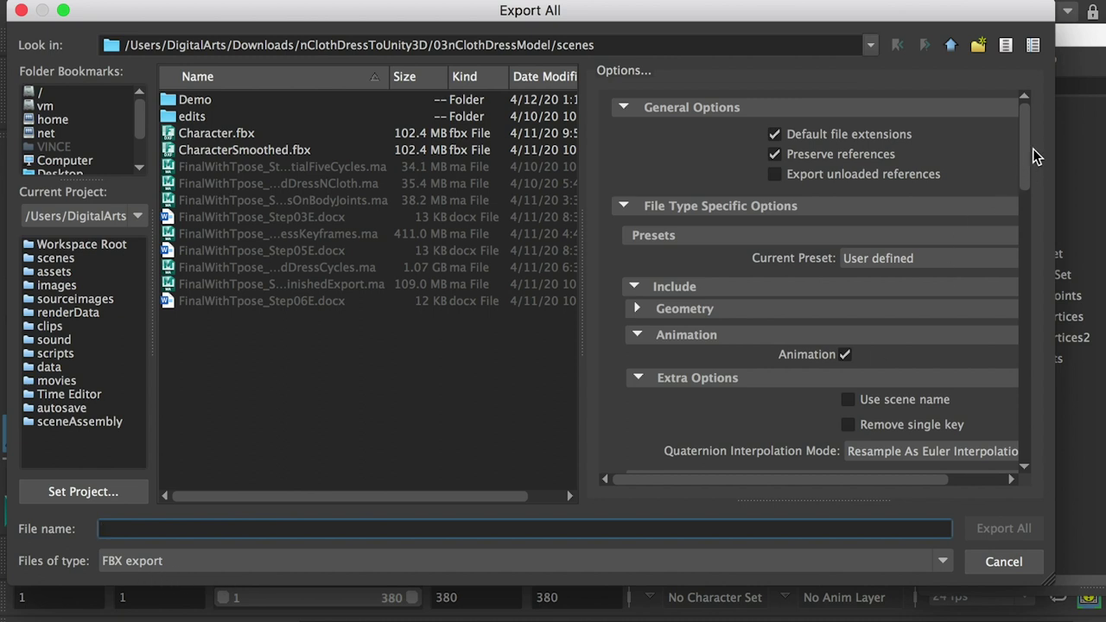
# Check the Animation and FBX 2011 binary options and export all to Character.fbx.
pyautogui.scroll(-3, 1027, 162)
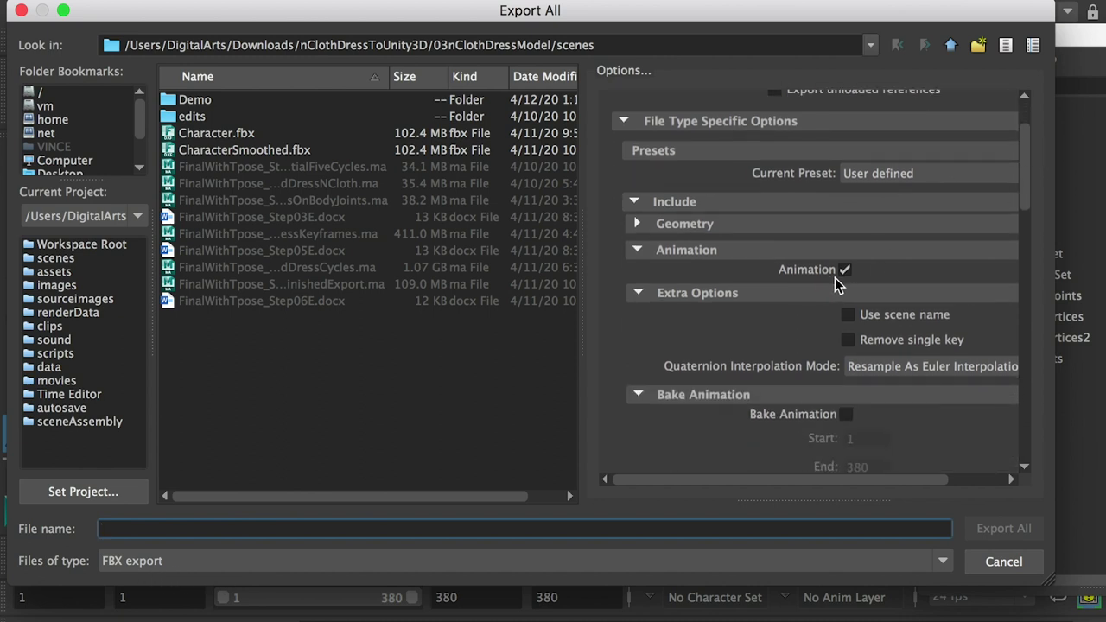
pyautogui.moveTo(1027, 192); pyautogui.dragTo(1017, 421)
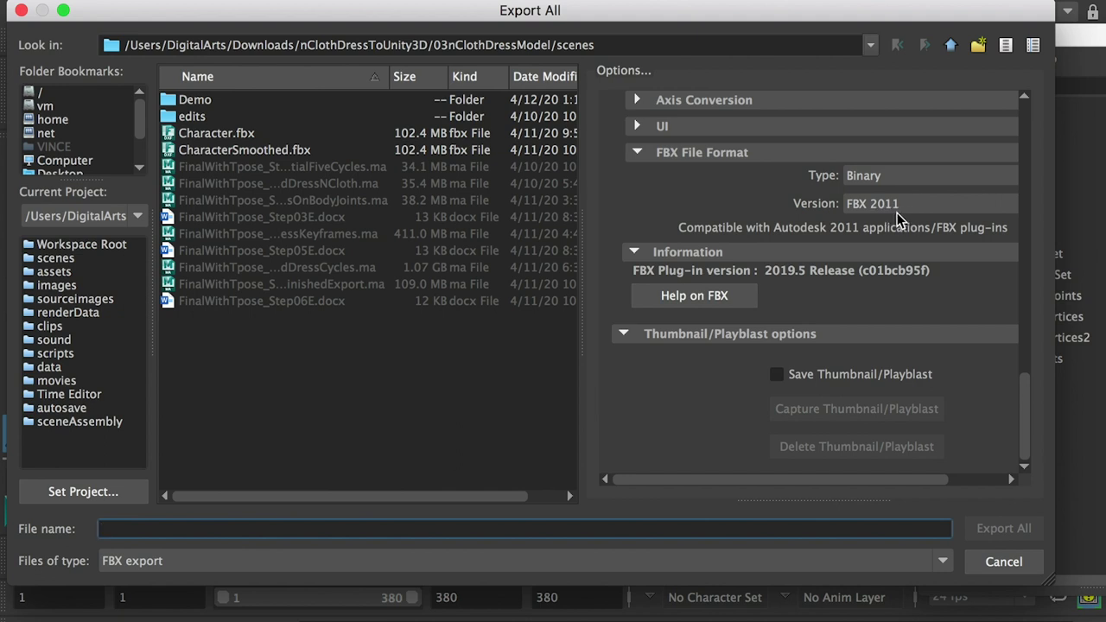
pyautogui.click(216, 133)
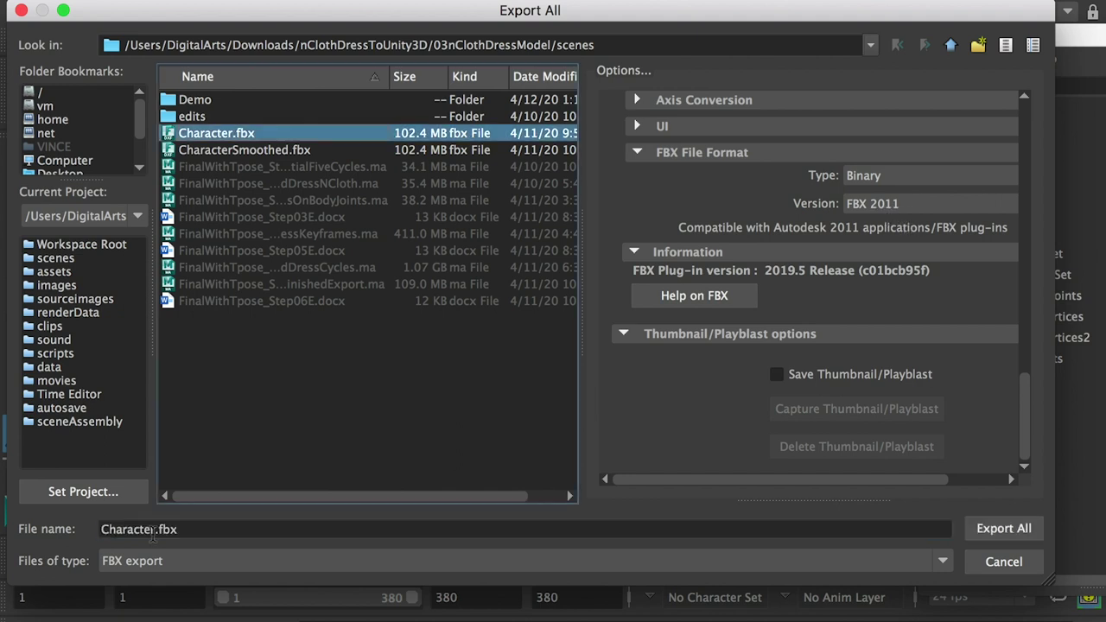
pyautogui.click(1004, 529)
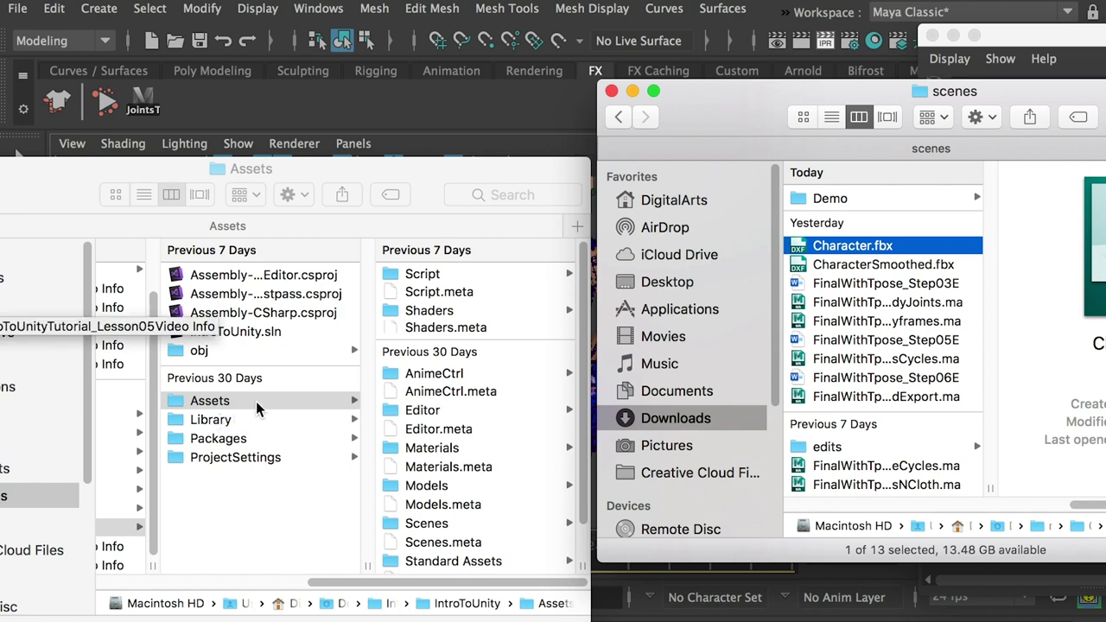
# Browse the Unity project's Models and Textures folders, switching between the sourceimages and Textures windows.
pyautogui.click(432, 490)
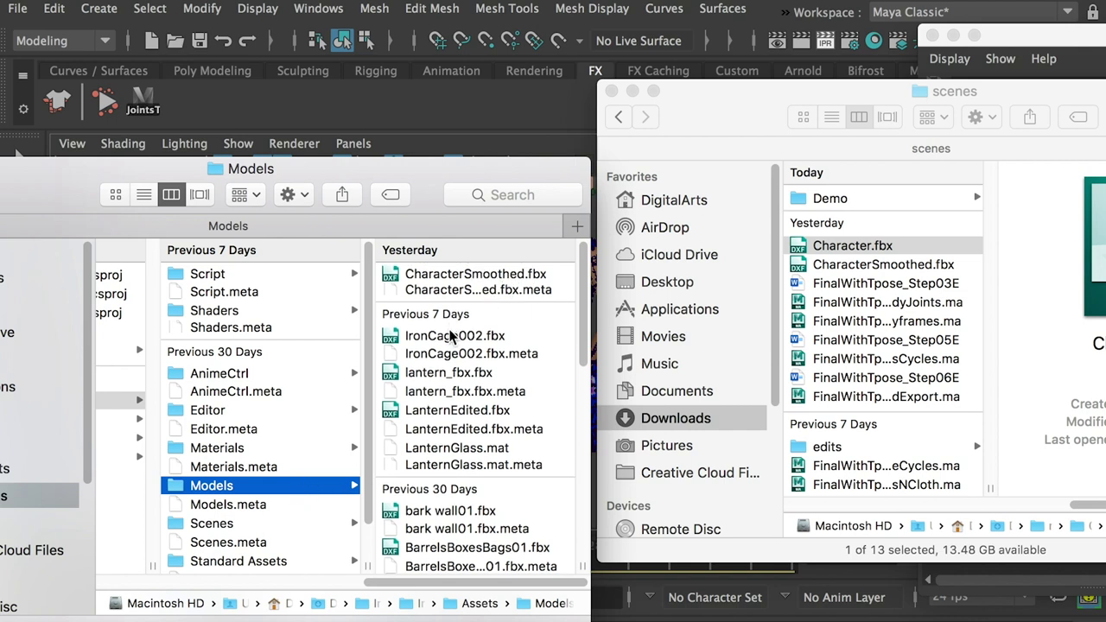
pyautogui.scroll(-3, 271, 559)
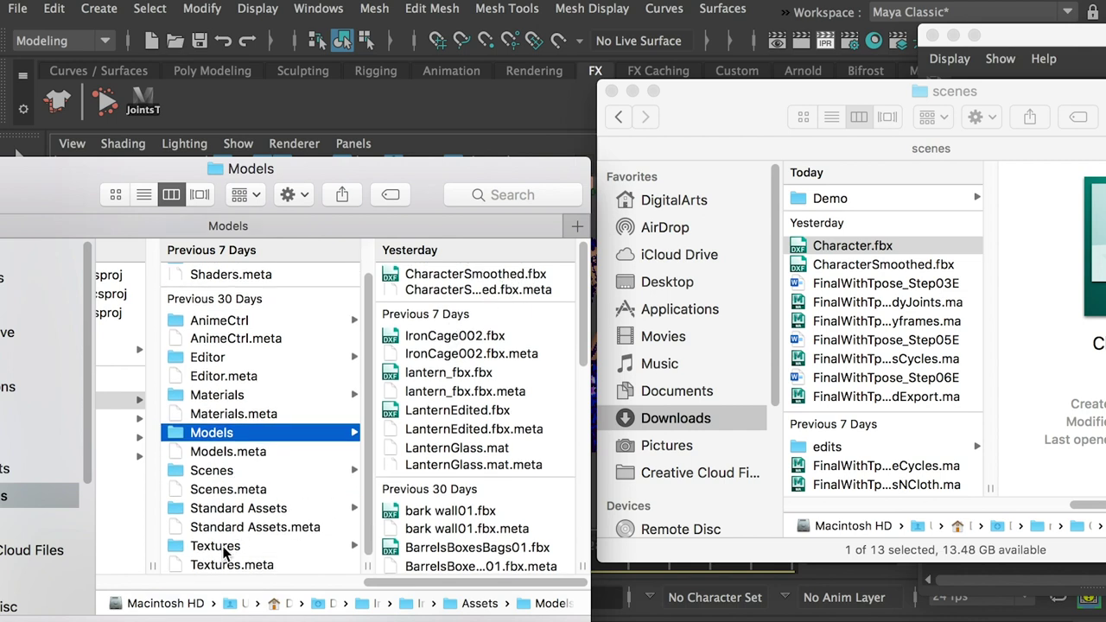
pyautogui.click(221, 548)
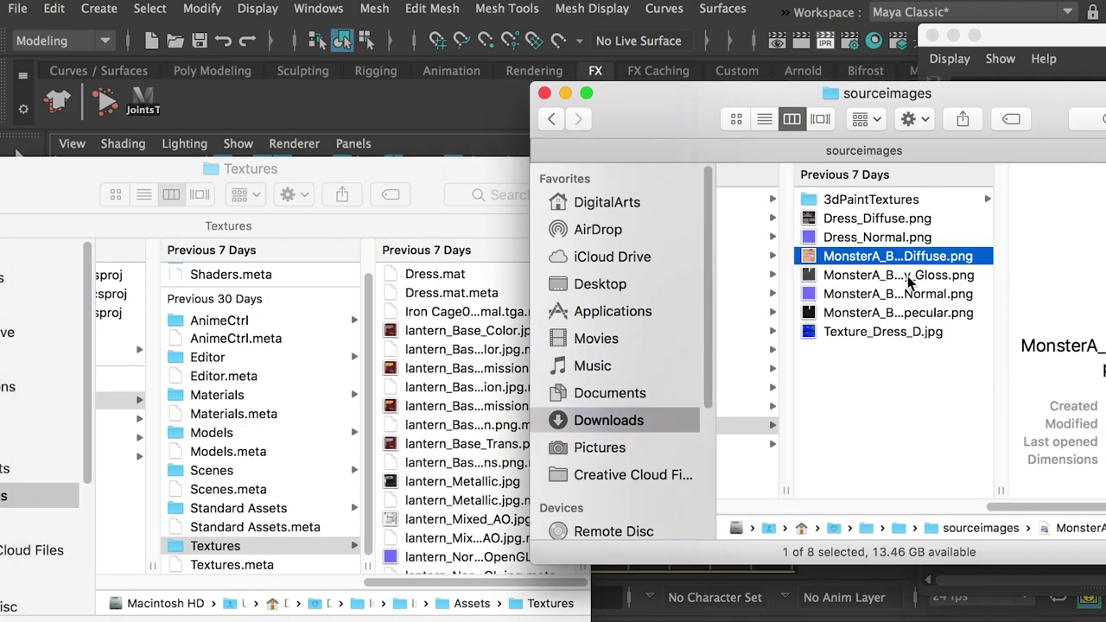
pyautogui.press('Down')
pyautogui.press('Down')
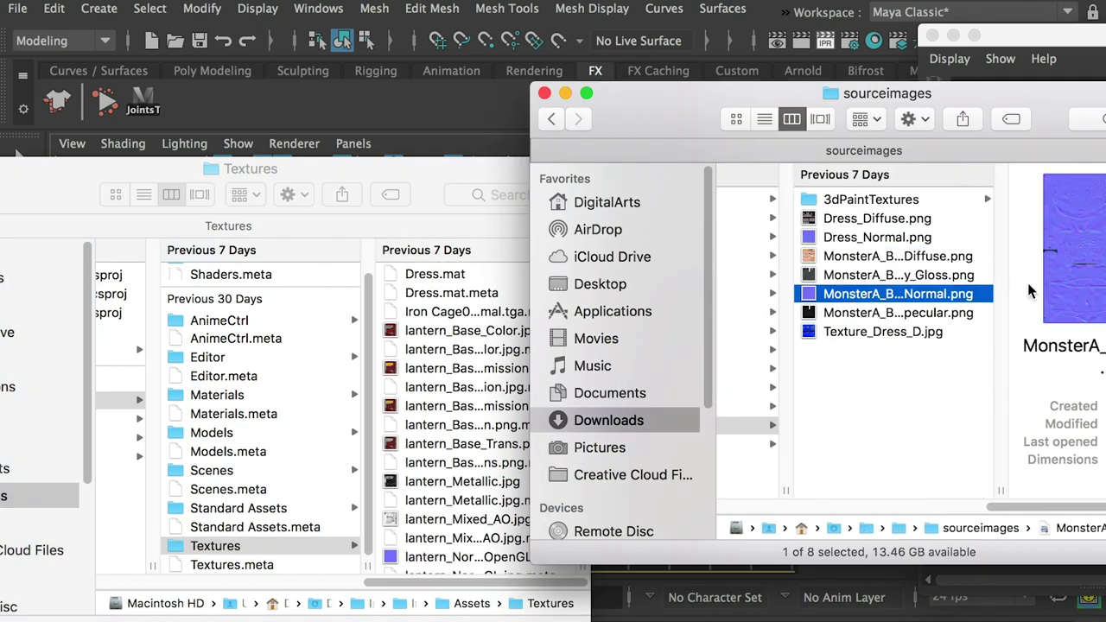
pyautogui.press('super+grave')
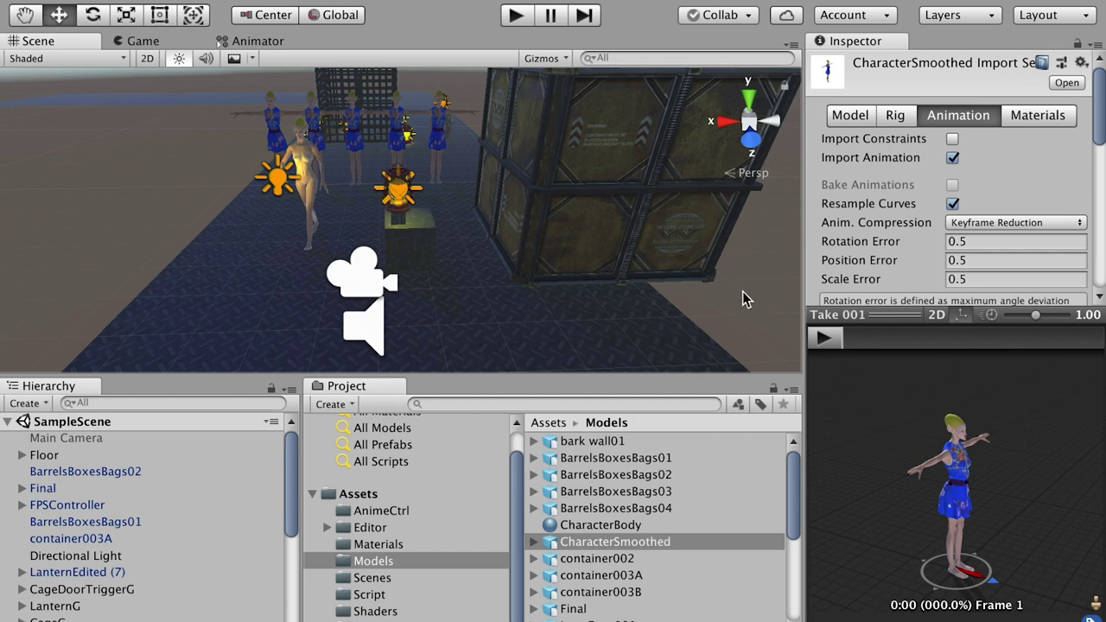
# Add a new animation clip to CharacterSmoothed and name it Walk02.
pyautogui.click(625, 542)
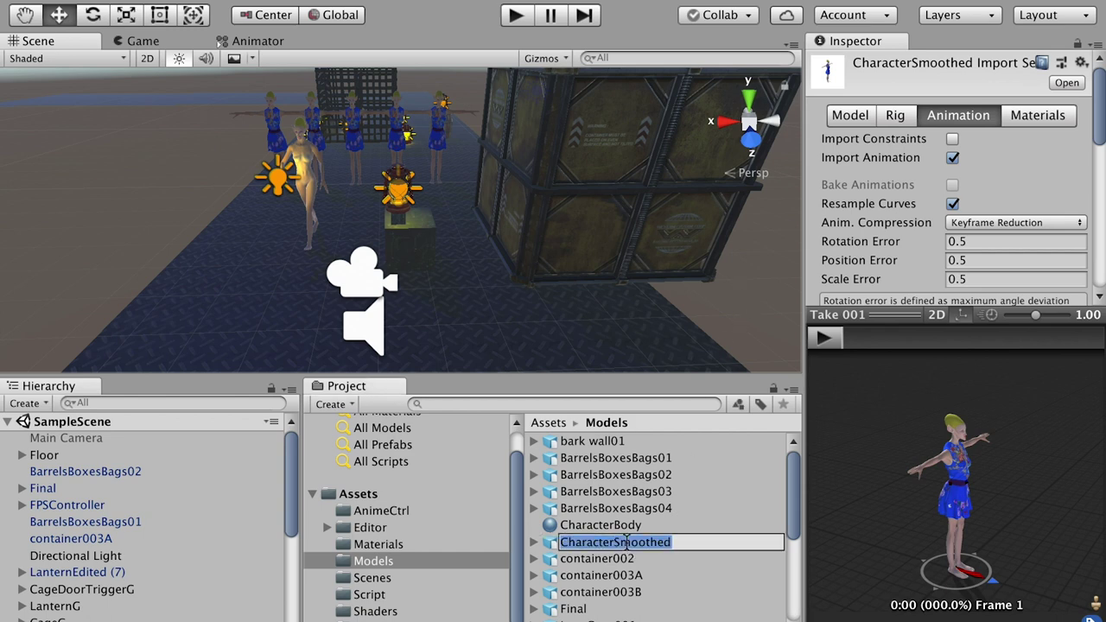
pyautogui.click(955, 123)
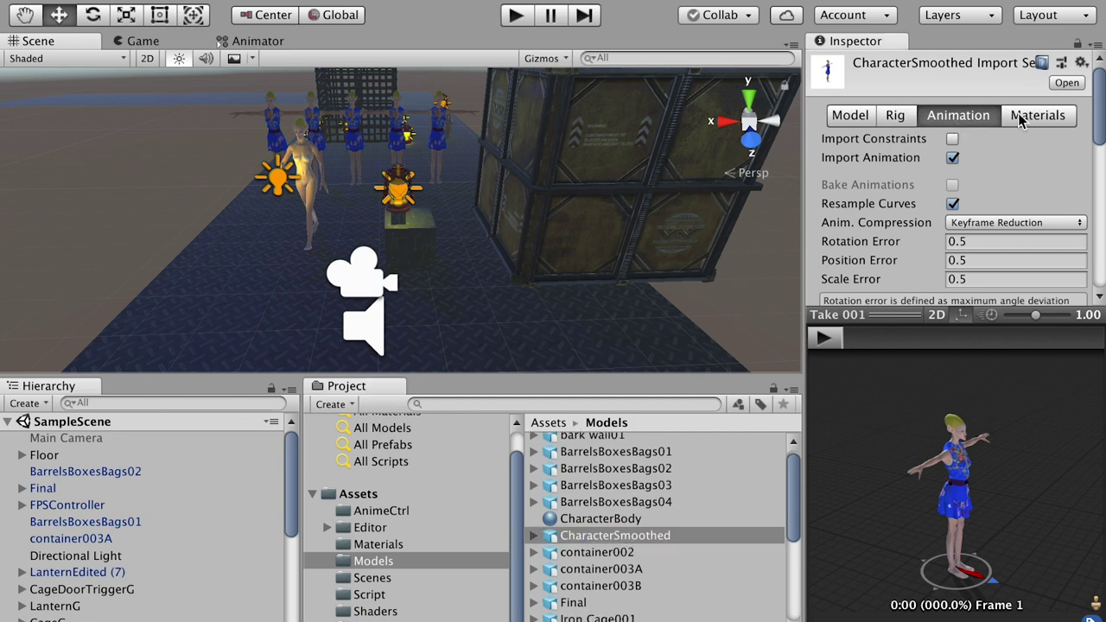
pyautogui.moveTo(1100, 128); pyautogui.dragTo(1100, 164)
pyautogui.scroll(-5, 1101, 166)
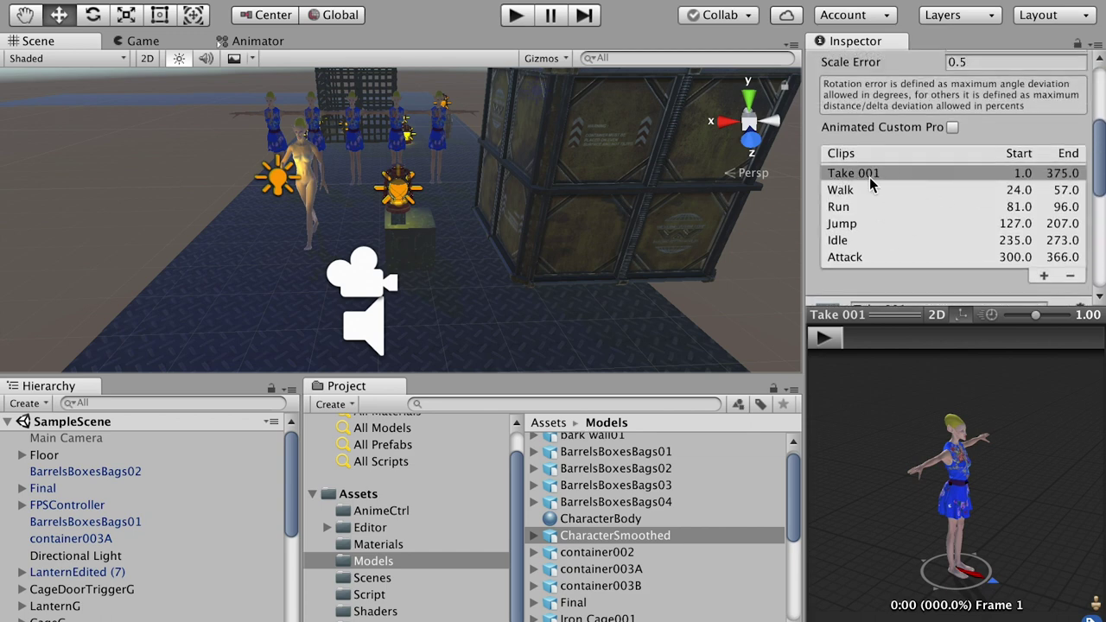
pyautogui.scroll(-2, 1081, 207)
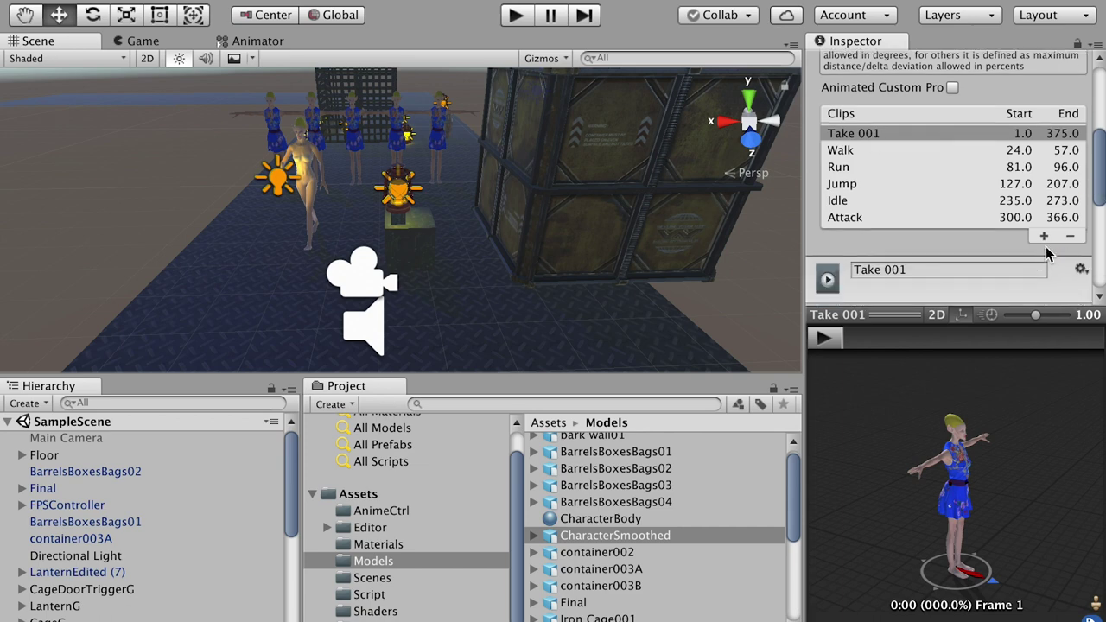
pyautogui.click(1044, 237)
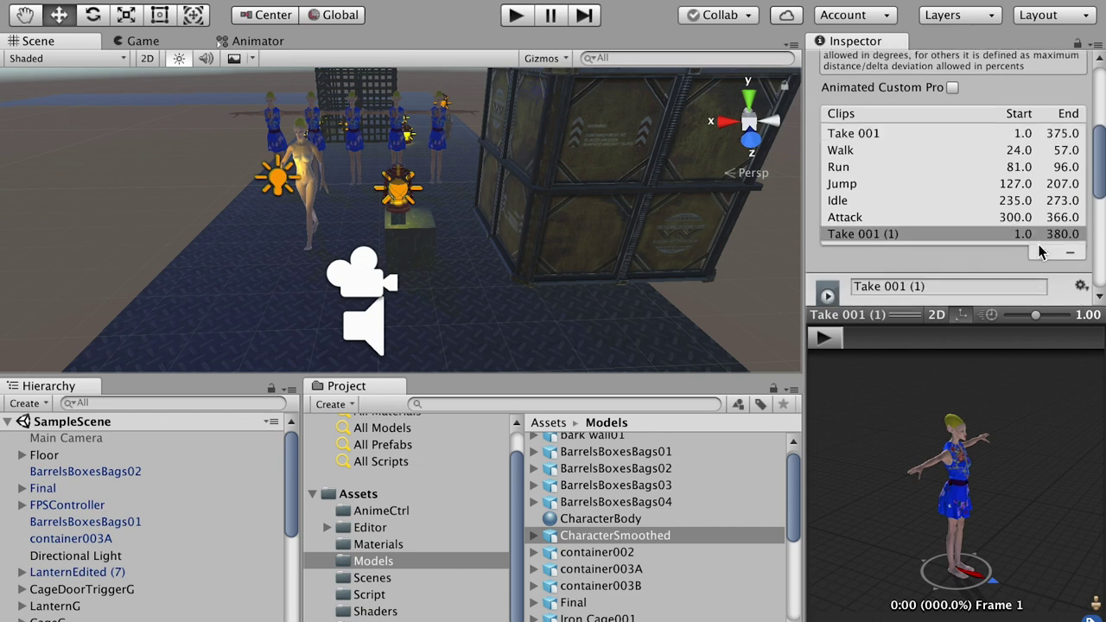
pyautogui.scroll(-1, 1097, 186)
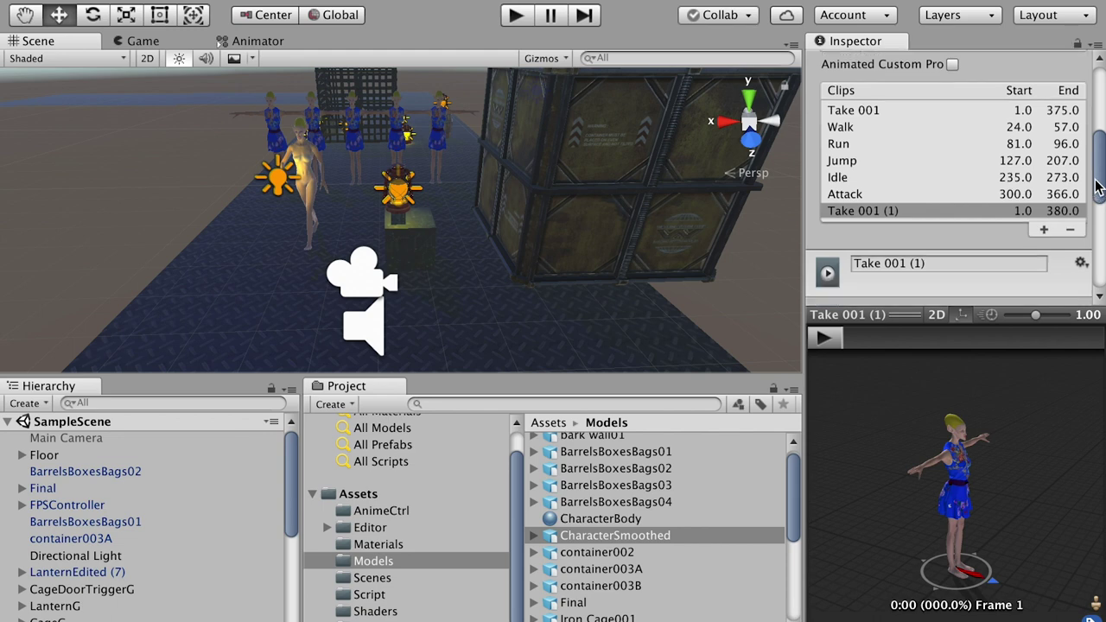
pyautogui.click(869, 259)
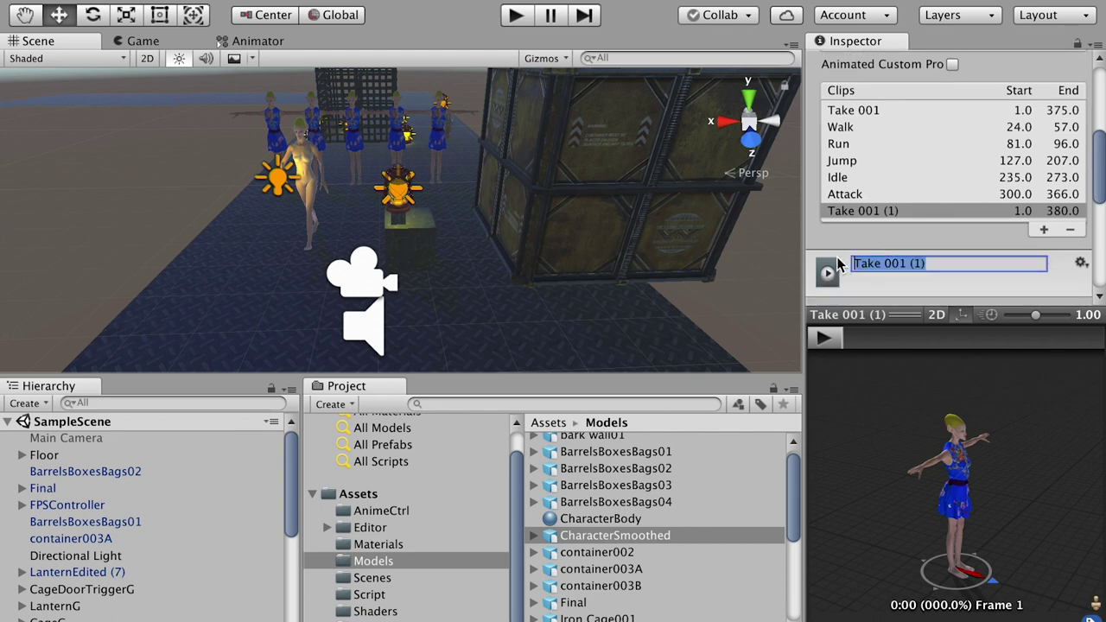
pyautogui.write('Walk02')
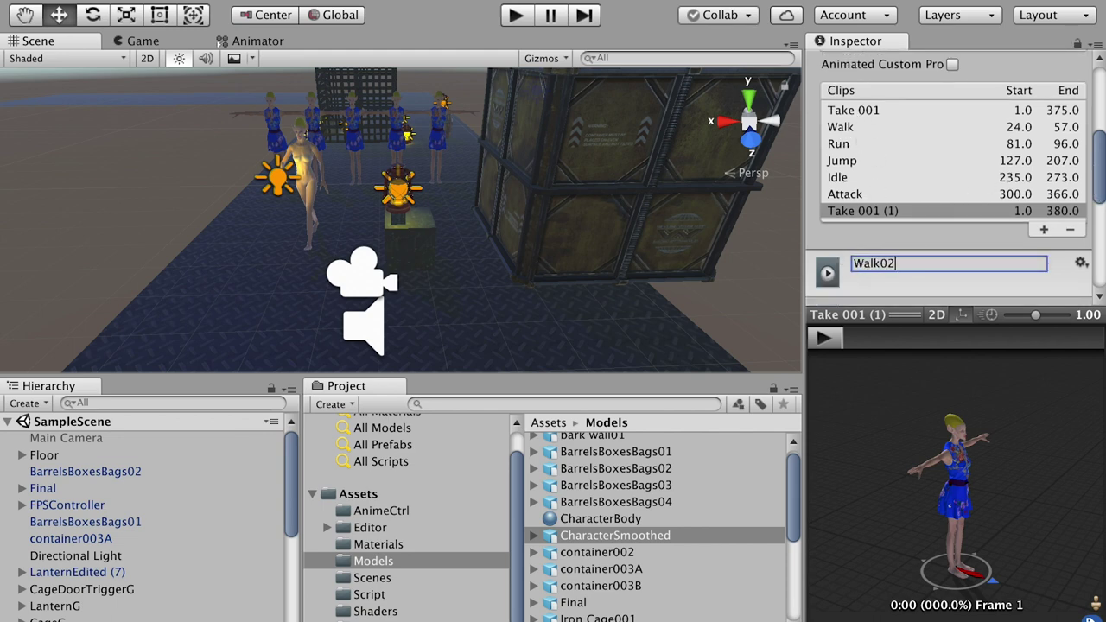
pyautogui.scroll(-5, 1098, 169)
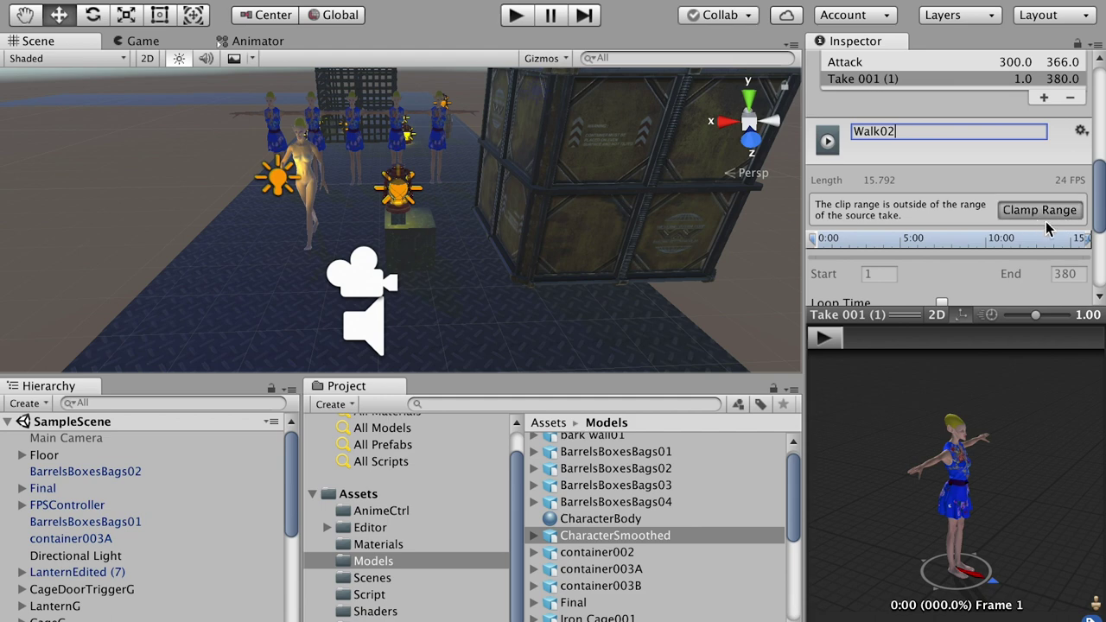
# Set the Walk02 clip to start at frame 24 and end at 57, with Loop Time on.
pyautogui.click(1039, 210)
pyautogui.click(875, 202)
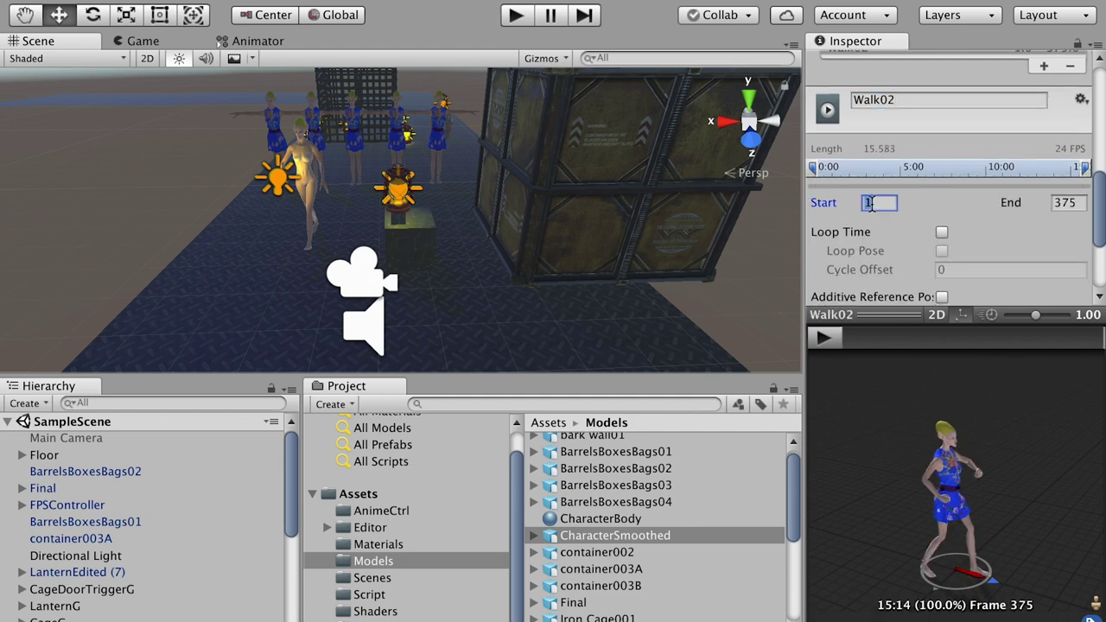
pyautogui.write('24')
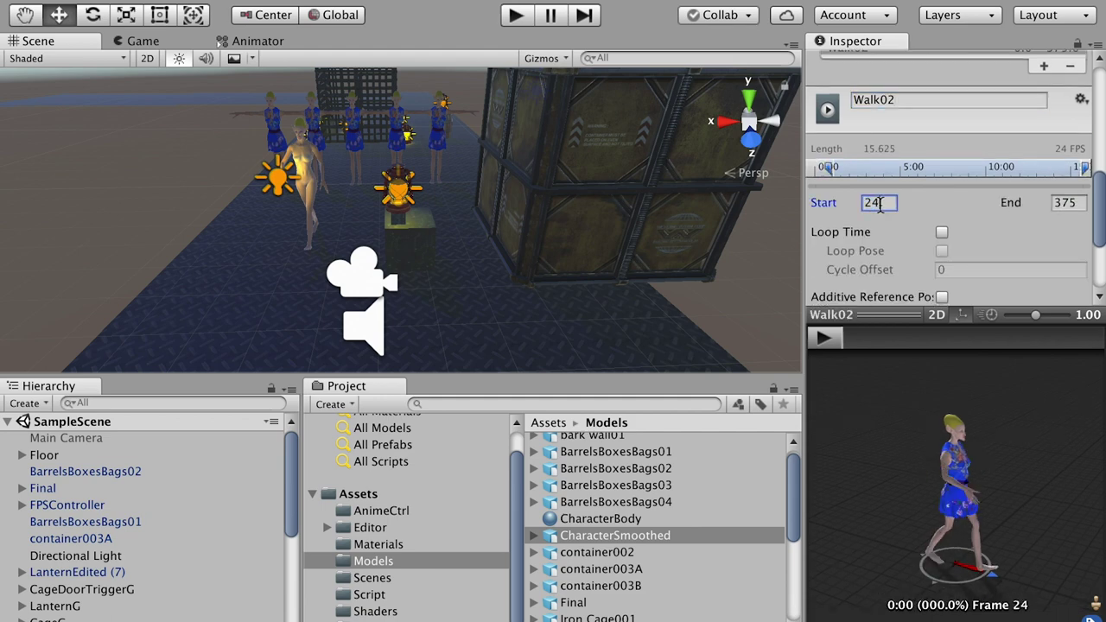
pyautogui.click(1079, 202)
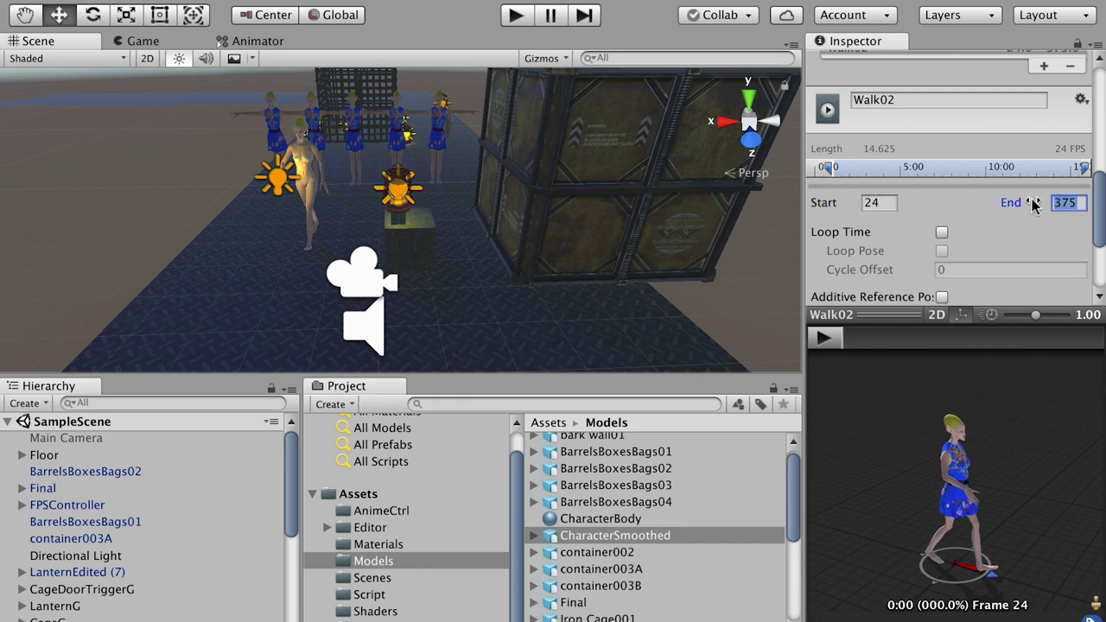
pyautogui.write('57')
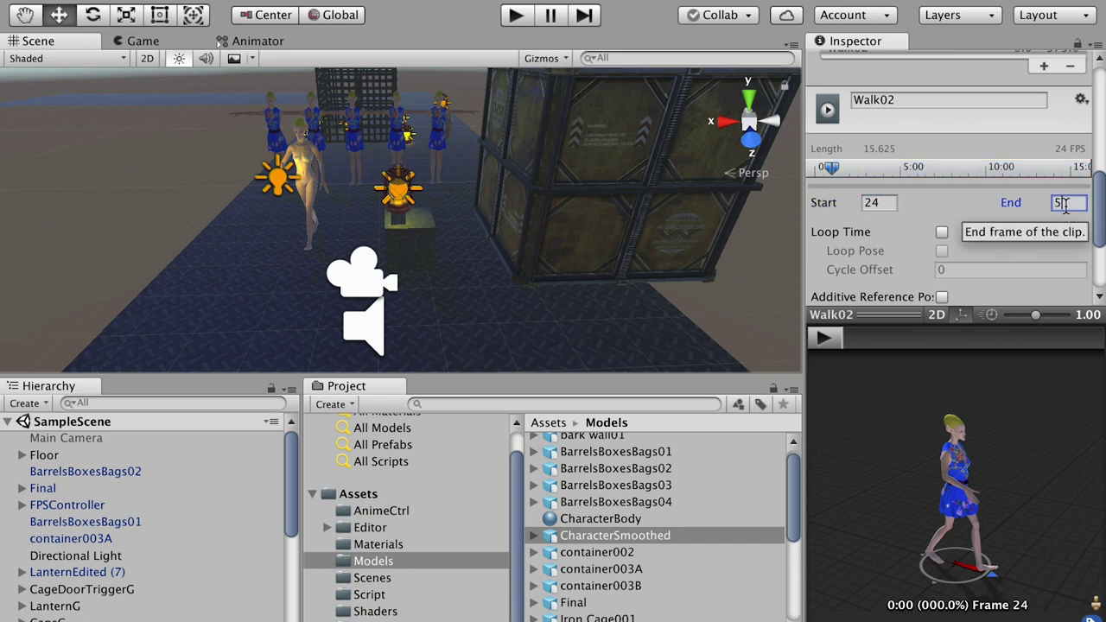
pyautogui.click(942, 232)
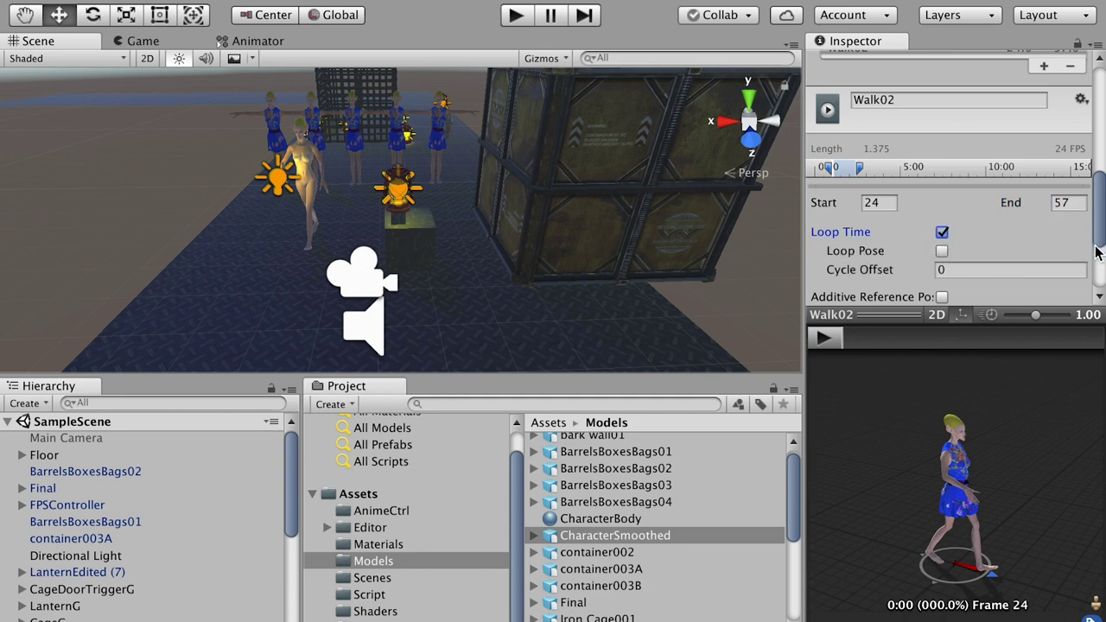
pyautogui.scroll(-5, 1098, 257)
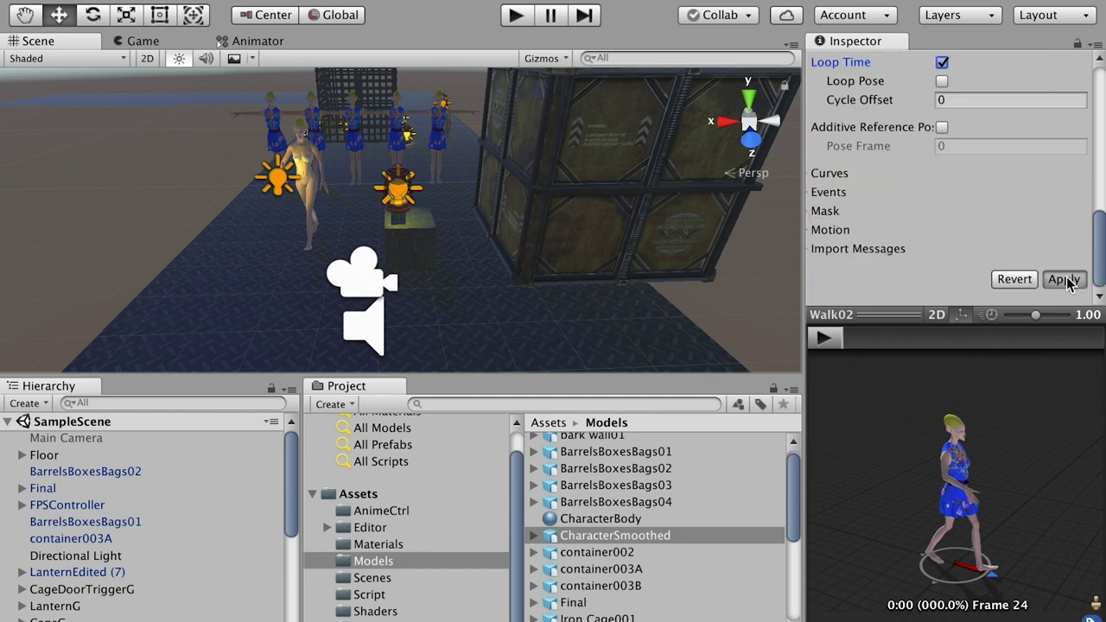
pyautogui.press('super+Tab')
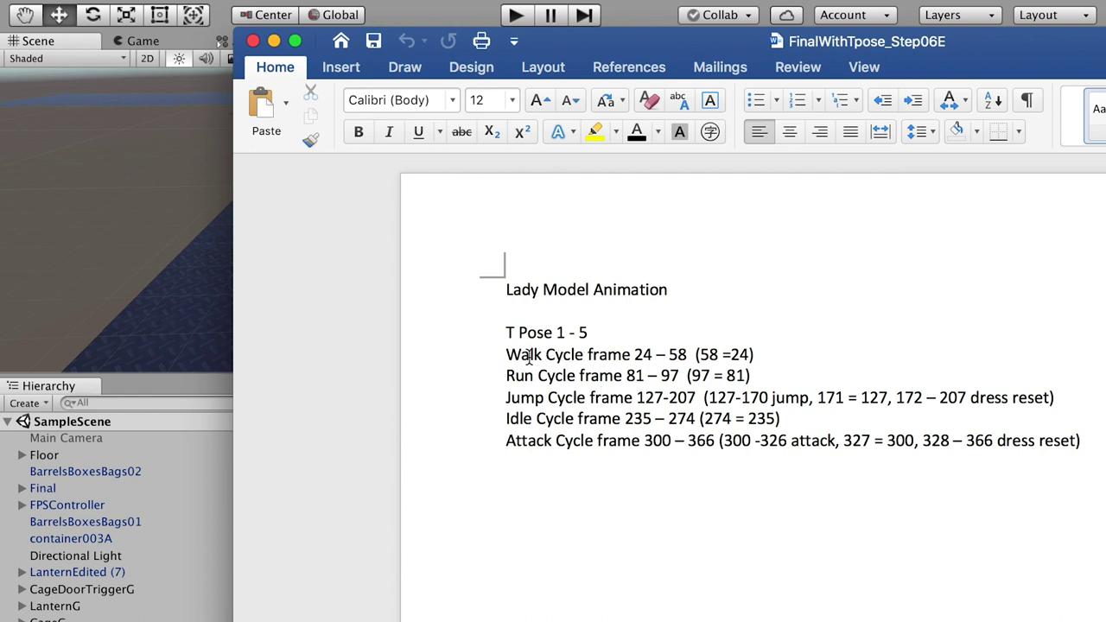
# Highlight the walk cycle's 24 – 58 frame range in the notes, then return to Unity.
pyautogui.moveTo(689, 355); pyautogui.dragTo(634, 355)
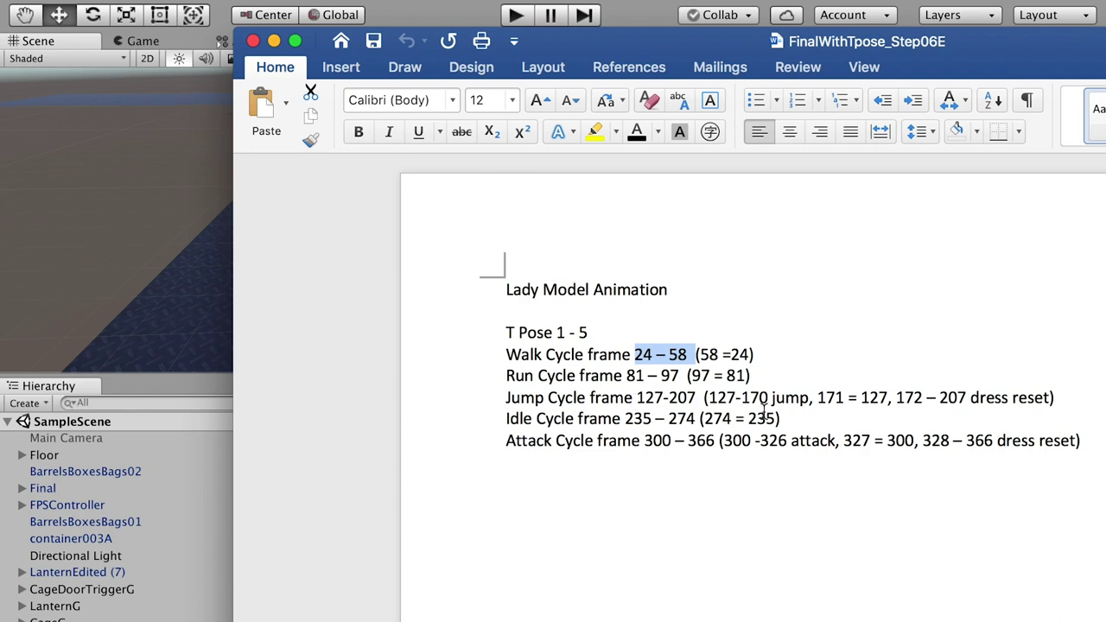
pyautogui.press('super+Tab')
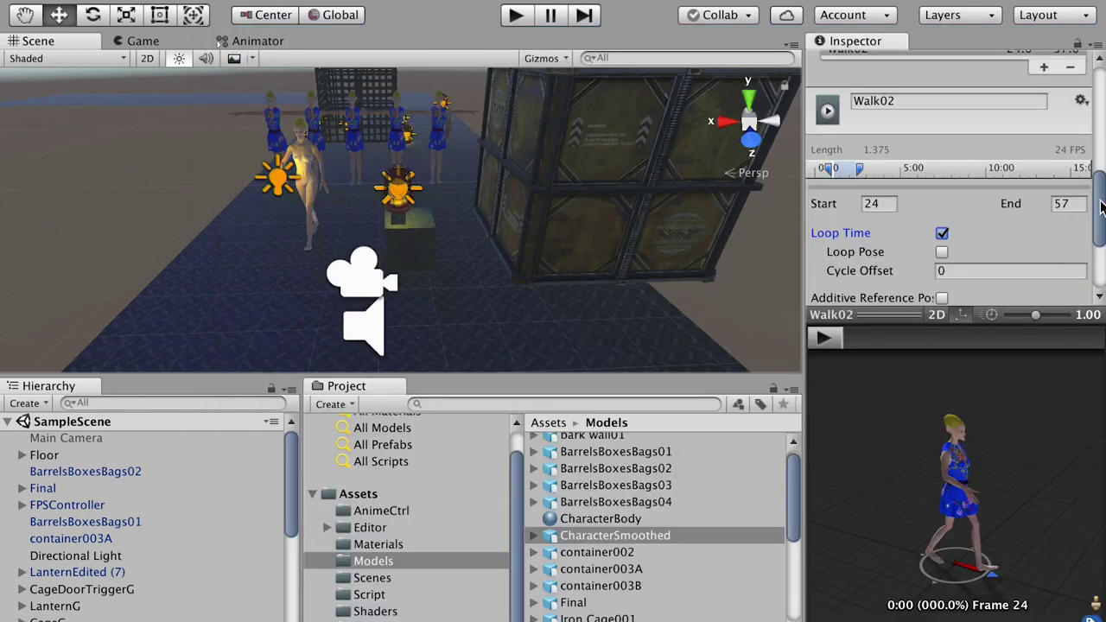
# Create a new Animator Controller named Test in the AnimeCtrl folder.
pyautogui.moveTo(1101, 209); pyautogui.dragTo(1099, 267)
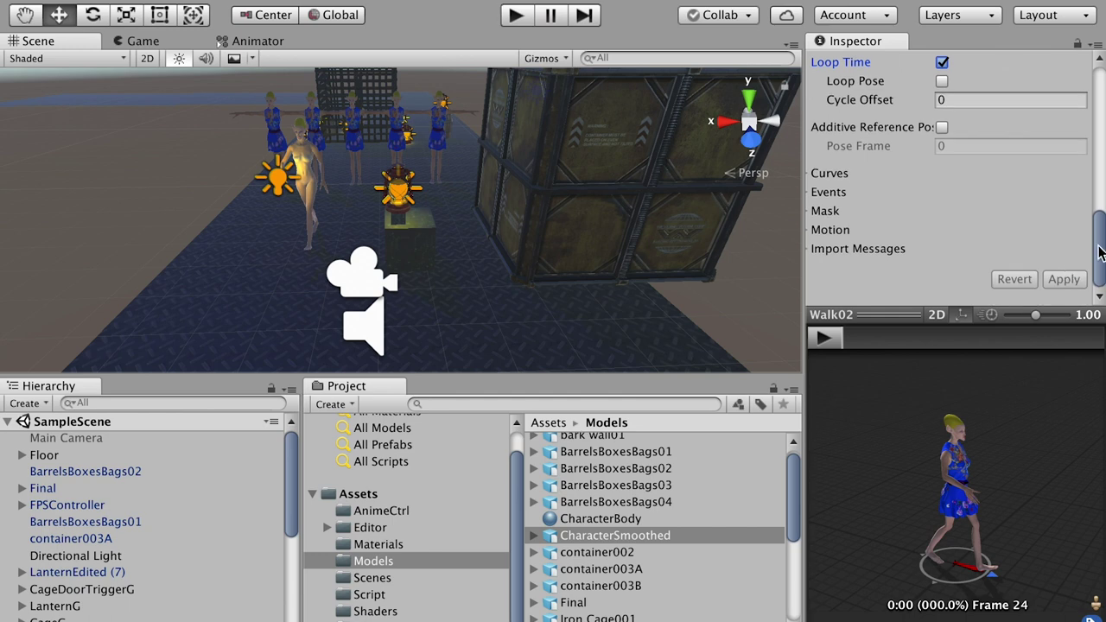
pyautogui.scroll(10, 994, 218)
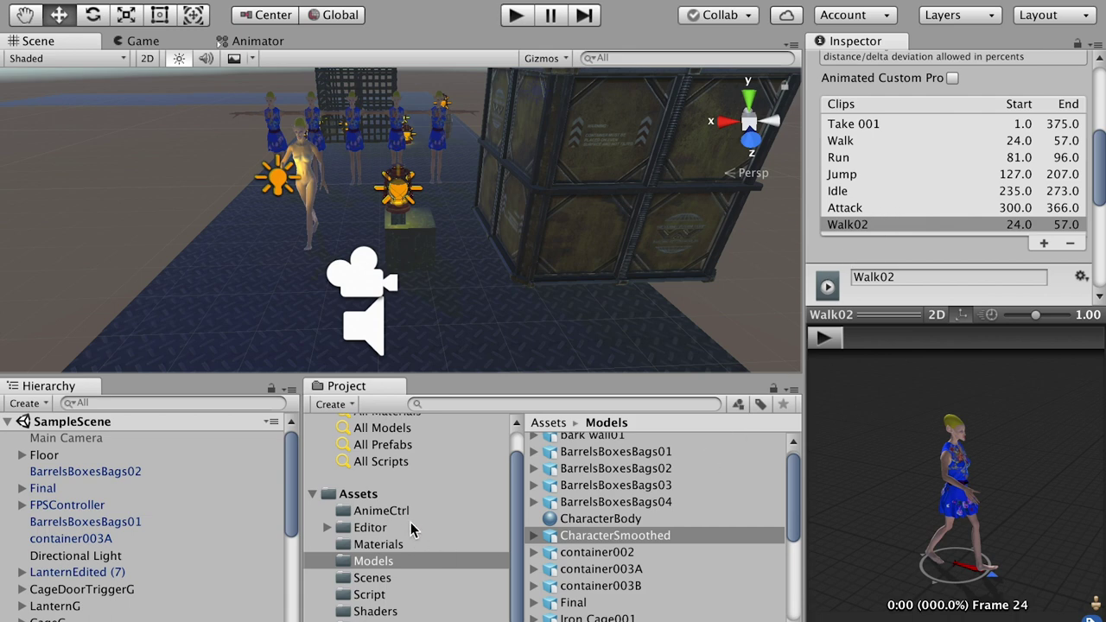
pyautogui.click(381, 511)
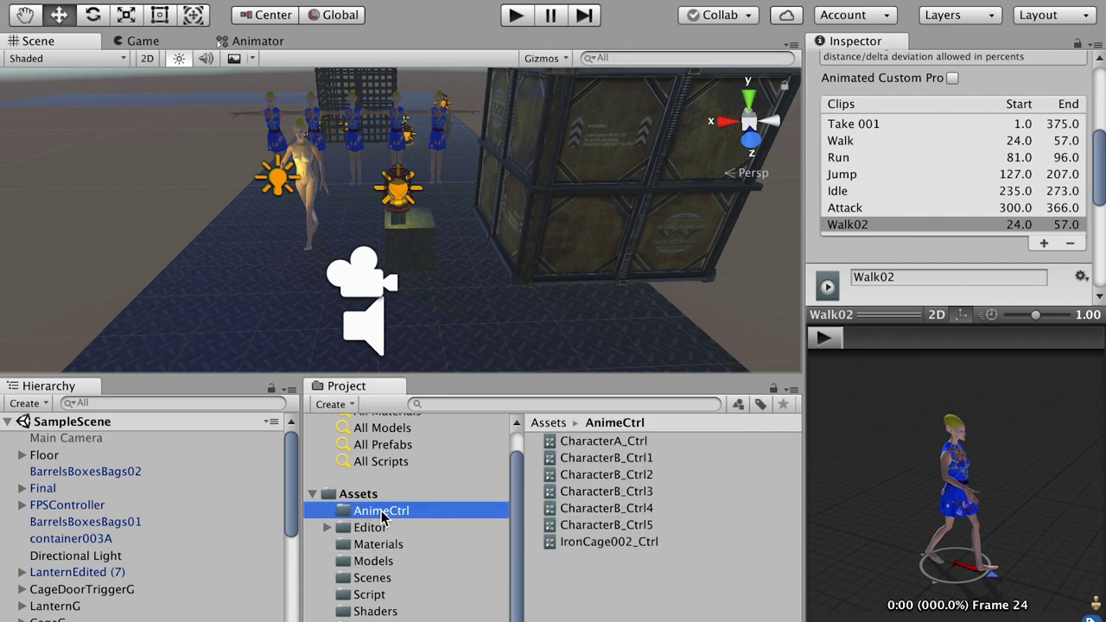
pyautogui.click(594, 577)
pyautogui.rightClick(583, 586)
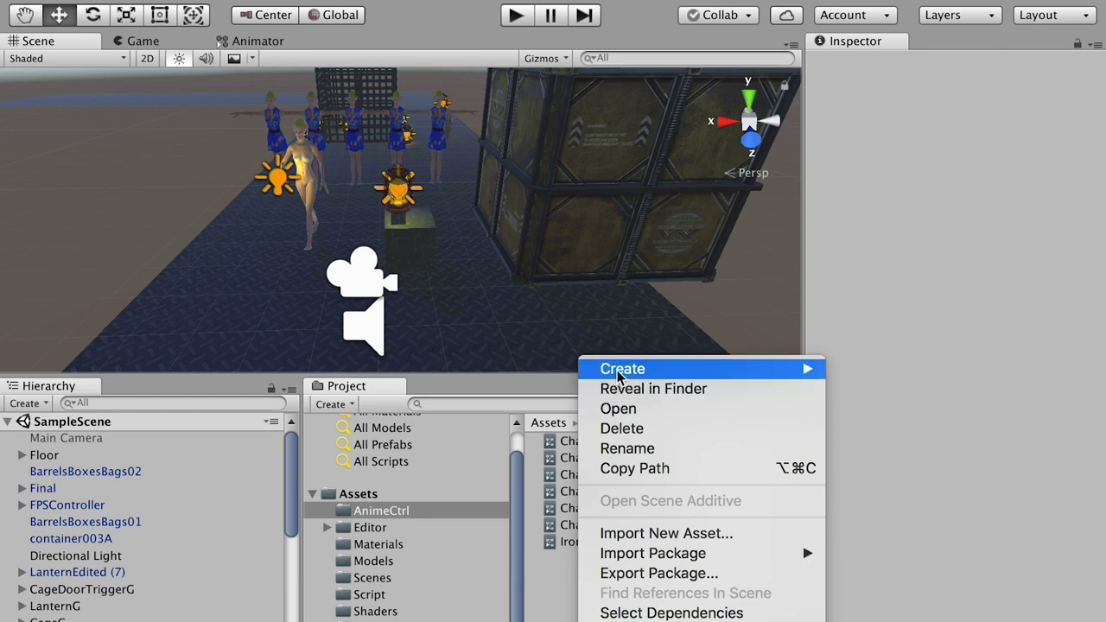
pyautogui.moveTo(764, 374)
pyautogui.click(954, 567)
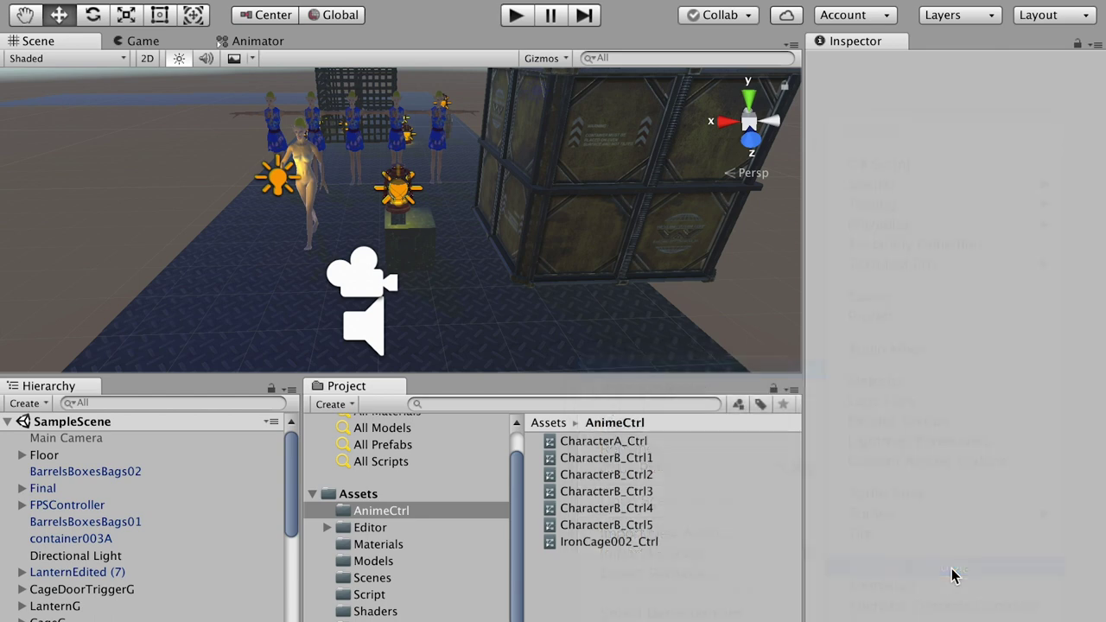
pyautogui.write('Test')
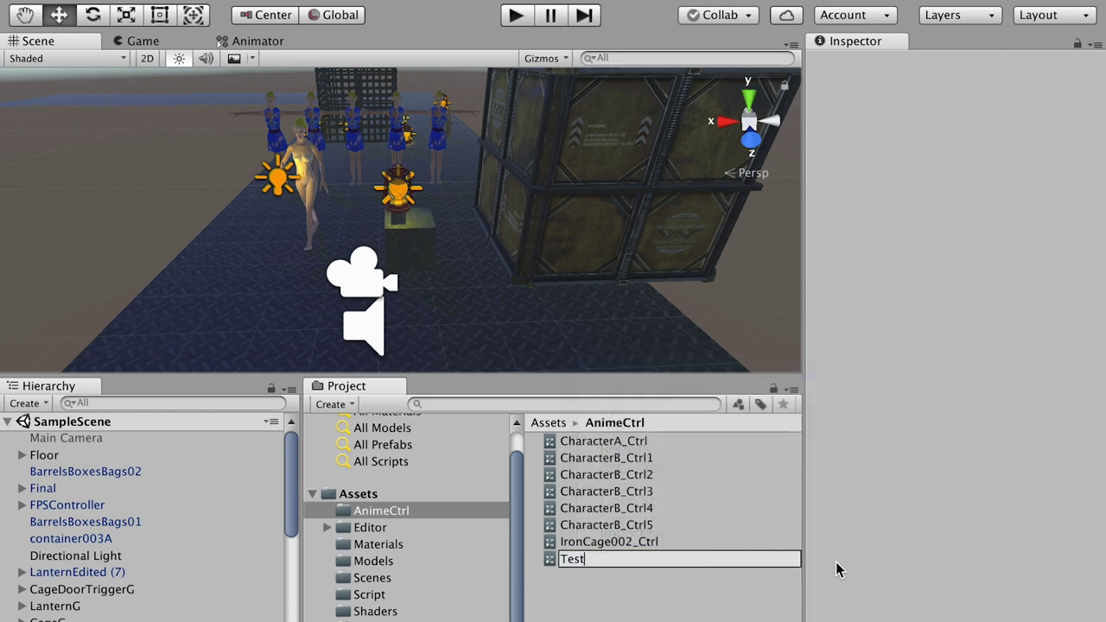
pyautogui.press('Return')
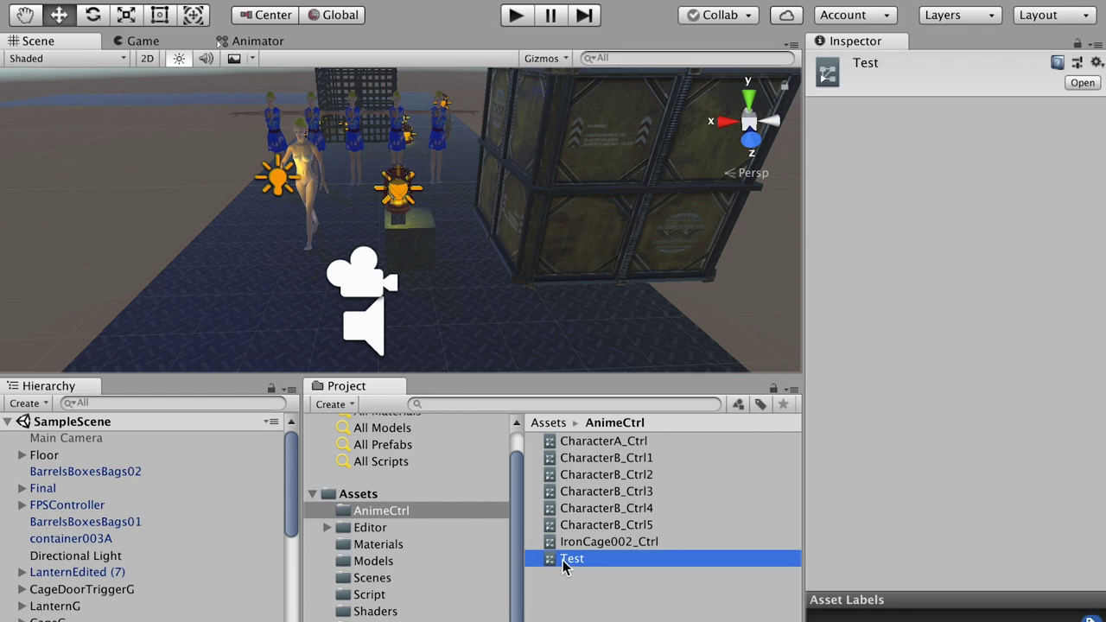
# Open Test in the Animator and pan the graph to show Entry, Any State and Exit.
pyautogui.doubleClick(570, 560)
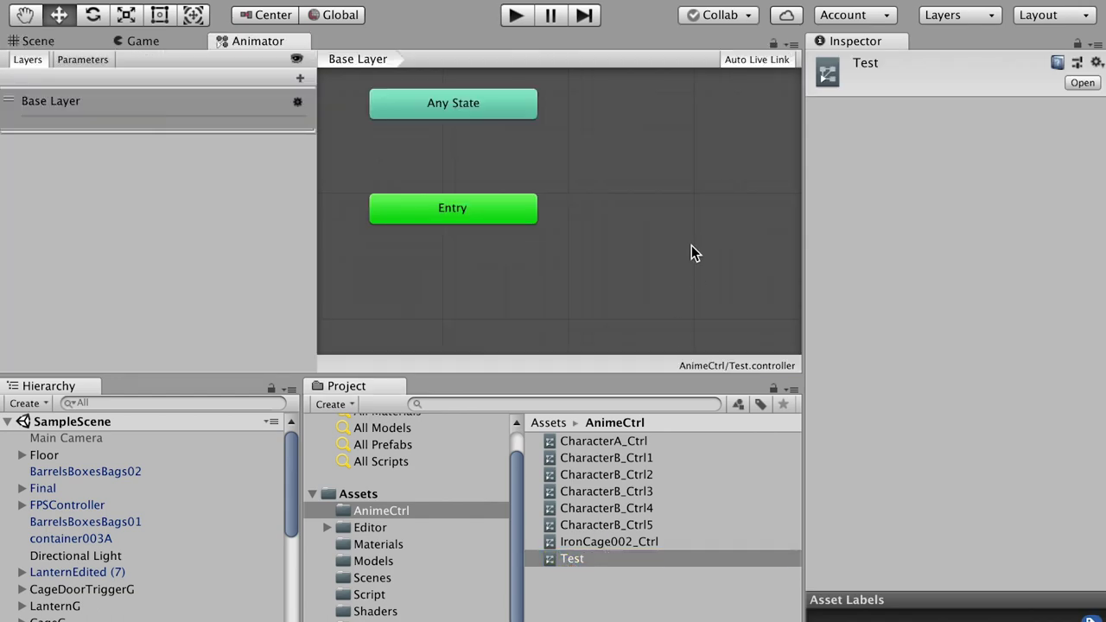
pyautogui.keyDown('alt'); pyautogui.moveTo(666, 239); pyautogui.dragTo(316, 266); pyautogui.keyUp('alt')
pyautogui.moveTo(728, 222); pyautogui.dragTo(629, 232)
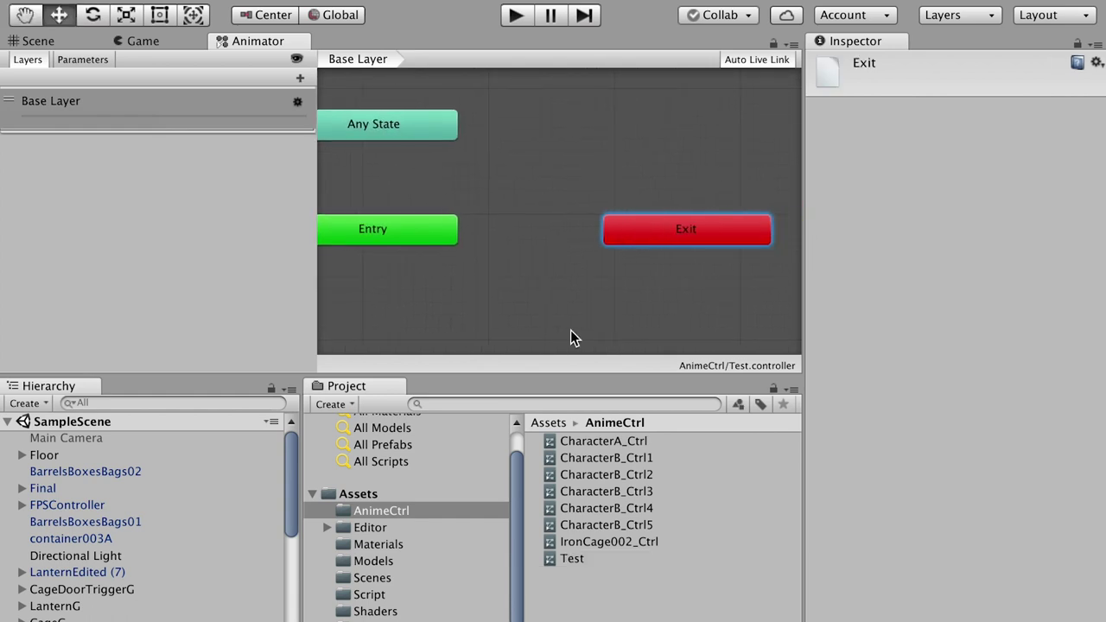
# In the Models folder, expand the CharacterSmoothed model and select its Walk02 clip.
pyautogui.click(375, 561)
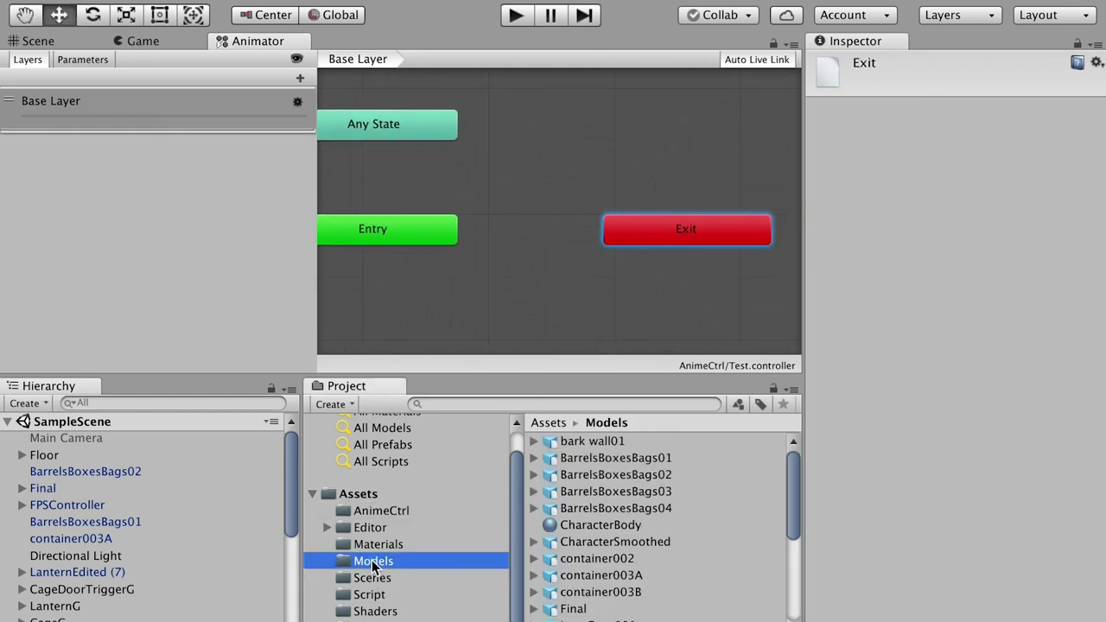
pyautogui.click(616, 543)
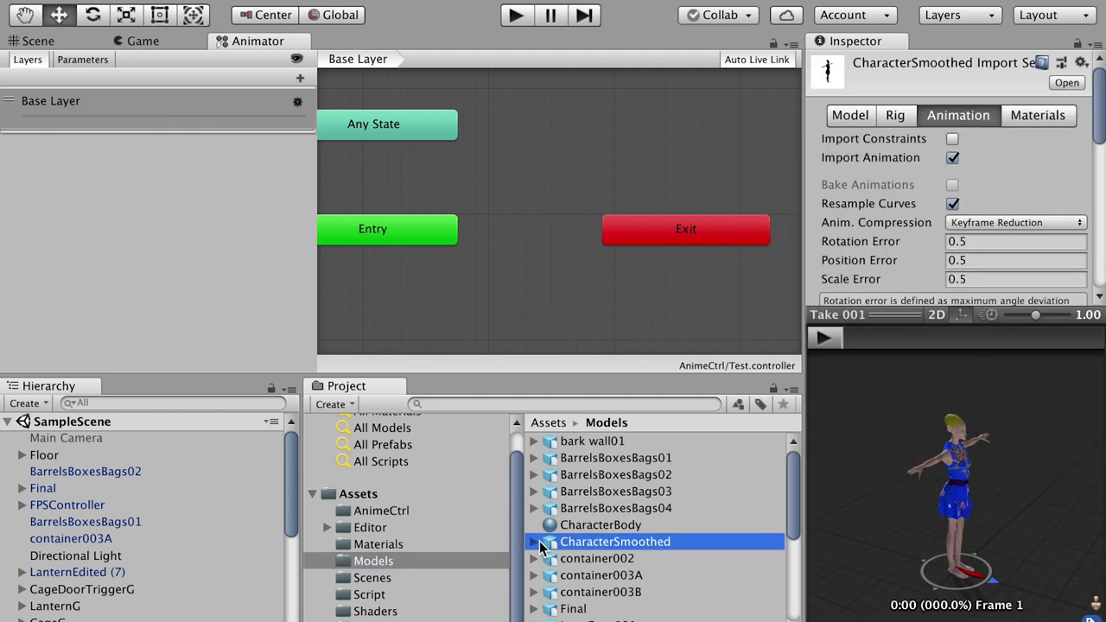
pyautogui.click(533, 544)
pyautogui.scroll(-15, 780, 496)
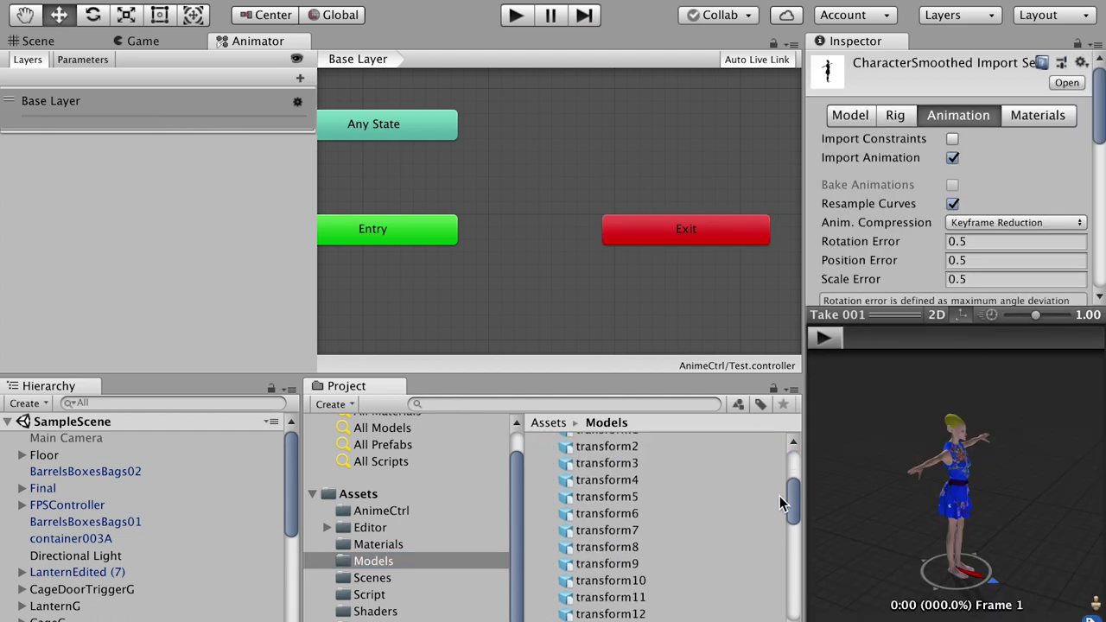
pyautogui.scroll(-3, 769, 537)
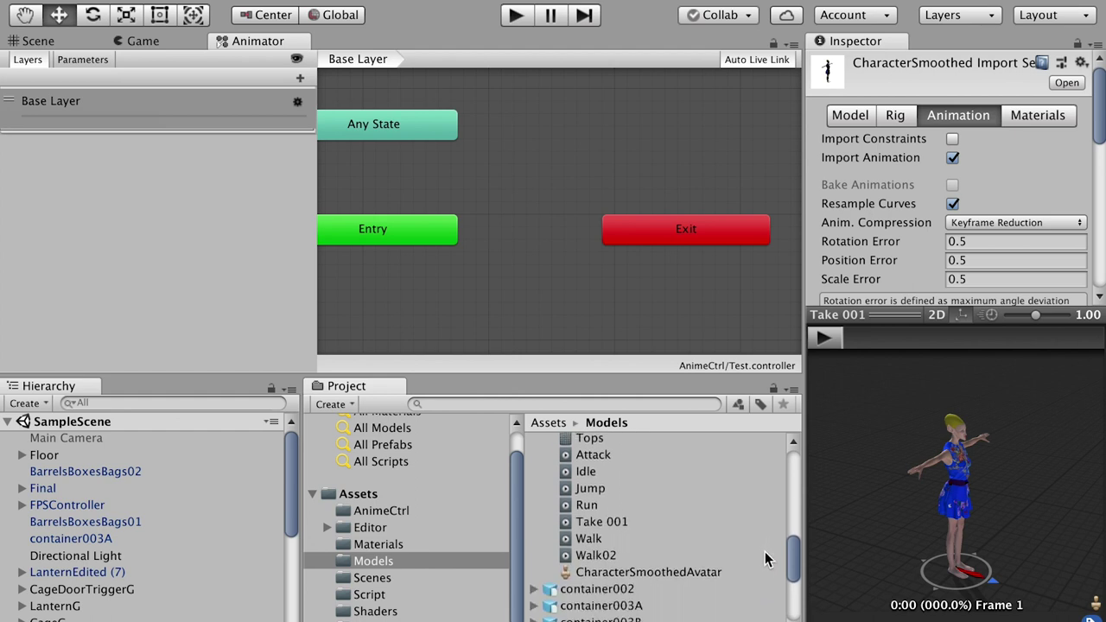
pyautogui.click(601, 558)
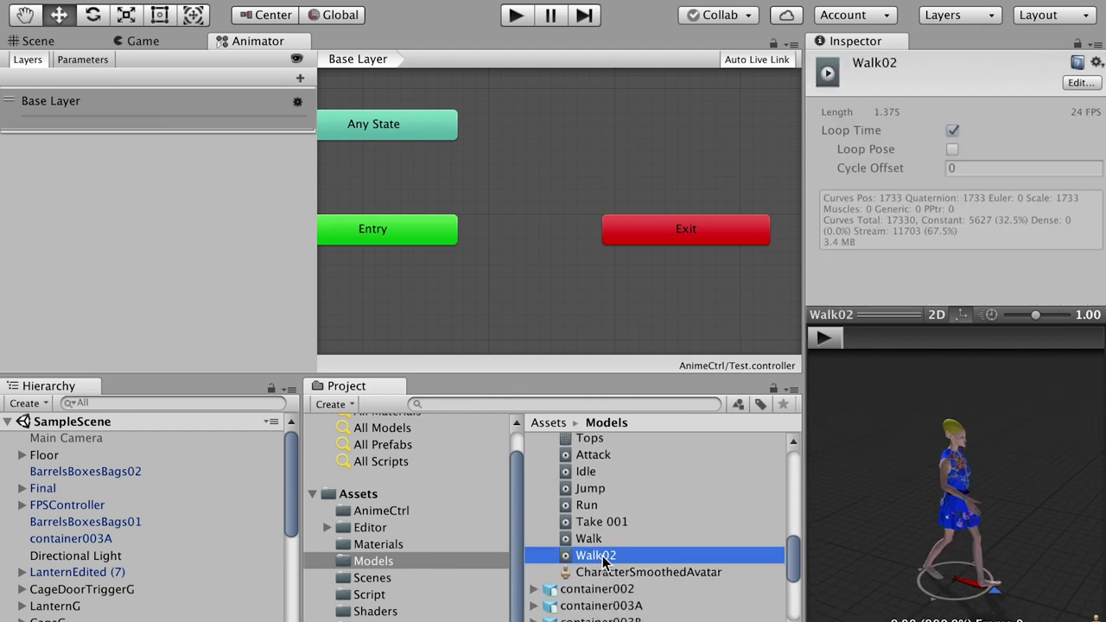
# Add Walk02 to the Test graph as the default state, with a transition to Exit.
pyautogui.moveTo(603, 562); pyautogui.dragTo(497, 170)
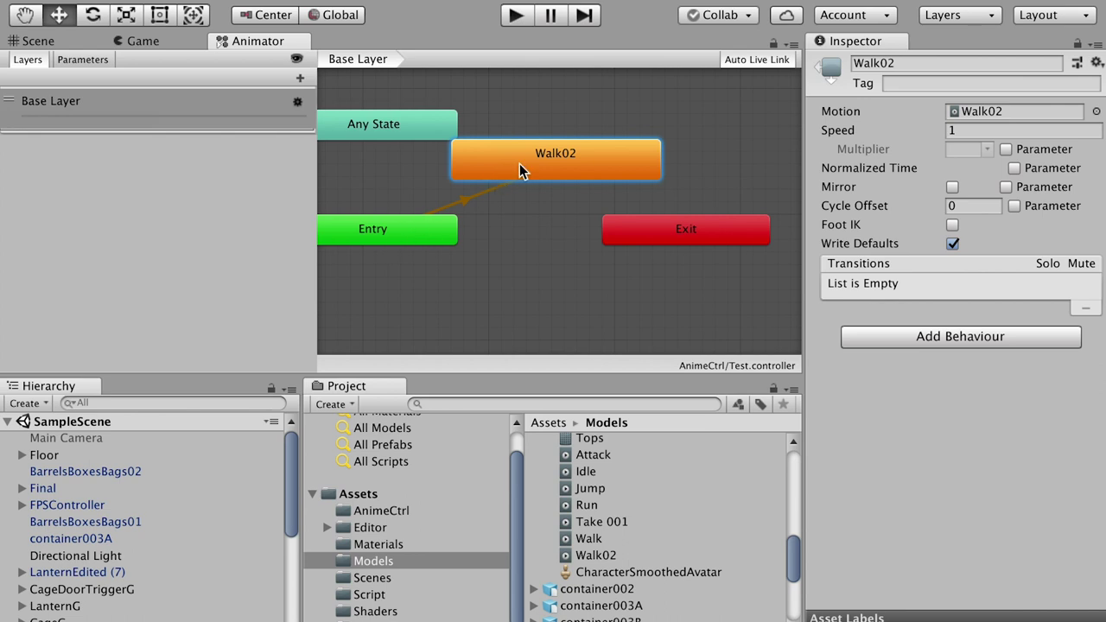
pyautogui.rightClick(577, 159)
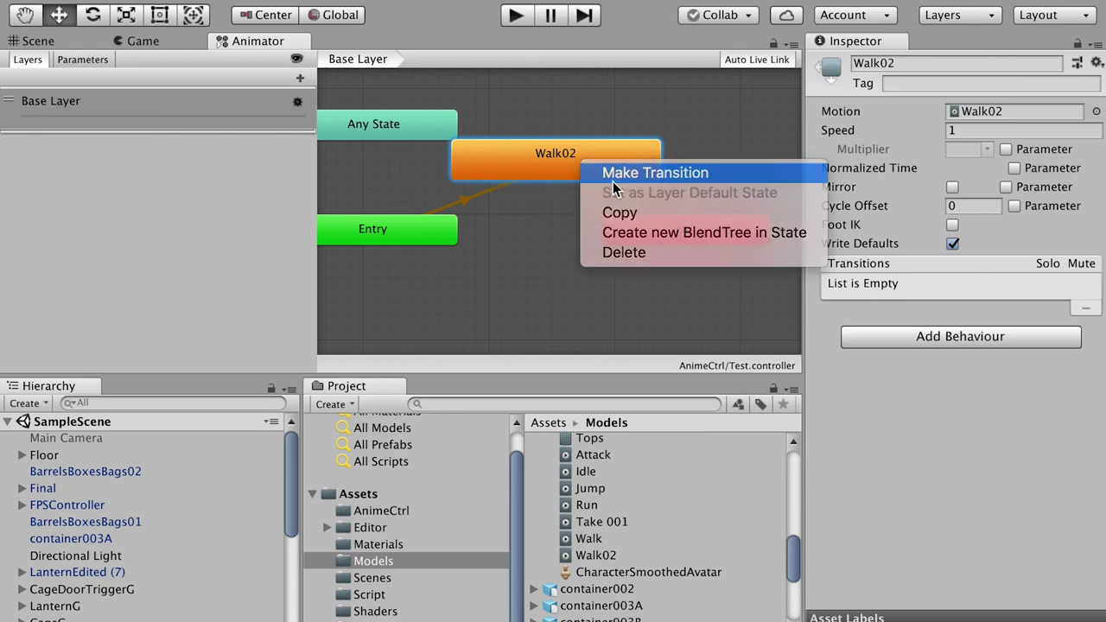
pyautogui.click(612, 169)
pyautogui.click(659, 228)
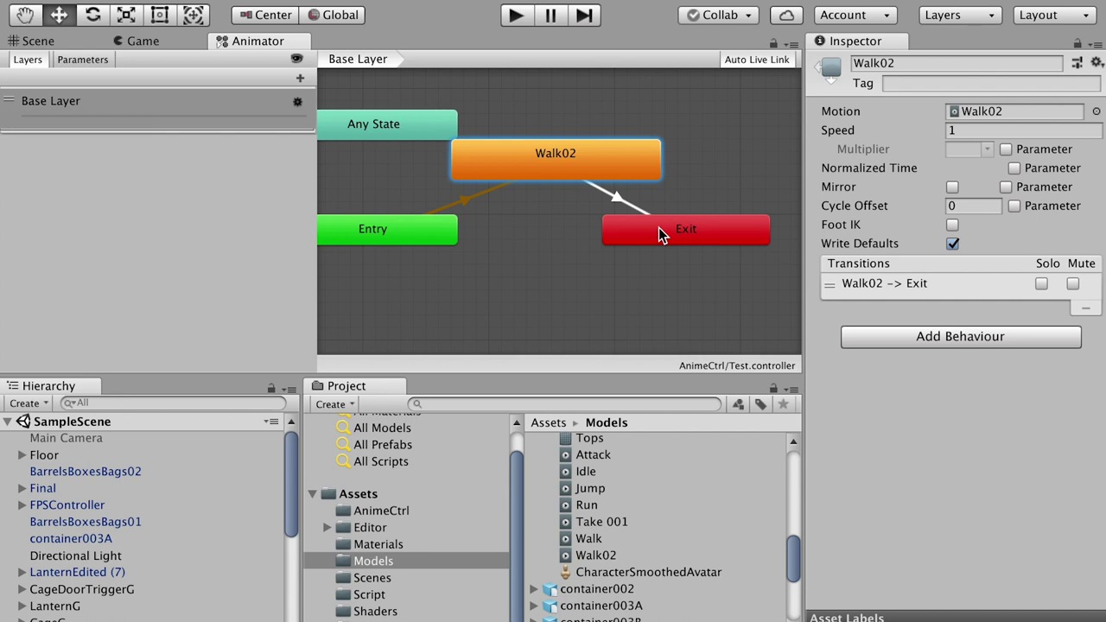
# Back in the Scene view, place the CharacterSmoothed model into the scene.
pyautogui.click(50, 42)
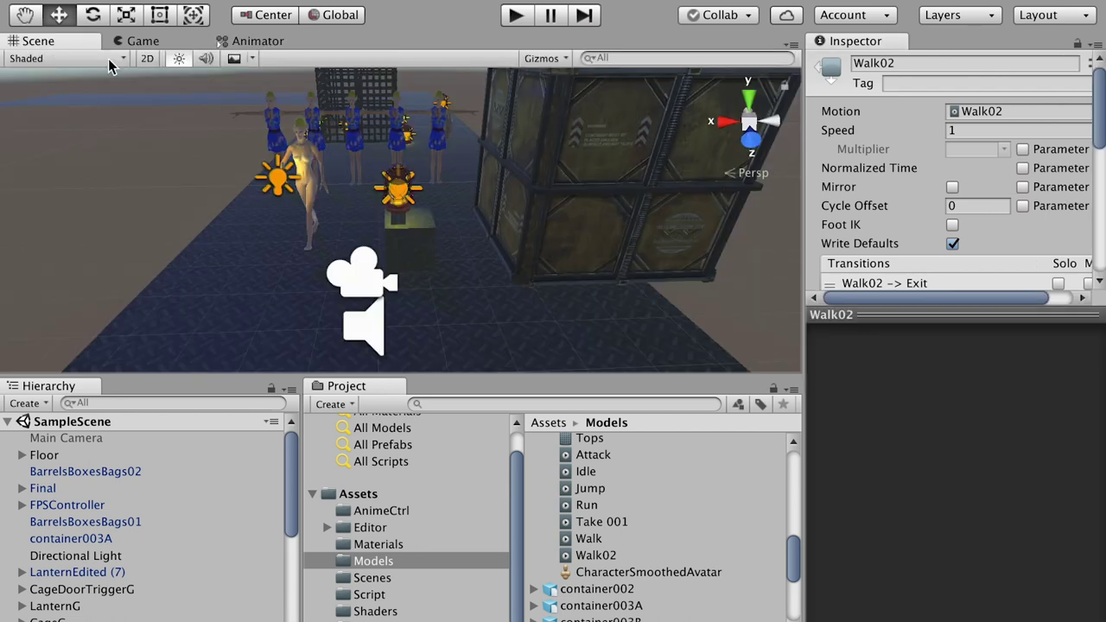
pyautogui.scroll(5, 783, 473)
pyautogui.click(574, 548)
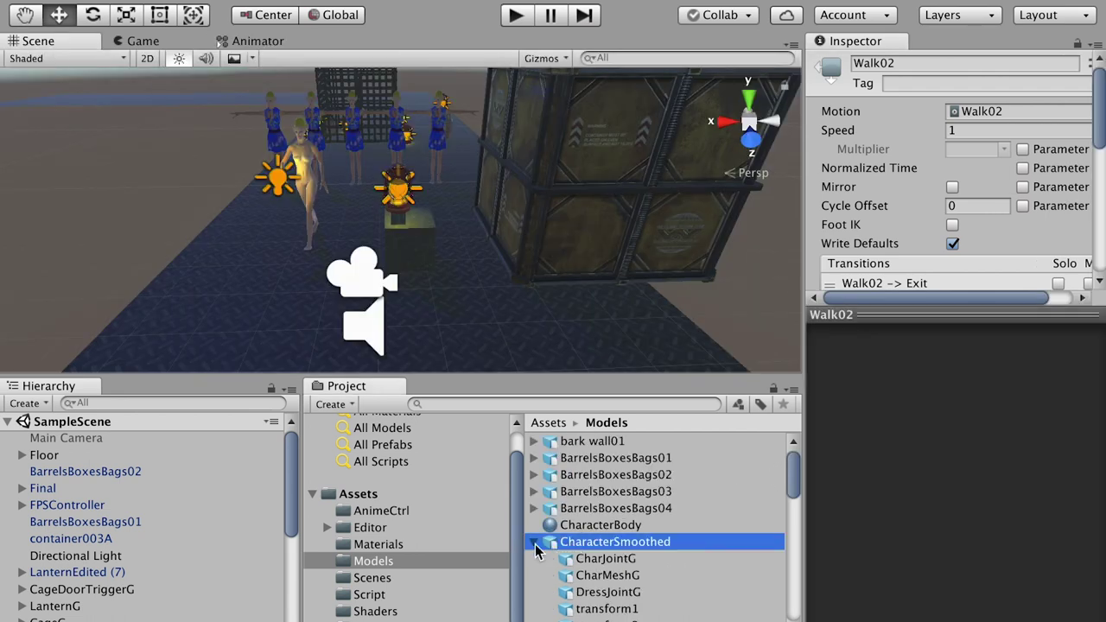
pyautogui.press('Left')
pyautogui.moveTo(615, 548); pyautogui.dragTo(251, 282)
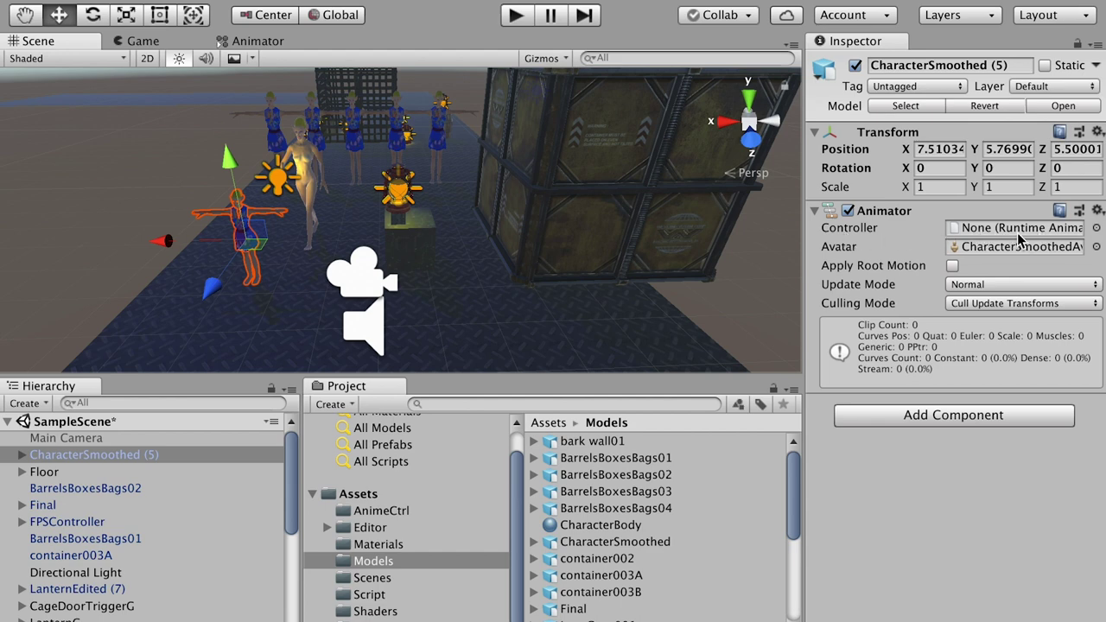
# Assign the Test controller from AnimeCtrl to the character's Animator and enter Play mode.
pyautogui.click(399, 512)
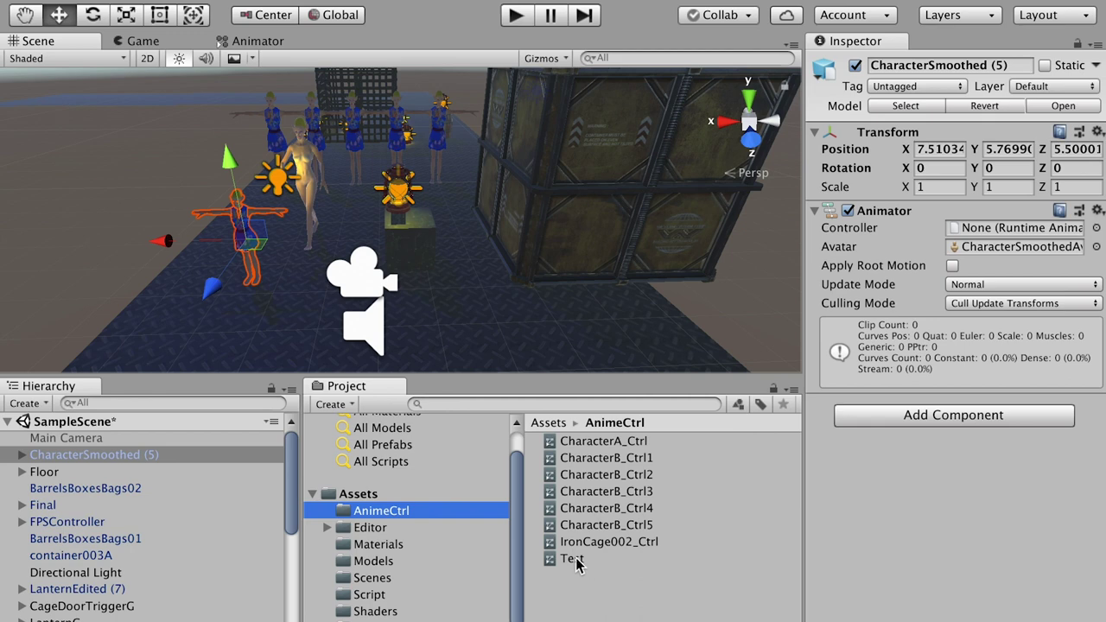
pyautogui.moveTo(572, 562); pyautogui.dragTo(985, 227)
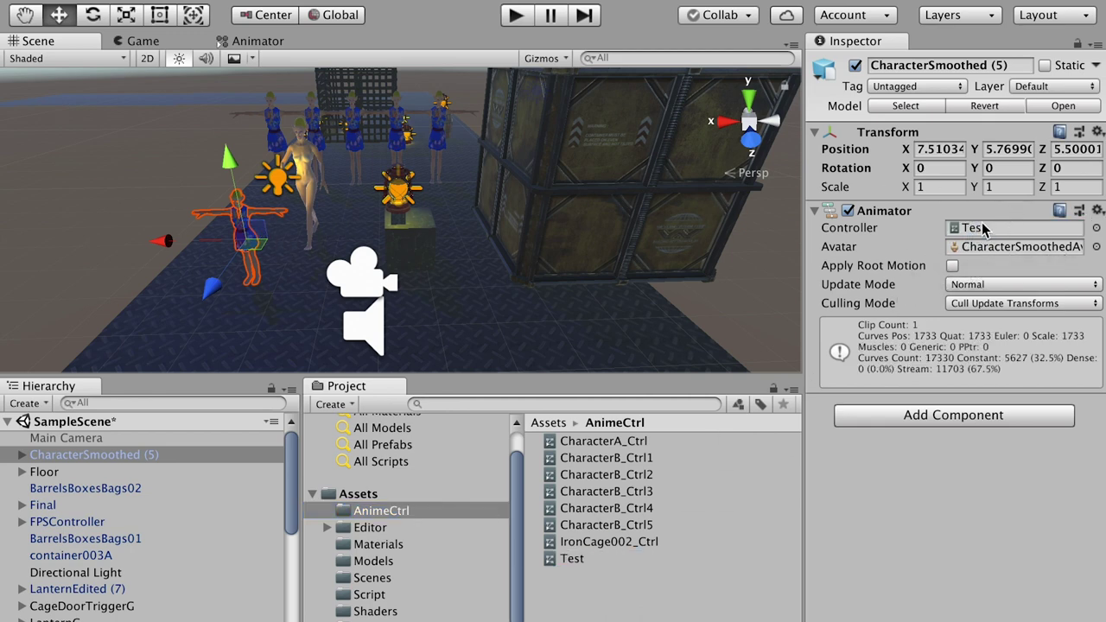
pyautogui.click(515, 15)
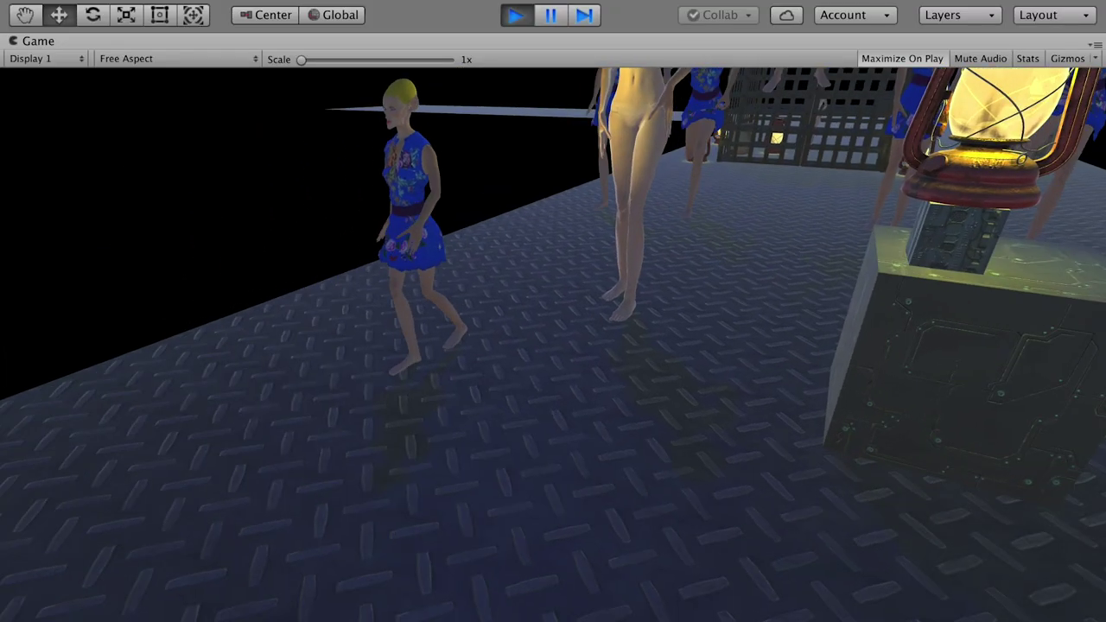